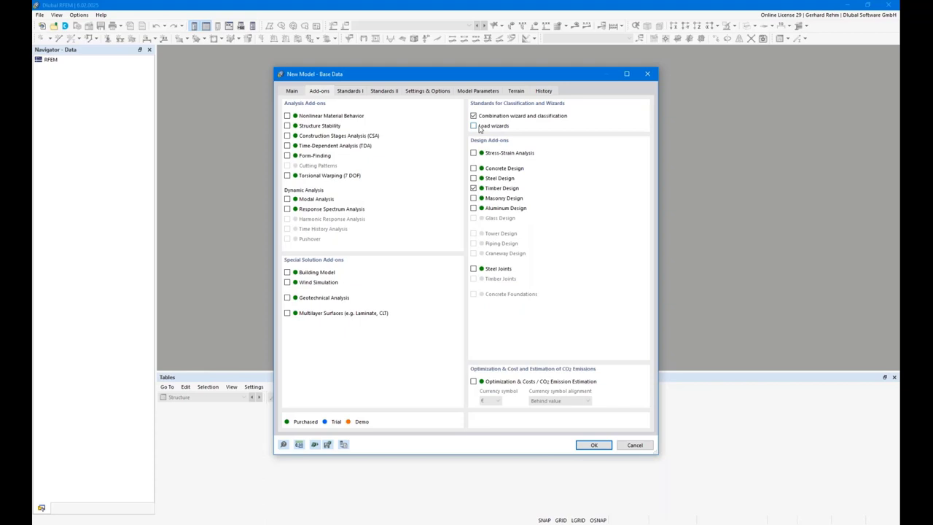
# Keep EN 1995 with national annex CEN | 2014-05 as the timber design standard and create the model
pyautogui.click(348, 91)
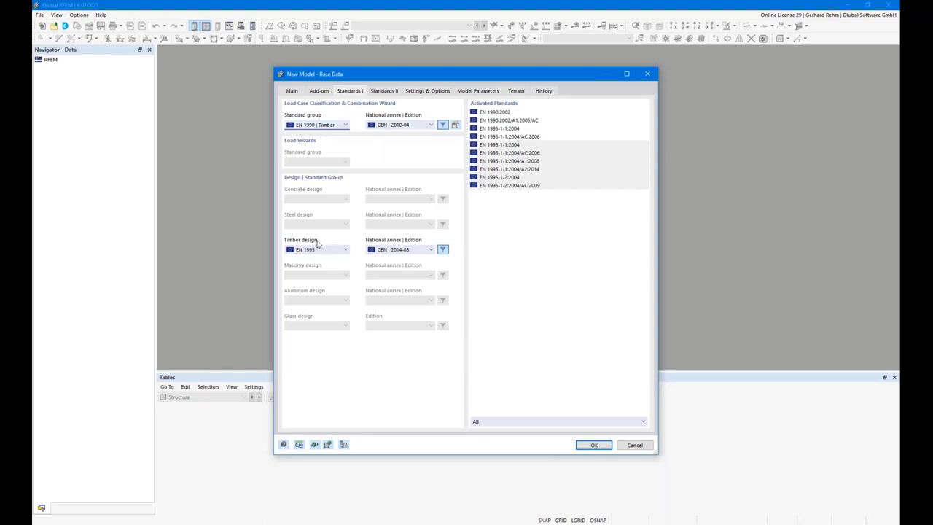
pyautogui.click(389, 252)
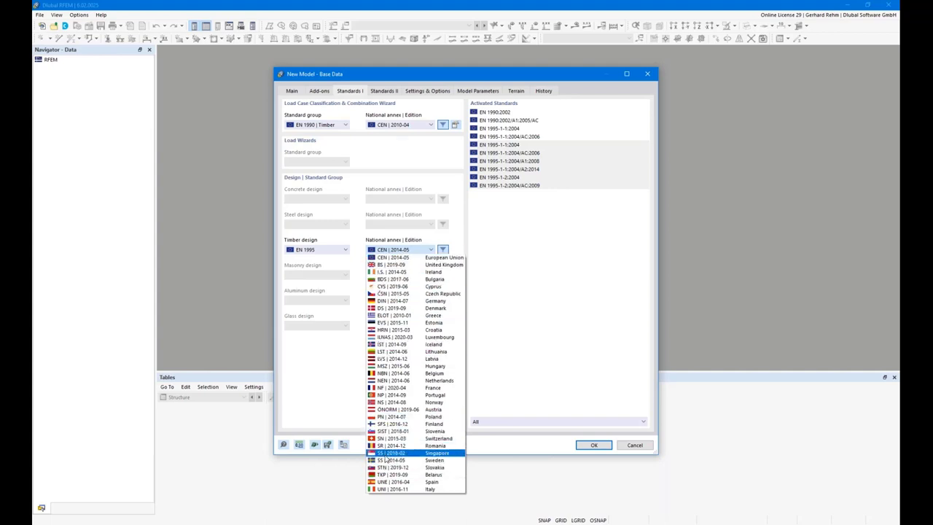
pyautogui.click(380, 250)
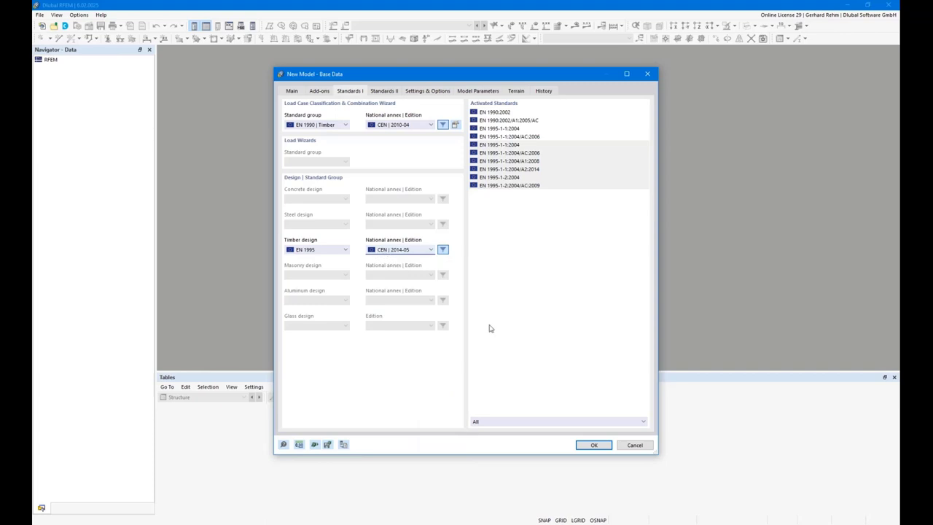
pyautogui.click(594, 444)
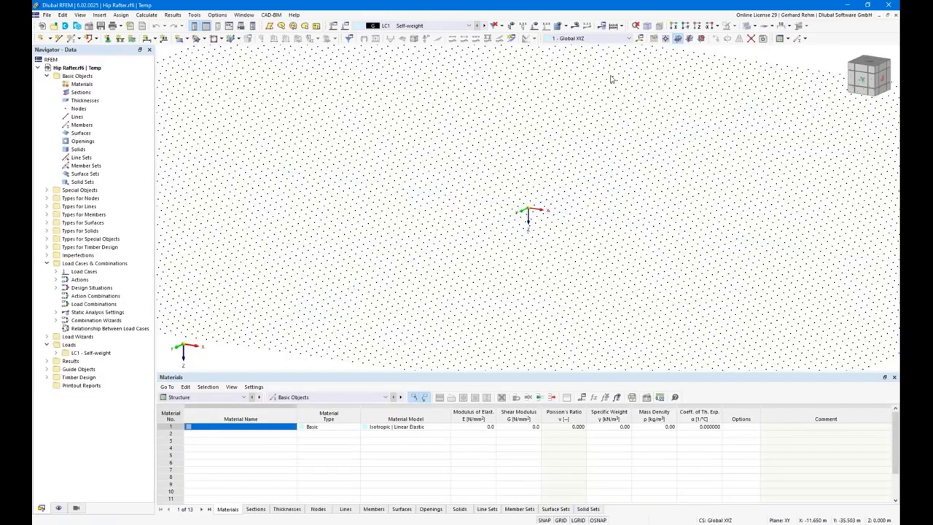
# Draw a 10 m single line from the origin at 120° in the XZ work plane, viewed along the Y axis
pyautogui.click(677, 38)
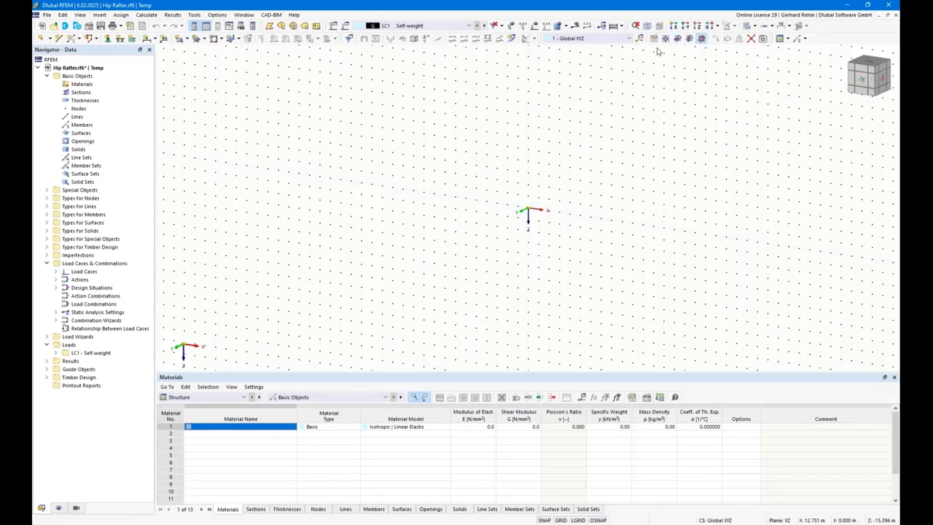
pyautogui.click(685, 27)
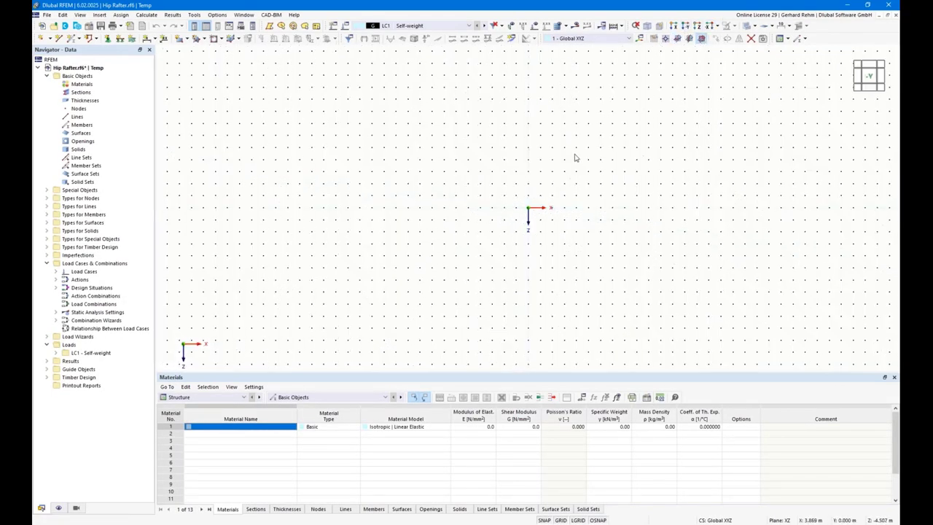
pyautogui.click(59, 38)
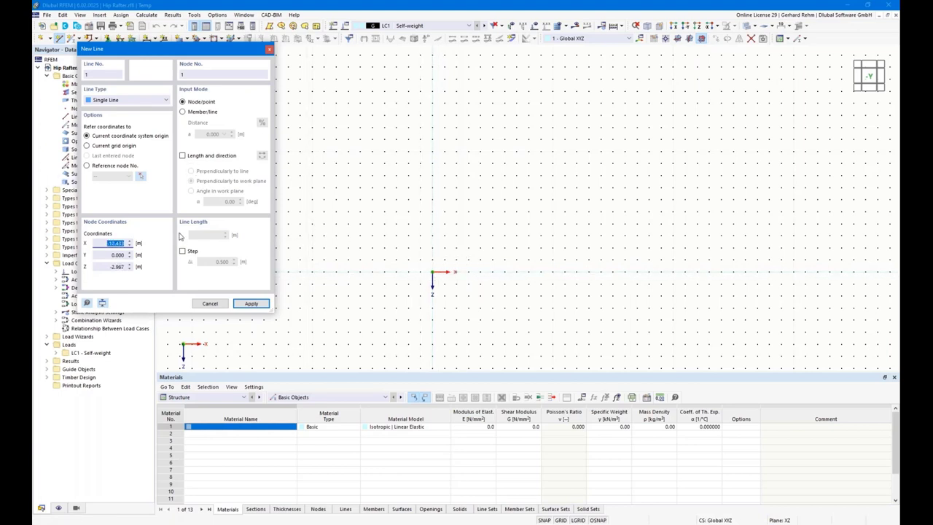
pyautogui.click(183, 156)
pyautogui.click(191, 192)
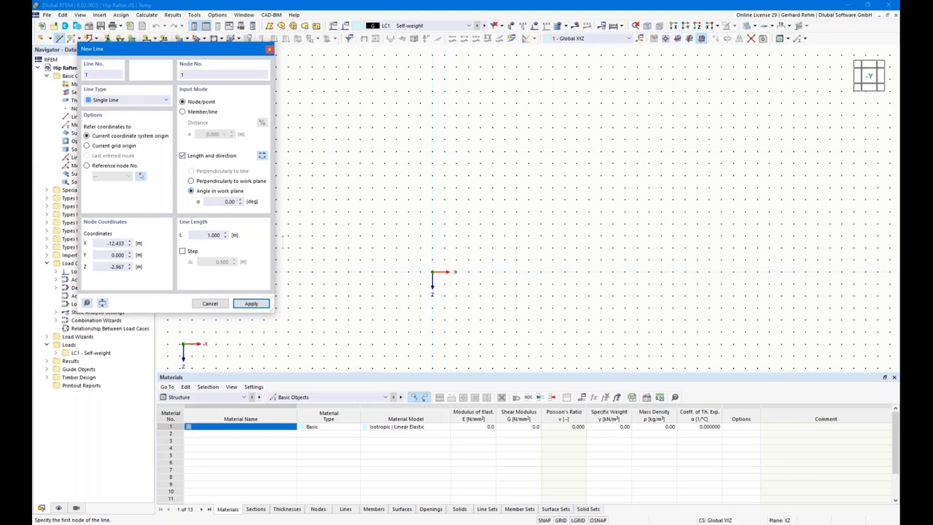
pyautogui.doubleClick(213, 234)
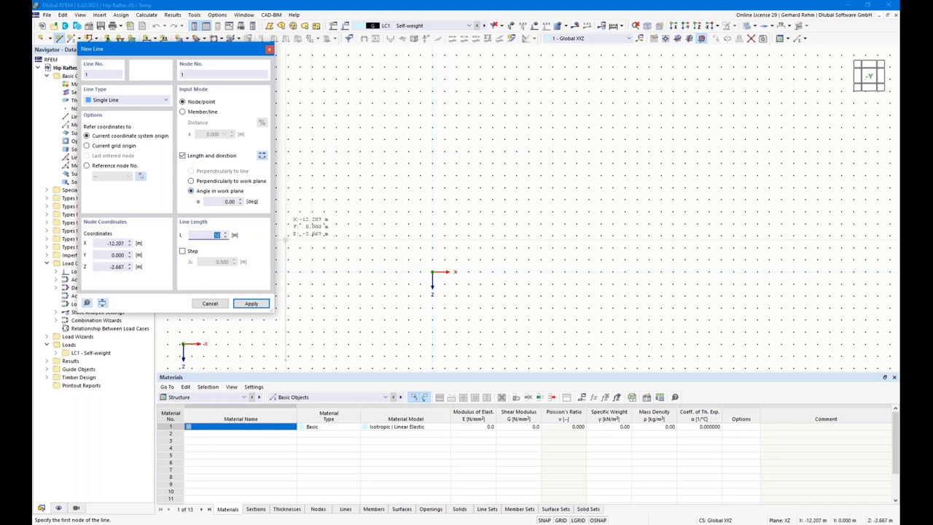
pyautogui.write('10')
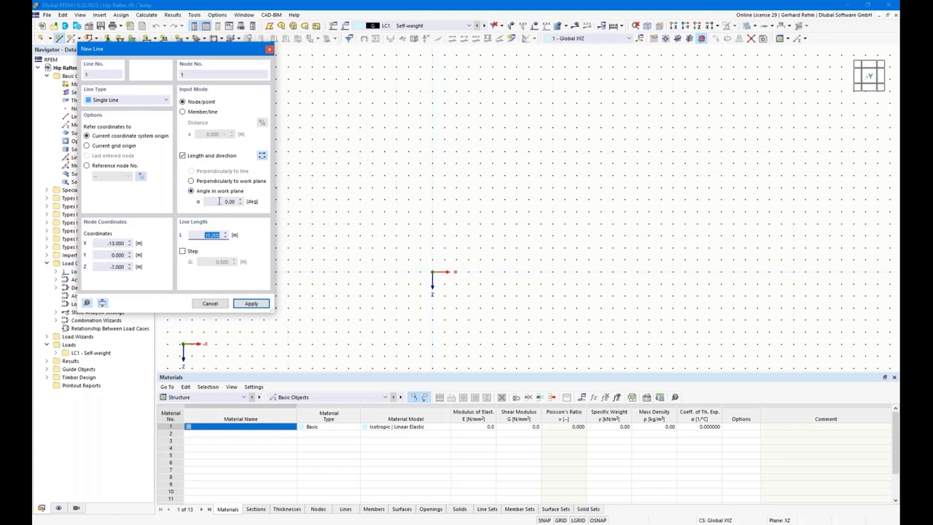
pyautogui.hotkey('shift', 'Tab')
pyautogui.write('120')
pyautogui.press('Tab')
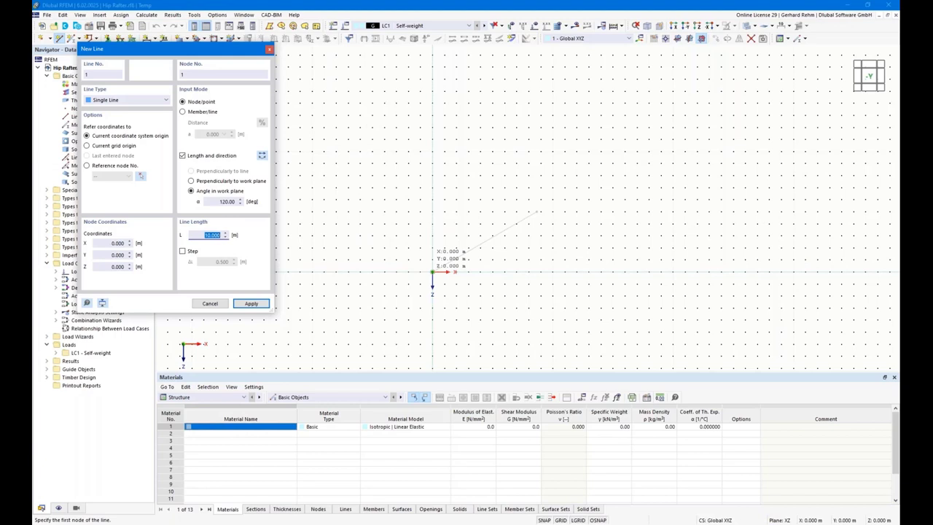
pyautogui.click(433, 272)
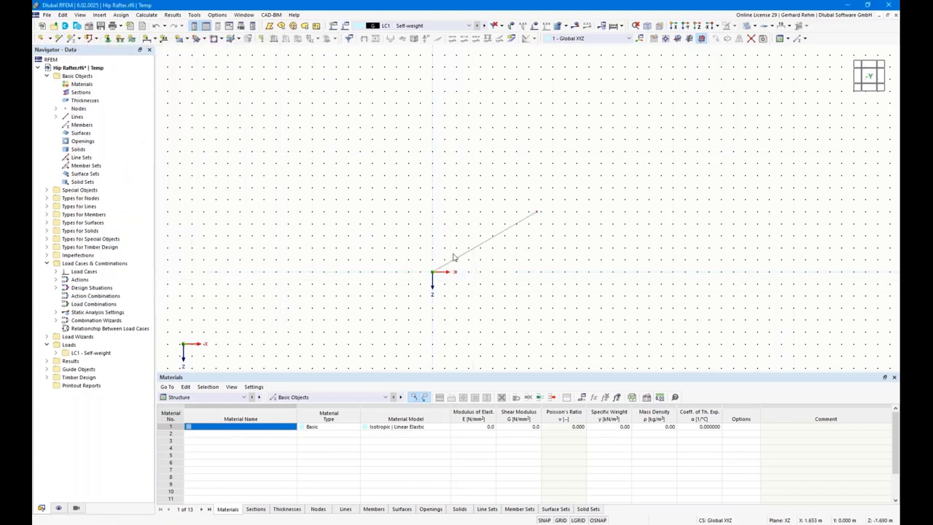
# Examine the line division options and the shortcuts assigned to the Divide Line commands in the command customization
pyautogui.scroll(3, 453, 256)
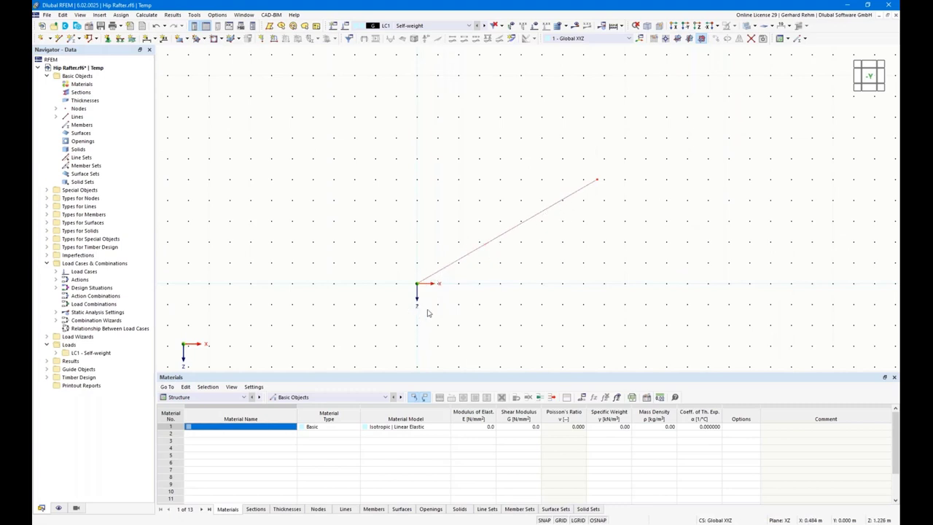
pyautogui.rightClick(450, 268)
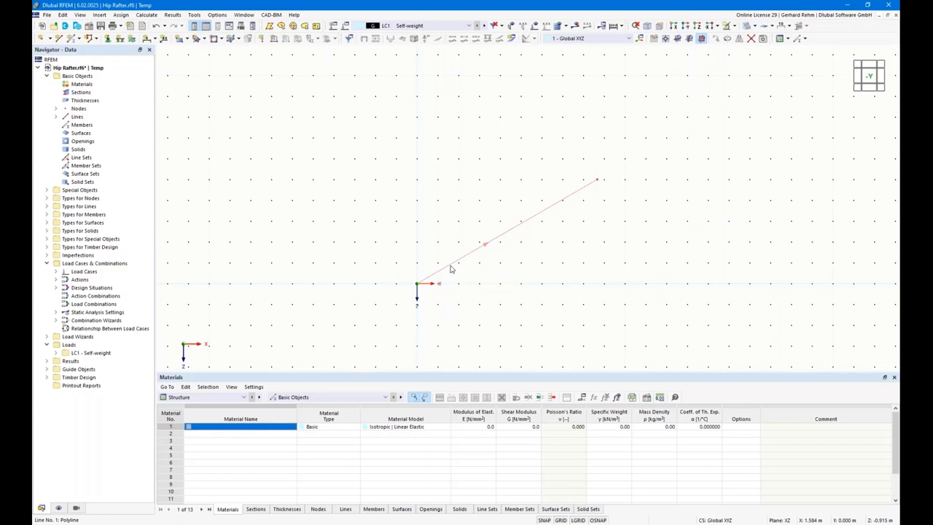
pyautogui.moveTo(491, 98)
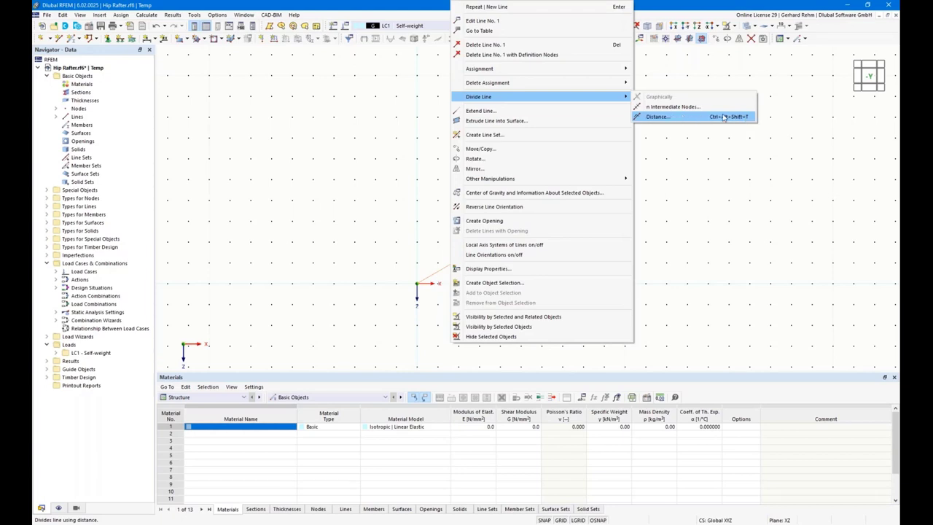
pyautogui.click(80, 15)
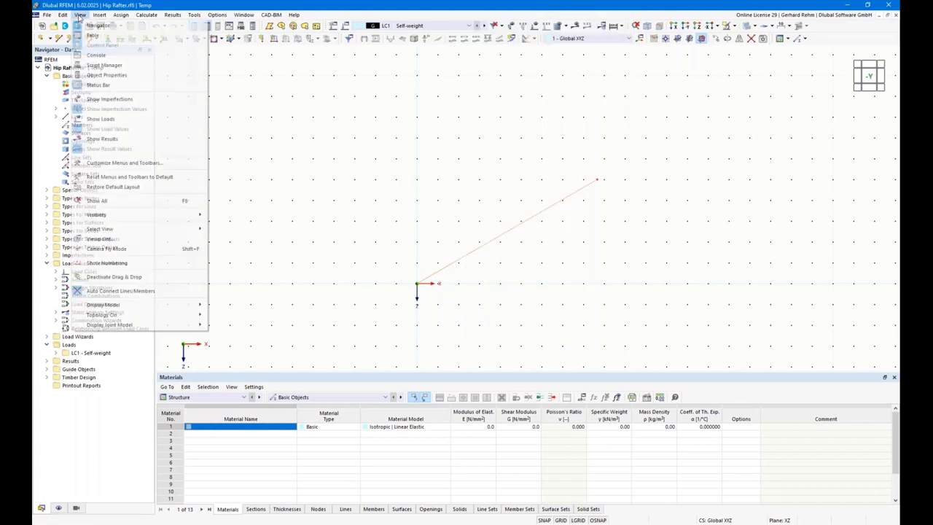
pyautogui.click(93, 166)
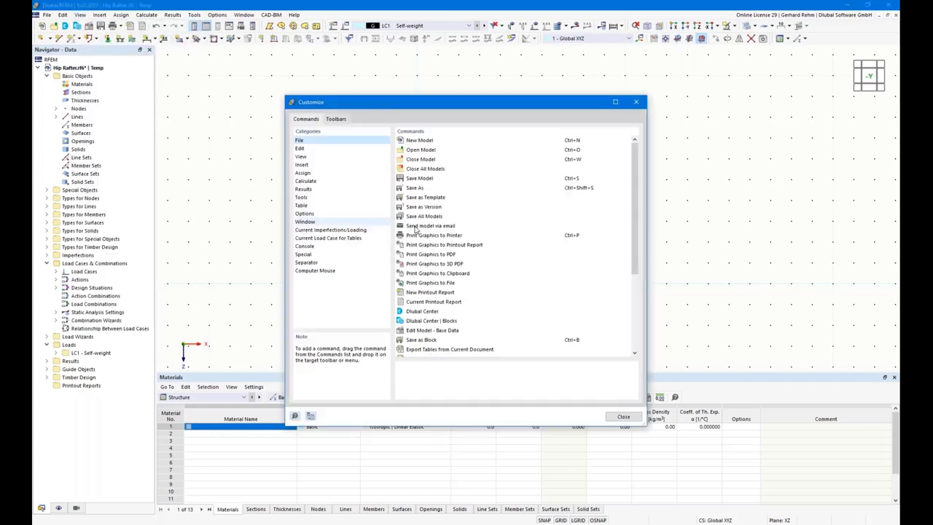
pyautogui.scroll(-5, 575, 220)
pyautogui.click(302, 197)
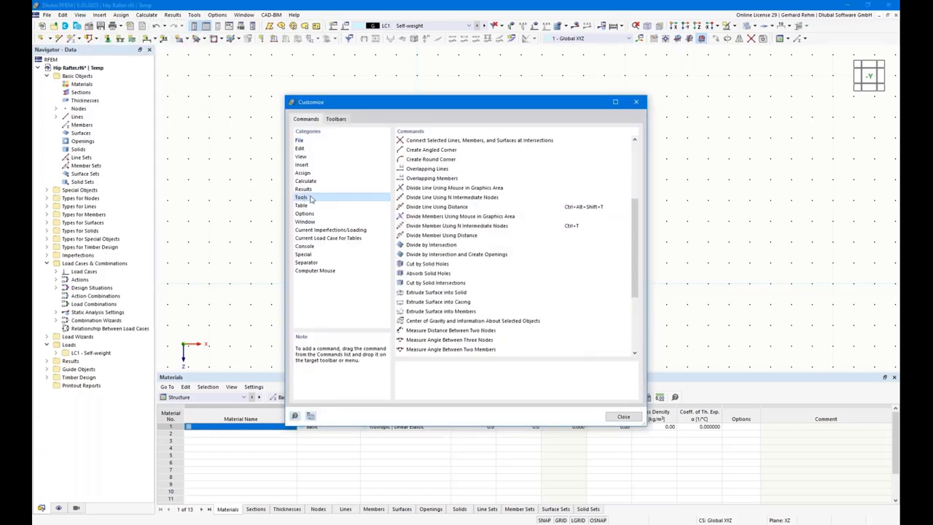
pyautogui.scroll(-8, 503, 289)
pyautogui.scroll(6, 503, 289)
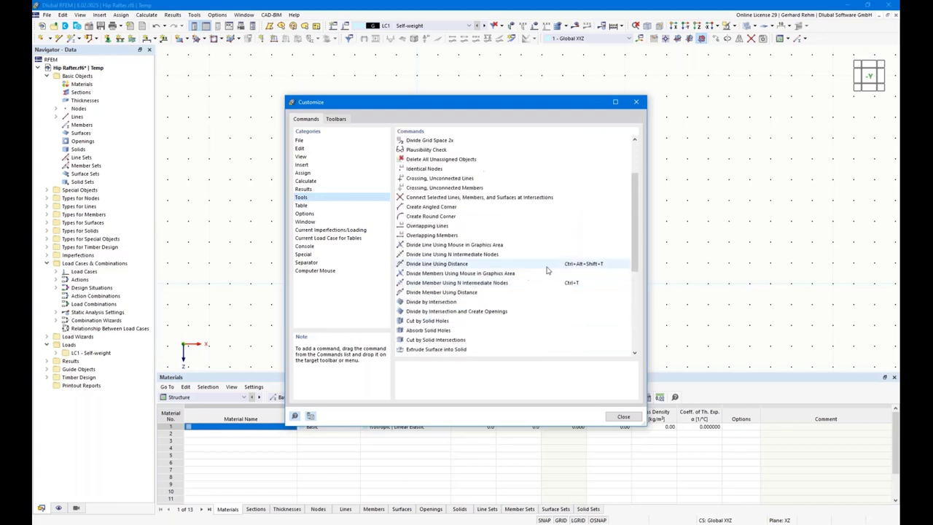
pyautogui.moveTo(573, 244); pyautogui.dragTo(585, 249)
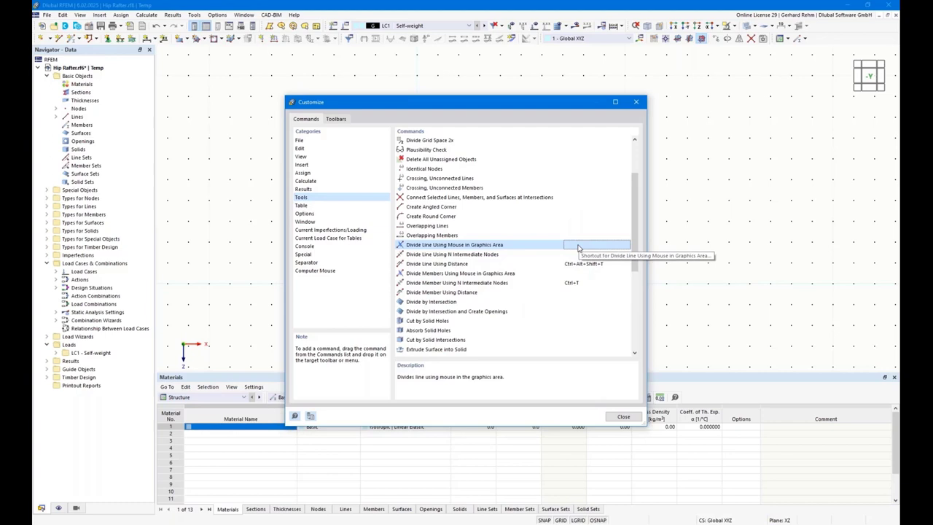
pyautogui.hotkey('ctrl', 'alt', 'shift', 'm')
pyautogui.click(624, 416)
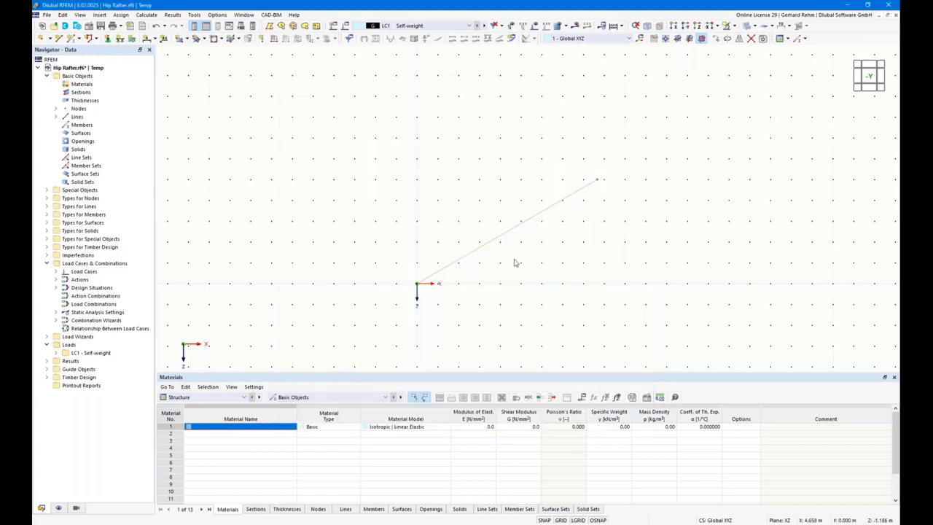
# Divide the line by distance 0.8 m from its start, using the projection in X as the reference length
pyautogui.hotkey('ctrl', 'alt', 'shift', 'm')
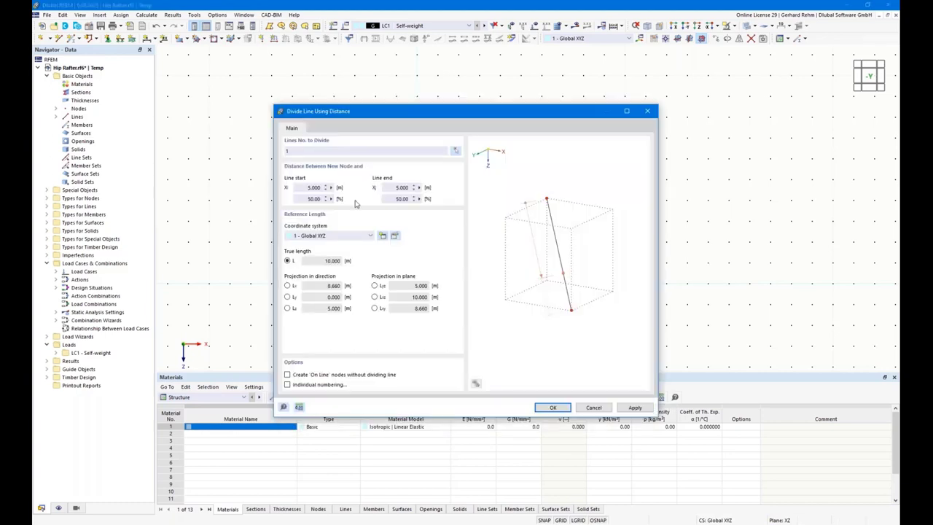
pyautogui.click(288, 285)
pyautogui.click(299, 189)
pyautogui.write('0,8')
pyautogui.click(551, 409)
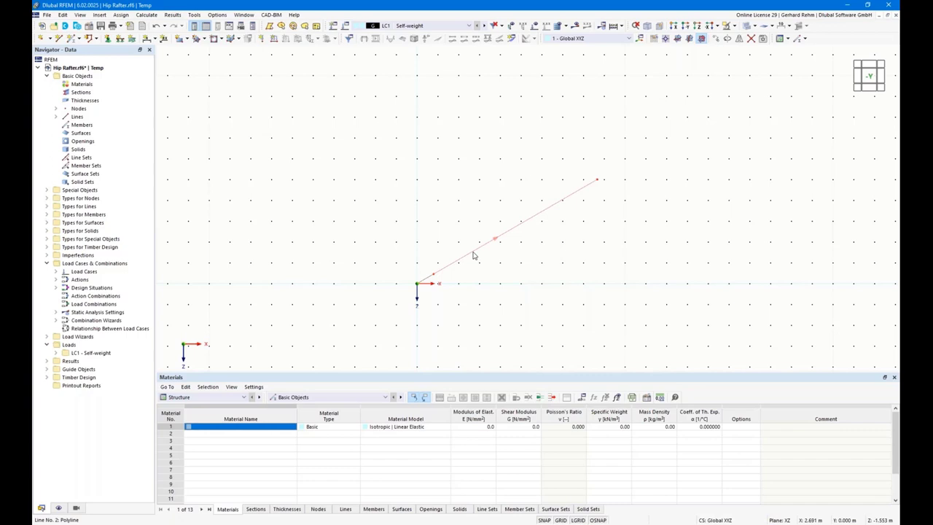
# Divide the long upper line 6 m from its start, using the projection in X as the reference length
pyautogui.click(473, 255)
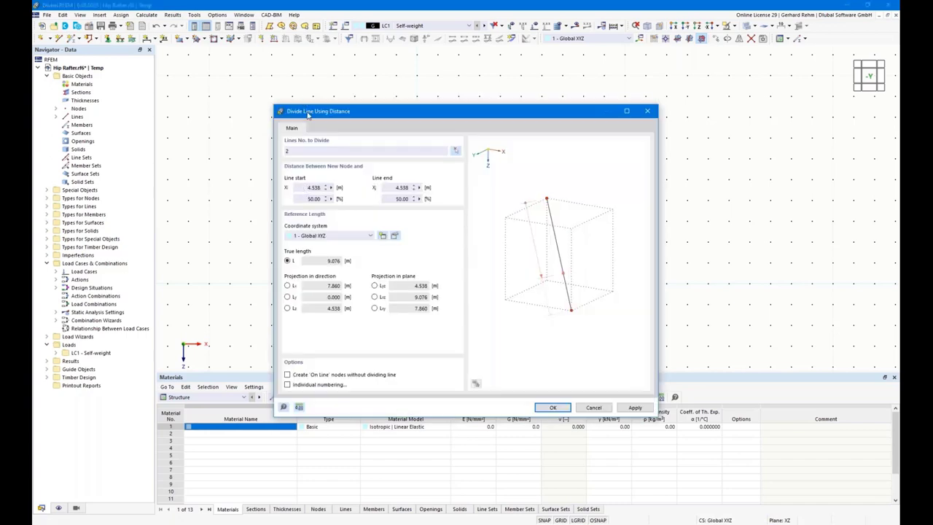
pyautogui.moveTo(307, 112); pyautogui.dragTo(441, 66)
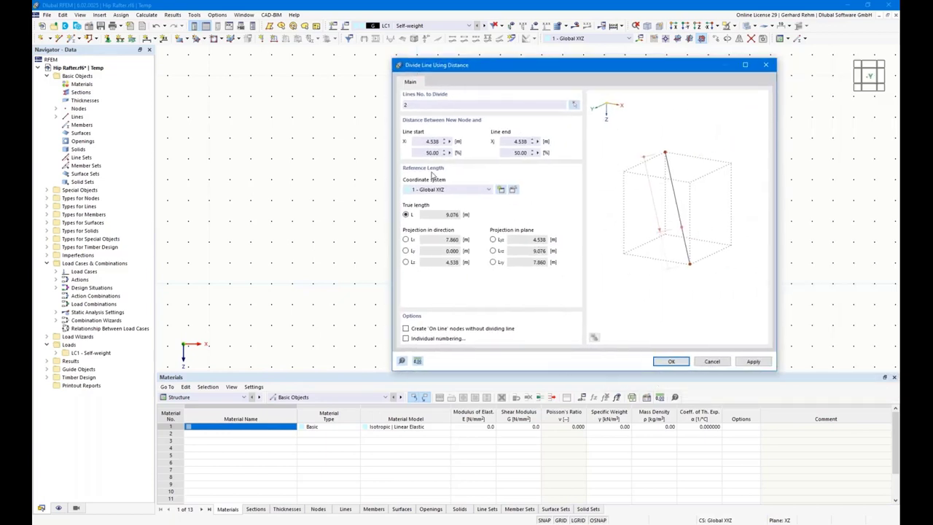
pyautogui.click(406, 239)
pyautogui.click(427, 142)
pyautogui.write('6')
pyautogui.click(670, 361)
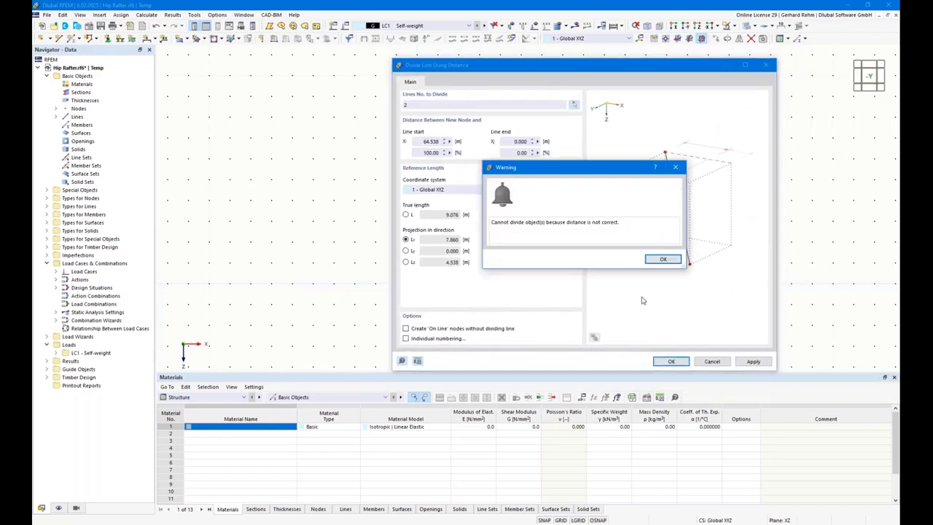
pyautogui.click(659, 259)
pyautogui.doubleClick(435, 142)
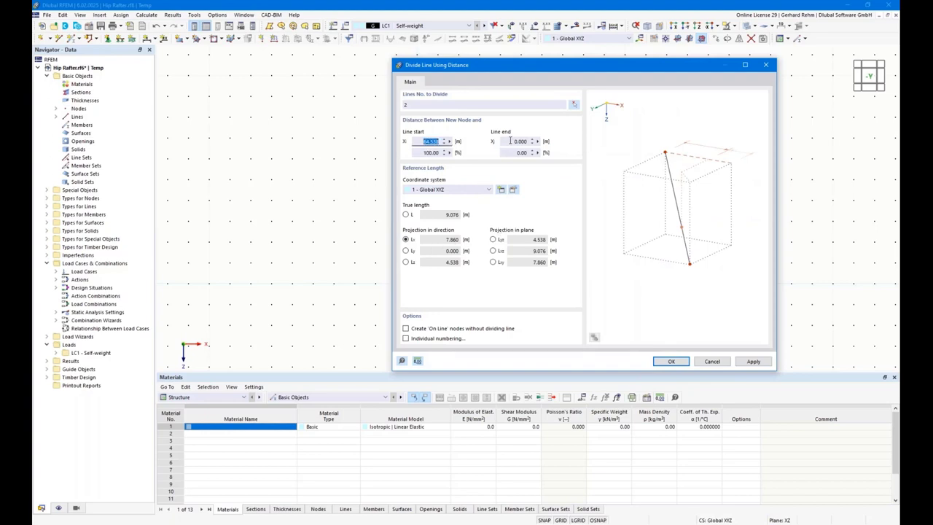
pyautogui.write('6')
pyautogui.click(669, 361)
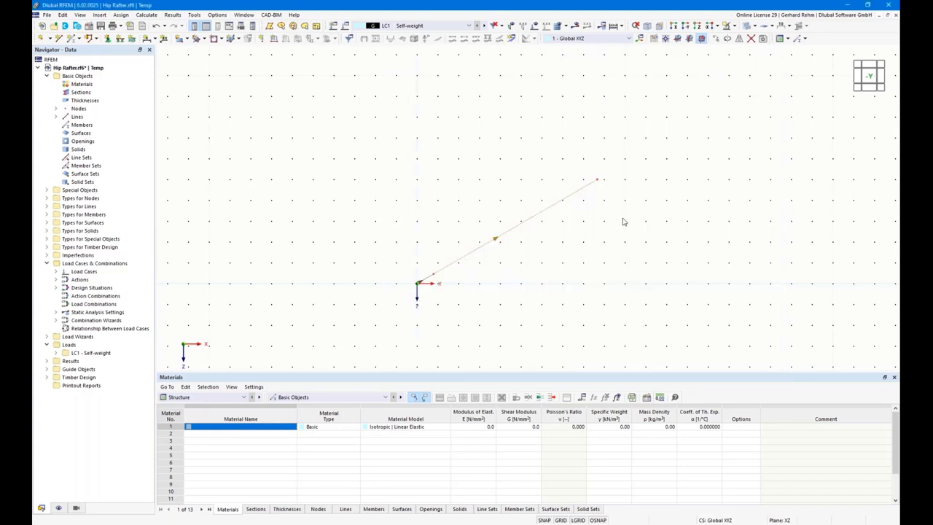
# Delete the short line segment at the upper end of the rafter
pyautogui.press('Escape')
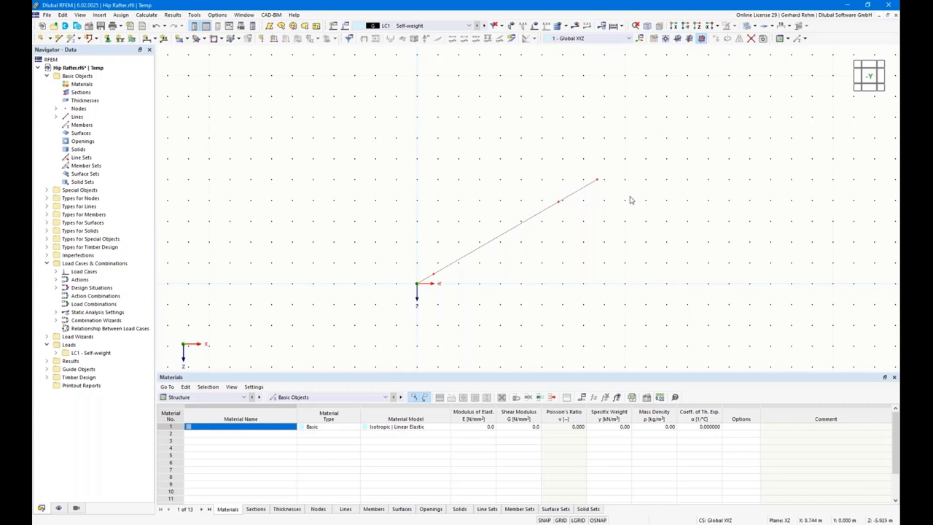
pyautogui.click(578, 189)
pyautogui.press('Delete')
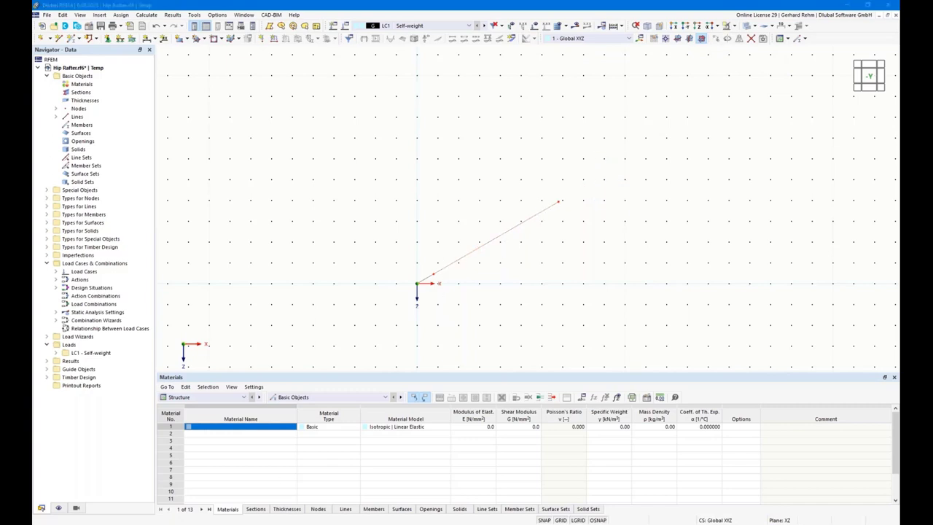
# Check the hip rafter slide in PowerPoint, and divide the long rafter line in RFEM 3.5 m from its start in X projection
pyautogui.hotkey('alt', 'Tab')
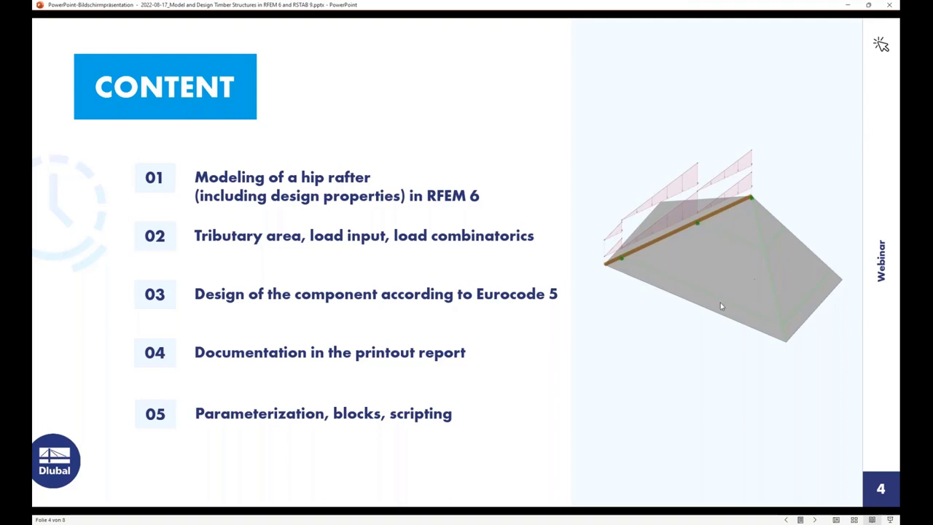
pyautogui.hotkey('alt', 'Tab')
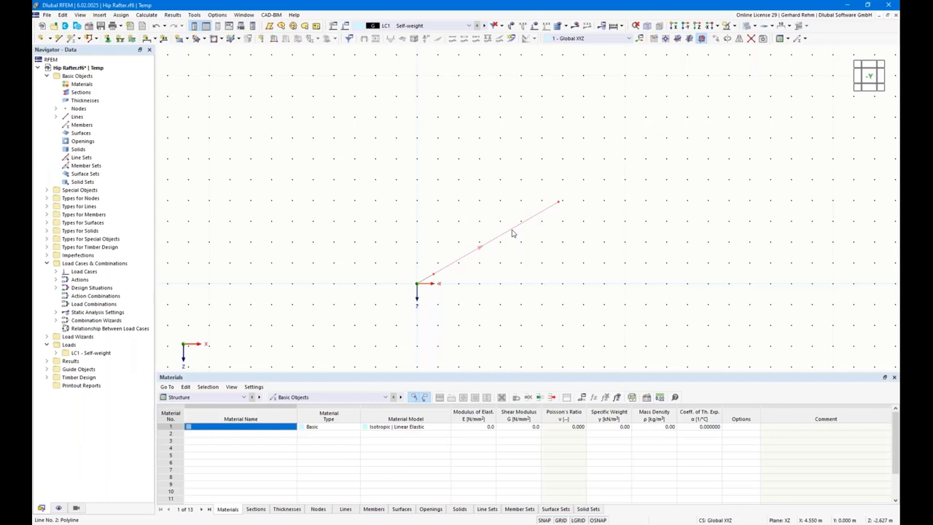
pyautogui.click(287, 285)
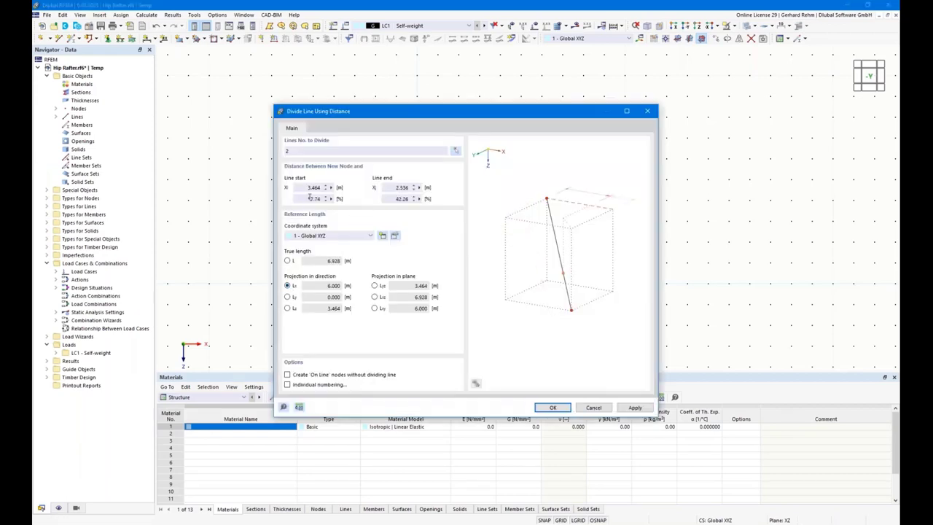
pyautogui.moveTo(308, 188); pyautogui.dragTo(358, 189)
pyautogui.write('3.5')
pyautogui.click(551, 408)
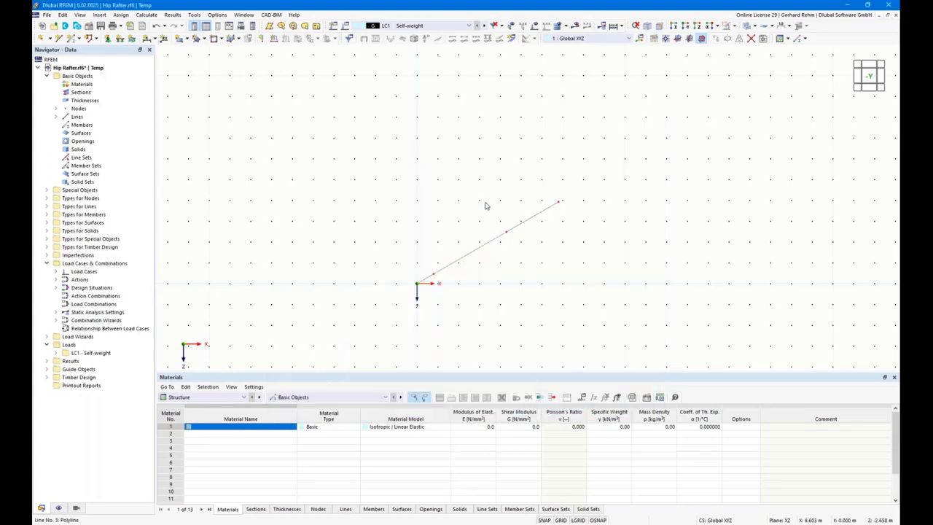
pyautogui.moveTo(485, 204)
pyautogui.keyDown('ctrl'); pyautogui.mouseDown(button='middle')
pyautogui.moveTo(398, 162)
pyautogui.moveTo(500, 211)
pyautogui.mouseUp(button='middle'); pyautogui.keyUp('ctrl')
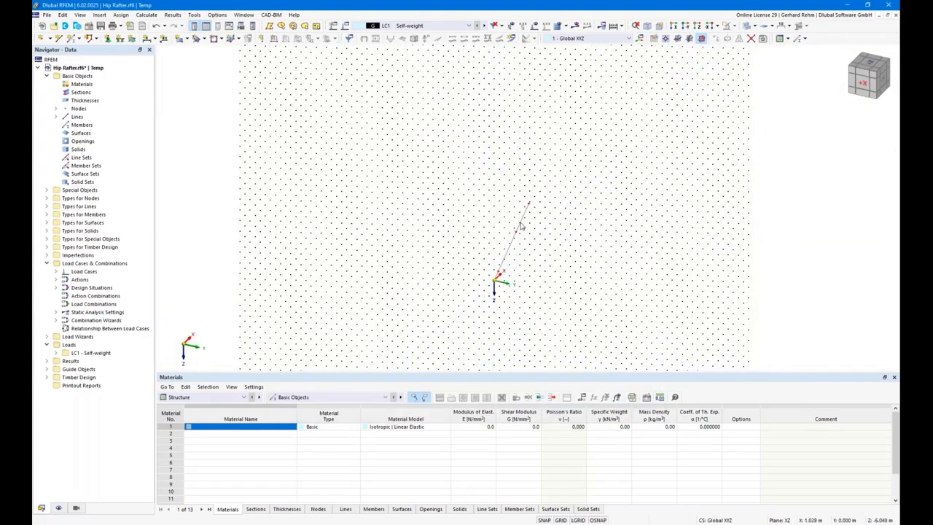
# Delete the surplus node on the upper part of the rafter line, merging its joined lines
pyautogui.rightClick(500, 211)
pyautogui.click(439, 241)
pyautogui.keyDown('ctrl'); pyautogui.moveTo(576, 313); pyautogui.dragTo(566, 292, button='middle'); pyautogui.keyUp('ctrl')
pyautogui.scroll(2, 566, 292)
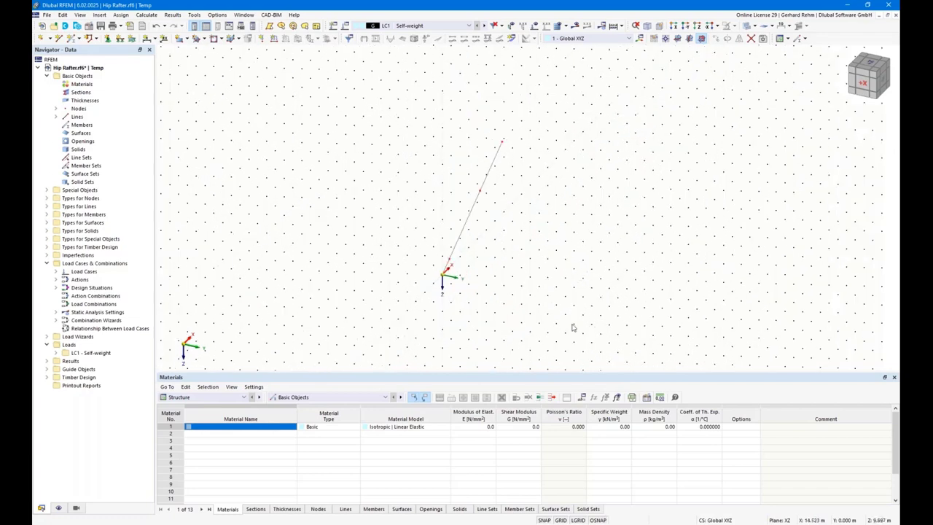
# Copy all rafter lines once by 10 m in Y, with step links that link the nodes with lines
pyautogui.moveTo(572, 323); pyautogui.dragTo(394, 124)
pyautogui.click(715, 38)
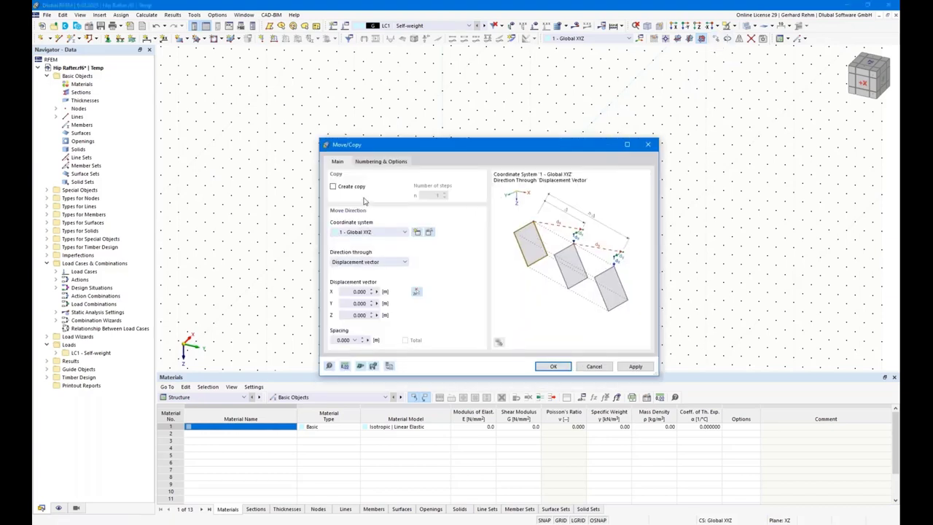
pyautogui.click(339, 189)
pyautogui.moveTo(375, 149); pyautogui.dragTo(614, 111)
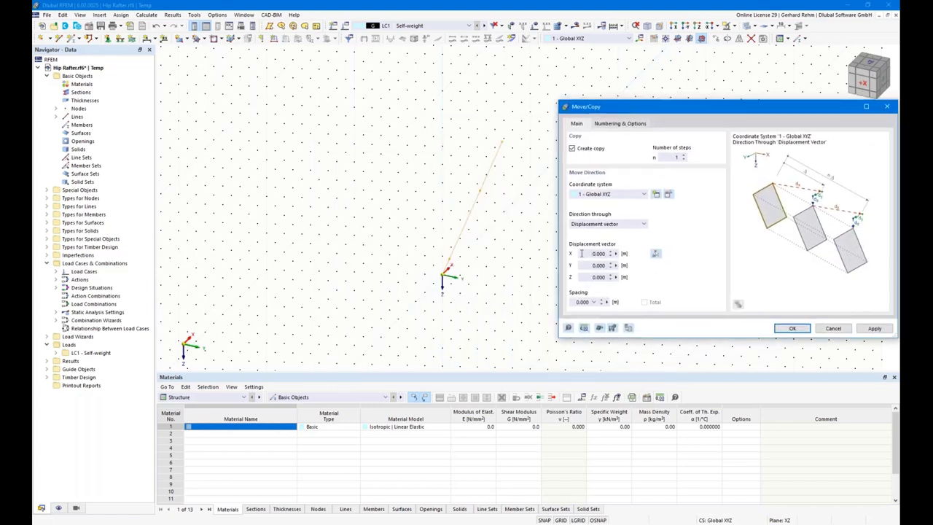
pyautogui.click(587, 265)
pyautogui.write('10')
pyautogui.click(612, 124)
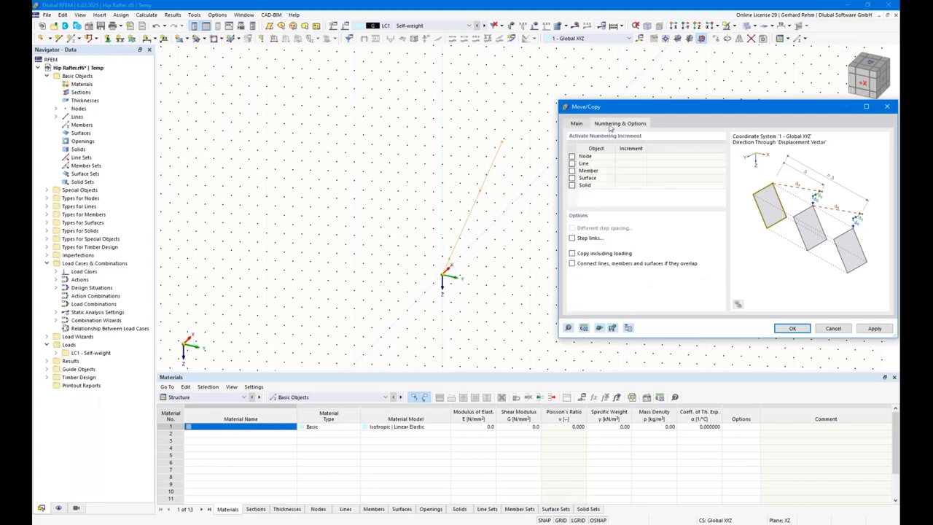
pyautogui.click(572, 238)
pyautogui.click(572, 149)
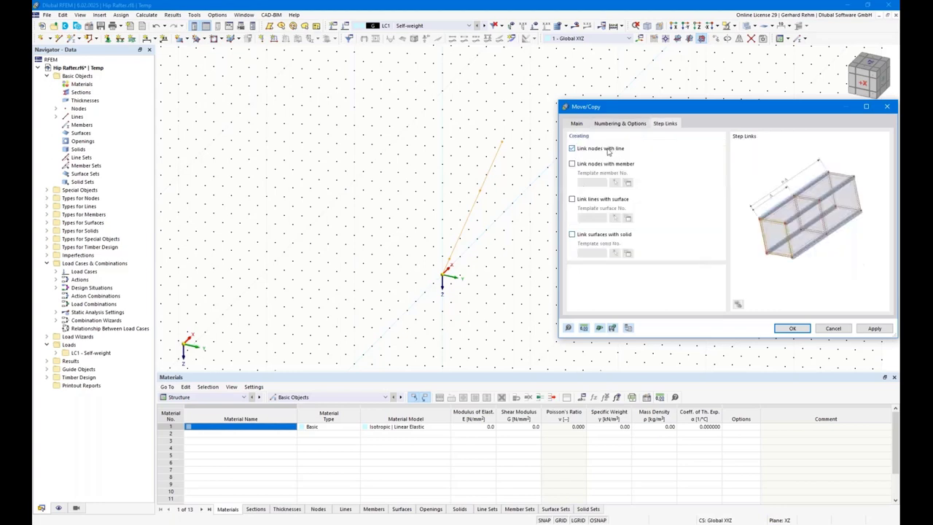
pyautogui.click(780, 328)
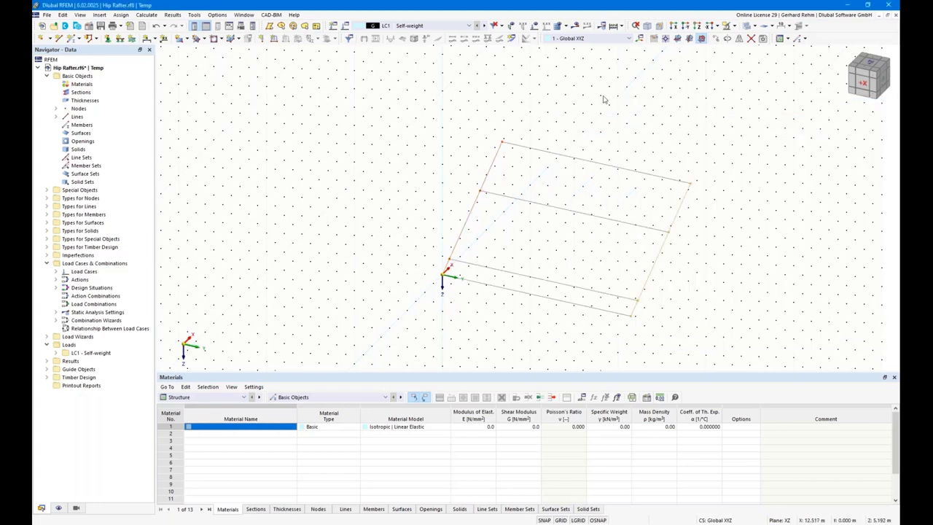
# Rotate a copy of the original rafter lines by -90° about the Z-parallel axis through the rafter's apex node
pyautogui.moveTo(362, 76); pyautogui.dragTo(532, 335)
pyautogui.click(734, 42)
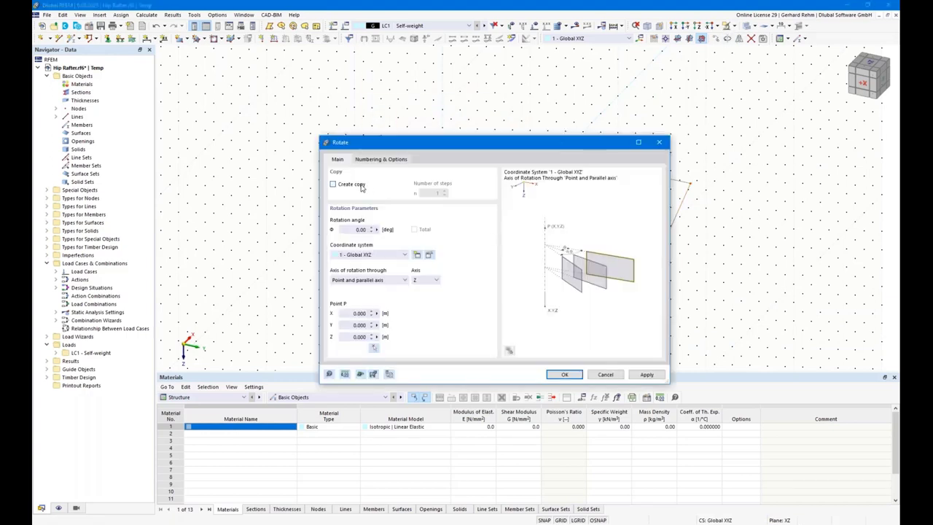
pyautogui.doubleClick(347, 230)
pyautogui.write('-90')
pyautogui.click(373, 352)
pyautogui.click(522, 129)
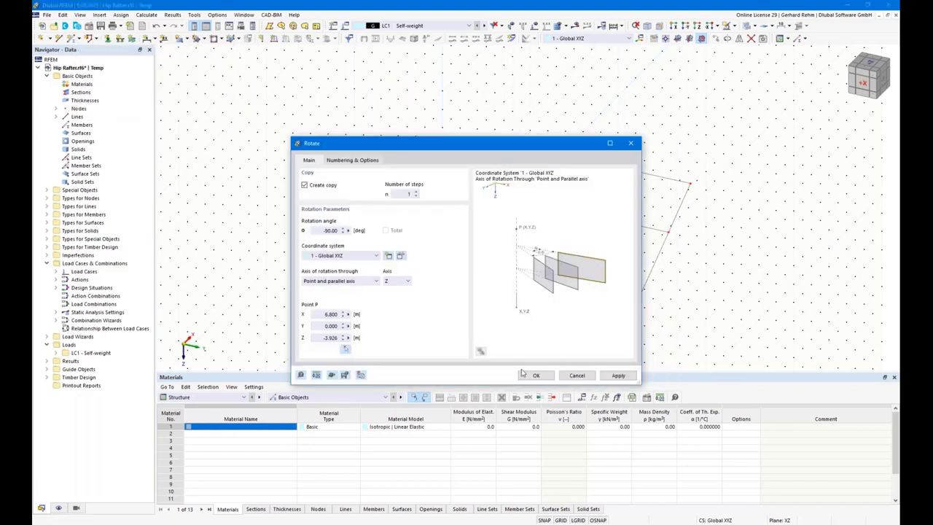
pyautogui.click(536, 375)
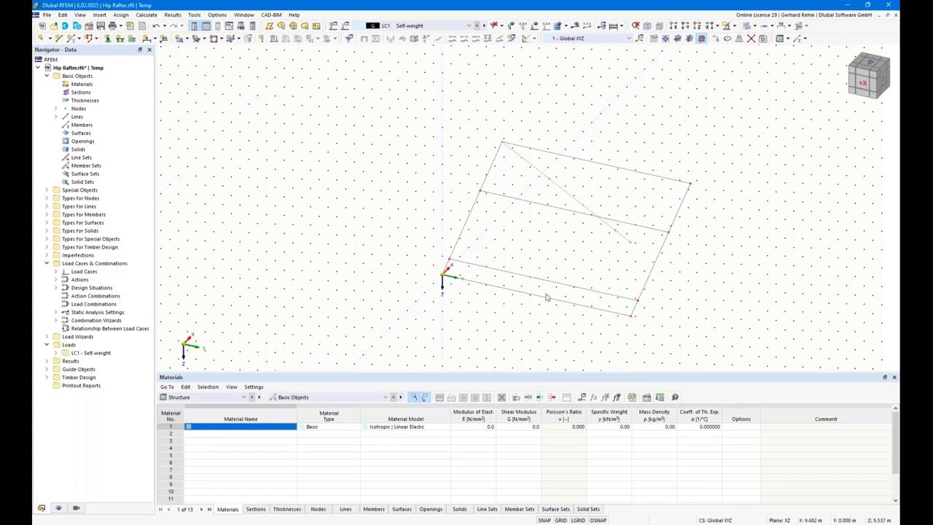
# Copy the rotated rafter lines once with a displacement of -10 m in X and 0 m in Y, keeping the step links
pyautogui.click(701, 38)
pyautogui.moveTo(440, 151); pyautogui.dragTo(264, 91)
pyautogui.doubleClick(175, 232)
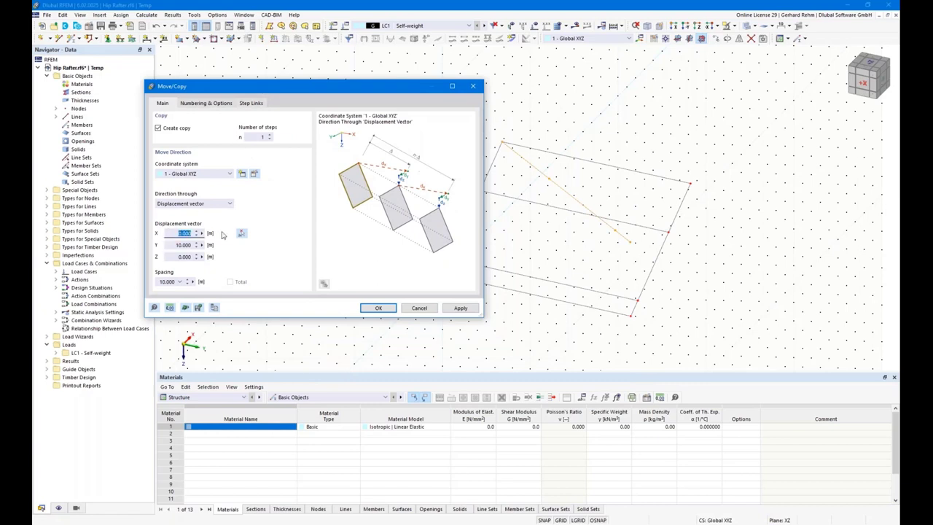
pyautogui.write('-10')
pyautogui.doubleClick(172, 247)
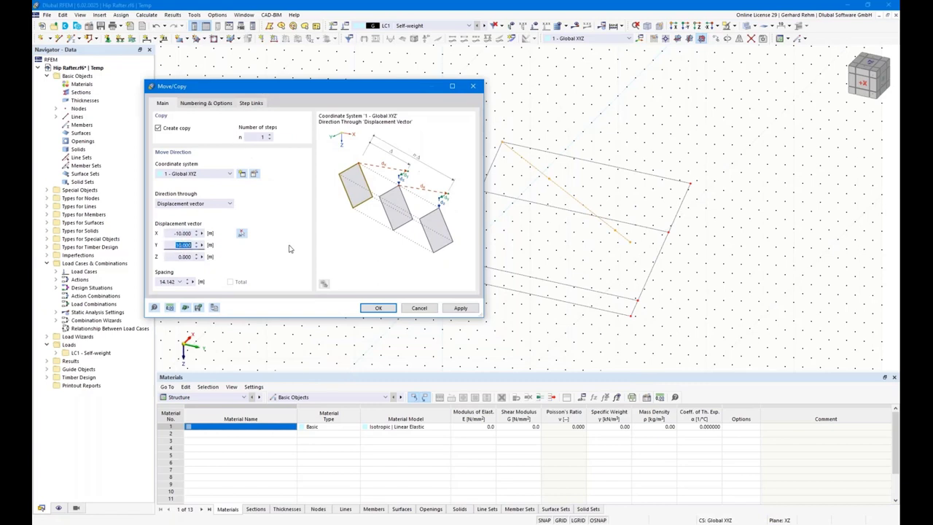
pyautogui.write('0')
pyautogui.click(379, 307)
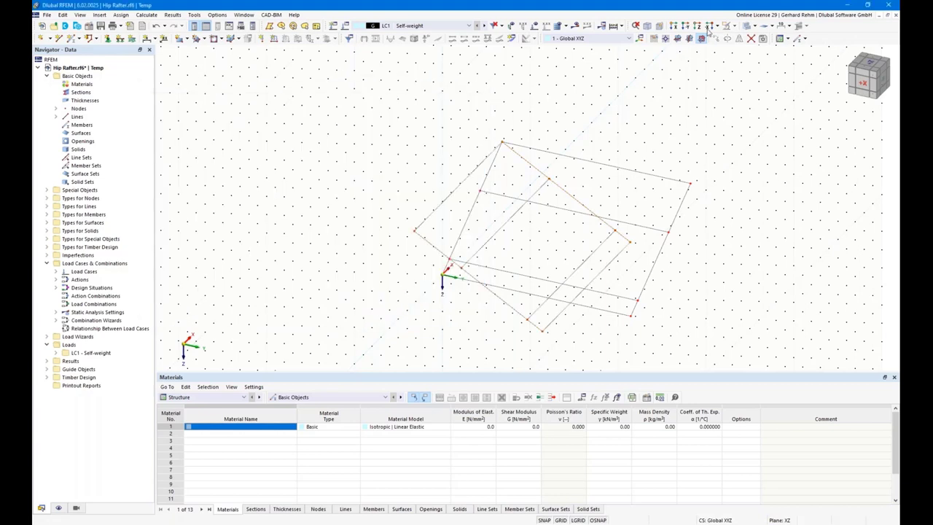
# Connect the roof lines at their intersections and delete the surplus line pieces extending beyond those intersections
pyautogui.click(752, 41)
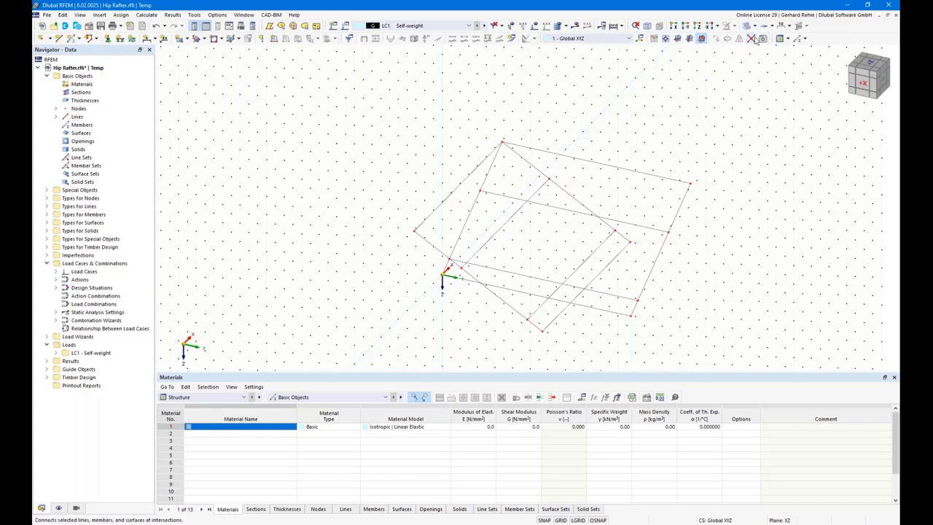
pyautogui.moveTo(746, 355); pyautogui.dragTo(398, 95)
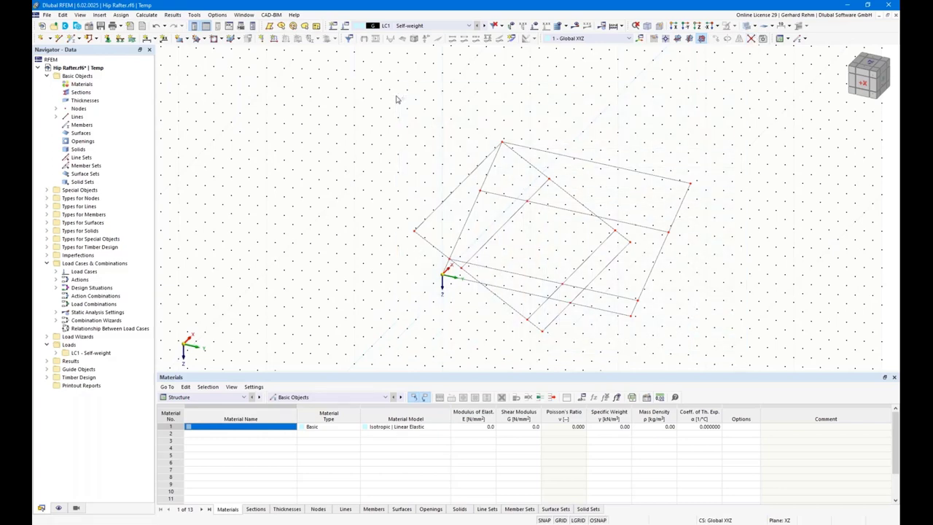
pyautogui.keyDown('ctrl'); pyautogui.moveTo(357, 240); pyautogui.dragTo(395, 311, button='middle'); pyautogui.keyUp('ctrl')
pyautogui.moveTo(438, 321); pyautogui.dragTo(361, 169)
pyautogui.keyDown('ctrl'); pyautogui.moveTo(400, 239); pyautogui.dragTo(614, 194, button='middle'); pyautogui.keyUp('ctrl')
pyautogui.moveTo(677, 317); pyautogui.dragTo(610, 141)
pyautogui.press('Delete')
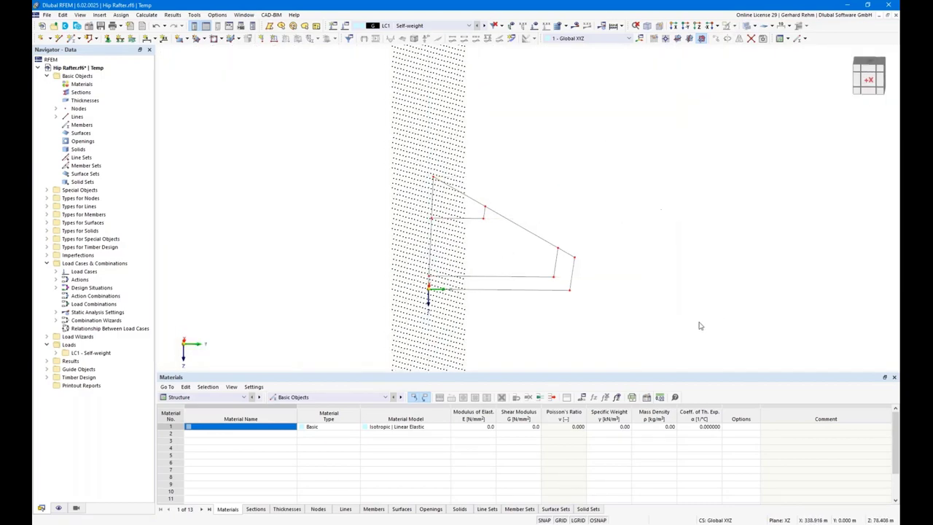
# Draw the hip rafter as single lines through the intersection nodes between the eaves corner and the apex
pyautogui.keyDown('ctrl'); pyautogui.moveTo(642, 306); pyautogui.dragTo(510, 313, button='middle'); pyautogui.keyUp('ctrl')
pyautogui.click(59, 37)
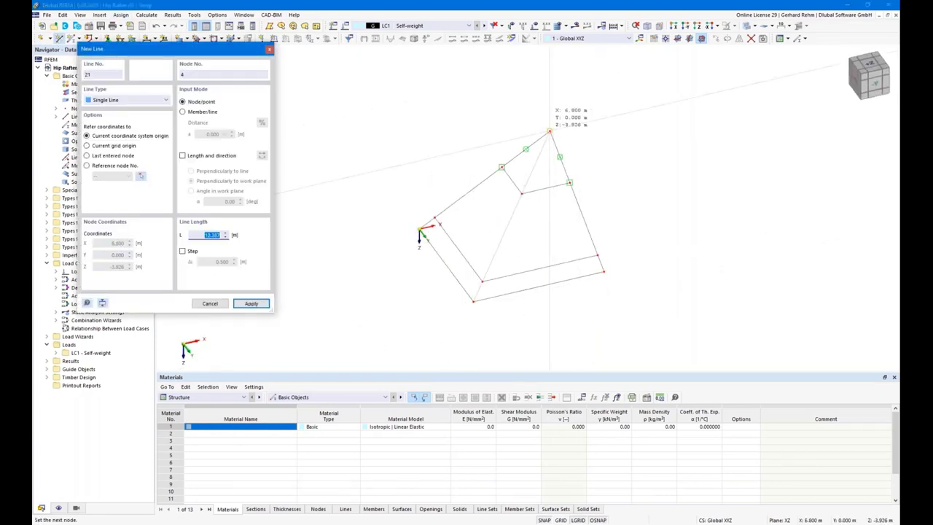
pyautogui.click(550, 132)
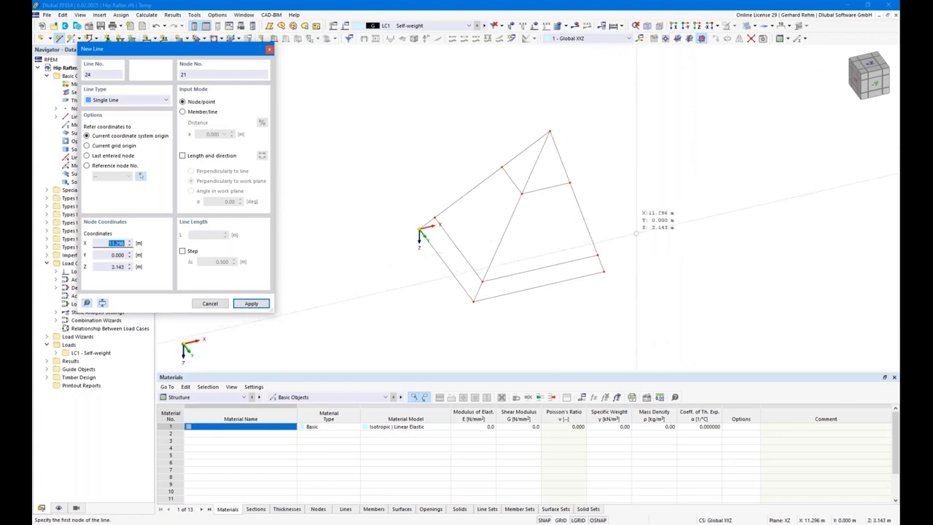
pyautogui.press('Escape')
# Mirror a copy of the whole roof model about the YZ-parallel plane through the apex node
pyautogui.moveTo(631, 316); pyautogui.dragTo(382, 97)
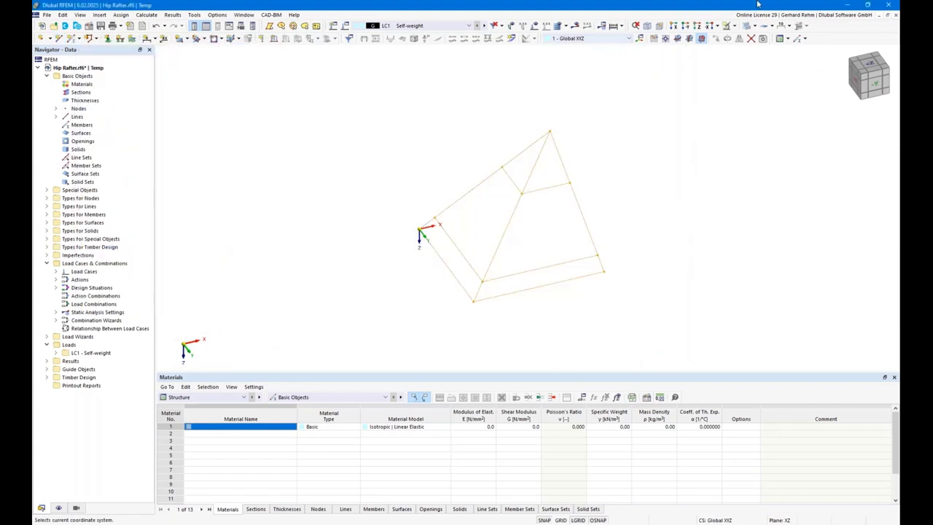
pyautogui.click(738, 38)
pyautogui.click(336, 187)
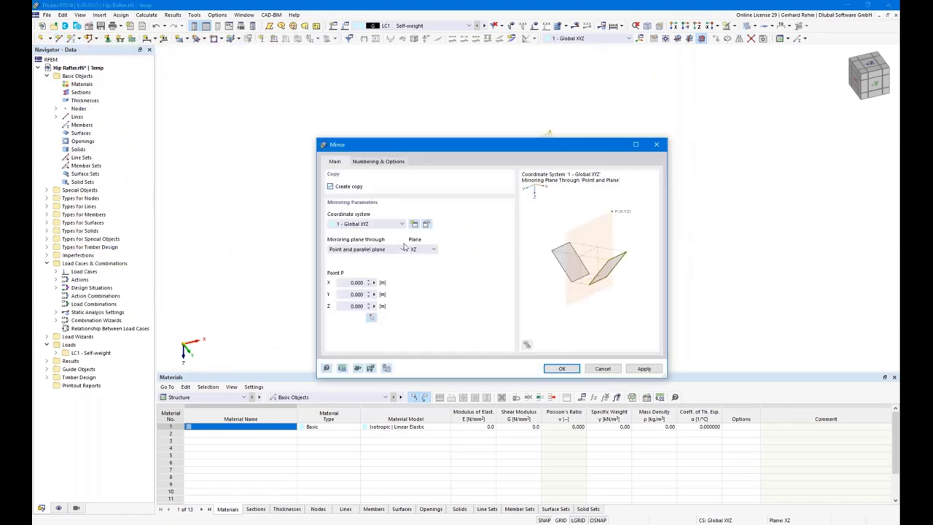
pyautogui.click(422, 249)
pyautogui.click(416, 265)
pyautogui.click(370, 322)
pyautogui.click(548, 137)
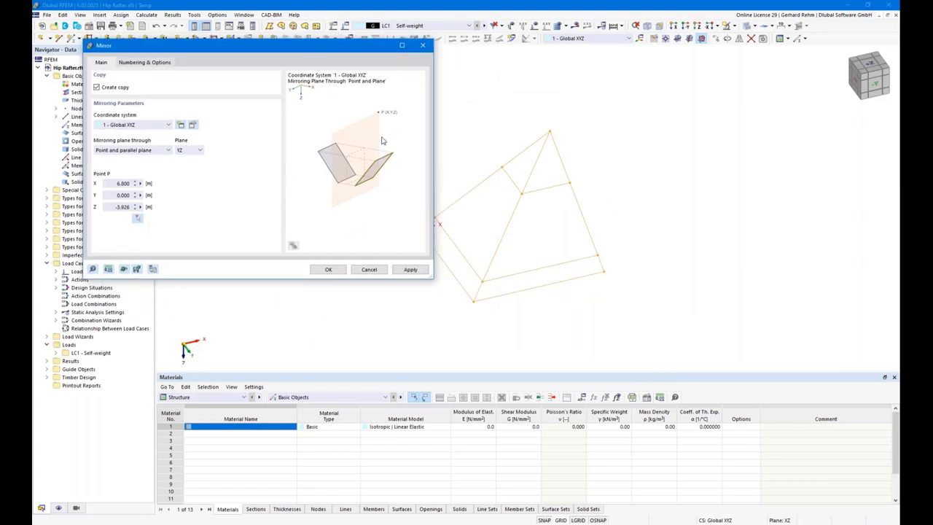
pyautogui.click(330, 270)
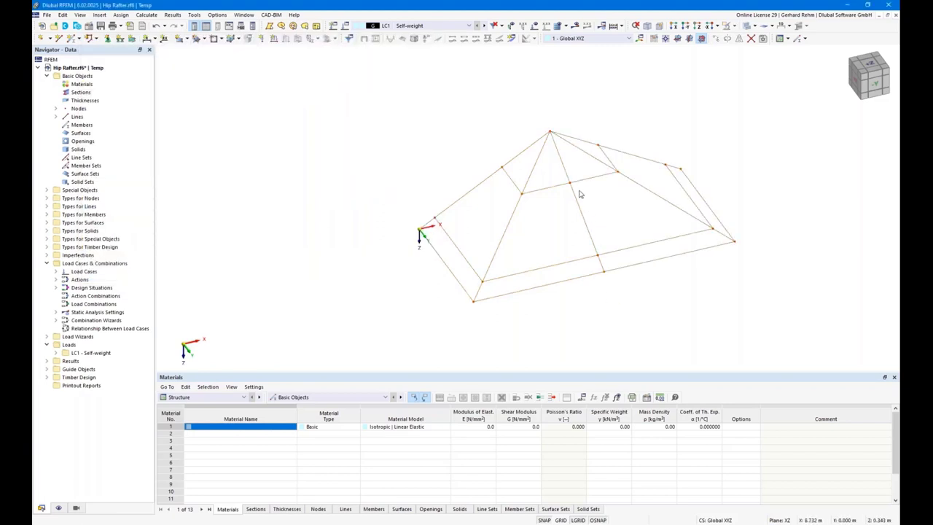
# Delete the middle rafter between the two hip rafters and remove its three leftover nodes by merging the joined lines
pyautogui.press('Escape')
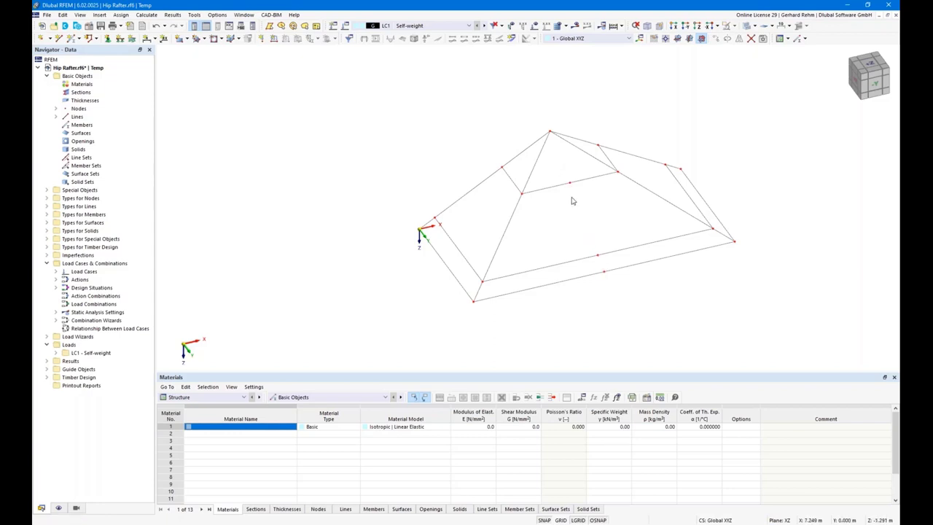
pyautogui.rightClick(604, 271)
pyautogui.moveTo(721, 315)
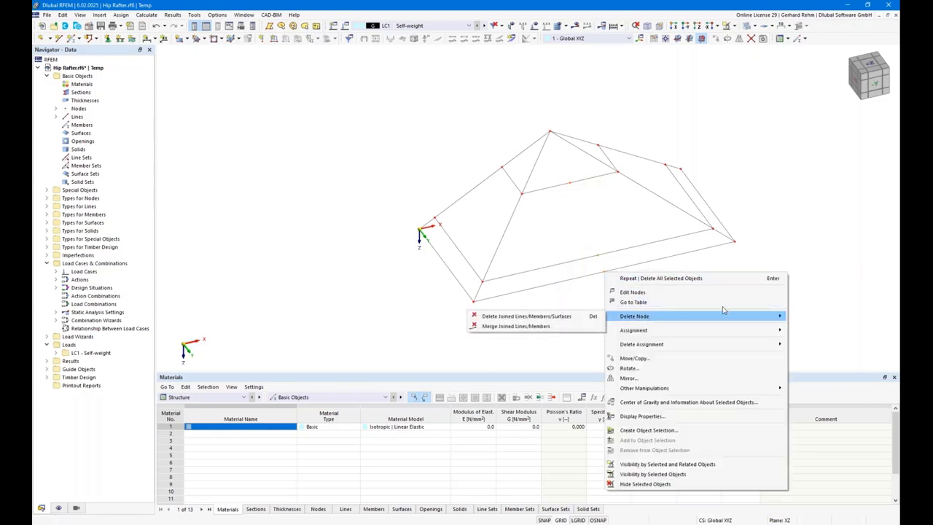
pyautogui.click(541, 329)
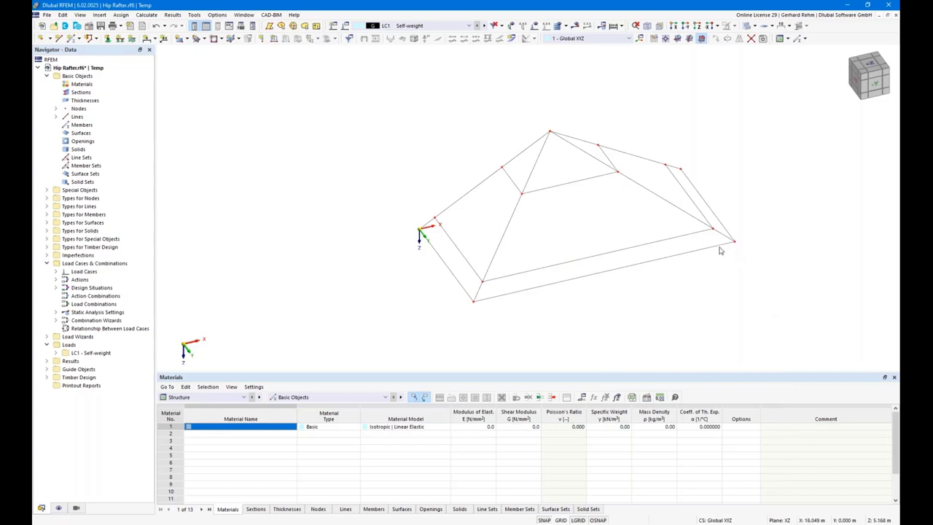
# Create a new member on the three lines of the hip rafter nearest the origin, with a Massive I rectangle section from the library
pyautogui.keyDown('ctrl'); pyautogui.moveTo(722, 250); pyautogui.dragTo(704, 258, button='middle'); pyautogui.keyUp('ctrl')
pyautogui.keyDown('ctrl'); pyautogui.moveTo(678, 297); pyautogui.dragTo(529, 306, button='middle'); pyautogui.keyUp('ctrl')
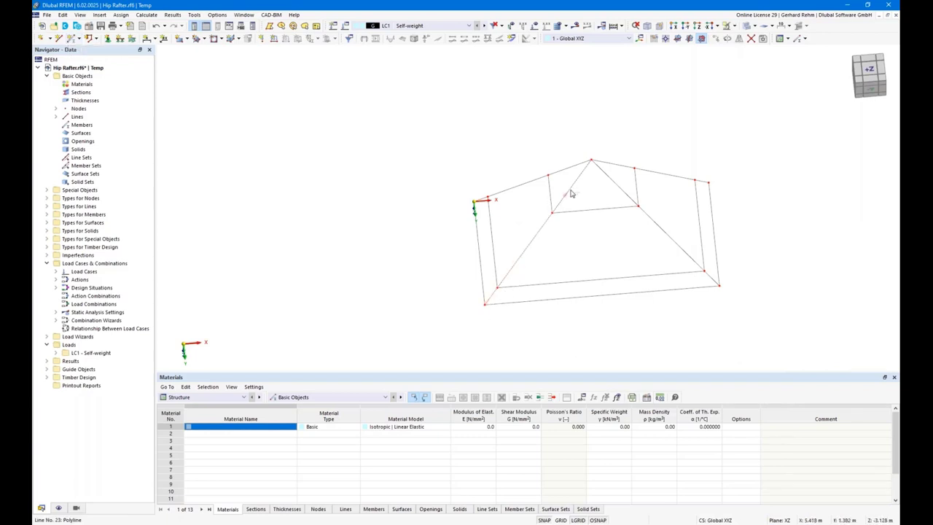
pyautogui.doubleClick(492, 191)
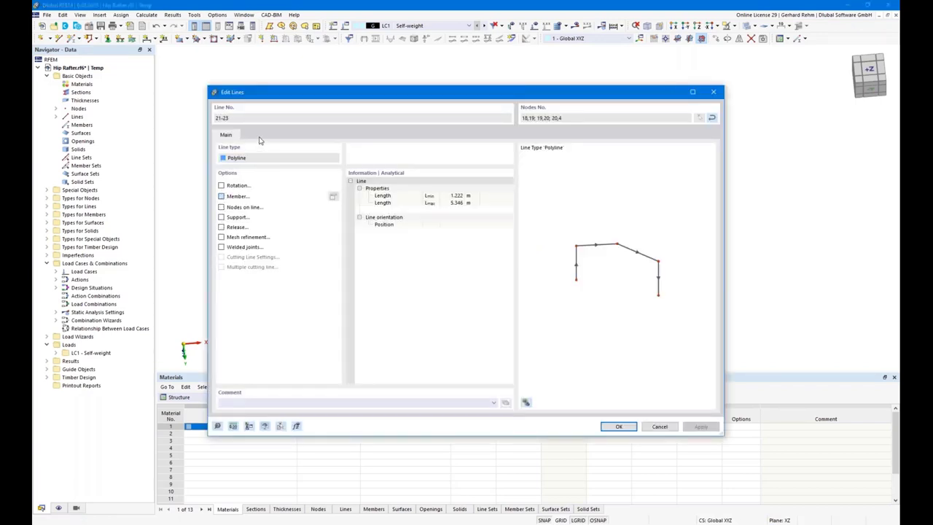
pyautogui.click(244, 119)
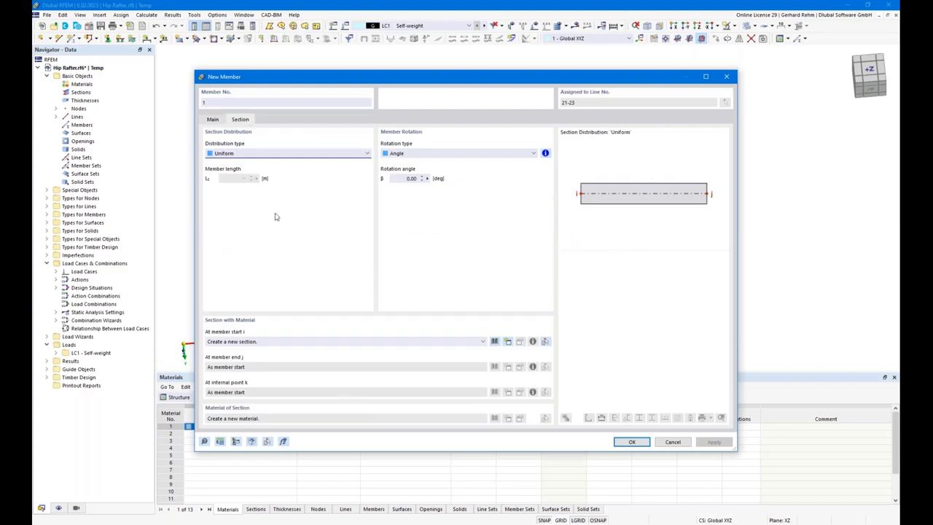
pyautogui.click(494, 342)
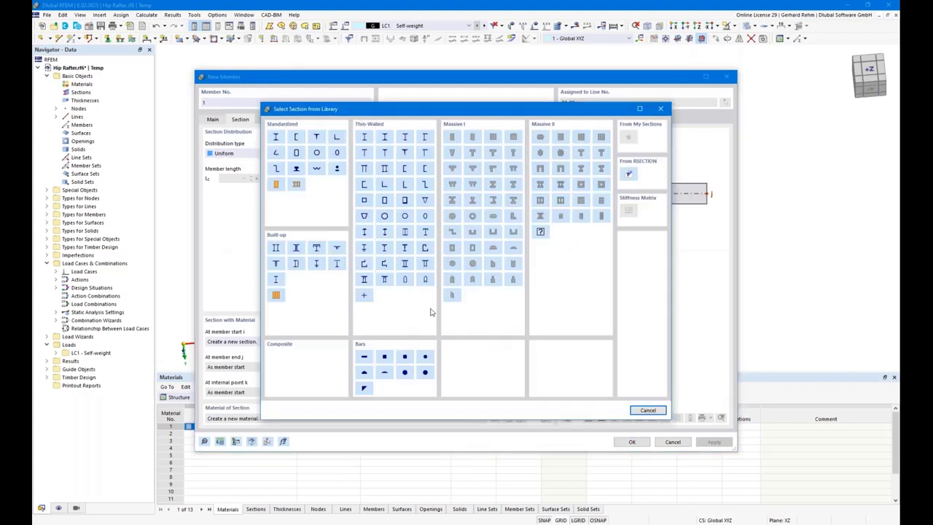
pyautogui.doubleClick(451, 138)
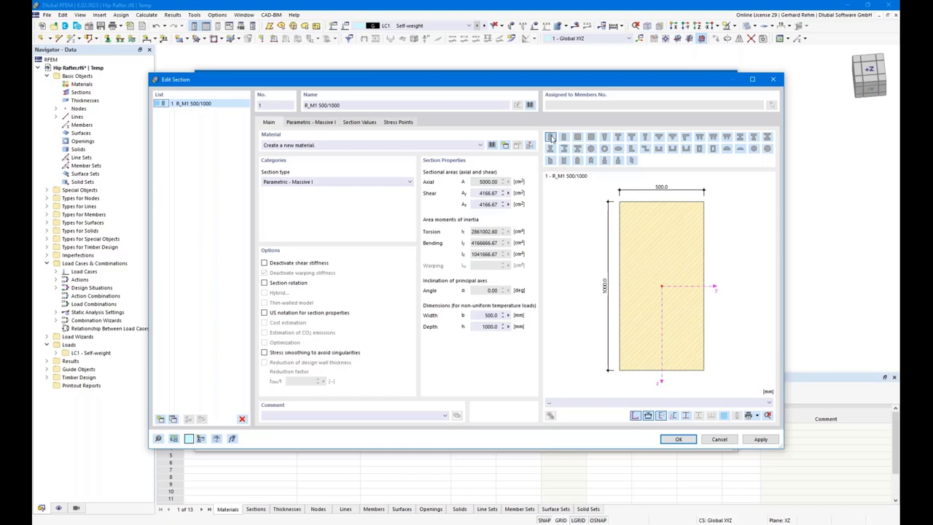
# Set the rectangular section's width b to 100 mm and its height h to 240 mm
pyautogui.click(321, 124)
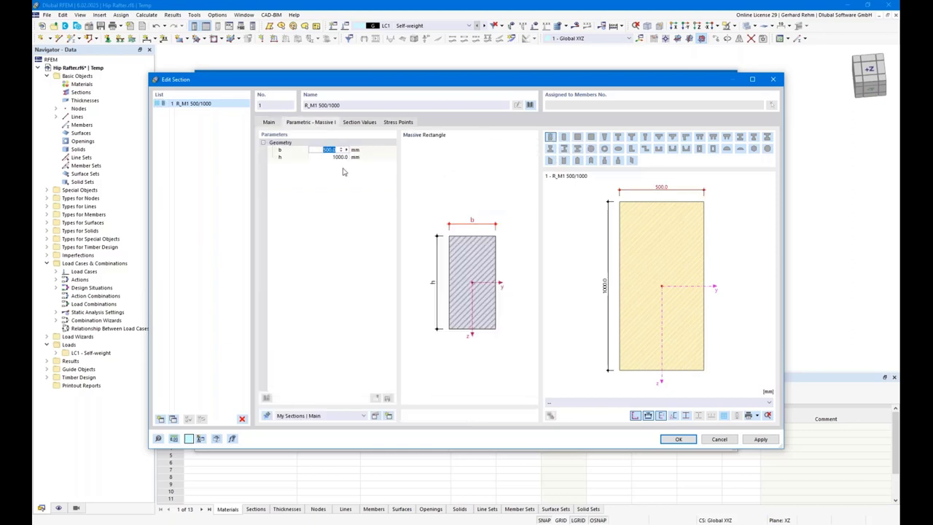
pyautogui.write('100')
pyautogui.press('Tab')
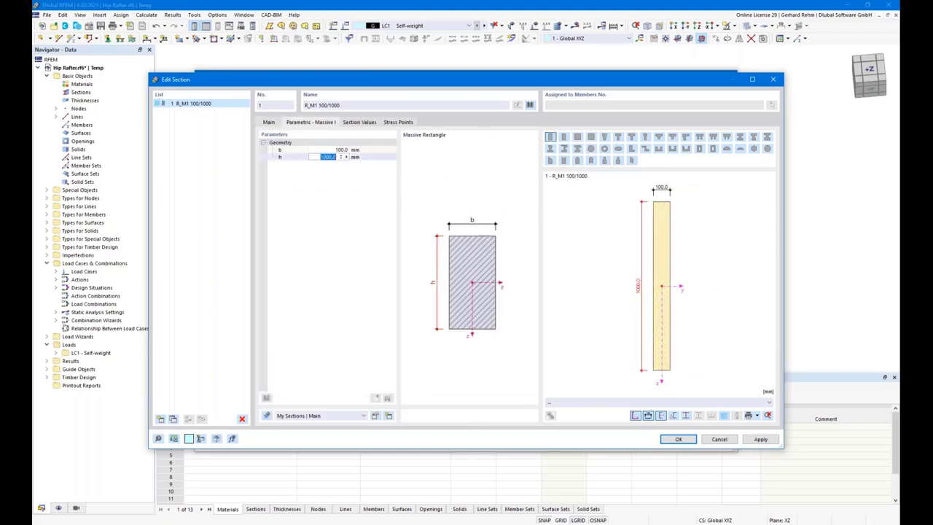
pyautogui.write('240')
# Assign the glulam material GL24h (EN 14080:2013-08) from the library to the section
pyautogui.click(269, 123)
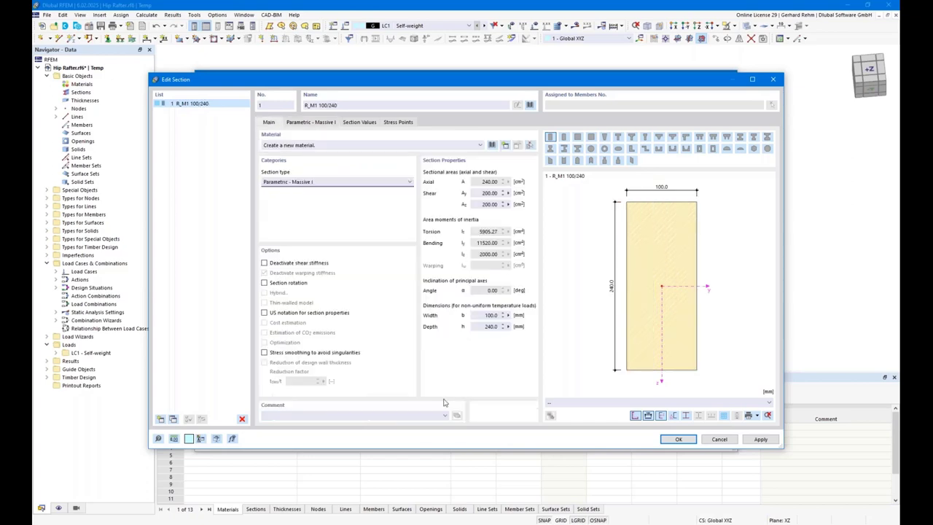
pyautogui.click(492, 145)
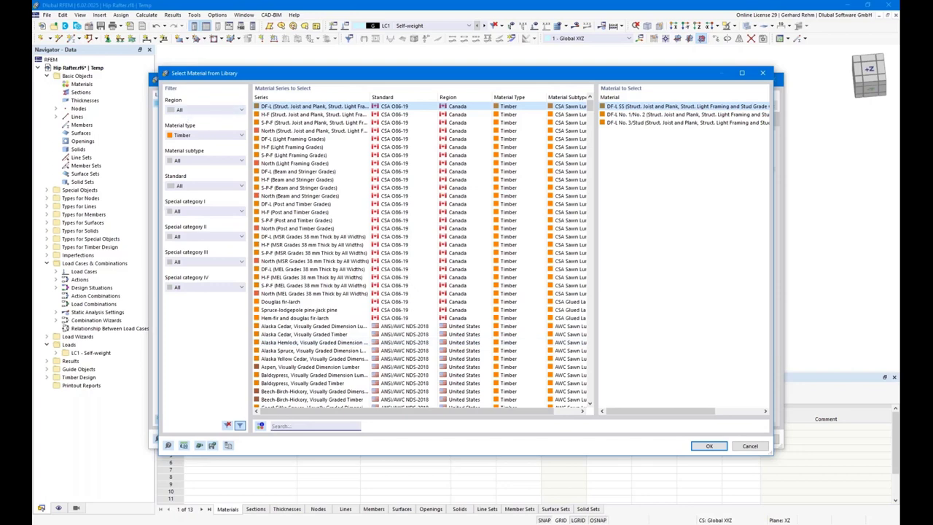
pyautogui.write('gl24h')
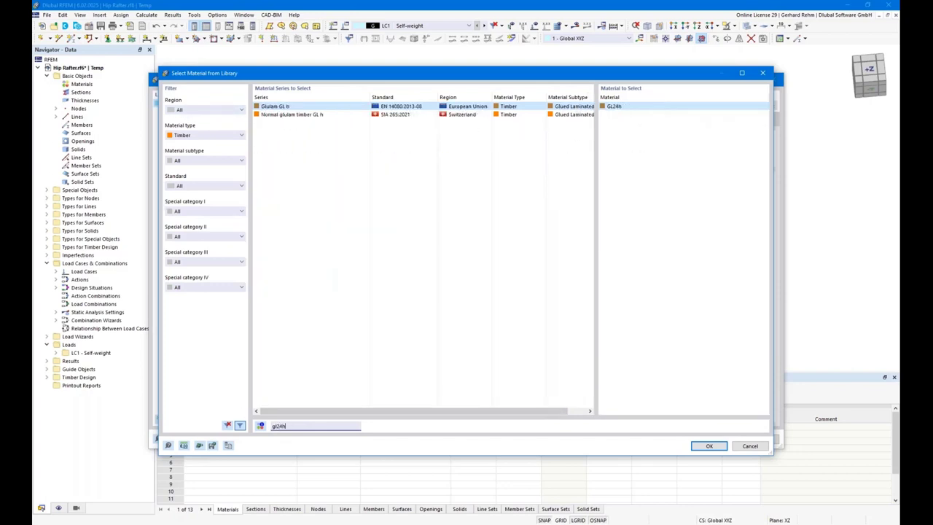
pyautogui.click(605, 107)
pyautogui.doubleClick(616, 107)
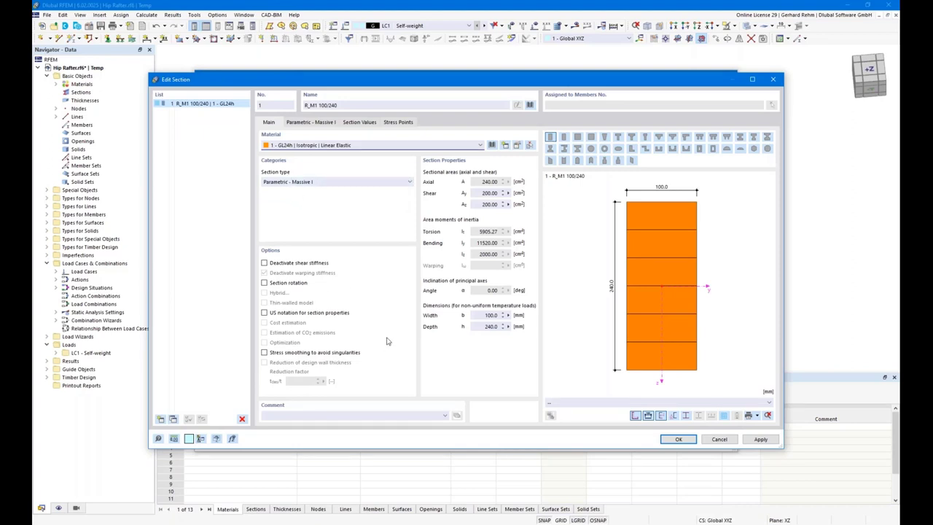
# Accept the 100/240 GL24h section and create the hip rafter member with it
pyautogui.click(675, 439)
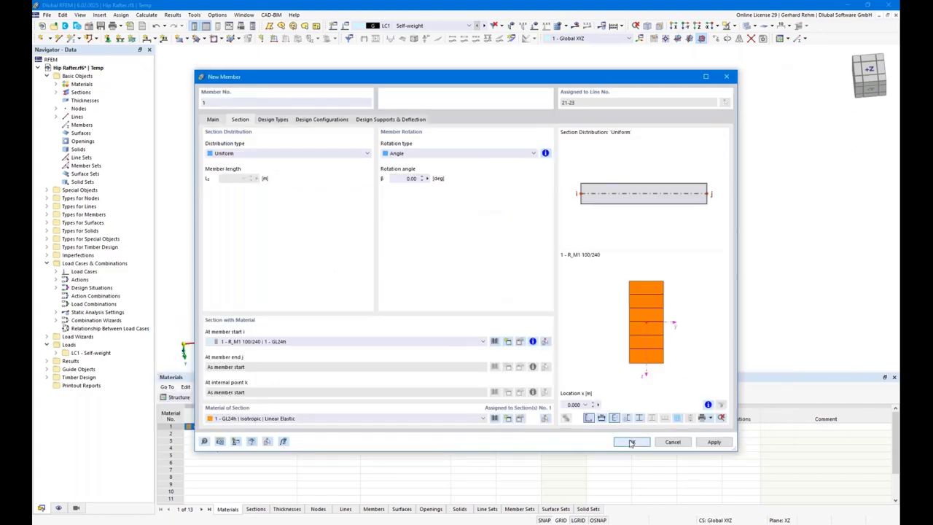
pyautogui.click(631, 442)
pyautogui.click(618, 427)
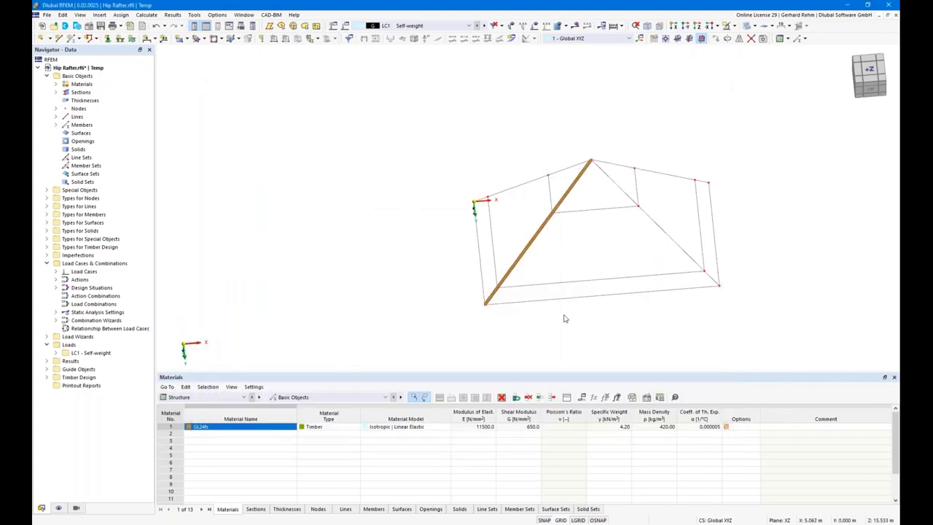
# Define a new nodal support with all translations and rotation φX fixed, leaving rotations φY and φZ free
pyautogui.keyDown('ctrl'); pyautogui.moveTo(639, 323); pyautogui.dragTo(575, 263, button='middle'); pyautogui.keyUp('ctrl')
pyautogui.rightClick(575, 263)
pyautogui.click(551, 240)
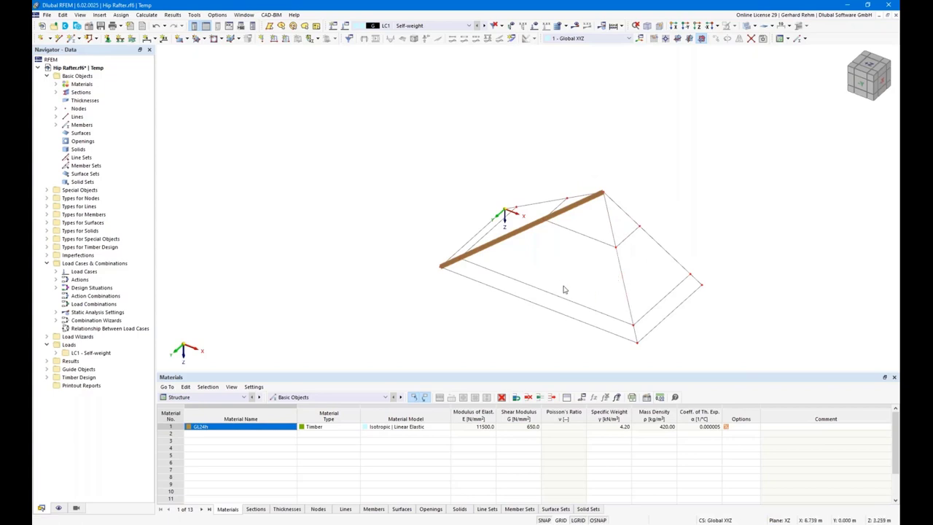
pyautogui.moveTo(562, 290); pyautogui.dragTo(590, 191, button='right')
pyautogui.click(617, 249)
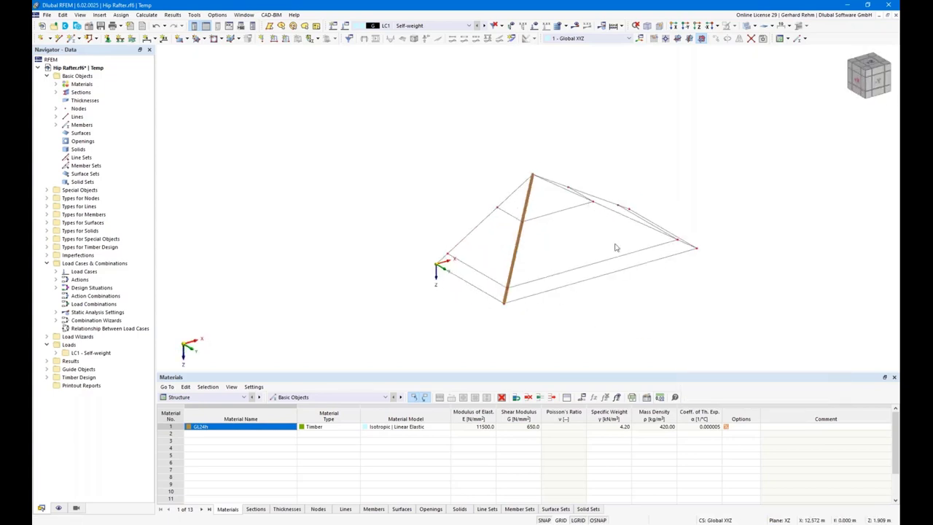
pyautogui.moveTo(766, 211); pyautogui.dragTo(622, 262, button='right')
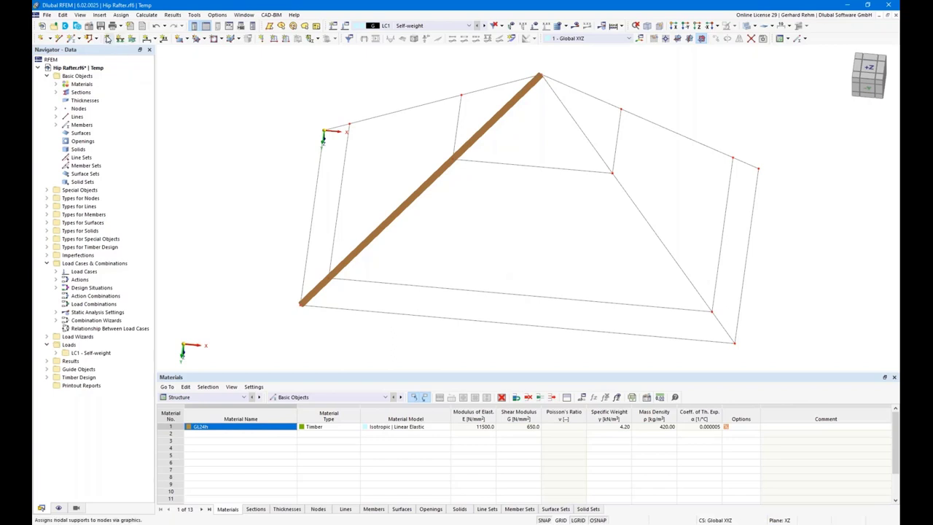
pyautogui.click(107, 39)
pyautogui.click(420, 235)
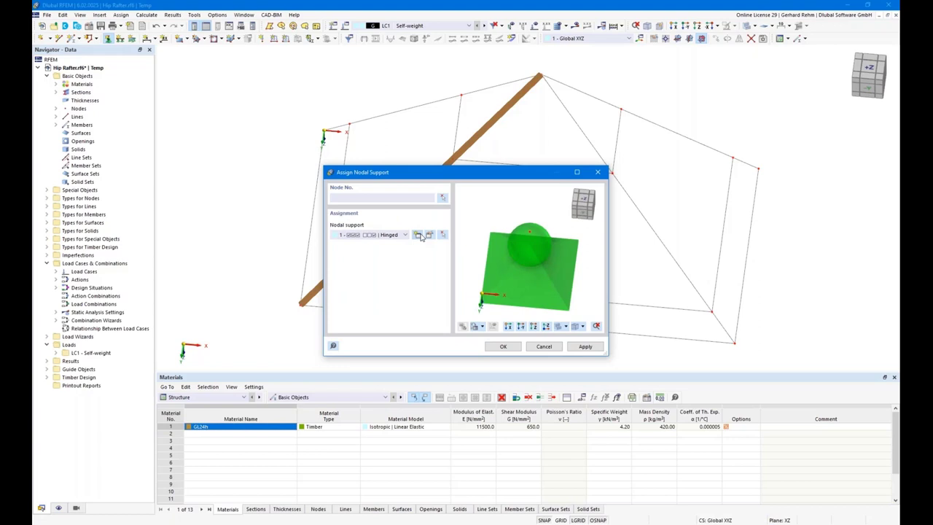
pyautogui.click(309, 231)
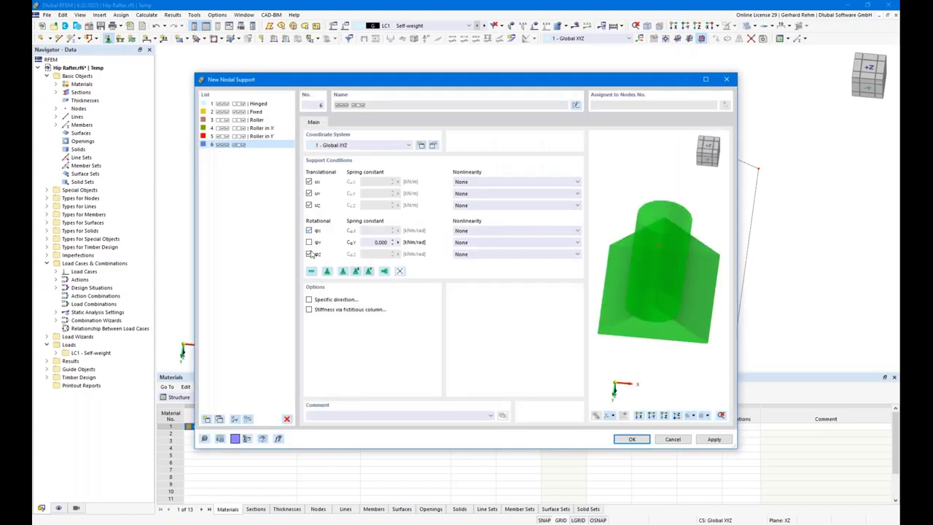
pyautogui.click(308, 254)
# Give the support a specific direction rotated -45° about Z and assign it to the hip rafter's eaves purlin node
pyautogui.click(309, 299)
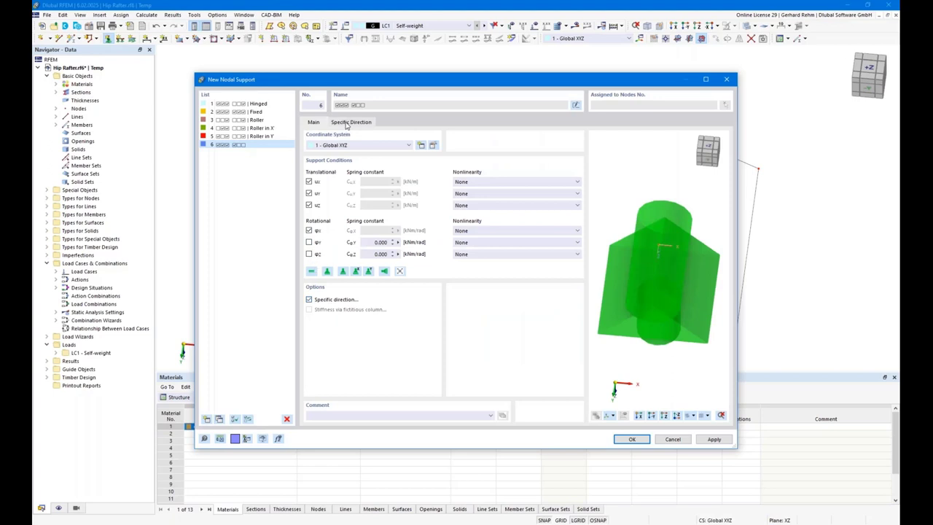
pyautogui.click(351, 122)
pyautogui.moveTo(472, 205); pyautogui.dragTo(530, 207)
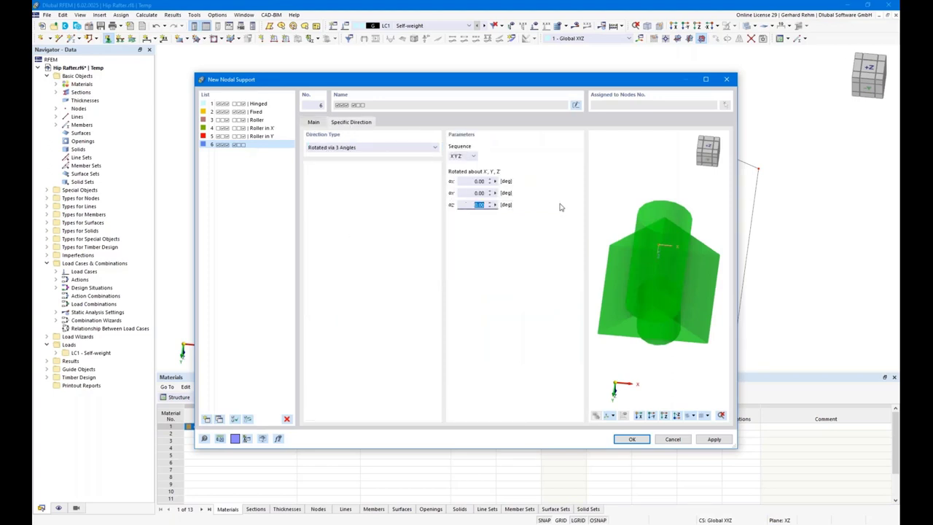
pyautogui.write('-45')
pyautogui.press('Return')
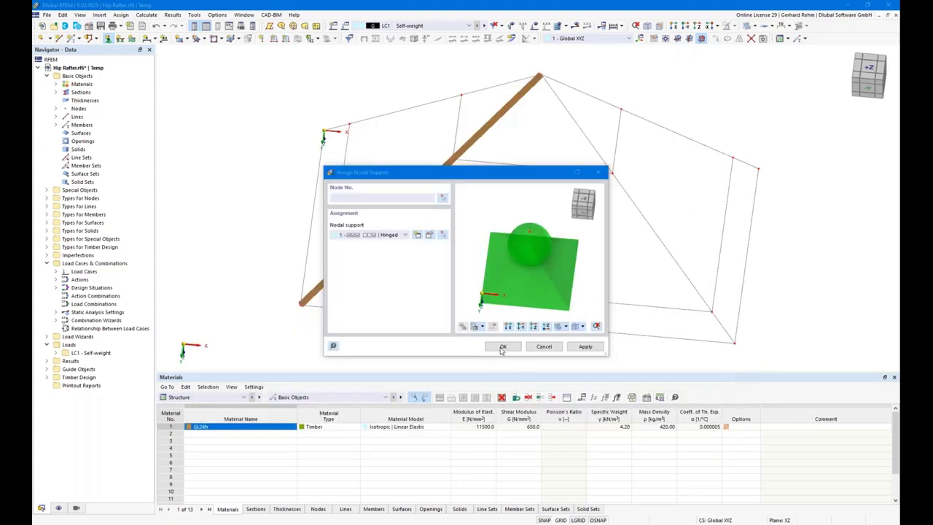
pyautogui.click(502, 347)
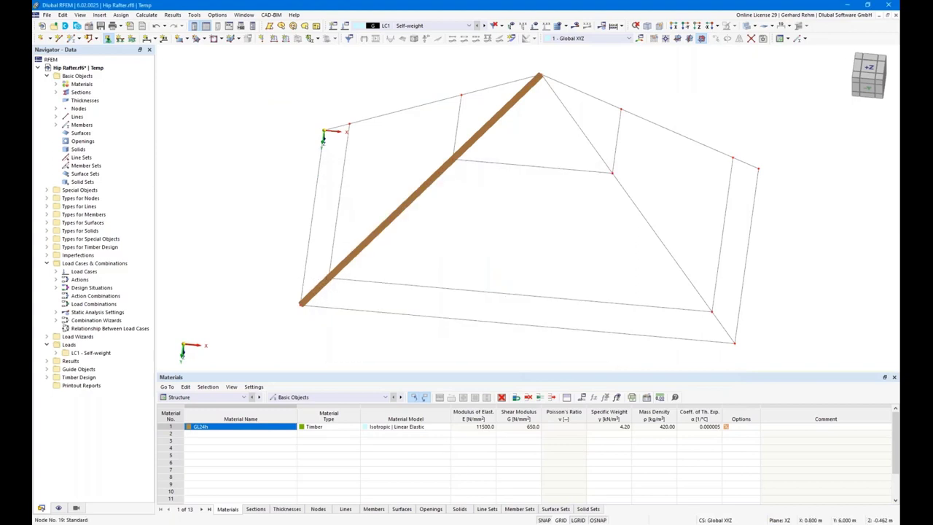
# Define another nodal support with rotation φX fixed, rotation φZ free and a specific direction rotated -45° about Z
pyautogui.click(106, 40)
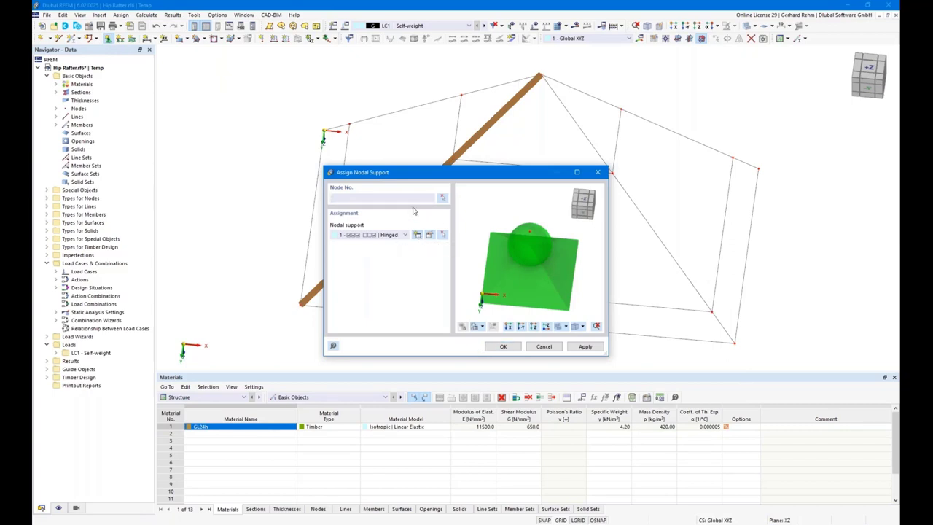
pyautogui.click(417, 234)
pyautogui.click(308, 254)
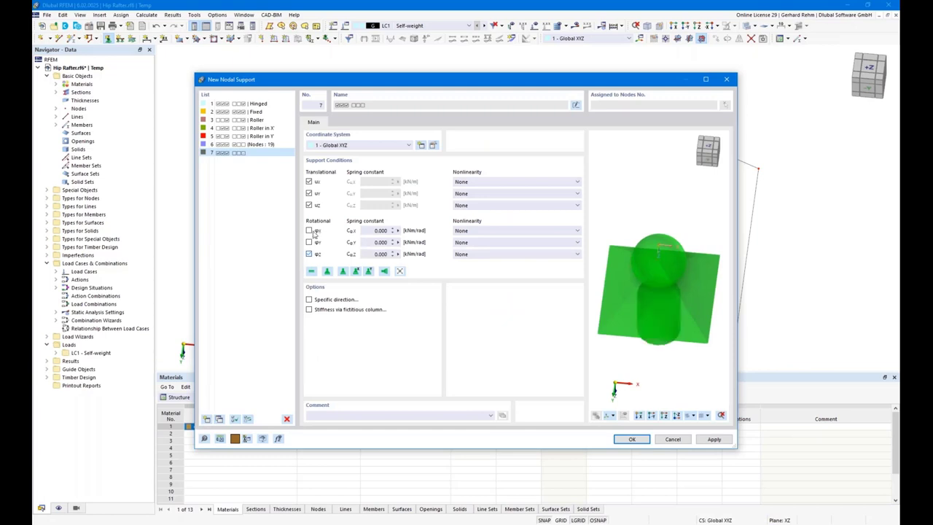
pyautogui.click(308, 231)
pyautogui.click(308, 298)
pyautogui.click(350, 122)
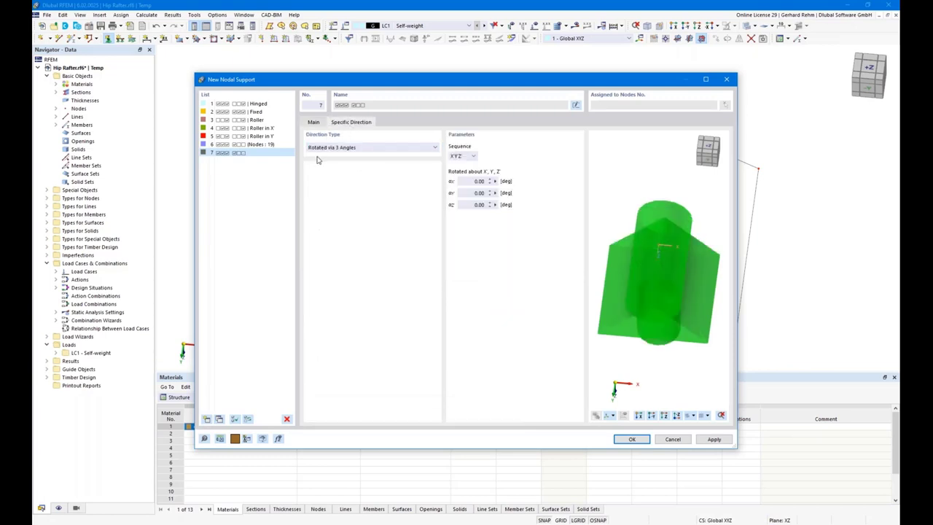
pyautogui.click(478, 204)
pyautogui.write('-45')
# Release the new support's uX translation and assign it to the hip rafter's intermediate node and its ridge node
pyautogui.click(313, 121)
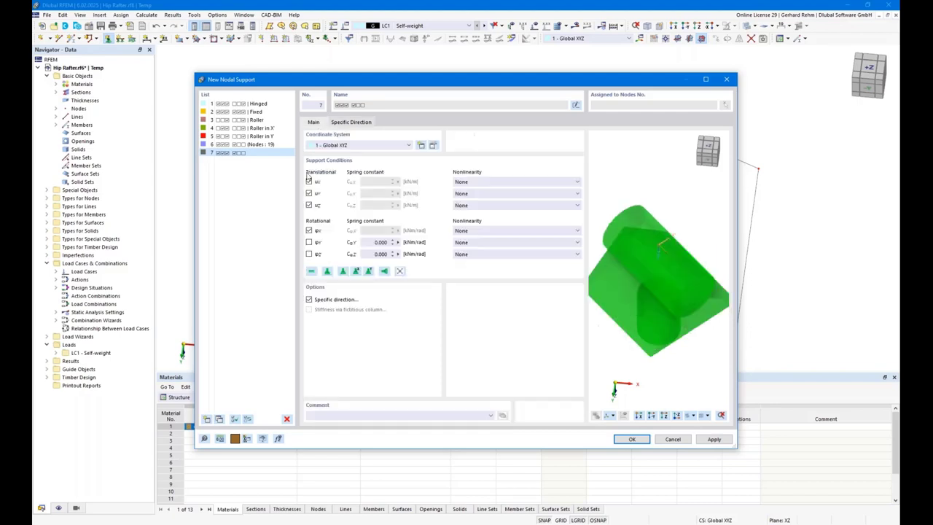
pyautogui.click(309, 182)
pyautogui.click(641, 439)
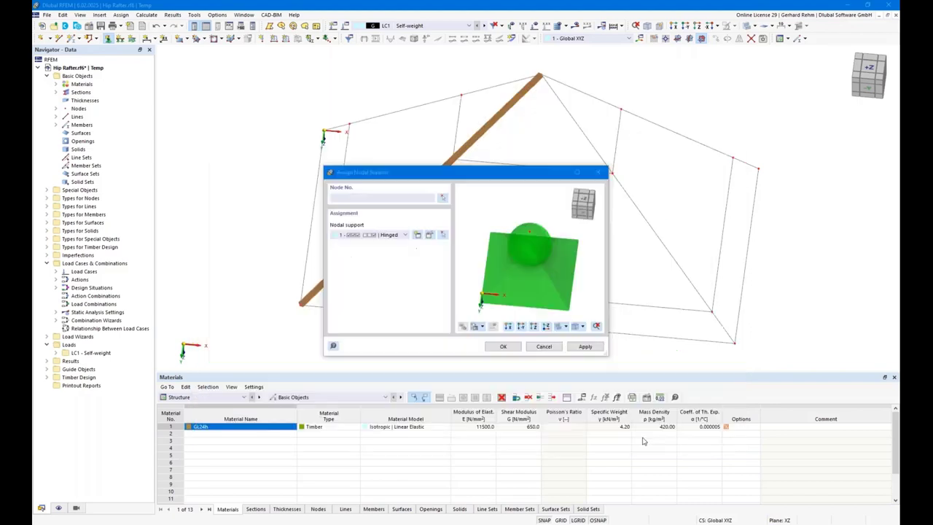
pyautogui.click(502, 347)
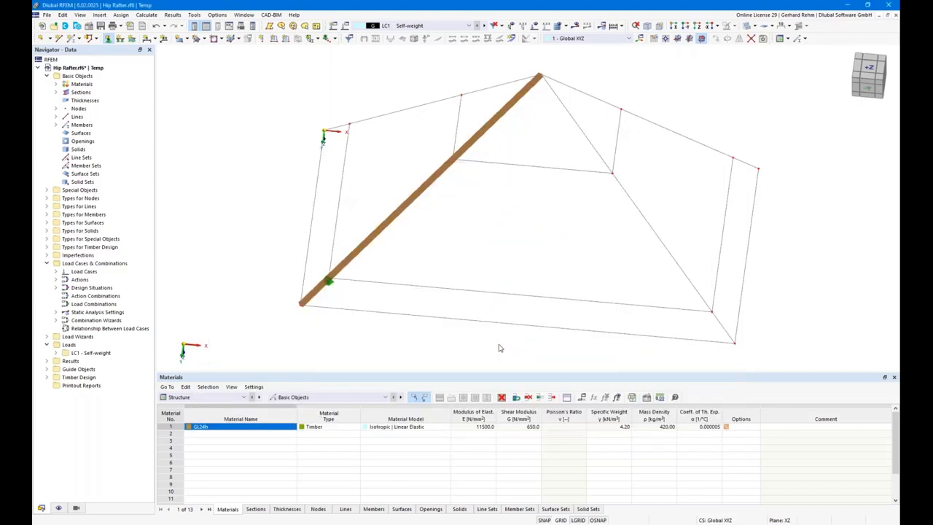
pyautogui.click(453, 161)
pyautogui.click(539, 75)
# Examine the hip rafter and the orientation of its three supports in plan and from several 3D angles
pyautogui.scroll(-3, 564, 205)
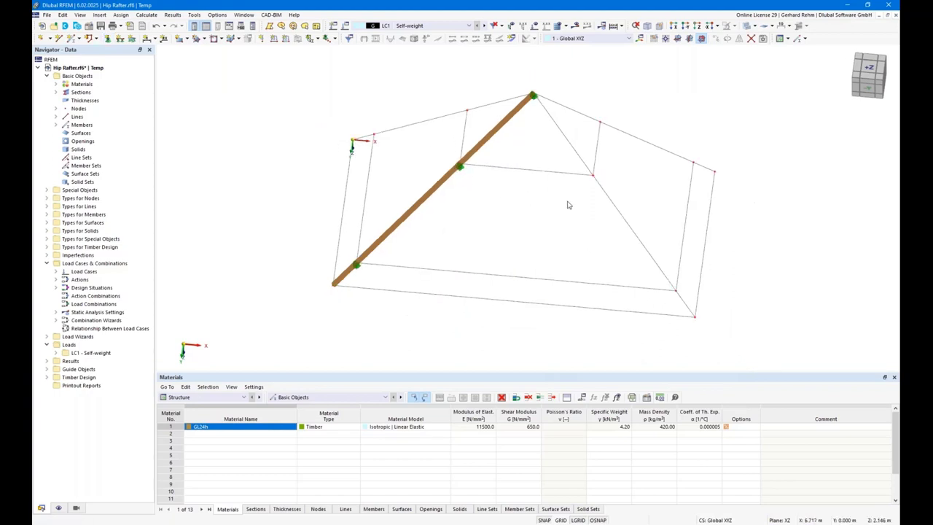
pyautogui.keyDown('ctrl'); pyautogui.moveTo(554, 249); pyautogui.dragTo(695, 60, button='middle'); pyautogui.keyUp('ctrl')
pyautogui.click(697, 25)
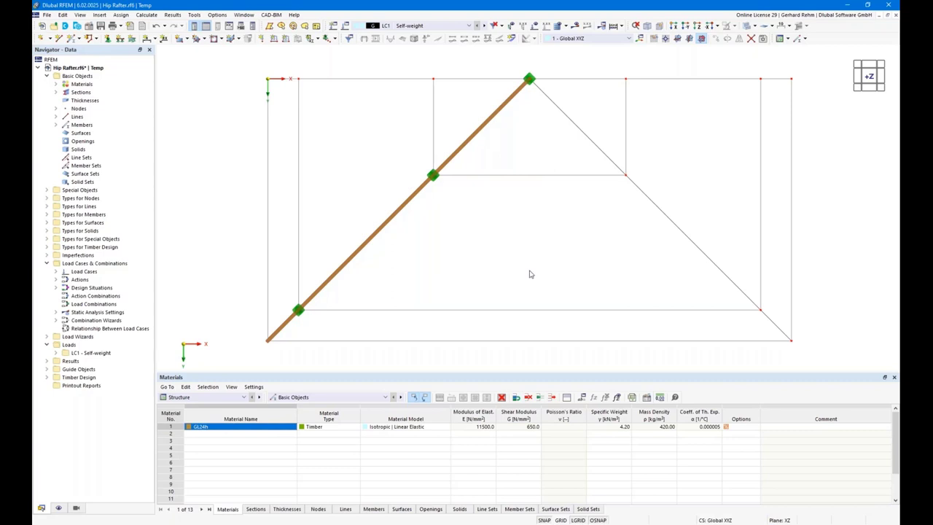
pyautogui.scroll(-1, 512, 253)
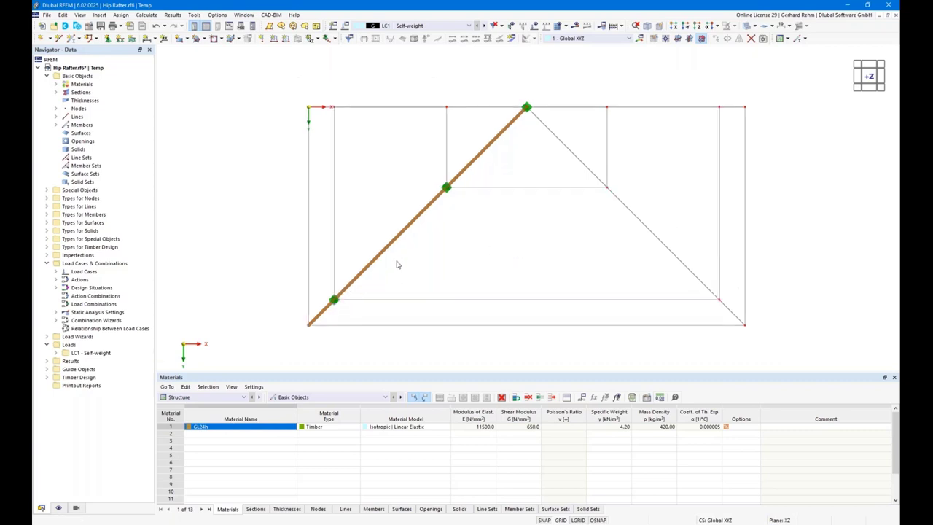
pyautogui.keyDown('ctrl'); pyautogui.moveTo(479, 271); pyautogui.dragTo(367, 241, button='middle'); pyautogui.keyUp('ctrl')
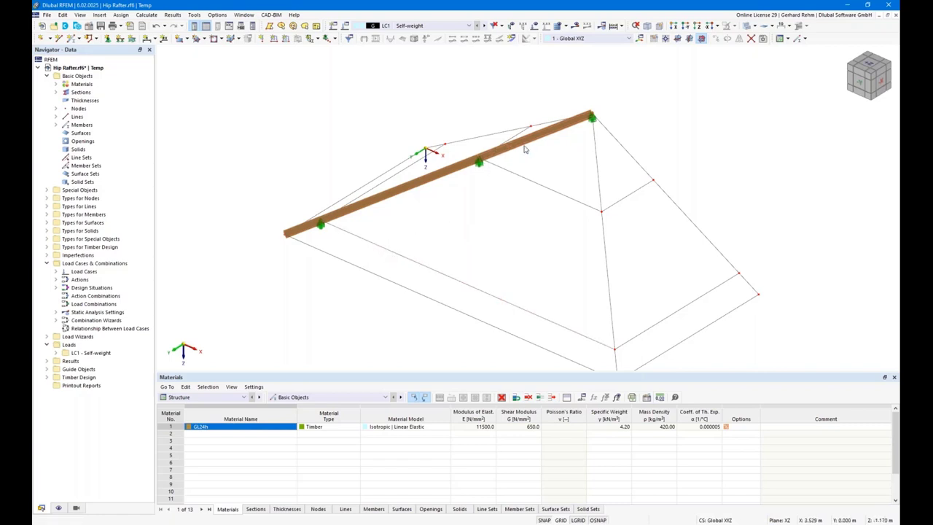
pyautogui.moveTo(457, 245)
pyautogui.keyDown('ctrl'); pyautogui.mouseDown(button='middle')
pyautogui.moveTo(504, 241)
pyautogui.moveTo(470, 248)
pyautogui.mouseUp(button='middle'); pyautogui.keyUp('ctrl')
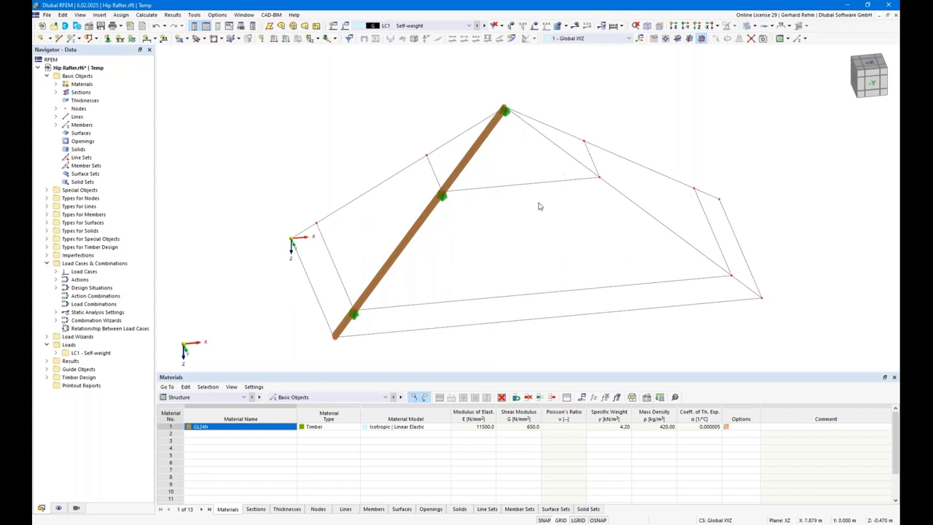
pyautogui.click(698, 27)
pyautogui.scroll(-2, 446, 201)
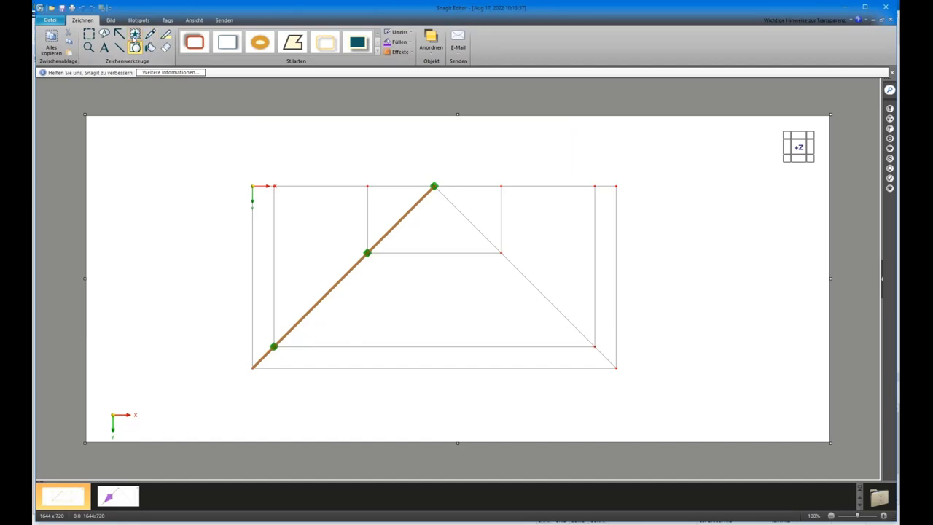
# In Snagit Editor, stamp a small red cross on the plan image between the hip rafter and the outer gable-side lines
pyautogui.click(135, 35)
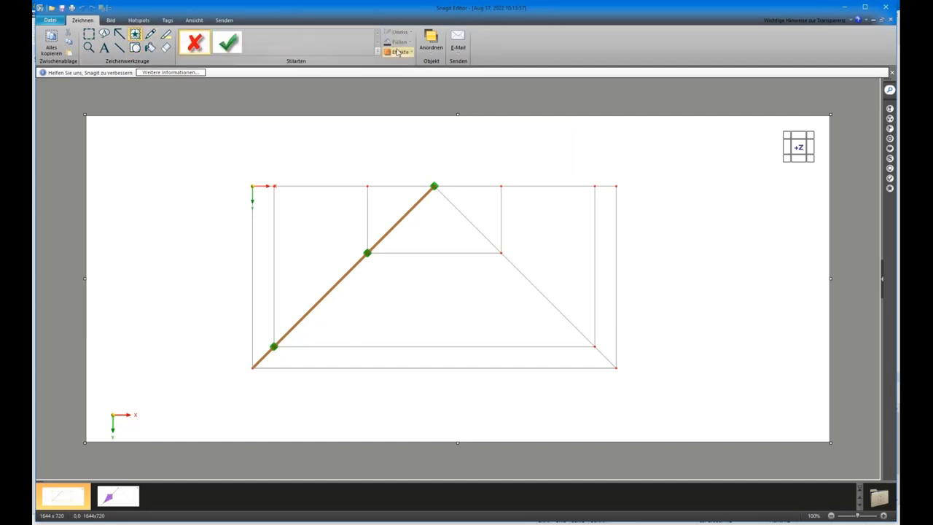
pyautogui.click(308, 255)
pyautogui.moveTo(330, 278); pyautogui.dragTo(314, 254)
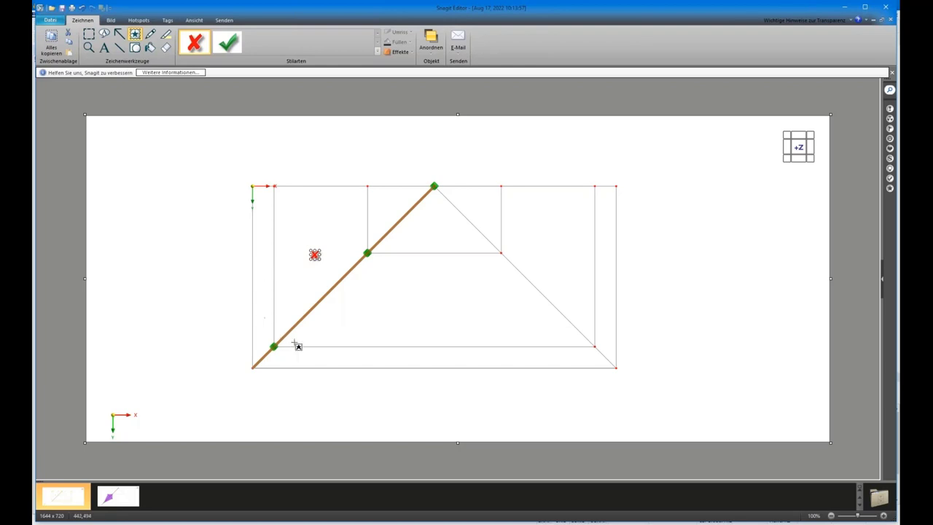
# Adjust the first red cross and stamp a matching small cross on the opposite side of the hip rafter
pyautogui.click(370, 297)
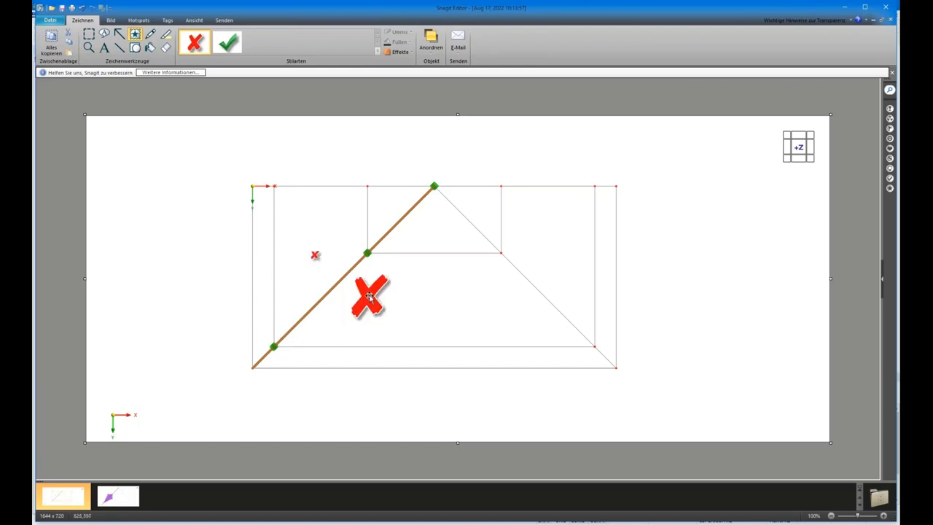
pyautogui.hotkey('ctrl', 'z')
pyautogui.click(314, 254)
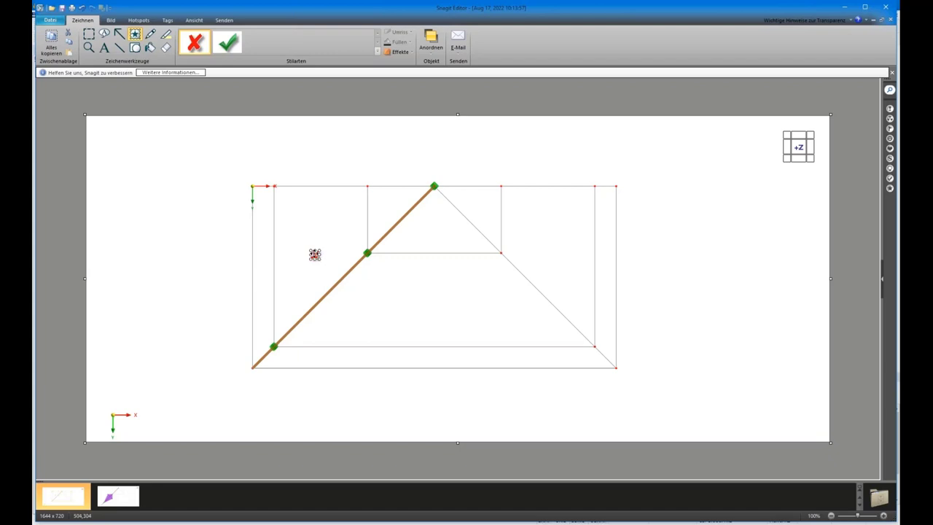
pyautogui.moveTo(314, 254); pyautogui.dragTo(315, 256)
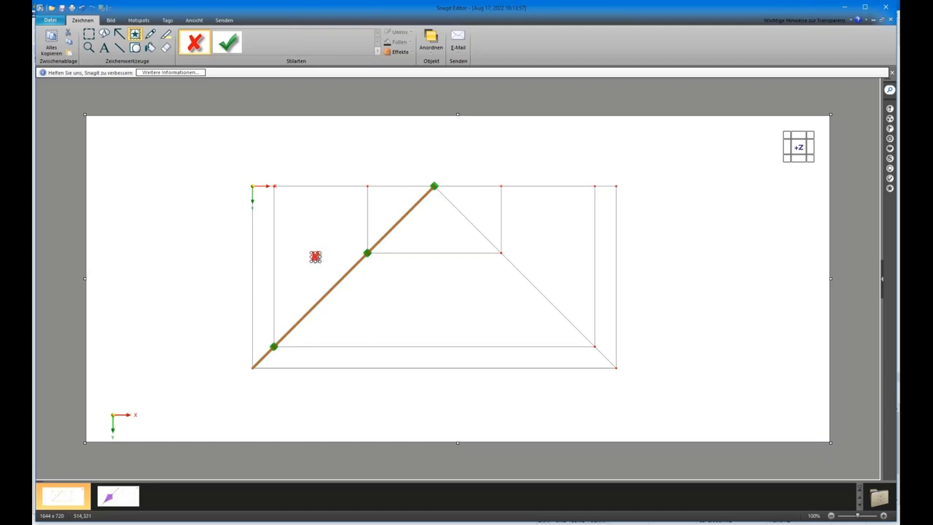
pyautogui.click(368, 307)
pyautogui.click(368, 308)
# Connect the two red crosses with a straight red line crossing the hip rafter
pyautogui.click(119, 46)
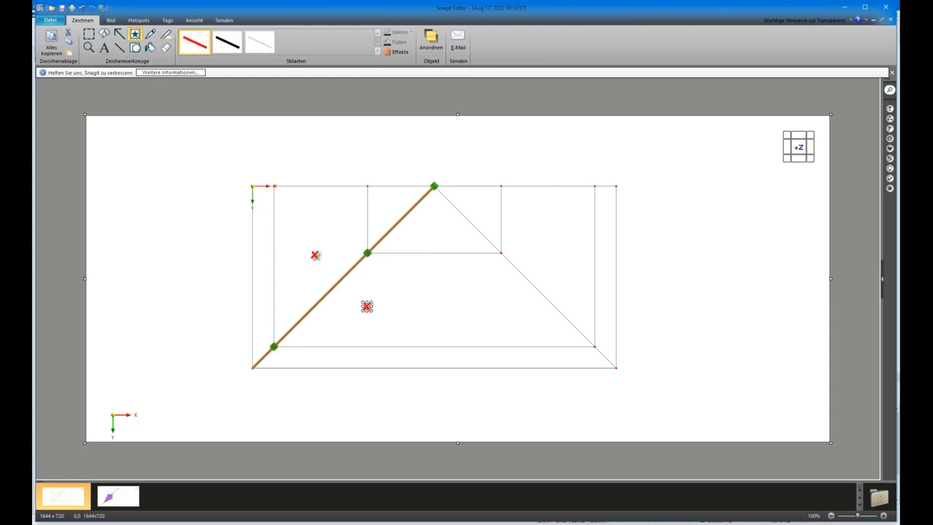
pyautogui.moveTo(321, 265); pyautogui.dragTo(367, 306)
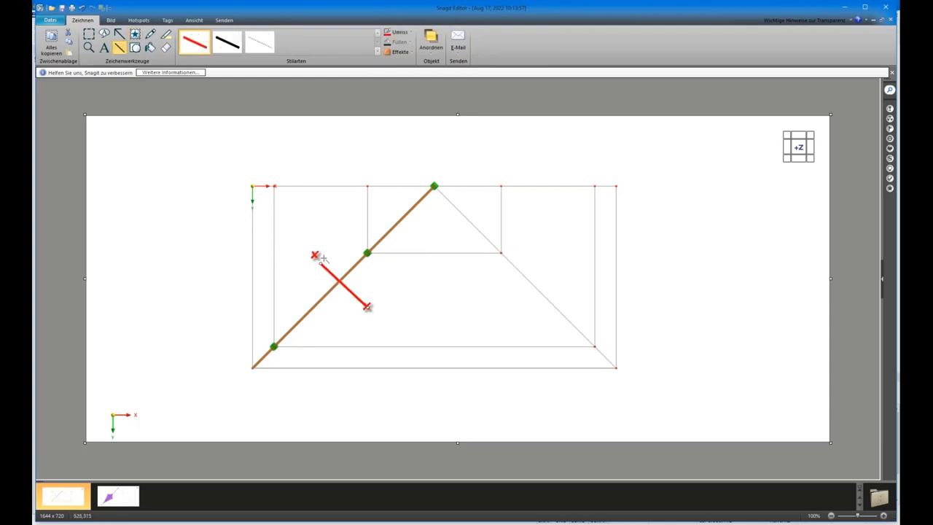
pyautogui.moveTo(318, 262); pyautogui.dragTo(315, 254)
# Draw a purple polygon through the rafter's lower support, the first cross, the intermediate support and the second cross
pyautogui.click(135, 47)
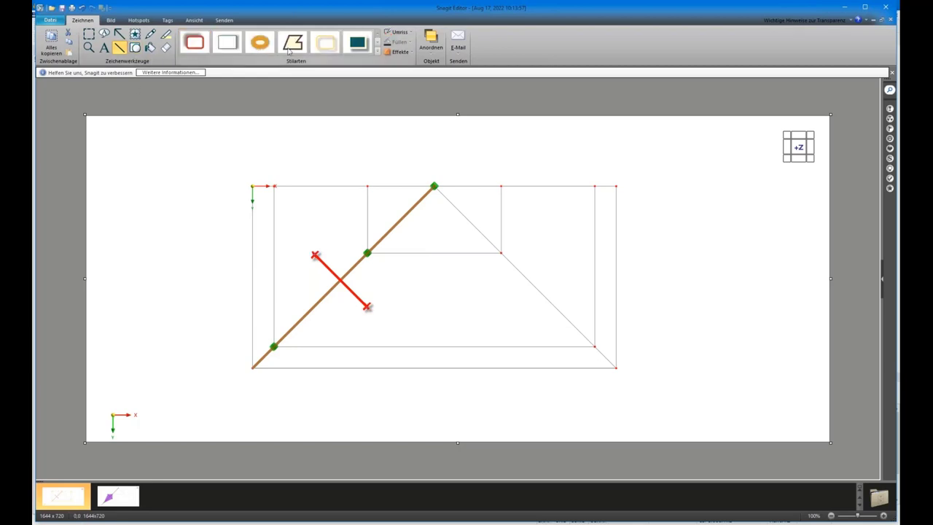
pyautogui.click(378, 52)
pyautogui.click(195, 127)
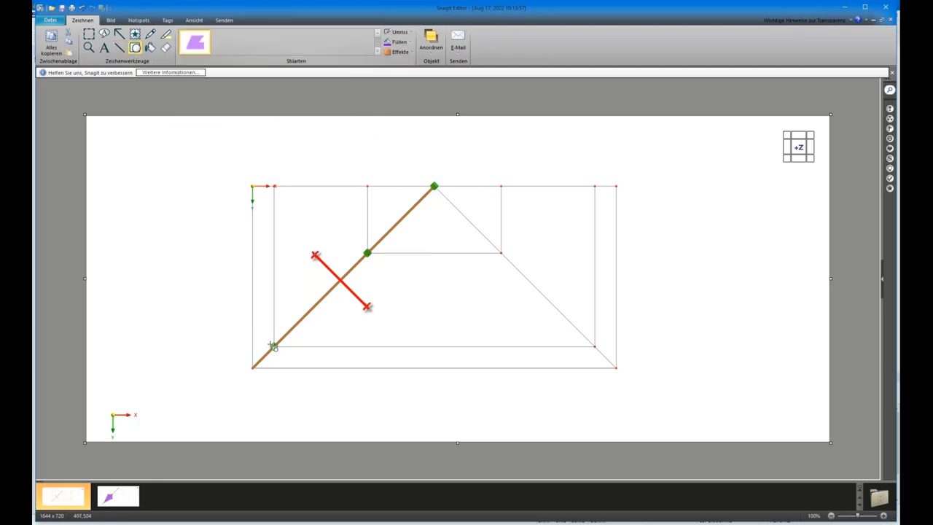
pyautogui.click(273, 347)
pyautogui.click(315, 255)
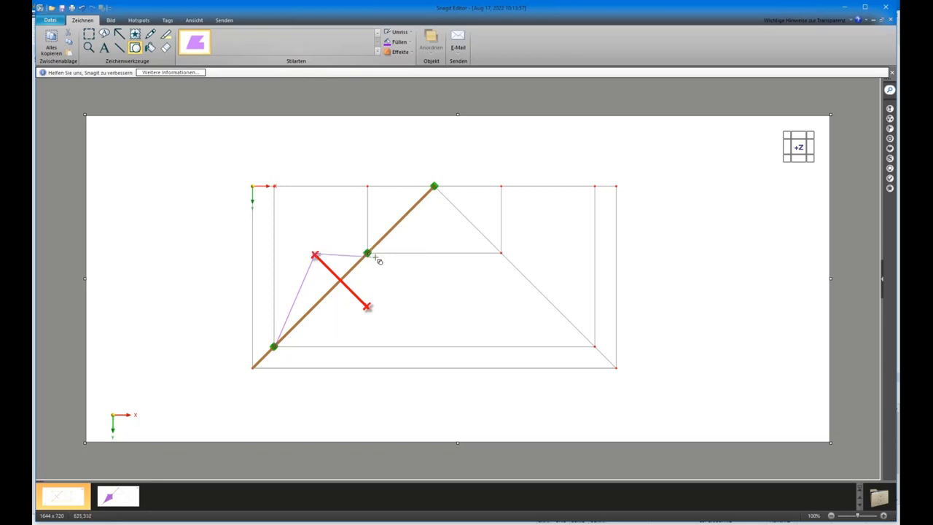
pyautogui.click(368, 254)
pyautogui.doubleClick(368, 307)
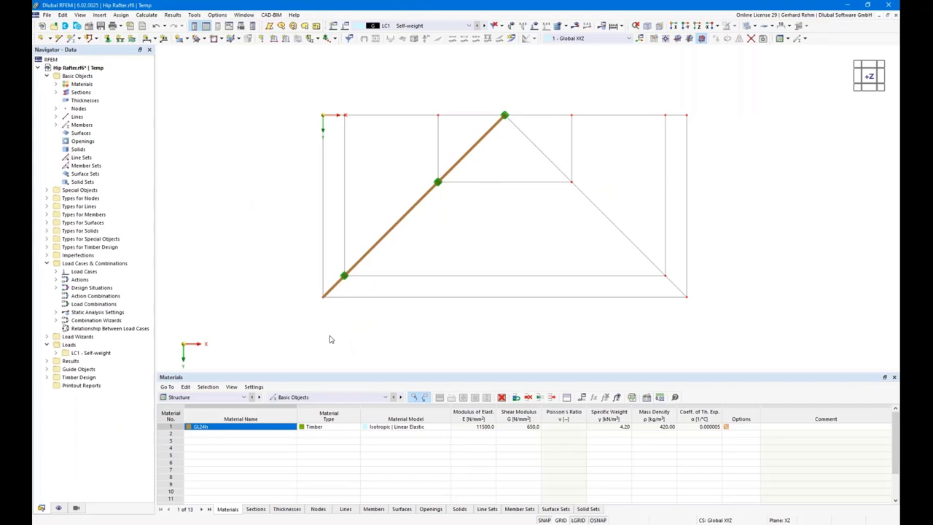
# Open the Member Loads from Area Load wizard and review its load and boundary-plane geometry settings
pyautogui.doubleClick(77, 337)
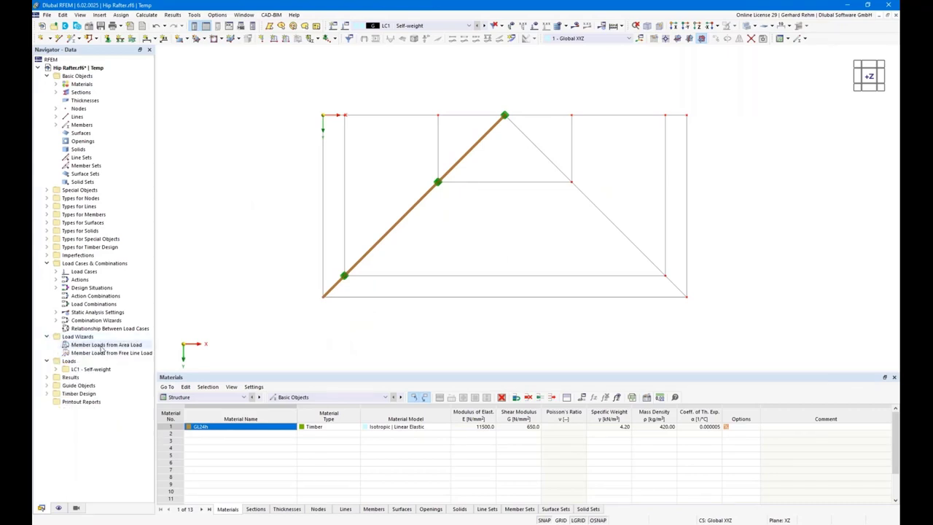
pyautogui.click(75, 347)
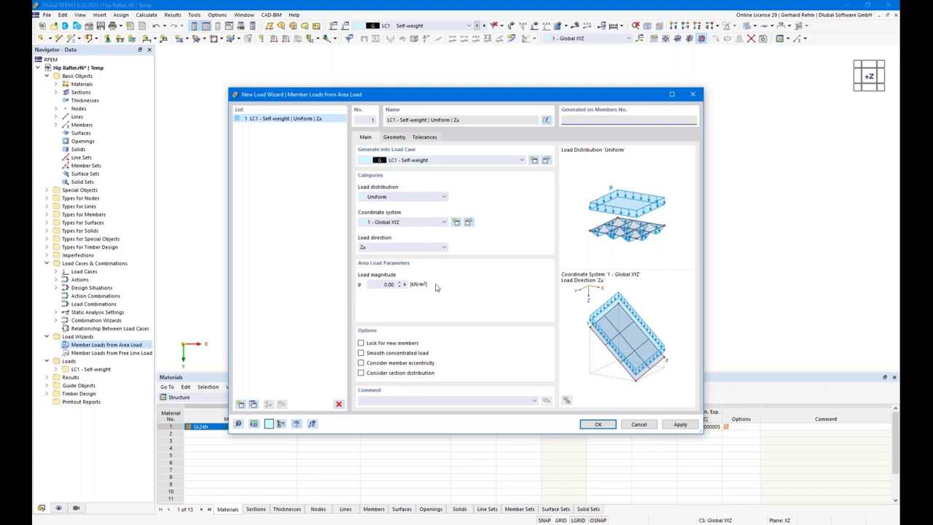
pyautogui.click(394, 137)
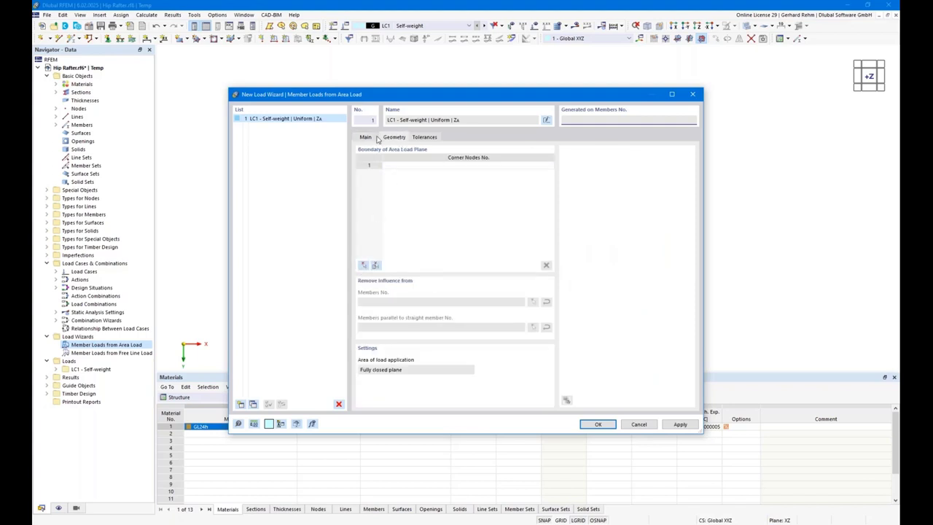
pyautogui.moveTo(382, 97); pyautogui.dragTo(553, 79)
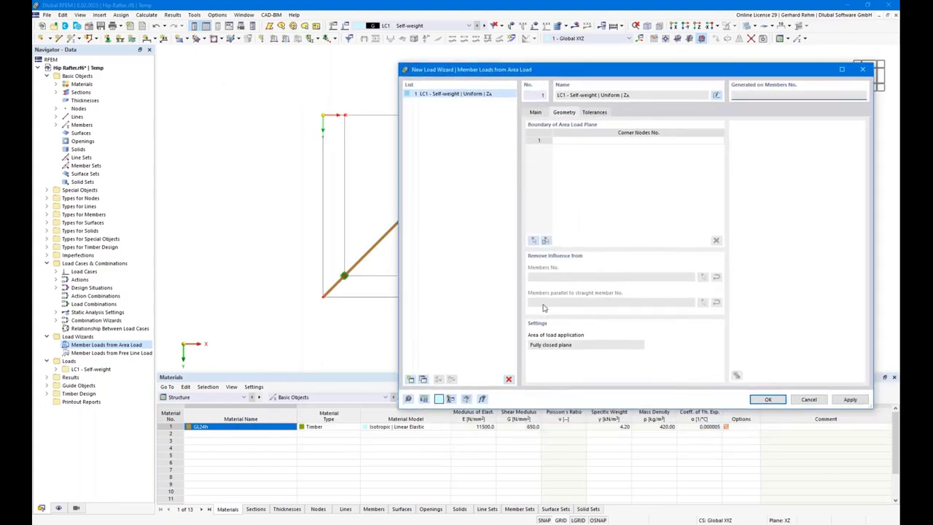
pyautogui.moveTo(466, 64); pyautogui.dragTo(608, 170)
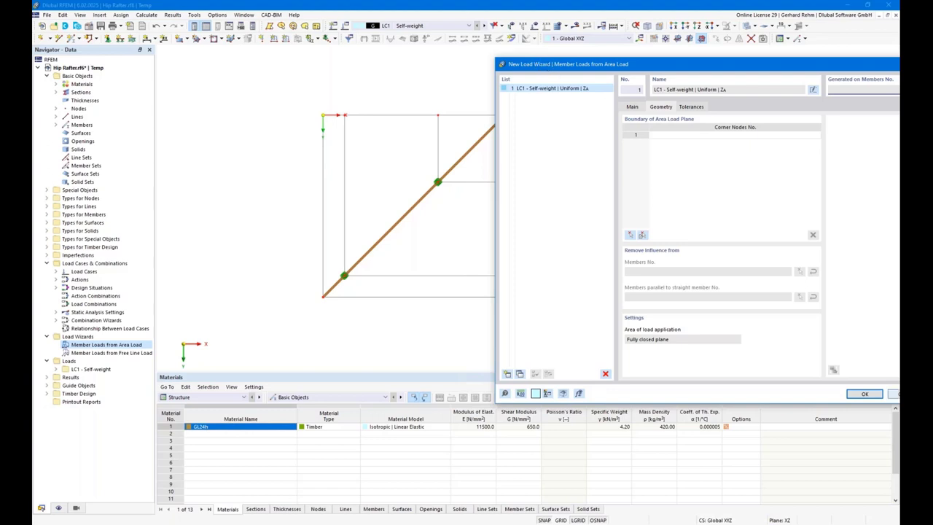
pyautogui.click(864, 393)
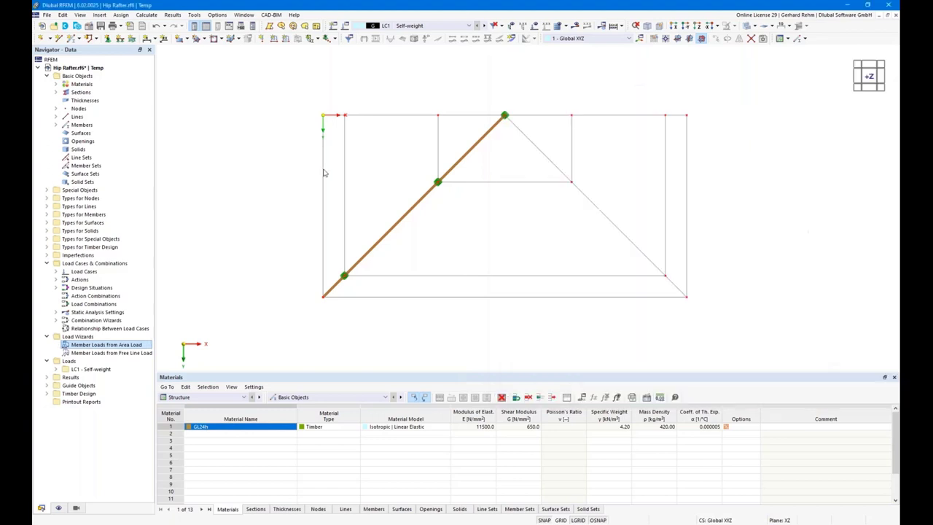
# Create a plane Load Transfer surface by selecting the boundary lines of the triangular roof face beside the hip rafter
pyautogui.click(187, 38)
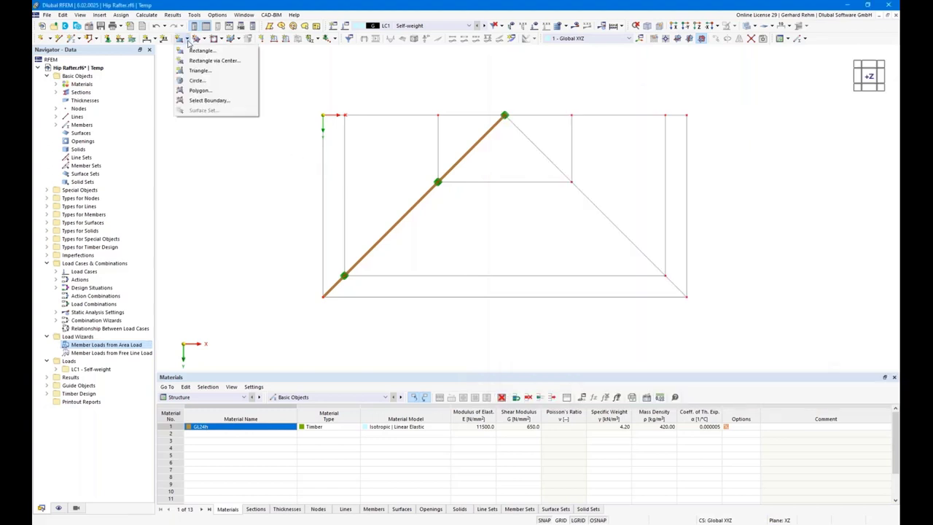
pyautogui.click(201, 101)
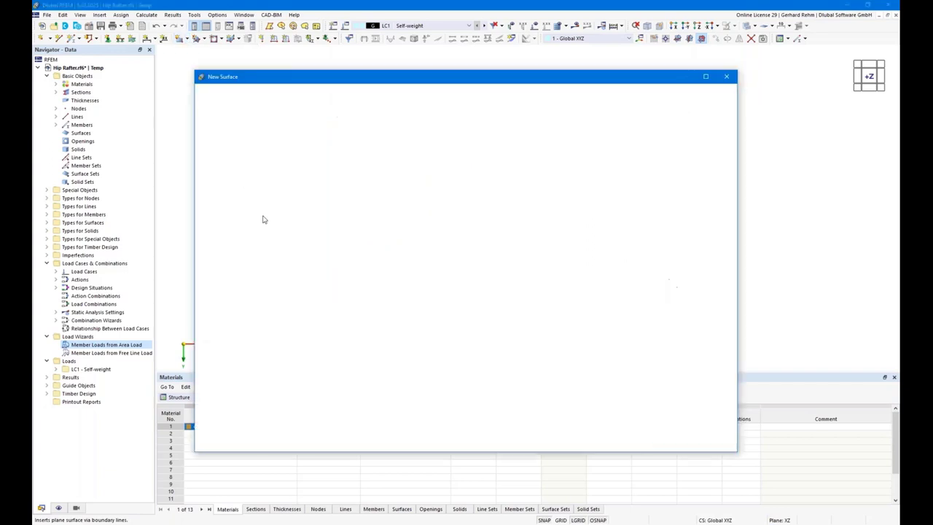
pyautogui.click(238, 144)
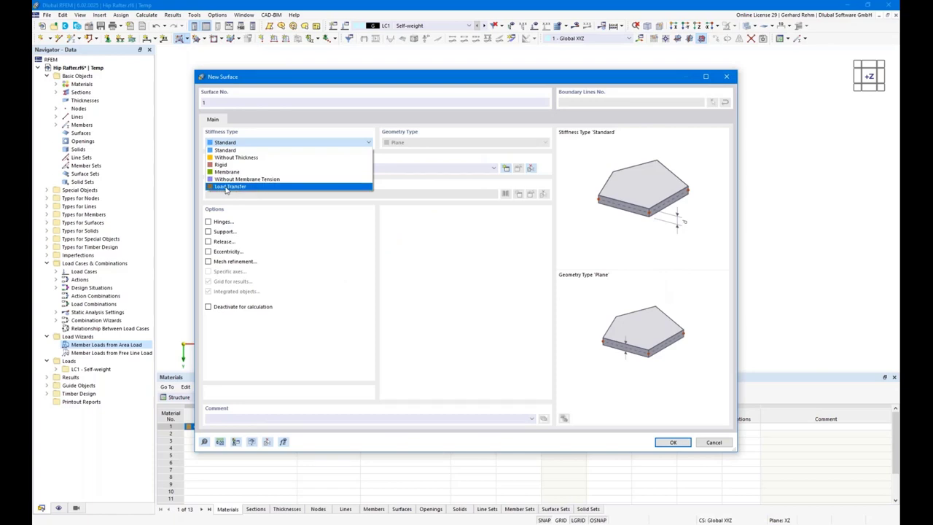
pyautogui.click(227, 188)
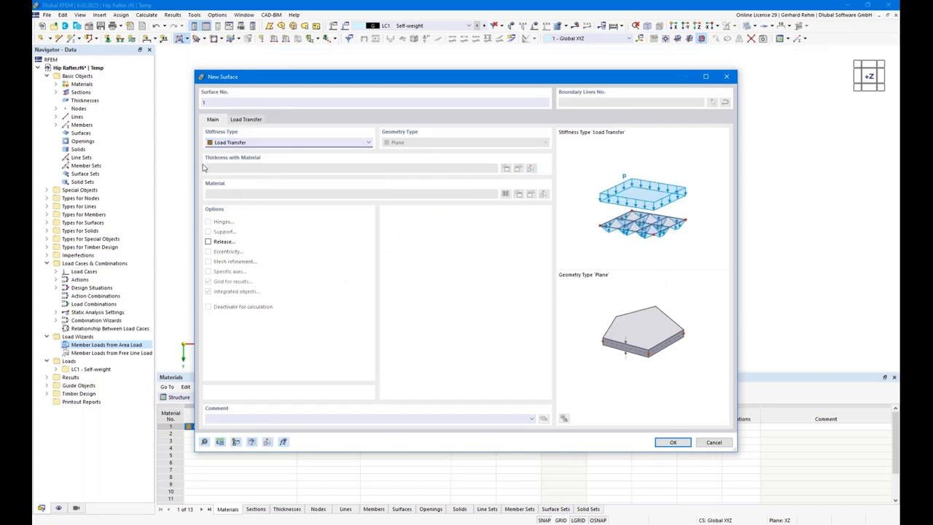
pyautogui.click(667, 442)
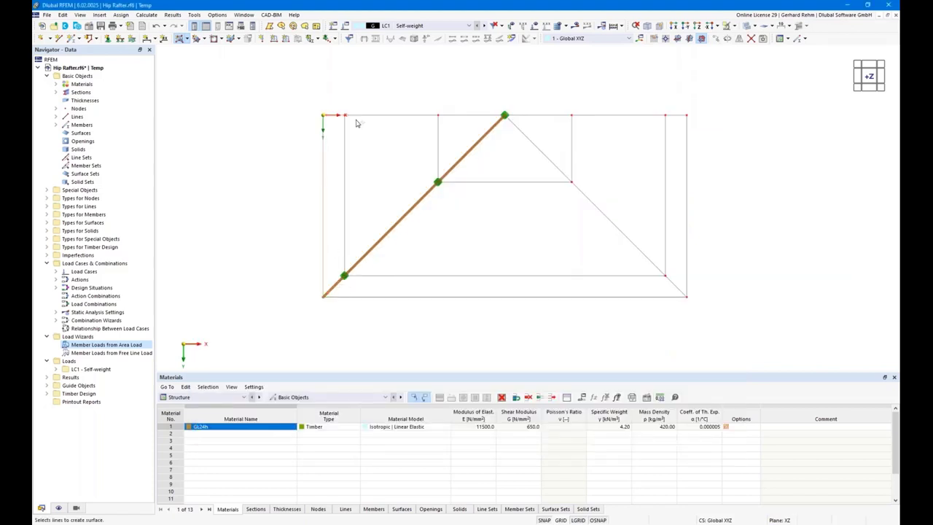
pyautogui.click(462, 115)
pyautogui.click(406, 212)
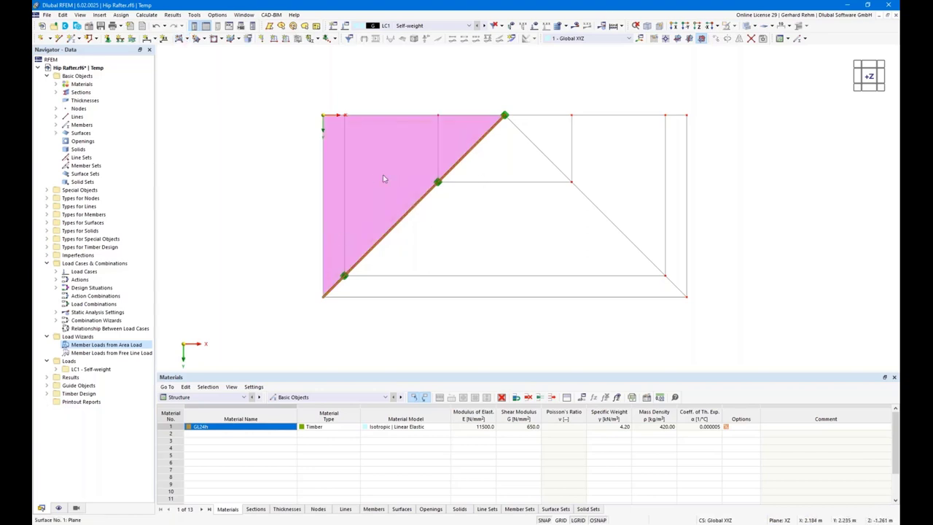
# Create Load Transfer surfaces for the remaining two roof faces from their boundary lines
pyautogui.click(178, 37)
pyautogui.click(673, 441)
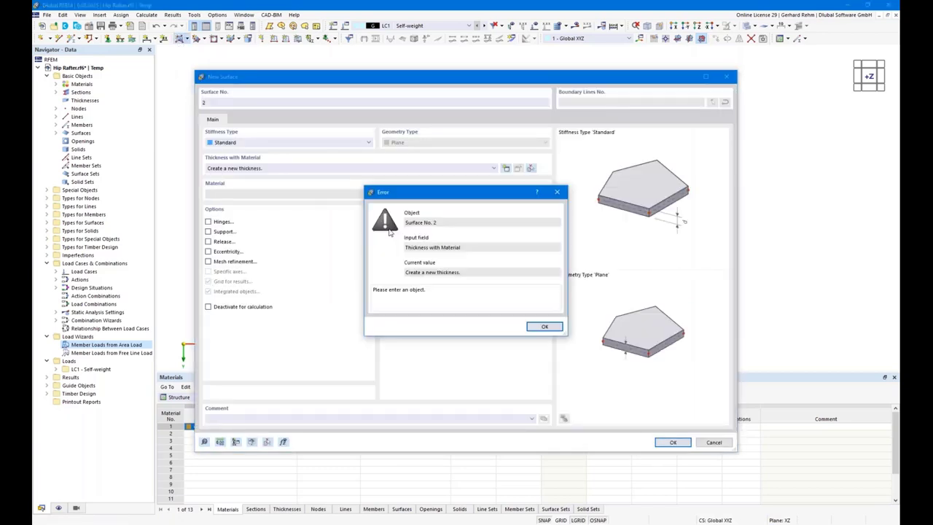
pyautogui.click(555, 327)
pyautogui.click(248, 142)
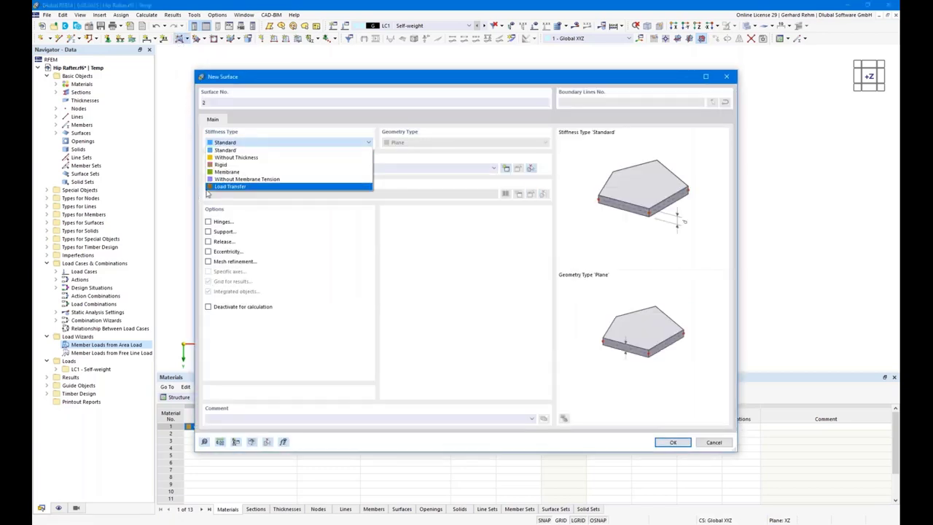
pyautogui.click(233, 188)
pyautogui.click(671, 442)
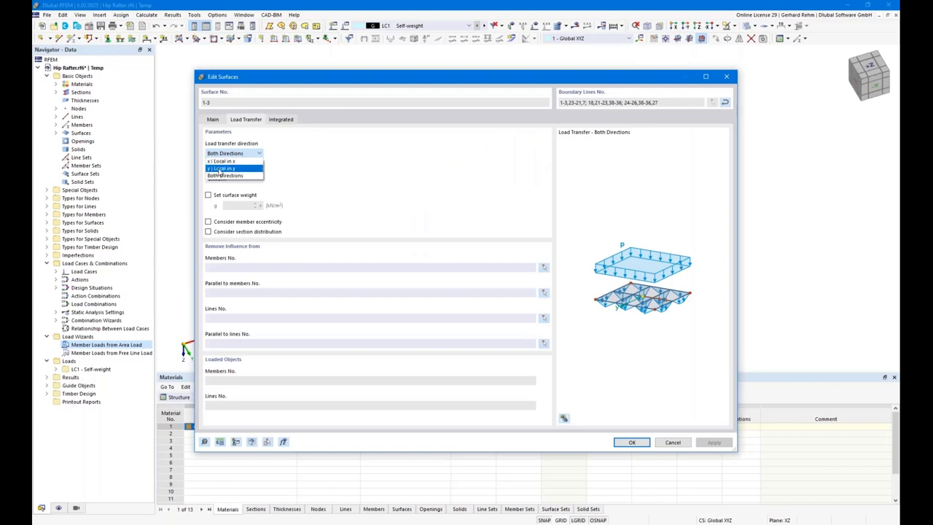
# Try to set the load transfer direction of surfaces 1-3 to y | Local in y
pyautogui.click(410, 80)
pyautogui.moveTo(439, 81); pyautogui.dragTo(795, 69)
pyautogui.click(503, 169)
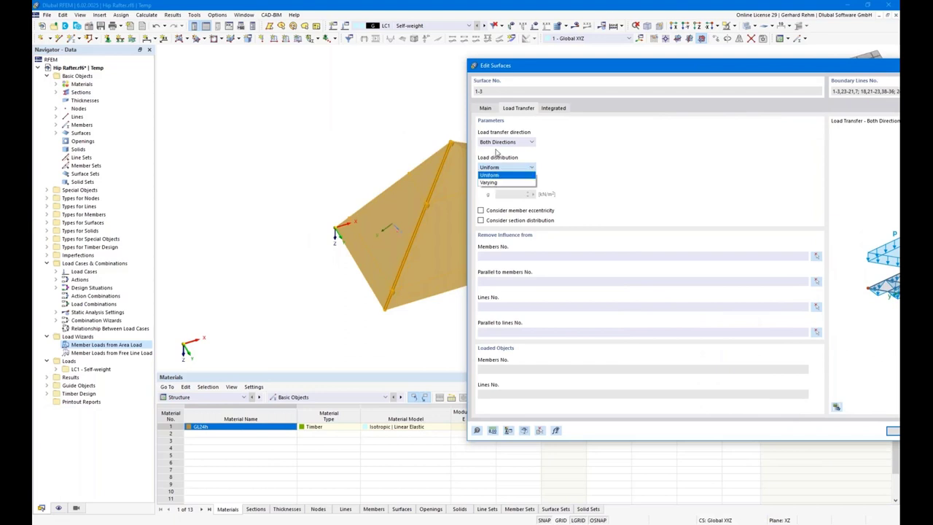
pyautogui.click(499, 142)
pyautogui.click(495, 158)
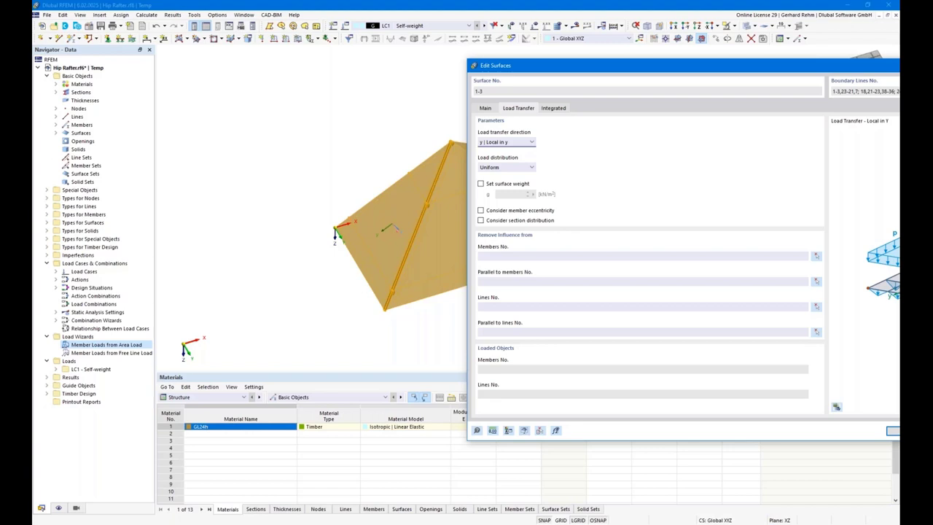
pyautogui.click(893, 431)
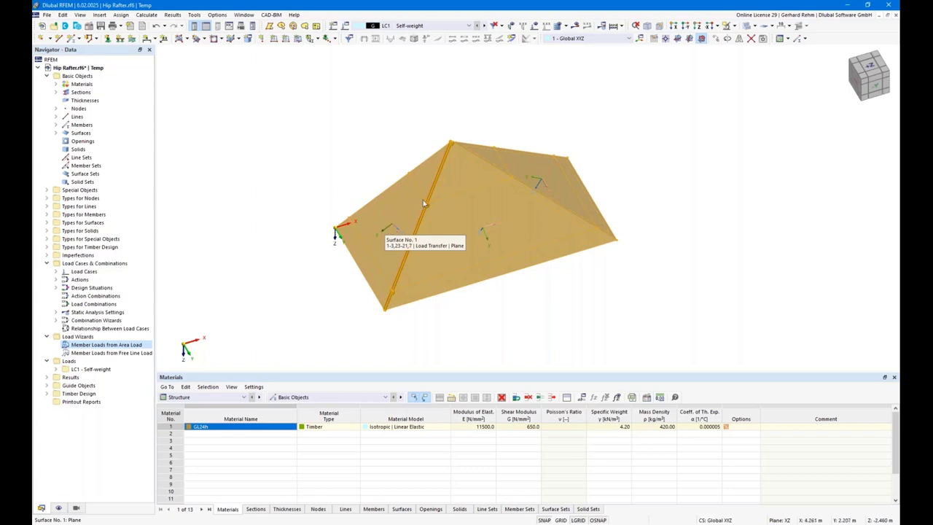
# Reopen surfaces 1-3 for editing and set their load transfer direction to y | Local in y
pyautogui.doubleClick(379, 249)
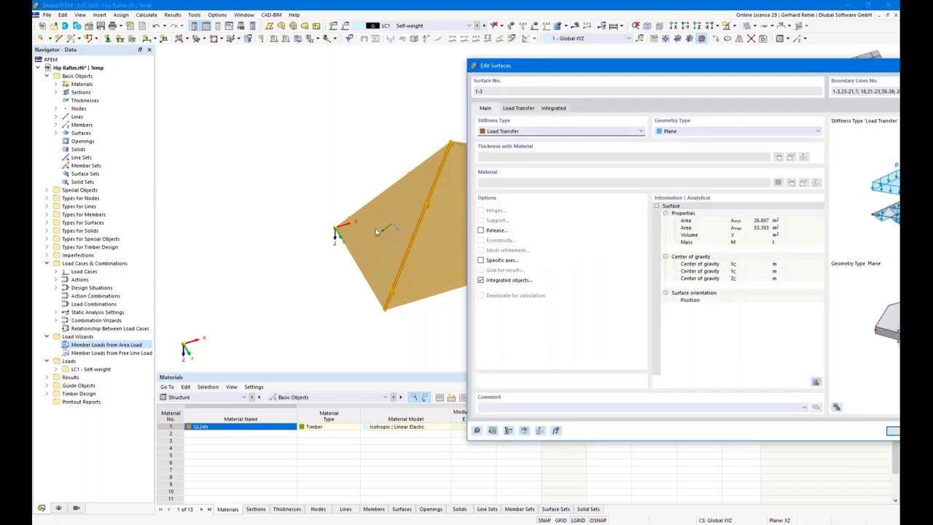
pyautogui.click(518, 110)
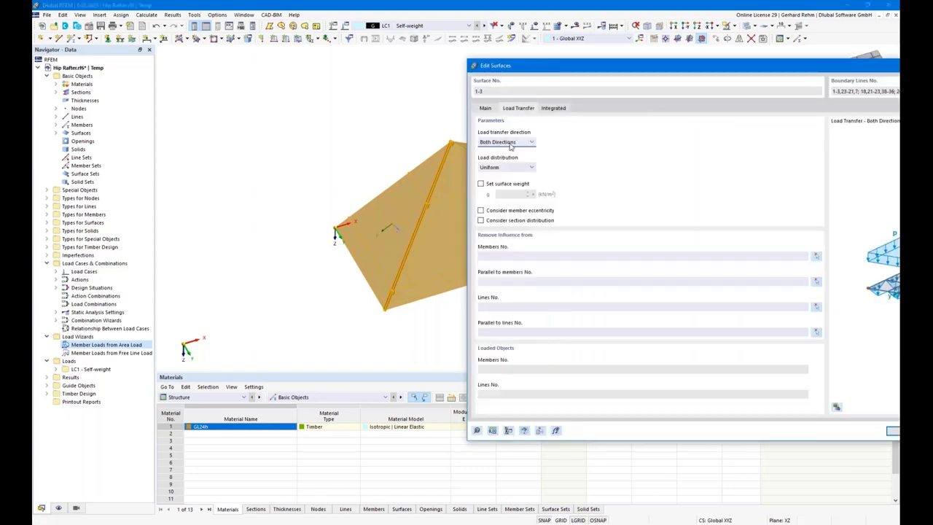
pyautogui.click(511, 143)
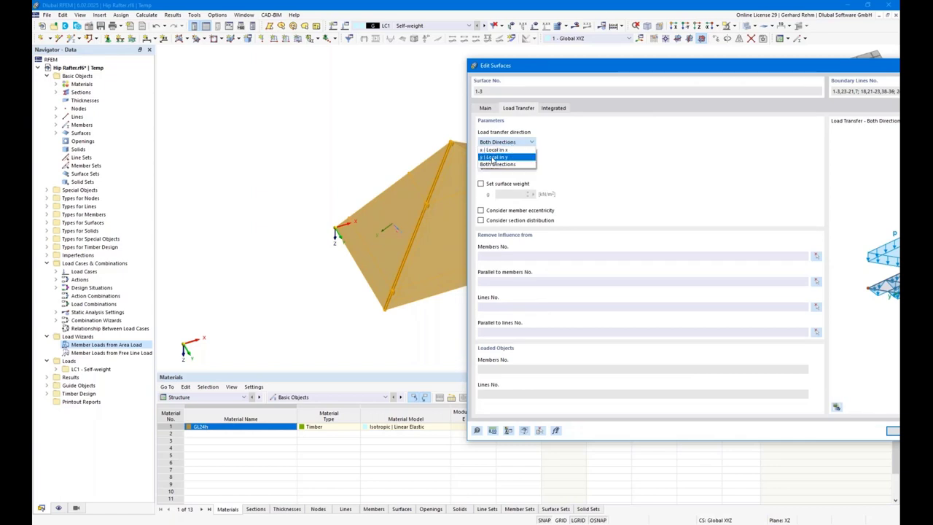
pyautogui.click(492, 157)
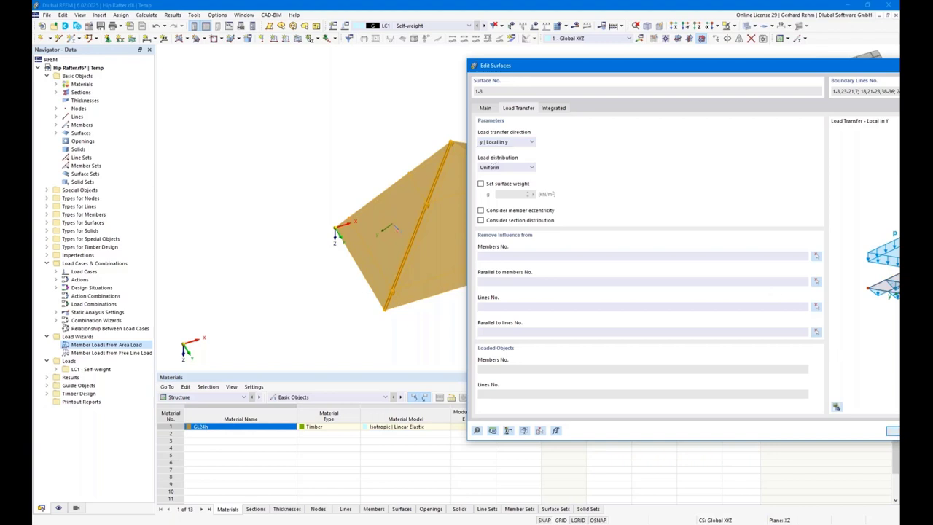
pyautogui.click(892, 430)
pyautogui.hotkey('ctrl', 'a')
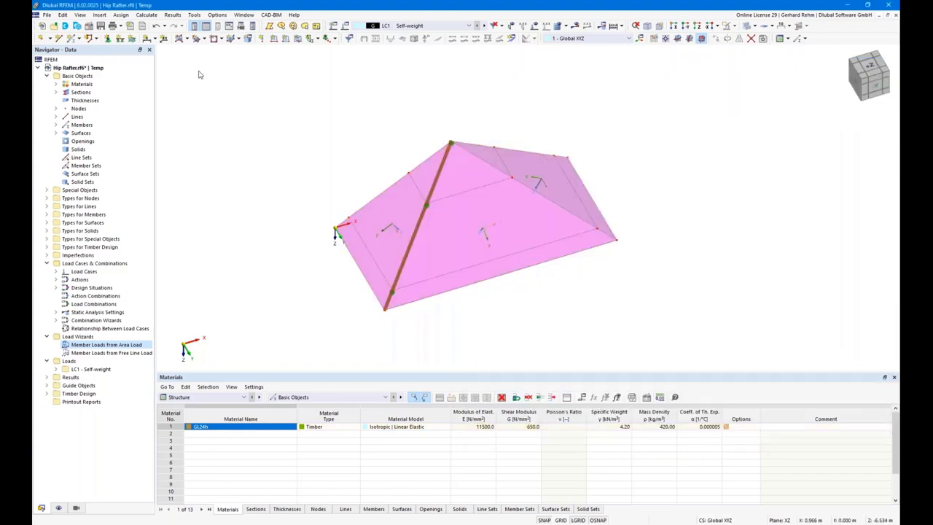
# Apply a uniform surface load of 1.5 kN/m² in LC1 to surface 1, the roof face beside the hip rafter
pyautogui.click(298, 40)
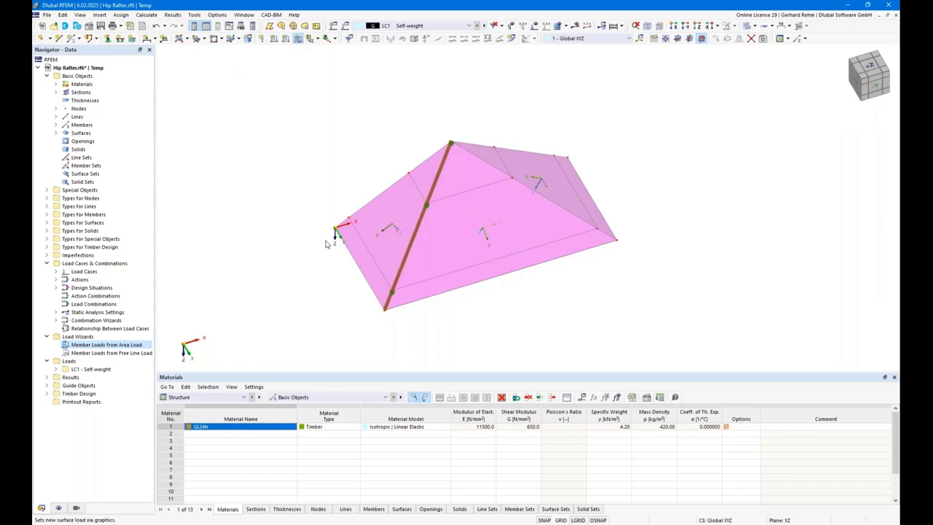
pyautogui.moveTo(268, 96); pyautogui.dragTo(304, 106)
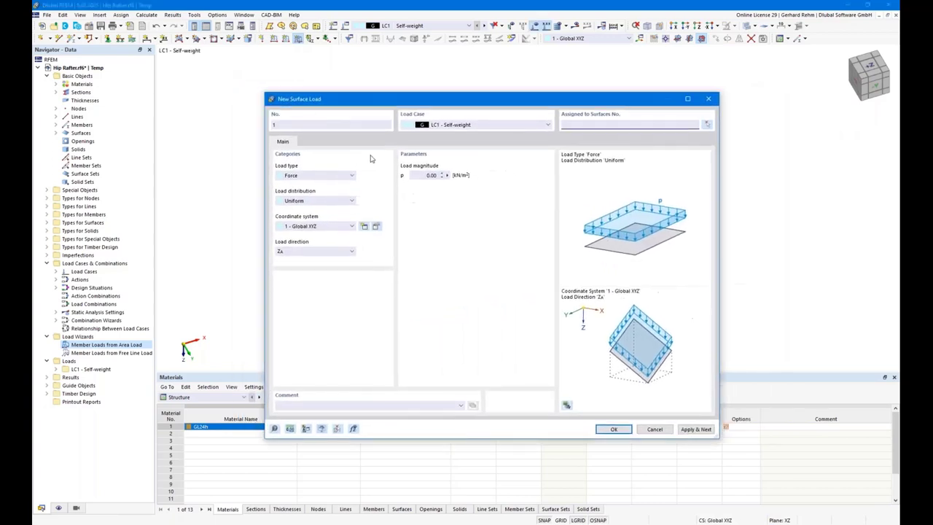
pyautogui.click(426, 177)
pyautogui.write('1,5')
pyautogui.click(614, 429)
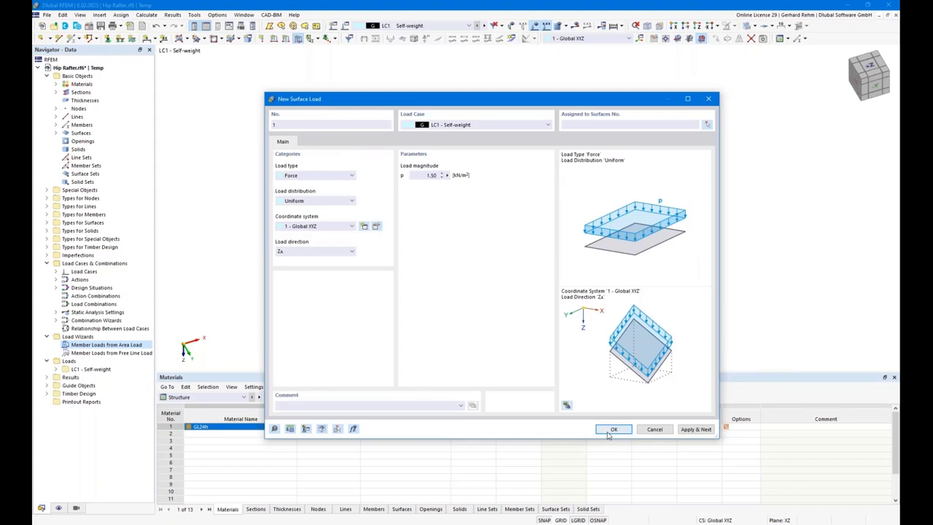
pyautogui.click(401, 208)
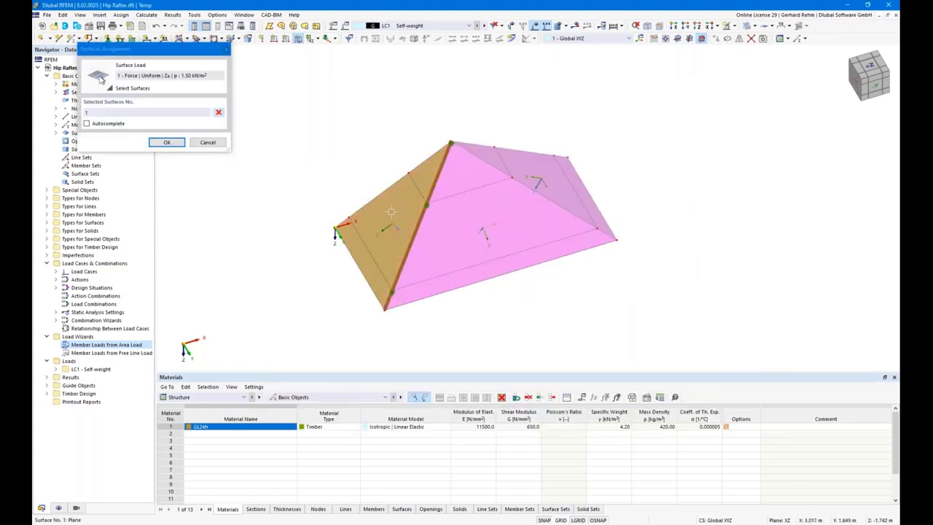
pyautogui.click(167, 143)
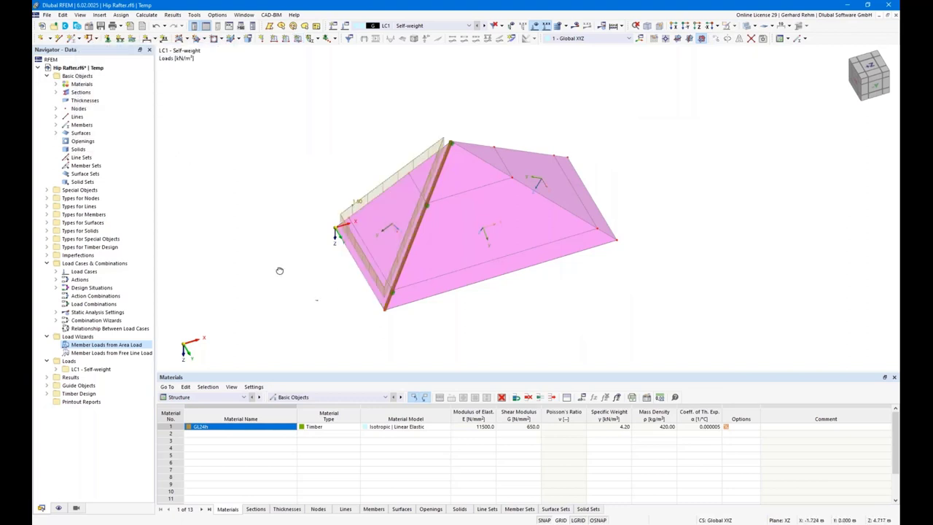
# Display the load transfer of surface 1 separately and examine the resulting member loads along the hip rafter from several sides
pyautogui.hotkey('ctrl', '2')
pyautogui.keyDown('ctrl'); pyautogui.moveTo(364, 252); pyautogui.dragTo(336, 254, button='middle'); pyautogui.keyUp('ctrl')
pyautogui.rightClick(338, 255)
pyautogui.press('Escape')
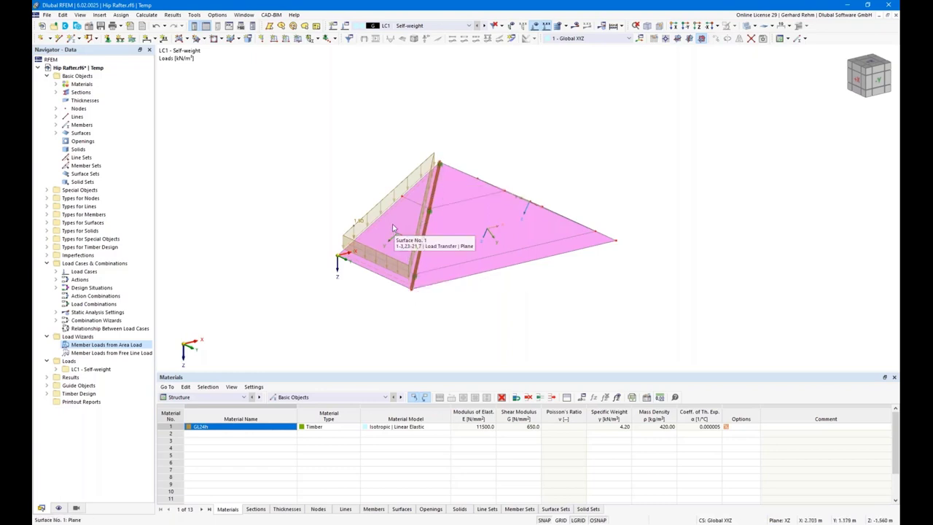
pyautogui.rightClick(394, 233)
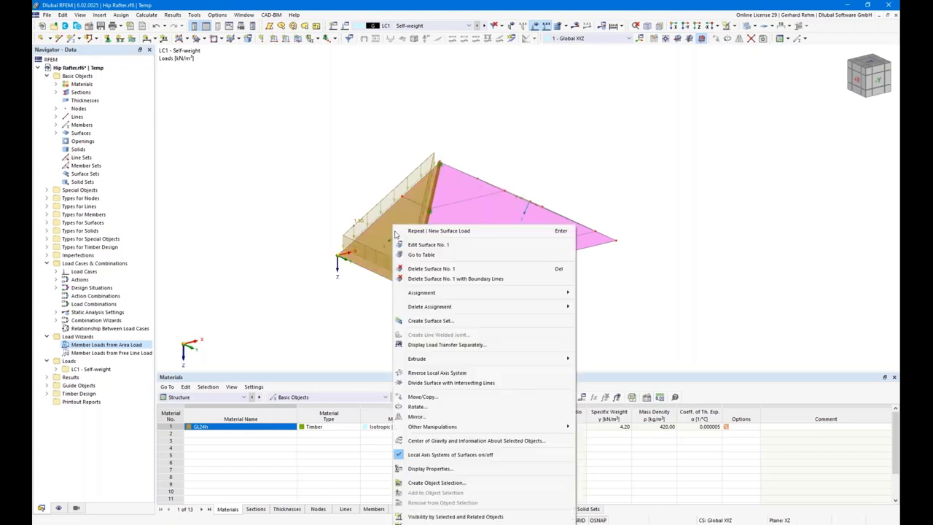
pyautogui.click(471, 345)
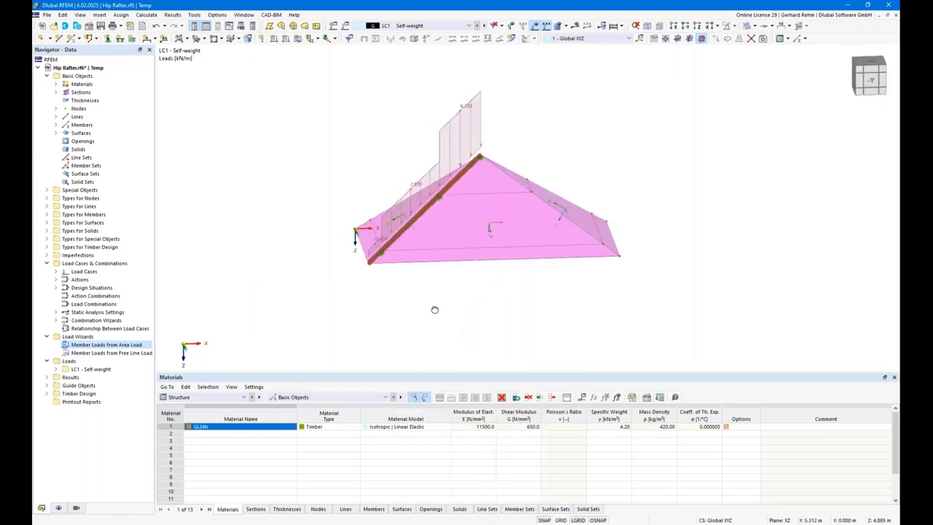
pyautogui.keyDown('ctrl'); pyautogui.moveTo(434, 309); pyautogui.dragTo(624, 272, button='middle'); pyautogui.keyUp('ctrl')
pyautogui.rightClick(644, 283)
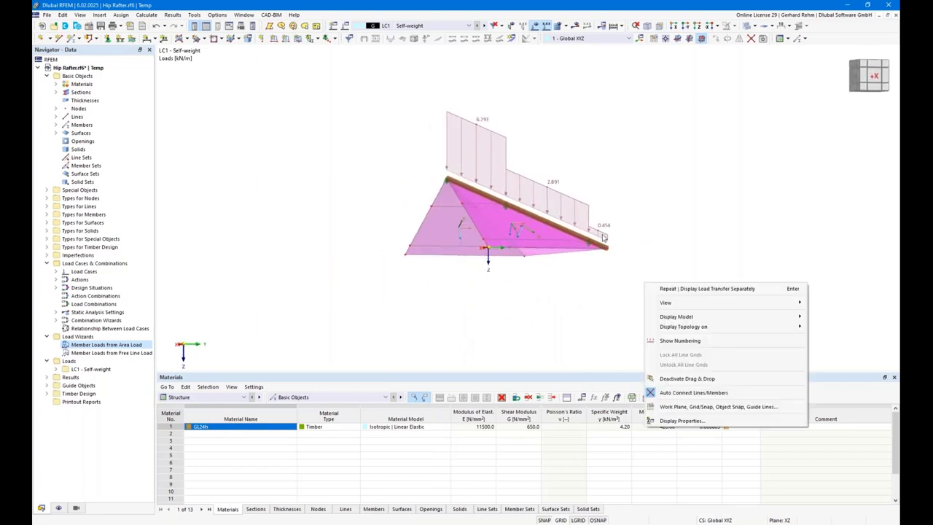
pyautogui.click(615, 281)
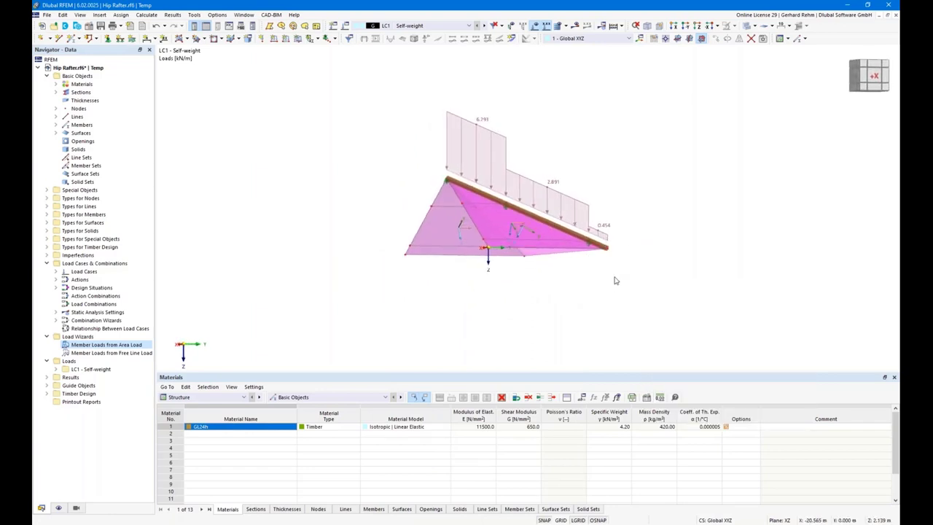
pyautogui.keyDown('ctrl'); pyautogui.moveTo(711, 271); pyautogui.dragTo(635, 292, button='middle'); pyautogui.keyUp('ctrl')
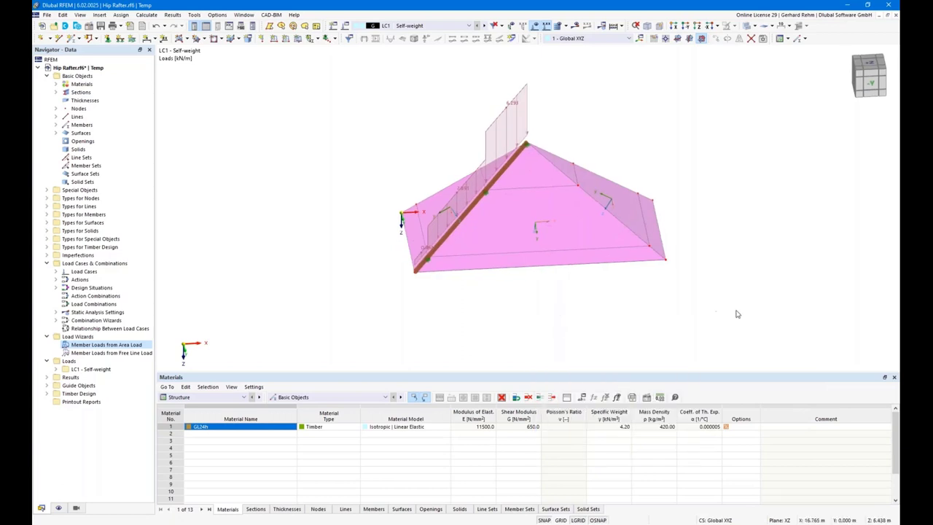
# Set the load distribution of load transfer surfaces 1-3 to Varying
pyautogui.moveTo(736, 312); pyautogui.dragTo(339, 98)
pyautogui.doubleClick(541, 229)
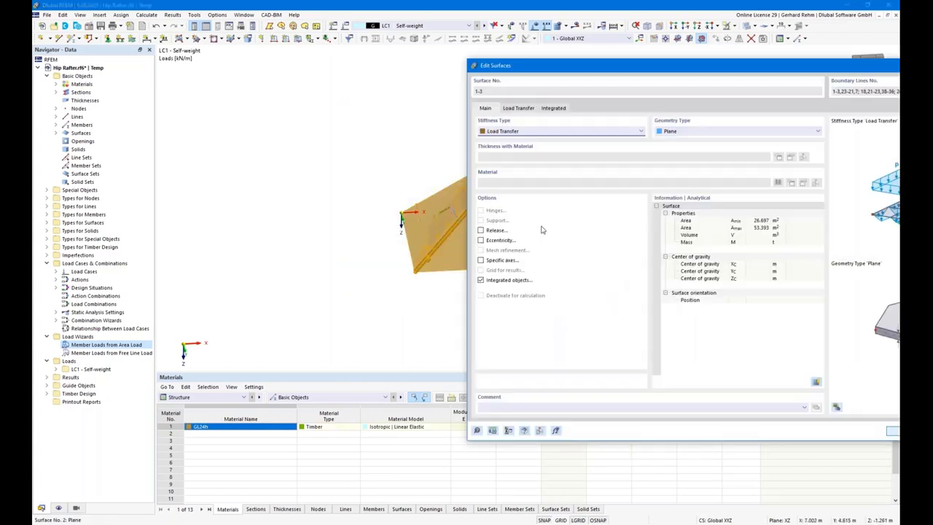
pyautogui.click(508, 112)
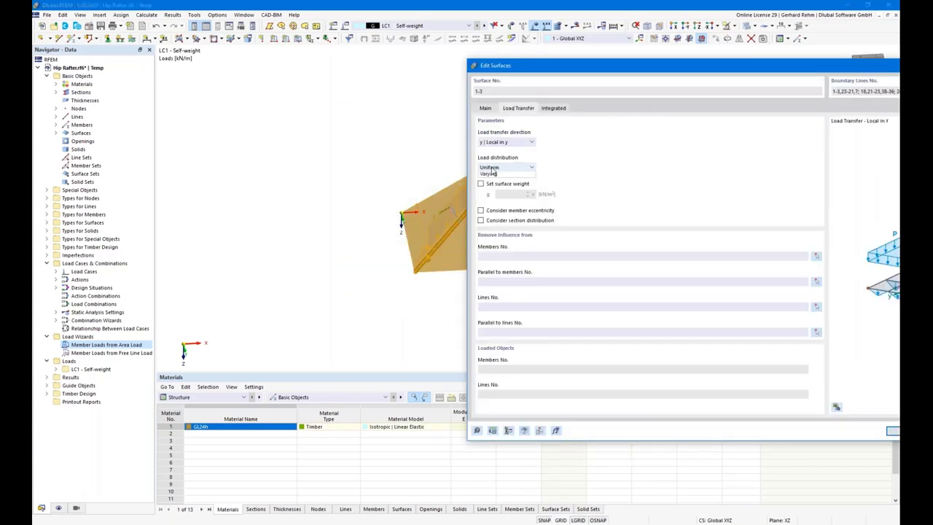
pyautogui.click(492, 168)
pyautogui.click(493, 183)
pyautogui.click(496, 169)
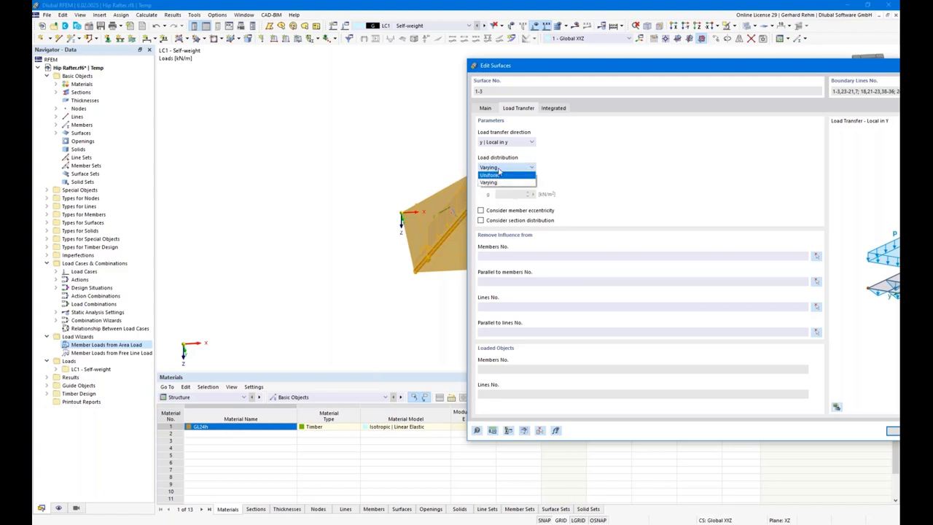
pyautogui.click(493, 182)
pyautogui.moveTo(540, 73); pyautogui.dragTo(323, 56)
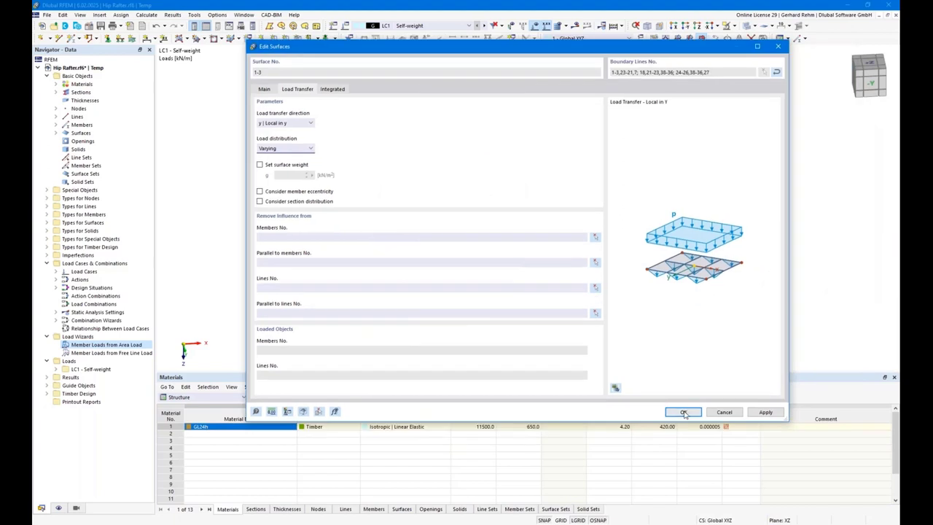
pyautogui.click(683, 408)
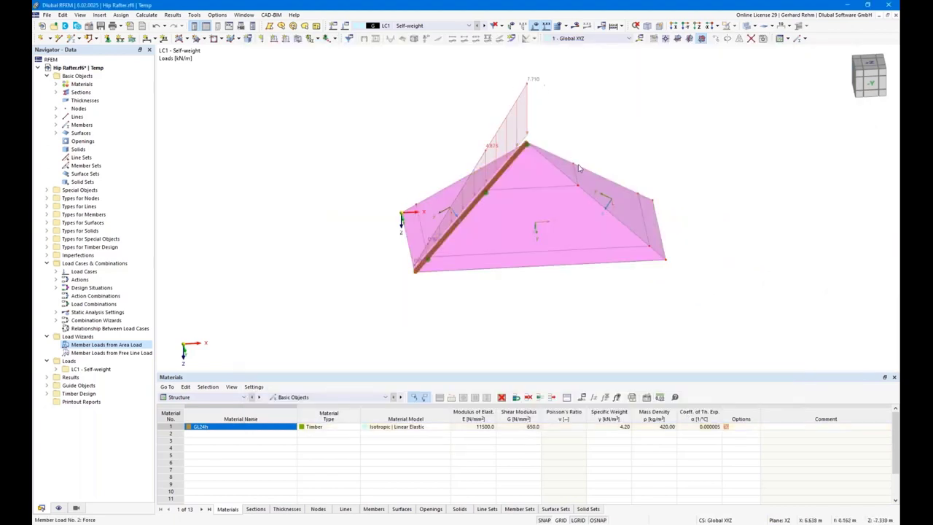
# Examine the member loads along the hip rafter from several sides and check the loaded objects in surface 1's load transfer settings
pyautogui.keyDown('ctrl'); pyautogui.moveTo(361, 218); pyautogui.dragTo(459, 210, button='middle'); pyautogui.keyUp('ctrl')
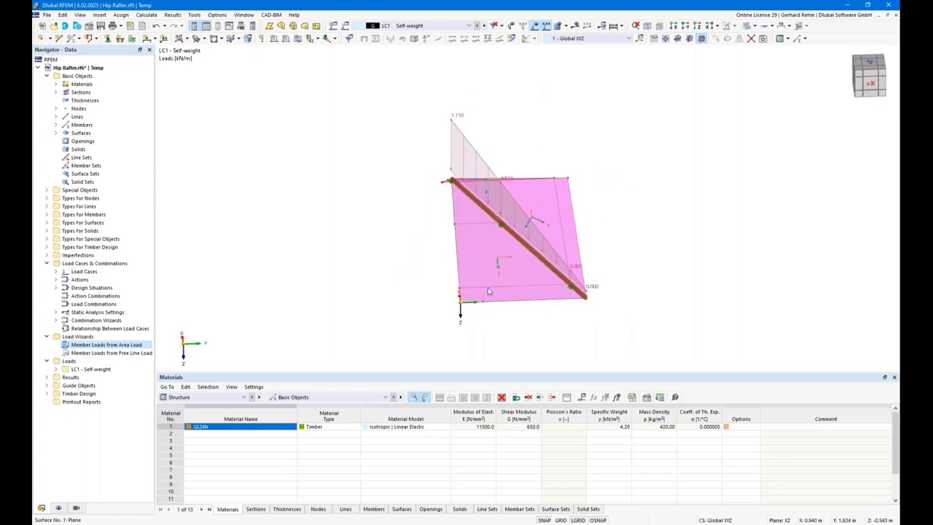
pyautogui.keyDown('ctrl'); pyautogui.moveTo(462, 226); pyautogui.dragTo(483, 258, button='middle'); pyautogui.keyUp('ctrl')
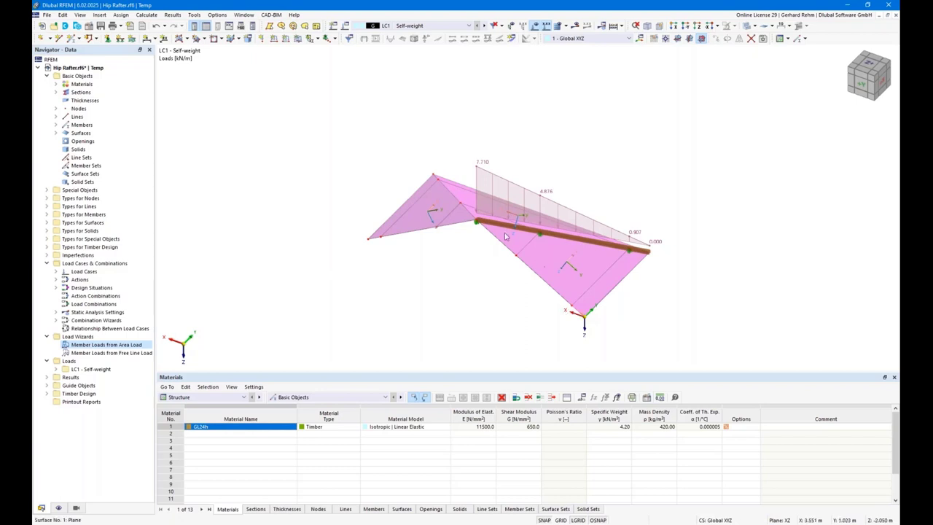
pyautogui.keyDown('ctrl'); pyautogui.moveTo(472, 220); pyautogui.dragTo(246, 253, button='middle'); pyautogui.keyUp('ctrl')
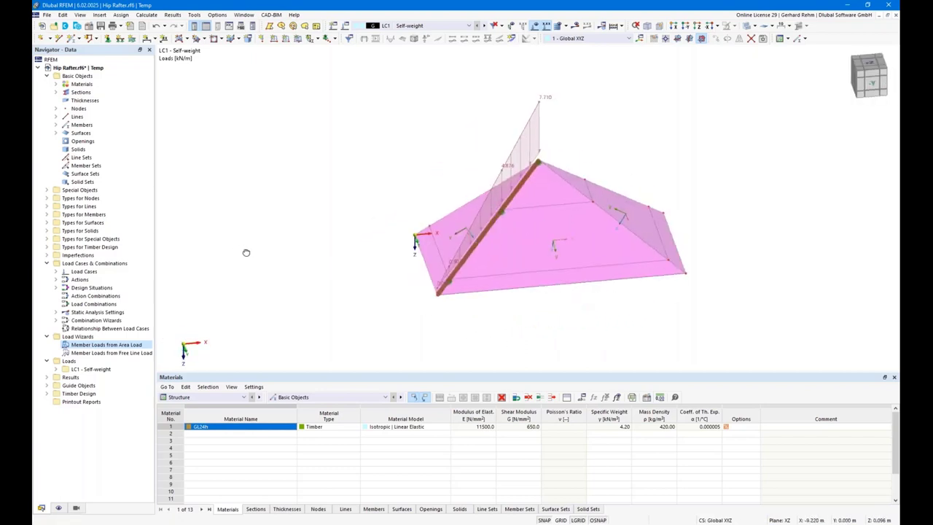
pyautogui.doubleClick(450, 237)
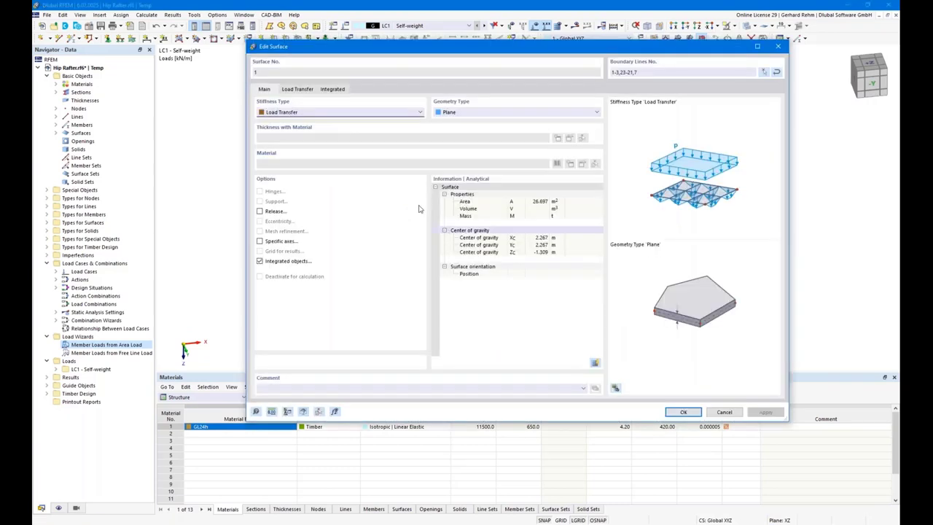
pyautogui.click(293, 94)
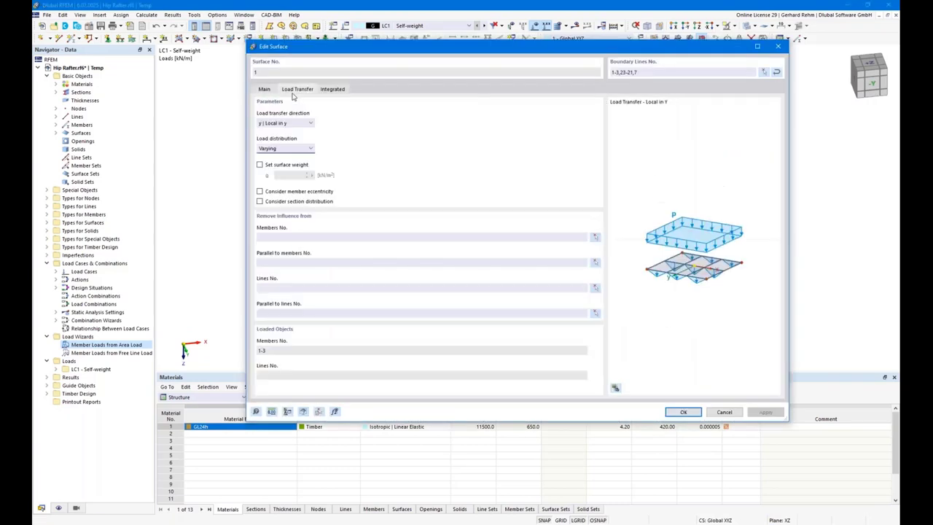
pyautogui.click(266, 351)
pyautogui.click(277, 374)
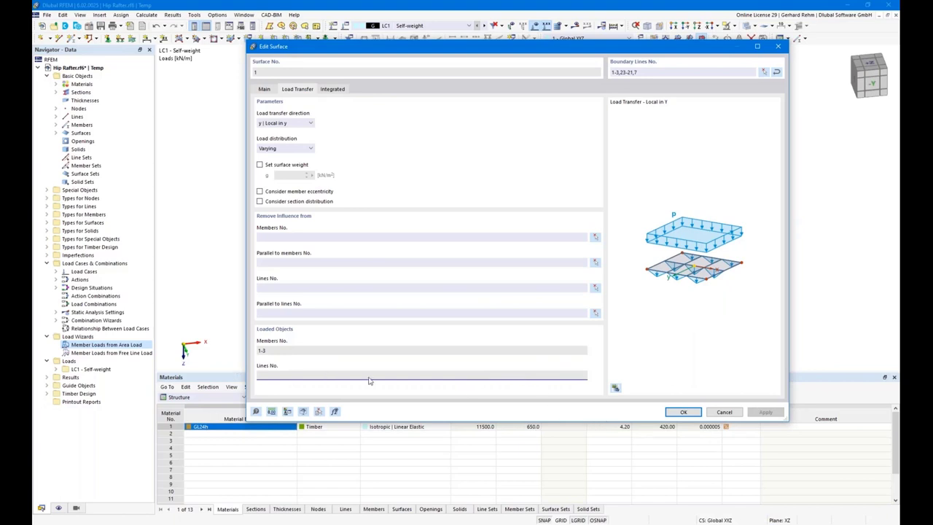
pyautogui.click(683, 412)
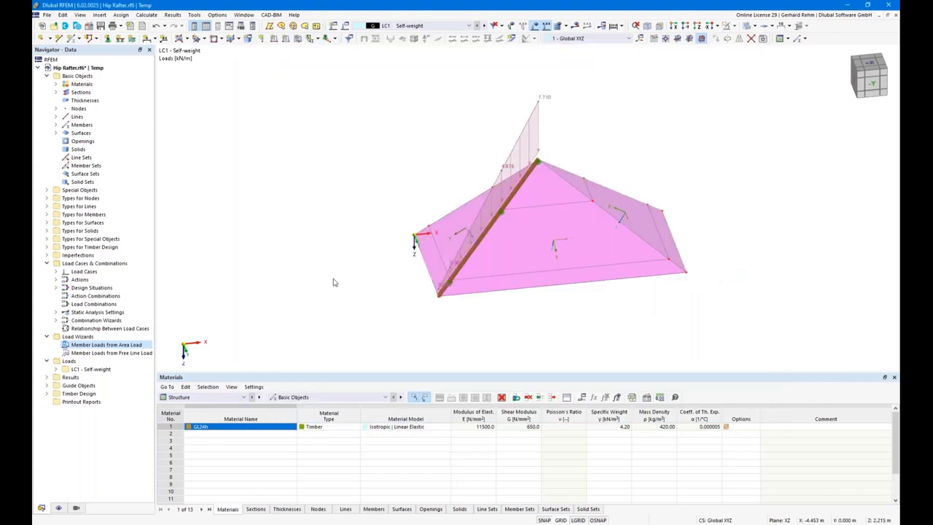
# Assign the hinged line support to the two horizontal purlin lines of surface 1
pyautogui.keyDown('ctrl'); pyautogui.moveTo(333, 282); pyautogui.dragTo(479, 270, button='middle'); pyautogui.keyUp('ctrl')
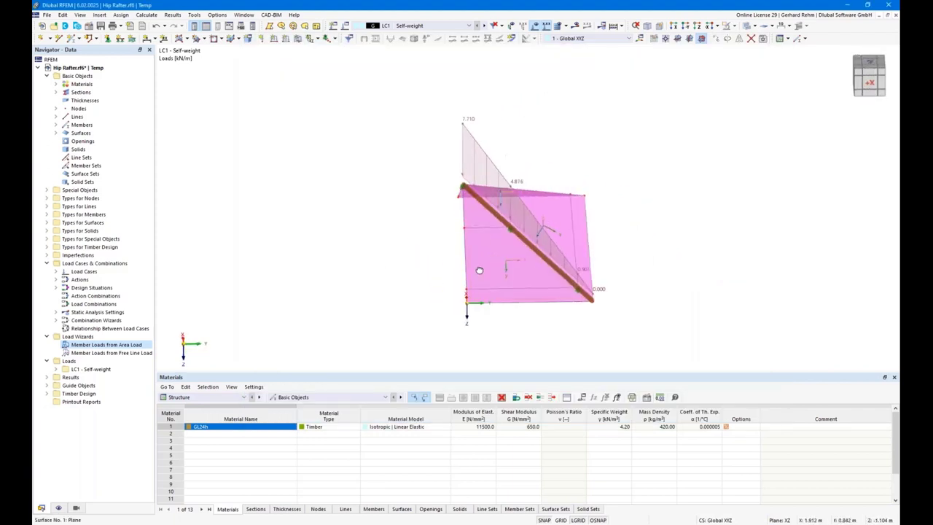
pyautogui.rightClick(479, 270)
pyautogui.press('Escape')
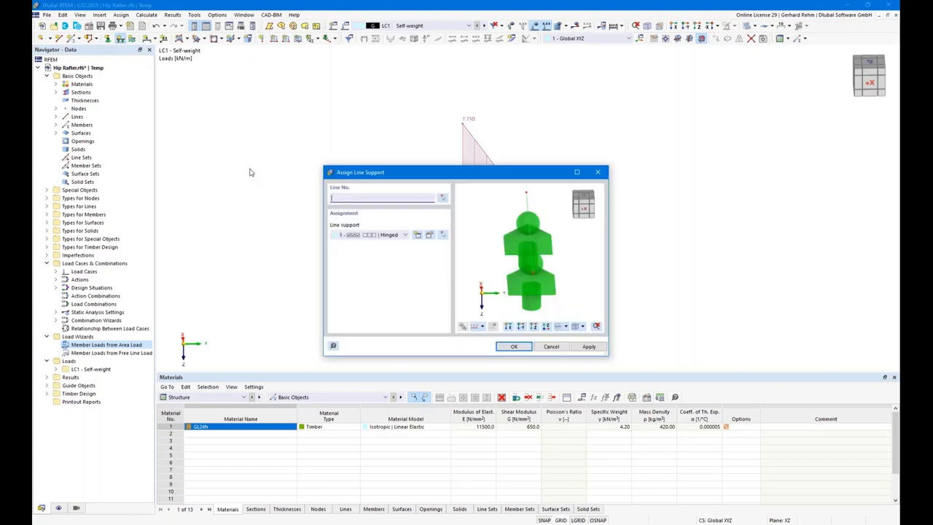
pyautogui.click(513, 346)
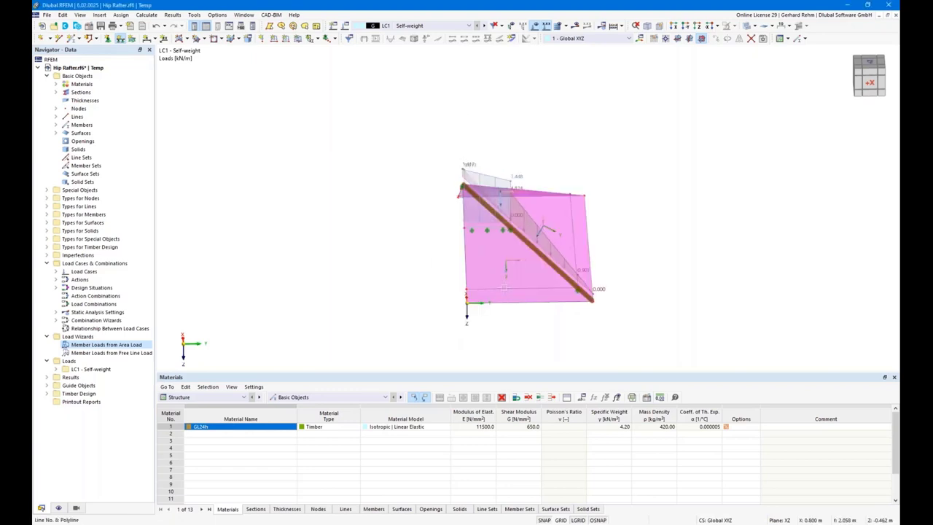
# Assign the hinged line support to the purlin lines of surfaces 2 and 3 and to the hip line between them
pyautogui.keyDown('ctrl'); pyautogui.moveTo(402, 234); pyautogui.dragTo(467, 247, button='middle'); pyautogui.keyUp('ctrl')
pyautogui.scroll(4, 412, 250)
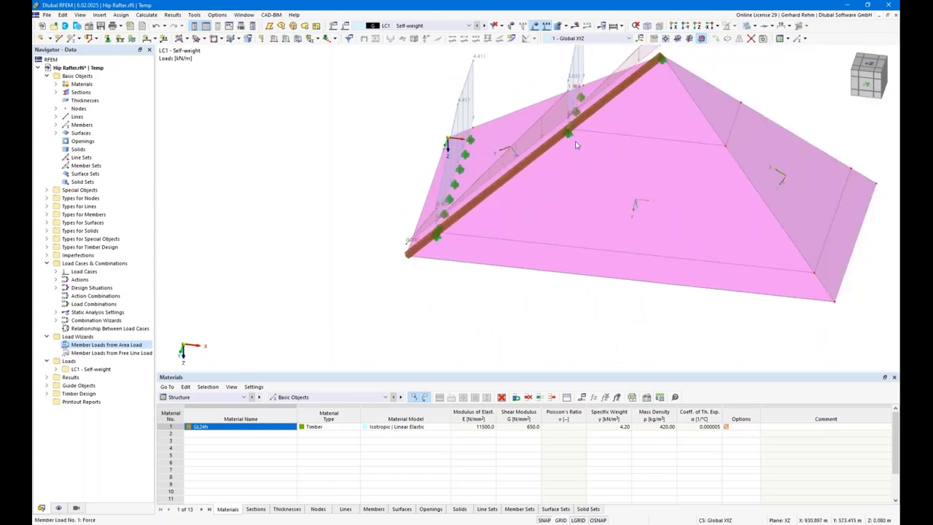
pyautogui.scroll(-1, 560, 178)
pyautogui.keyDown('ctrl'); pyautogui.moveTo(410, 223); pyautogui.dragTo(483, 250, button='middle'); pyautogui.keyUp('ctrl')
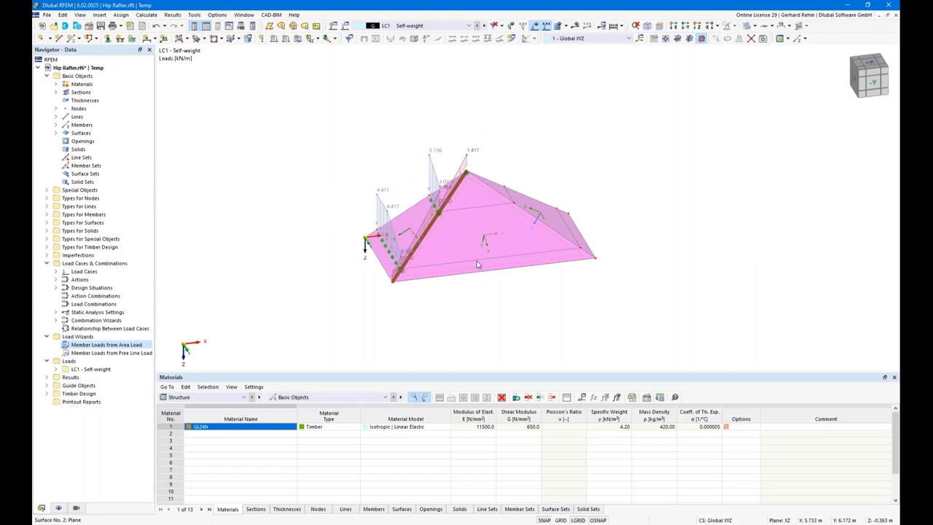
pyautogui.click(120, 38)
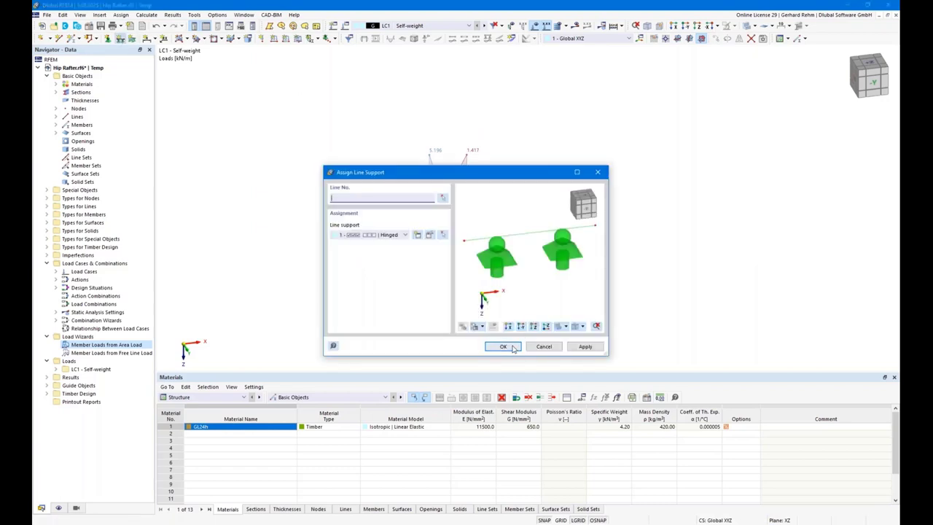
pyautogui.click(508, 346)
pyautogui.click(438, 268)
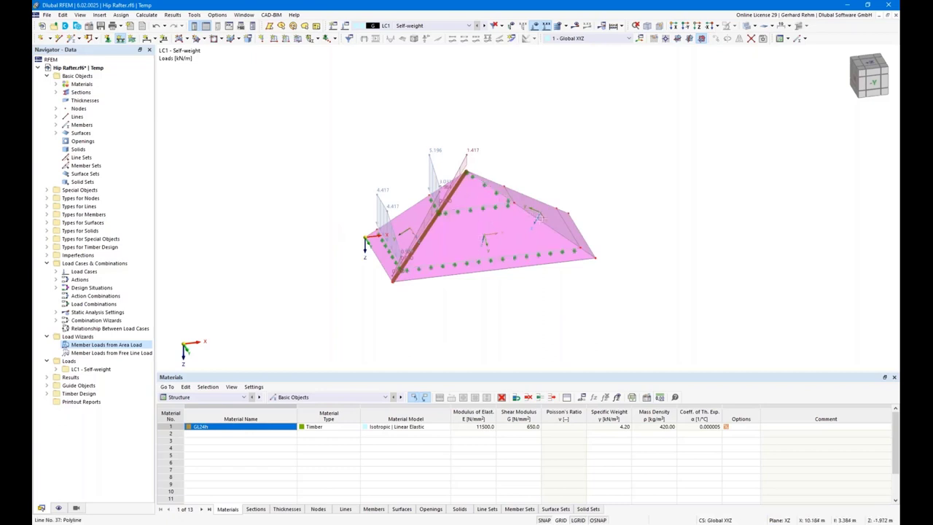
pyautogui.click(583, 248)
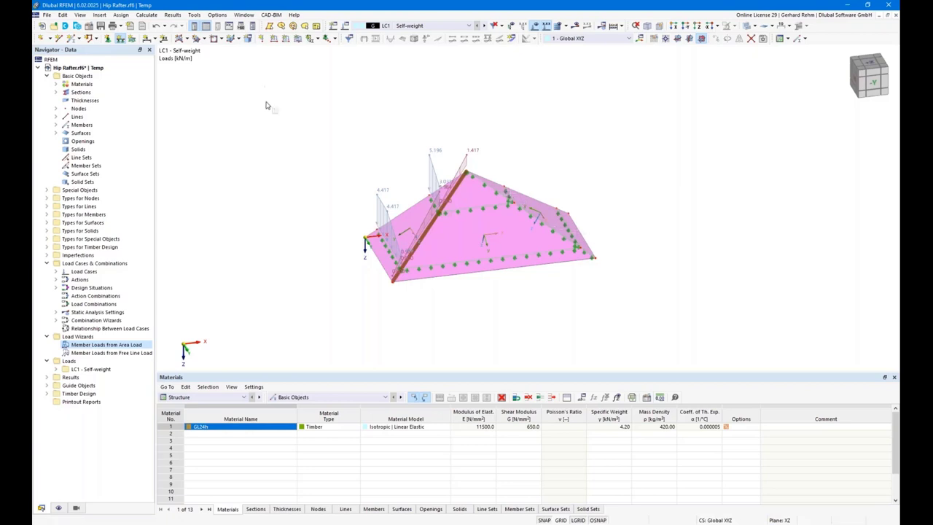
pyautogui.click(298, 38)
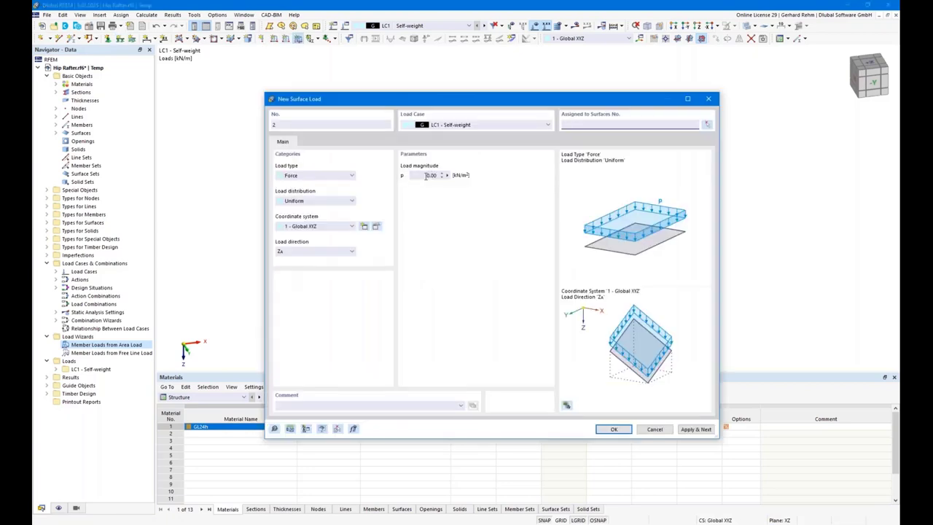
pyautogui.click(426, 175)
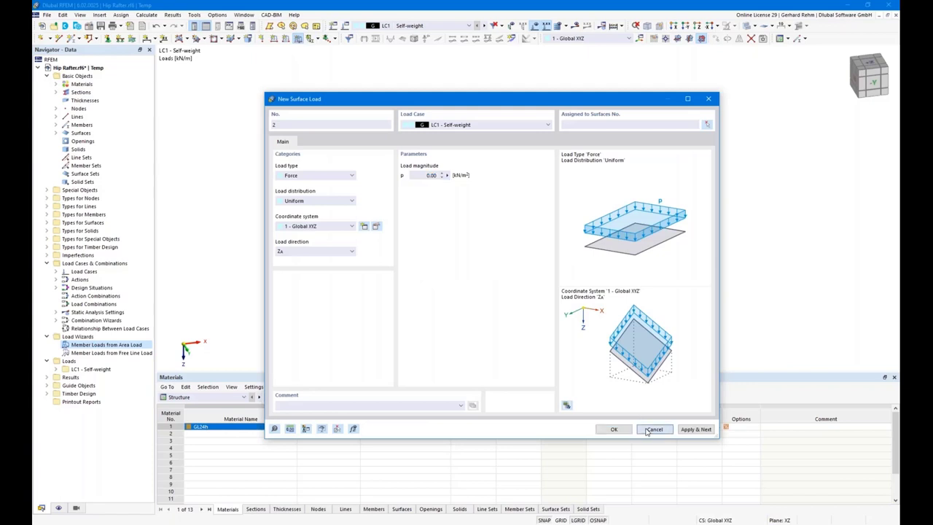
pyautogui.click(653, 428)
# Extend the existing 1.5 kN/m² surface load in LC1 to surfaces 1-3
pyautogui.click(56, 369)
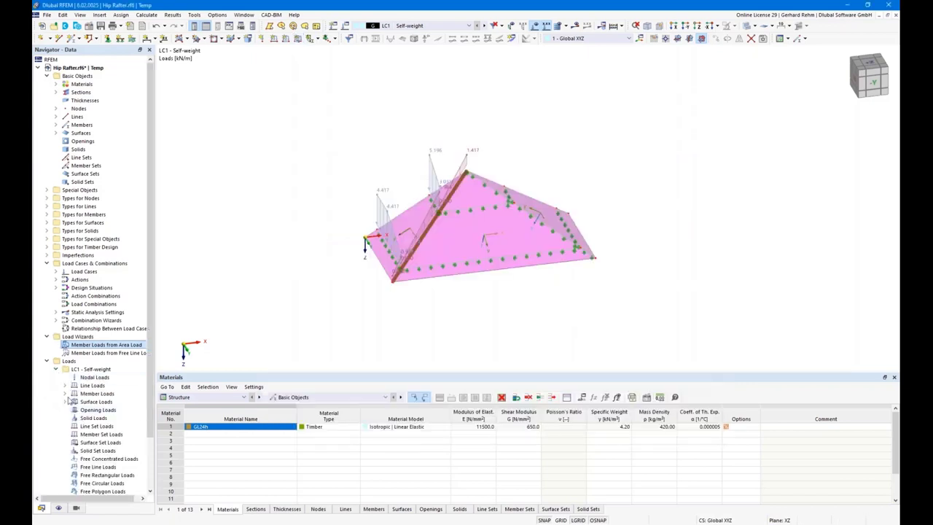
pyautogui.click(64, 402)
pyautogui.doubleClick(109, 410)
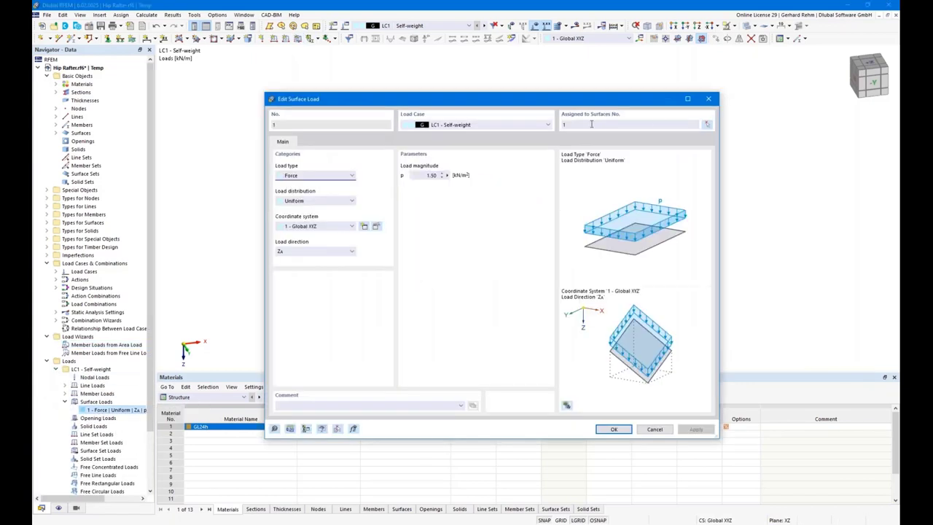
pyautogui.click(706, 123)
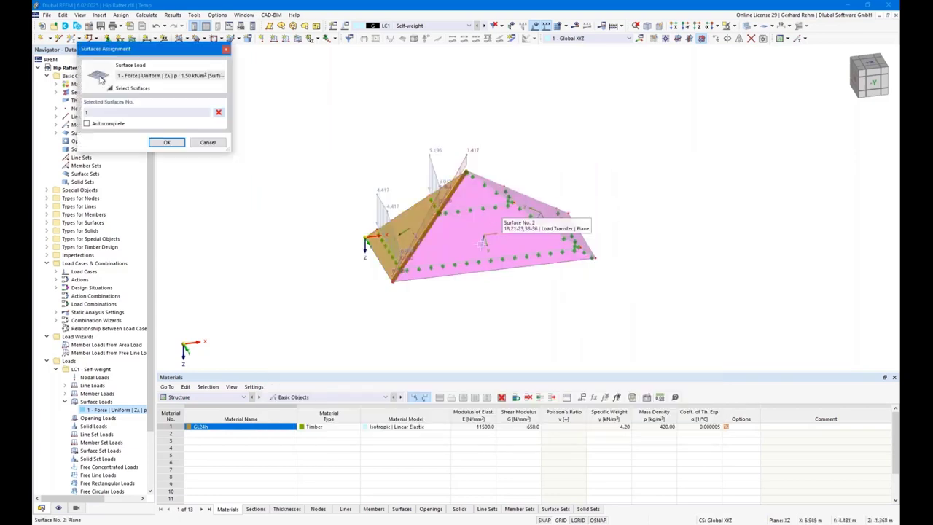
pyautogui.click(543, 211)
pyautogui.click(167, 142)
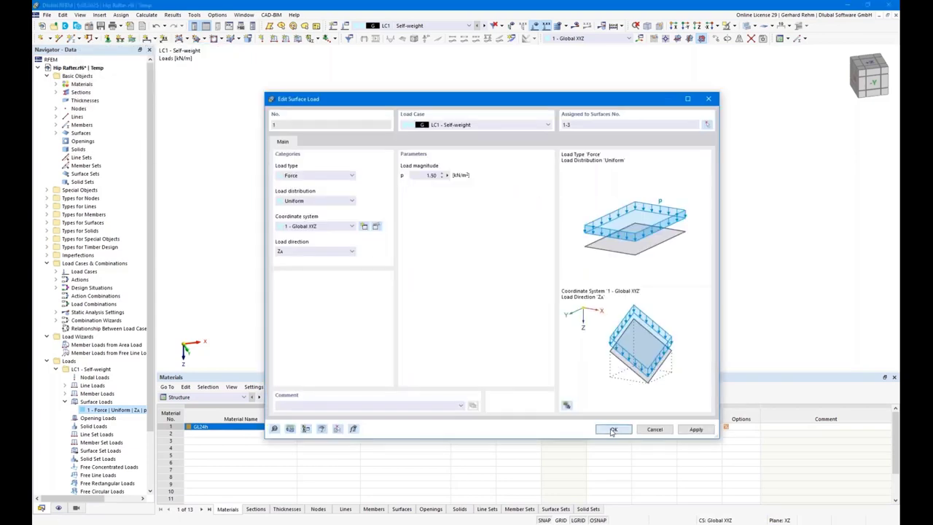
pyautogui.click(612, 430)
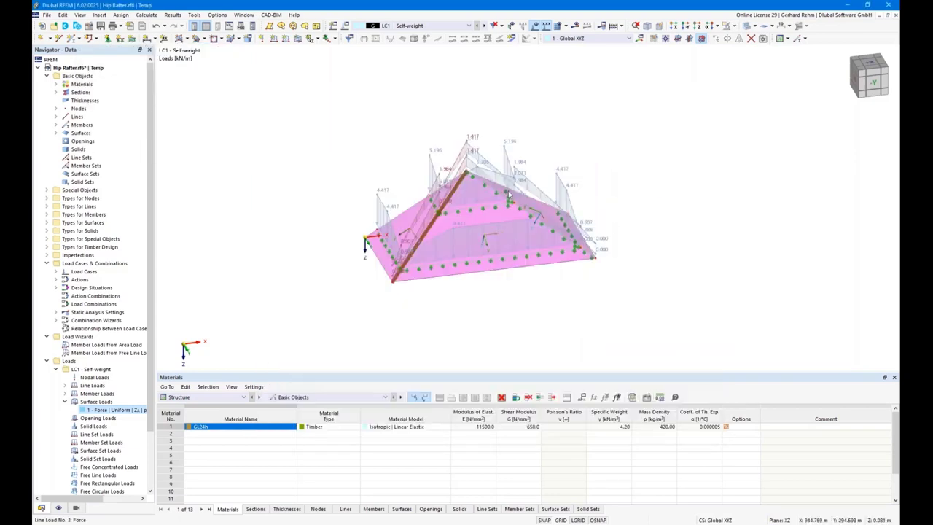
# Examine the loads distributed to the hip rafter and the supported lines from several sides
pyautogui.scroll(2, 509, 196)
pyautogui.keyDown('ctrl'); pyautogui.moveTo(495, 212); pyautogui.dragTo(469, 232, button='middle'); pyautogui.keyUp('ctrl')
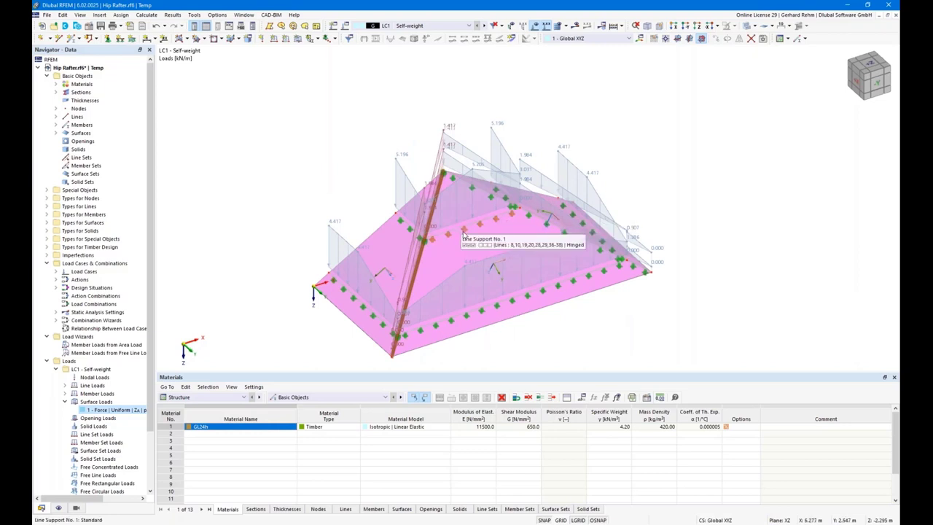
pyautogui.scroll(2, 462, 237)
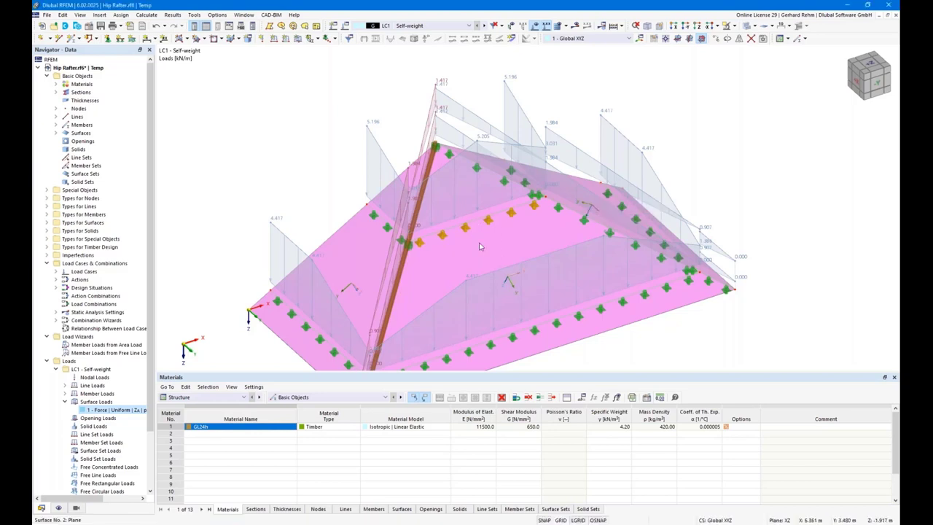
pyautogui.scroll(-3, 481, 284)
pyautogui.keyDown('ctrl'); pyautogui.moveTo(660, 257); pyautogui.dragTo(646, 223, button='middle'); pyautogui.keyUp('ctrl')
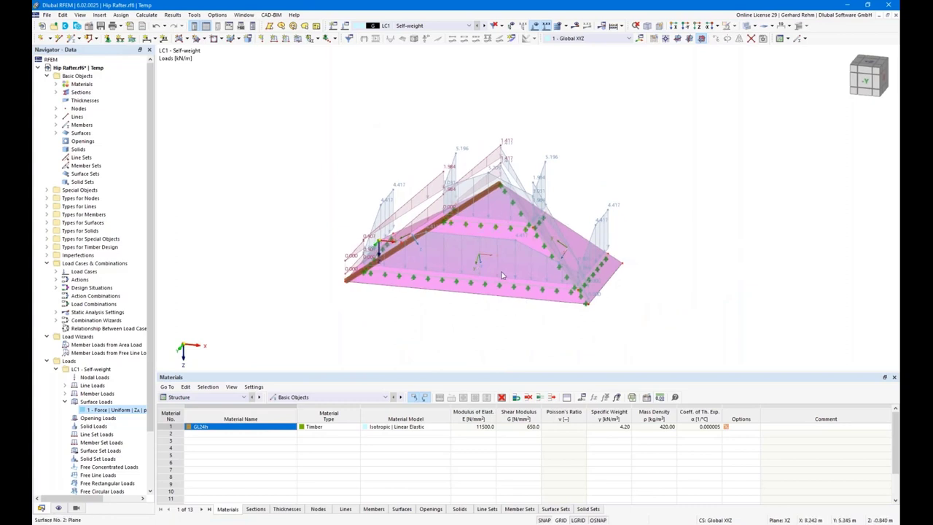
pyautogui.scroll(-1, 470, 310)
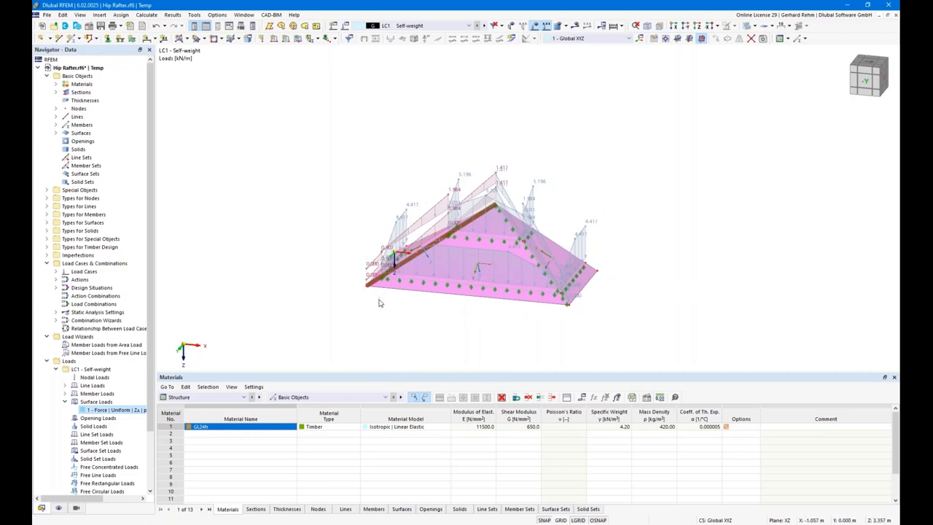
pyautogui.keyDown('ctrl'); pyautogui.moveTo(334, 178); pyautogui.dragTo(466, 177, button='middle'); pyautogui.keyUp('ctrl')
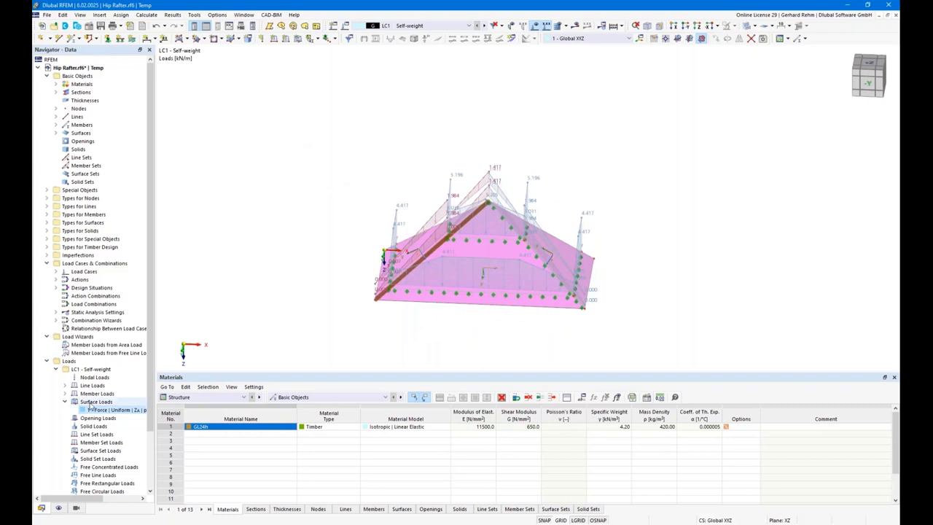
# Copy load case LC1 to a new load case LC2 and deactivate its active self-weight
pyautogui.click(55, 271)
pyautogui.rightClick(95, 281)
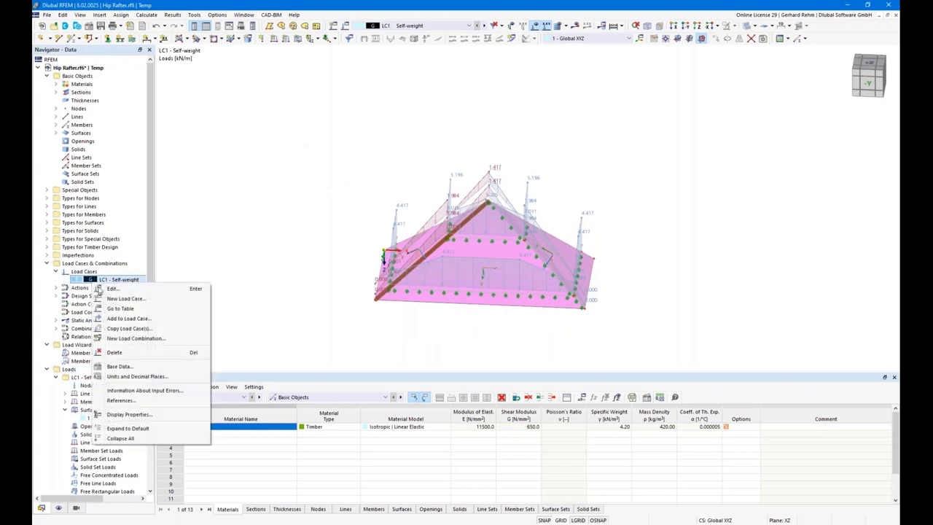
pyautogui.click(128, 328)
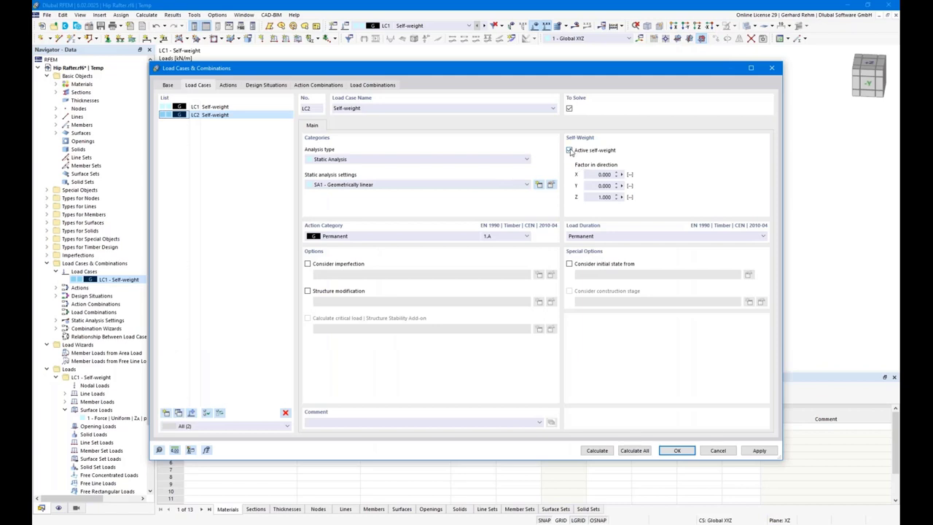
pyautogui.click(569, 150)
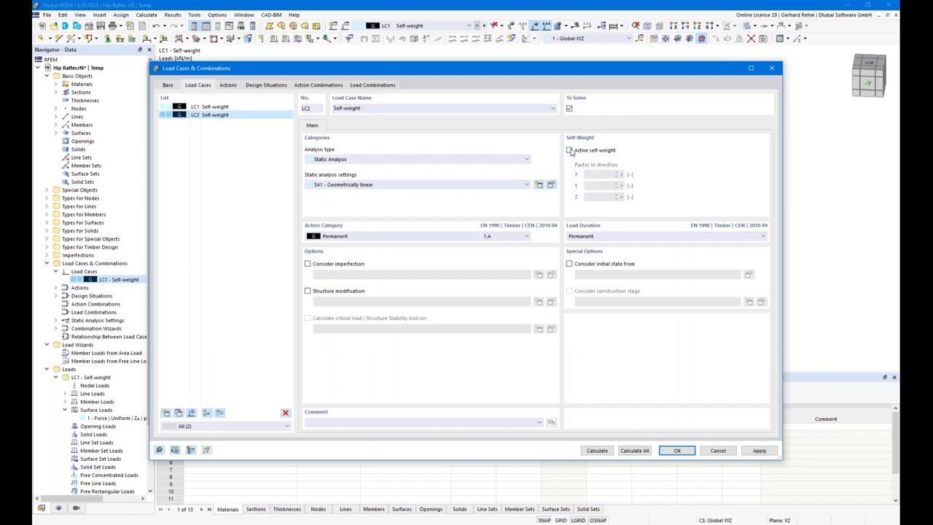
# Name LC2 Snow and assign it the action category Snow/Ice loads - H <= 1000 m
pyautogui.click(550, 108)
pyautogui.click(344, 126)
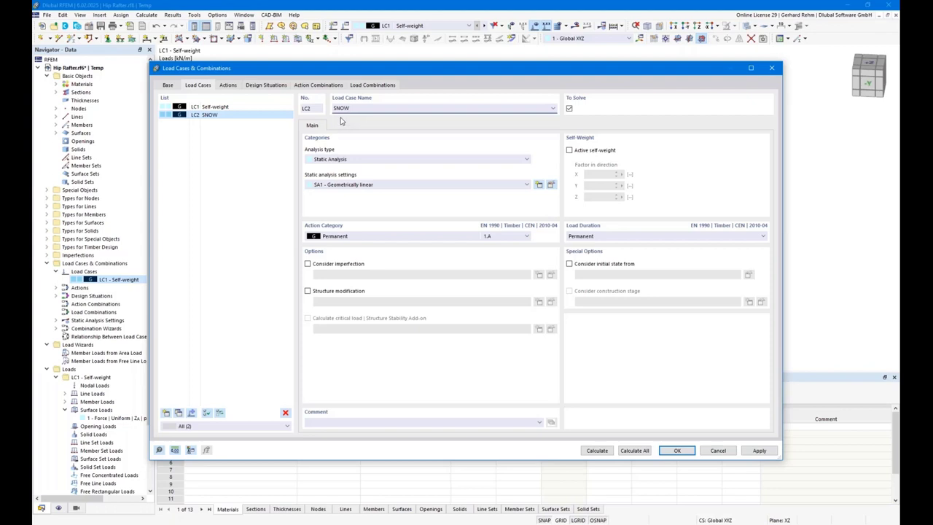
pyautogui.click(344, 237)
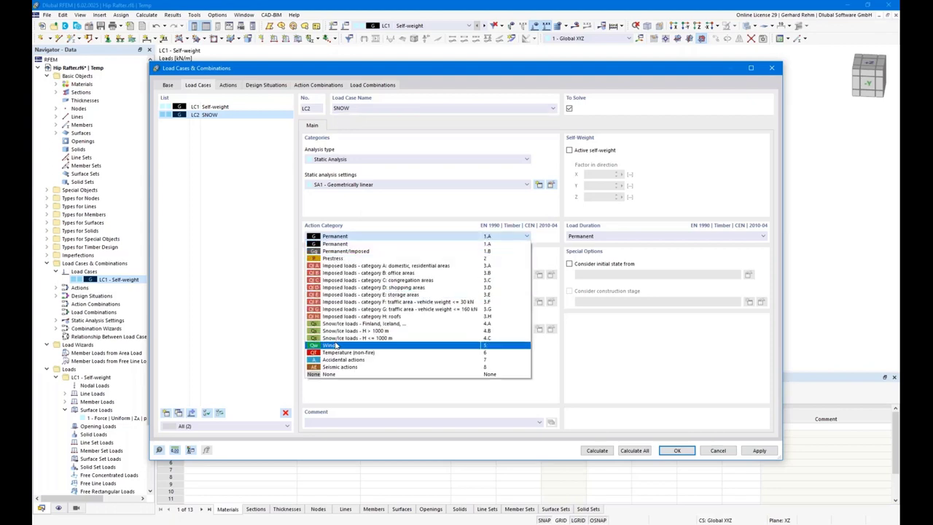
pyautogui.click(379, 339)
pyautogui.doubleClick(379, 108)
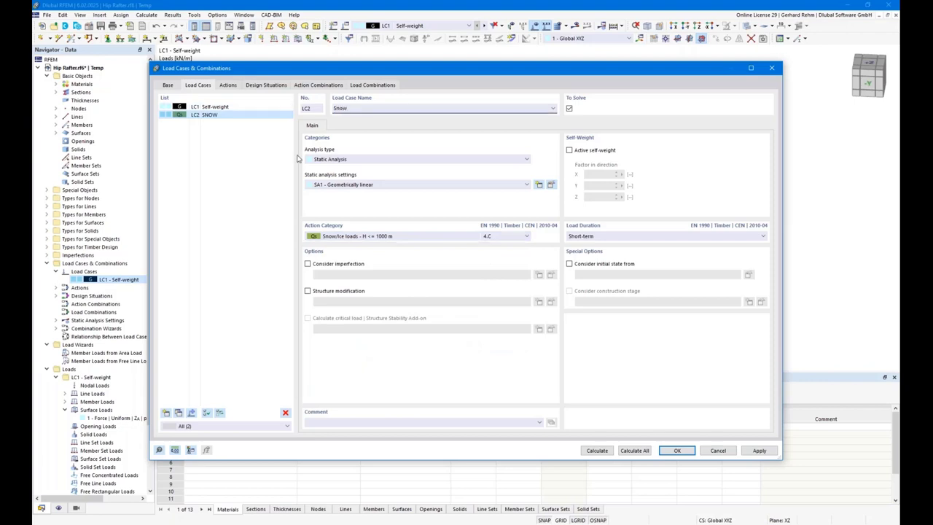
pyautogui.press('Tab')
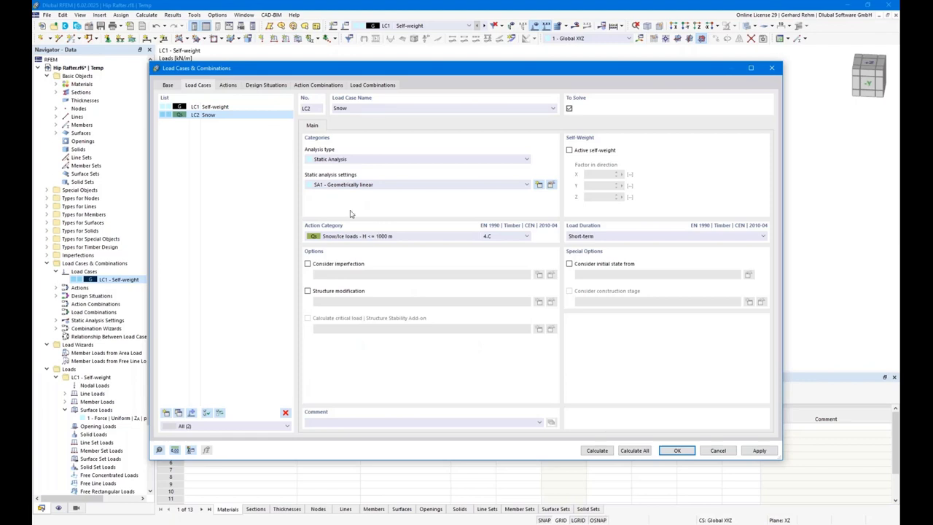
pyautogui.click(209, 110)
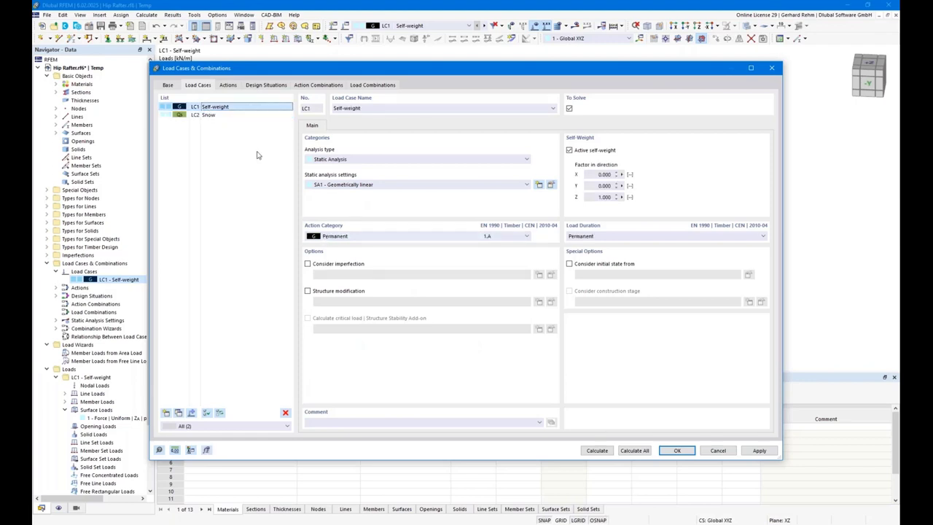
pyautogui.click(204, 115)
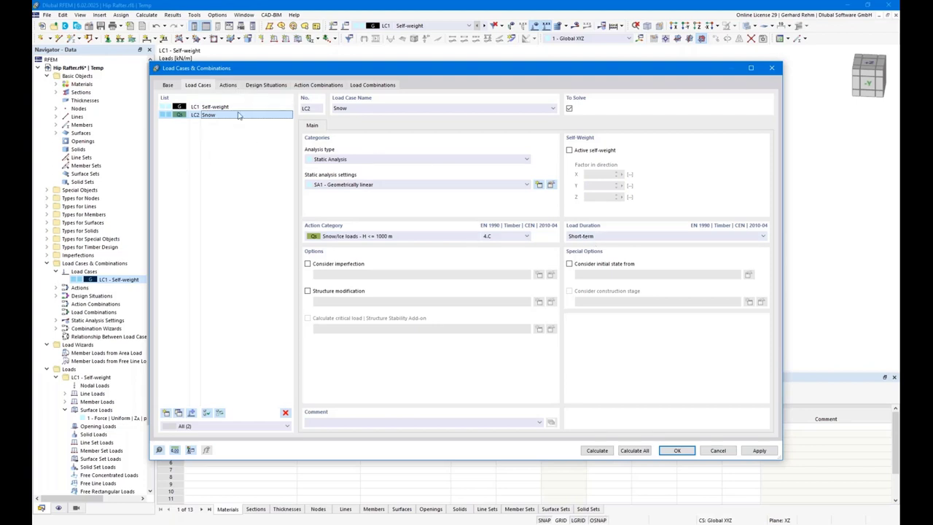
pyautogui.moveTo(223, 73); pyautogui.dragTo(328, 248)
pyautogui.moveTo(343, 301); pyautogui.dragTo(328, 187)
pyautogui.moveTo(315, 143); pyautogui.dragTo(306, 130)
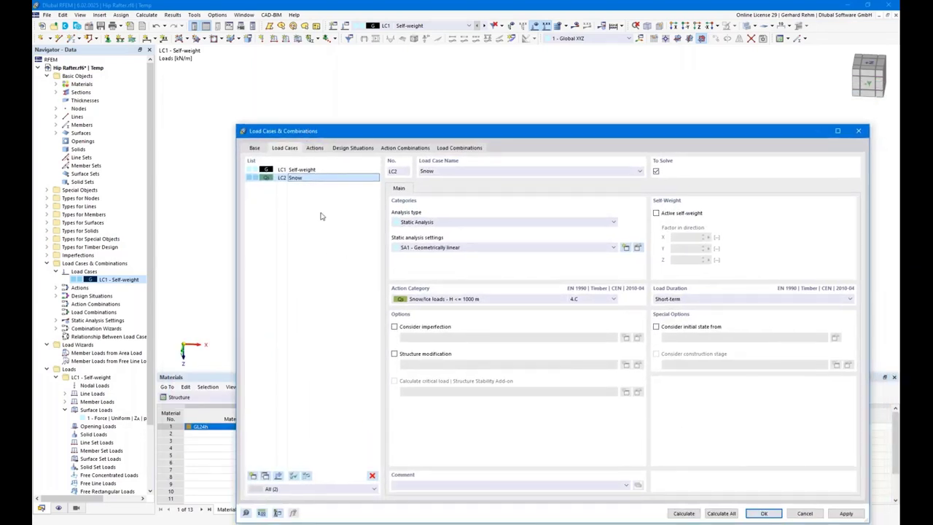
pyautogui.moveTo(304, 137); pyautogui.dragTo(292, 101)
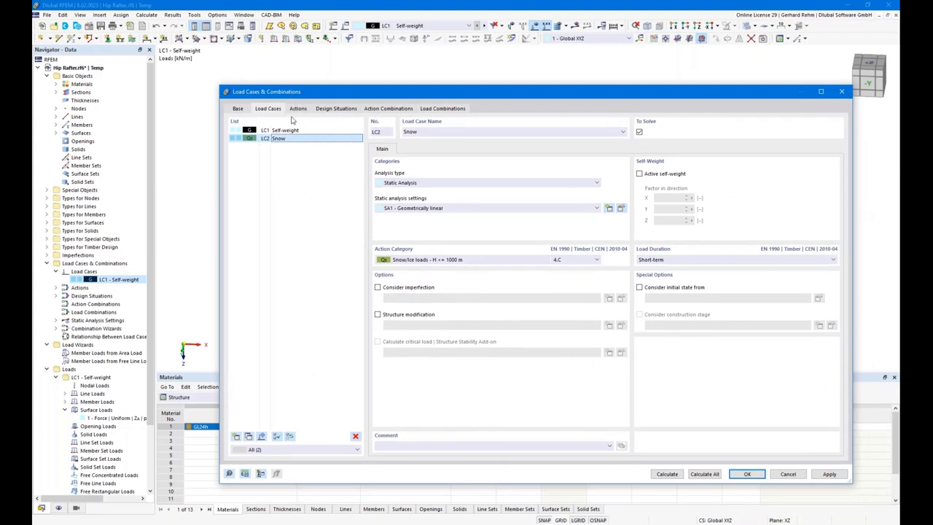
# Assign combination wizard 2, Load combinations | SA1 - Geometrically linear, to design situations DS1 to DS3
pyautogui.click(296, 110)
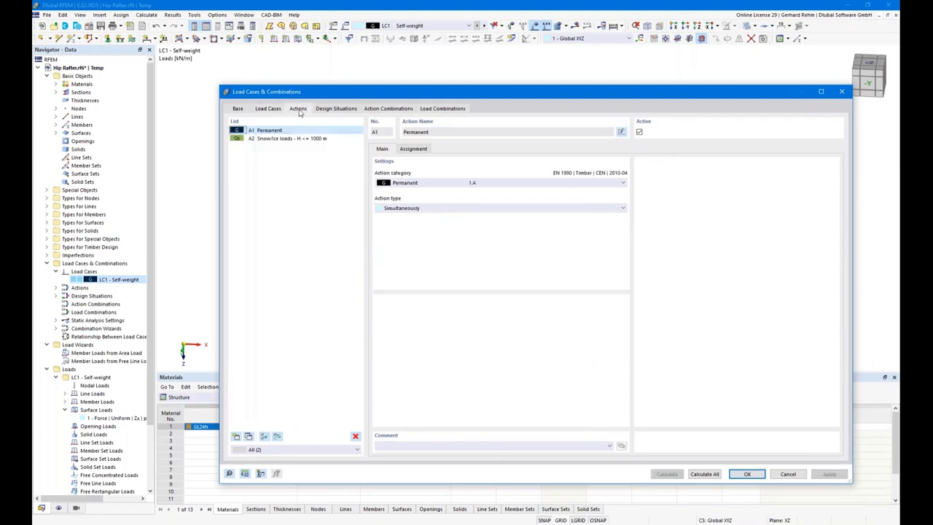
pyautogui.click(337, 109)
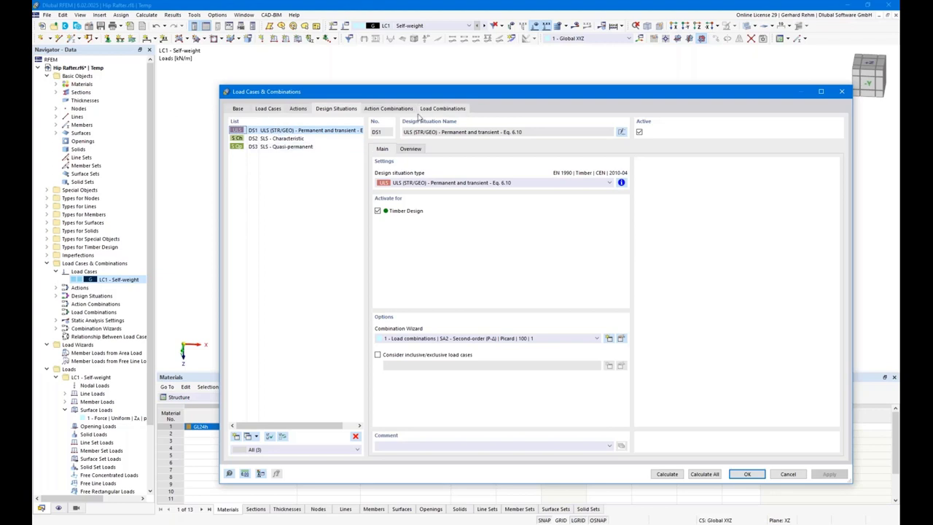
pyautogui.keyDown('shift'); pyautogui.click(281, 148); pyautogui.keyUp('shift')
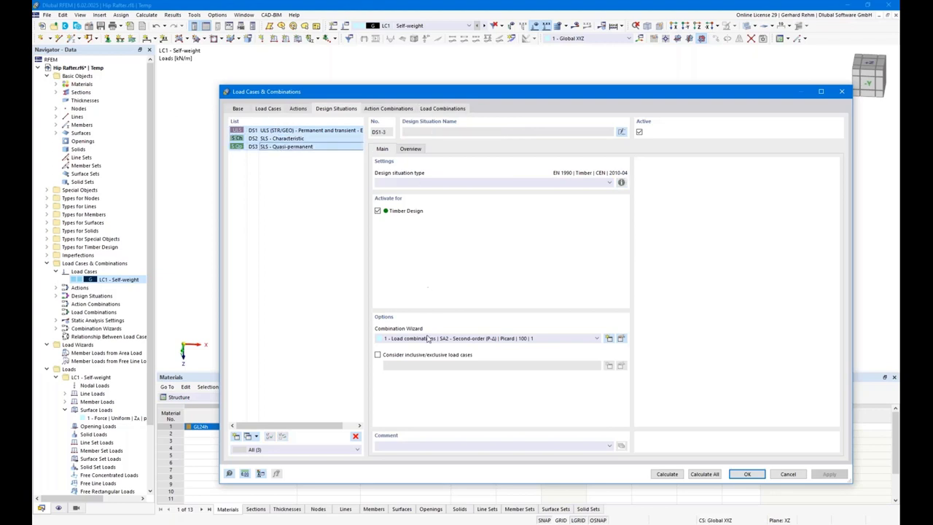
pyautogui.click(426, 339)
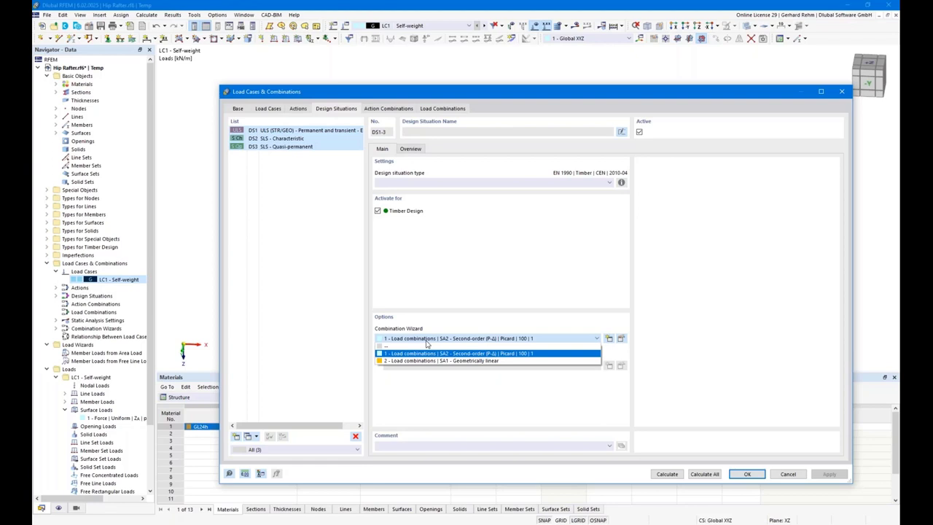
pyautogui.click(462, 360)
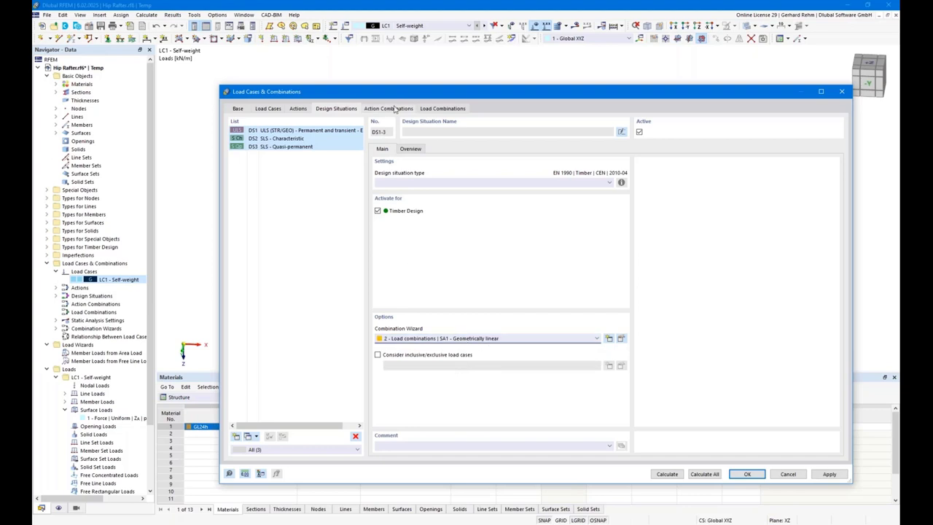
# Generate the load combinations, select CO2 as the displayed combination and accept the load case settings
pyautogui.click(430, 108)
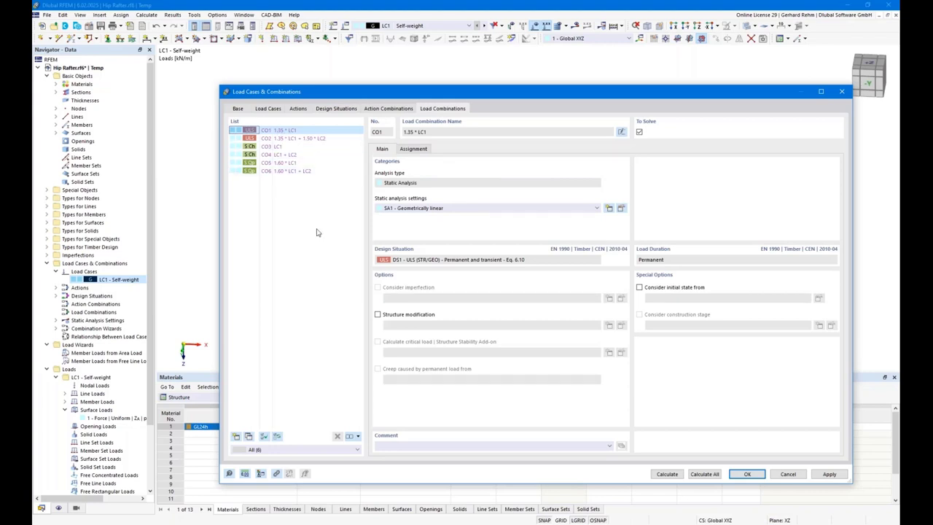
pyautogui.click(295, 138)
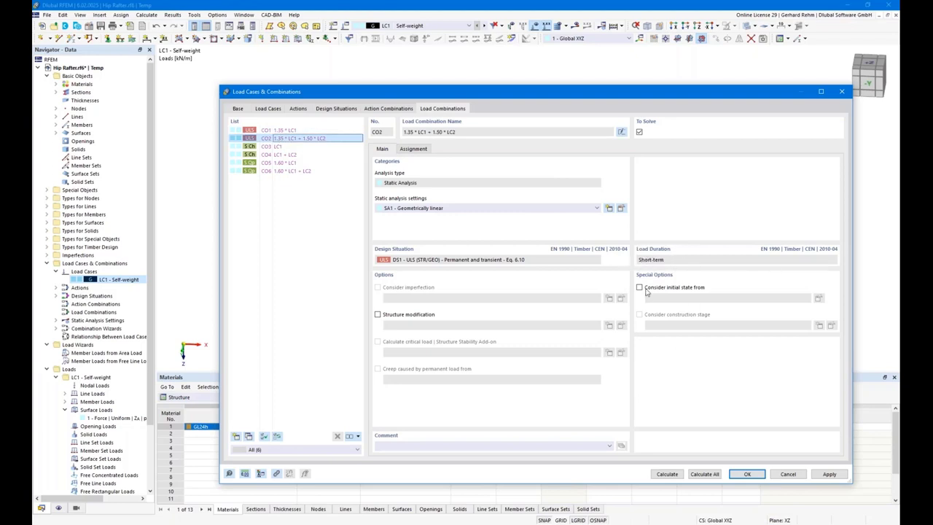
pyautogui.click(745, 475)
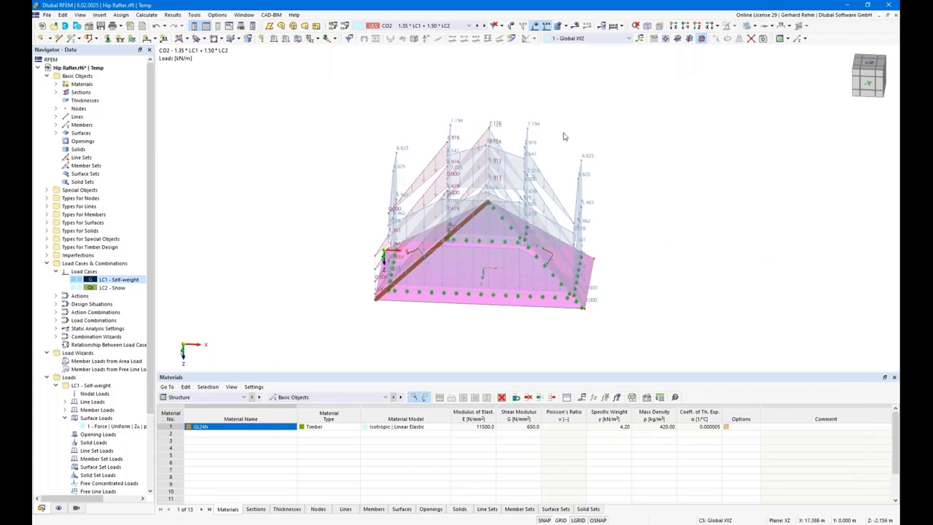
# Hide the loads and limit the visibility to the hip rafter members and their related objects
pyautogui.click(535, 26)
pyautogui.keyDown('ctrl'); pyautogui.moveTo(477, 237); pyautogui.dragTo(440, 280, button='middle'); pyautogui.keyUp('ctrl')
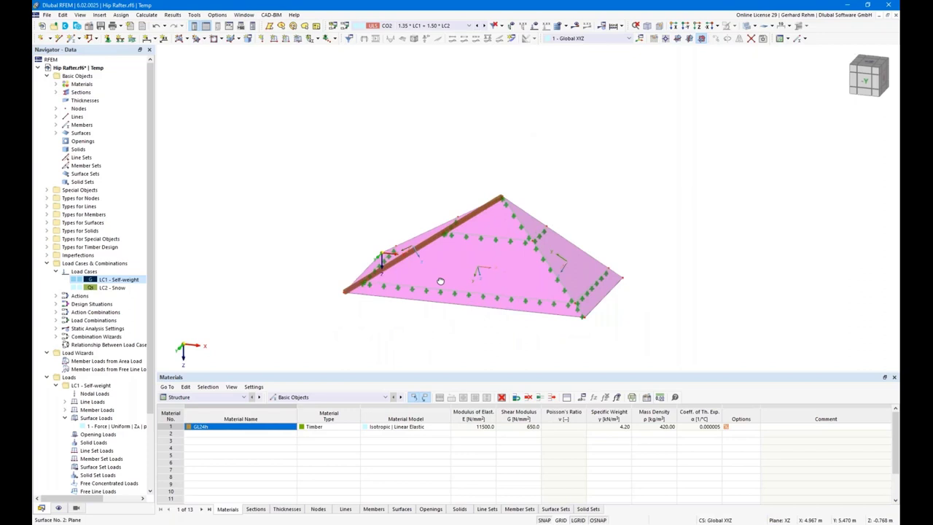
pyautogui.click(355, 289)
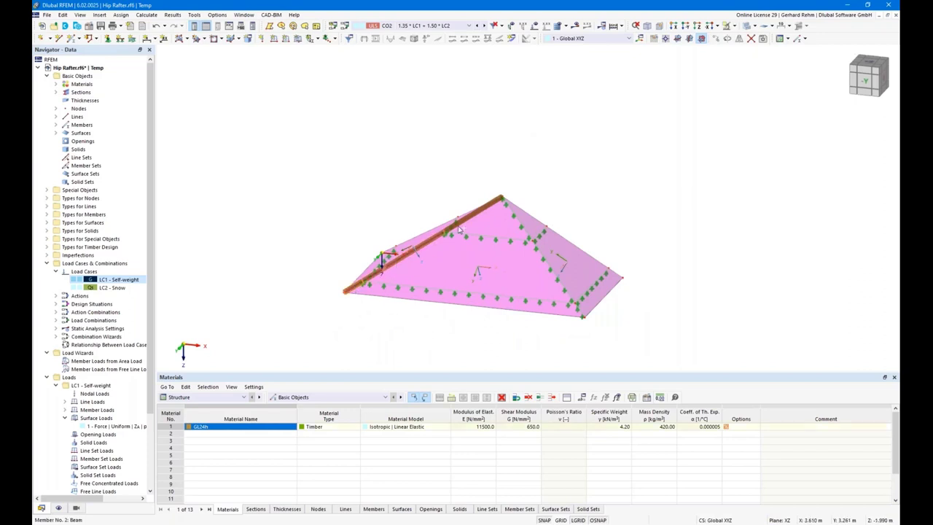
pyautogui.click(733, 26)
pyautogui.click(742, 47)
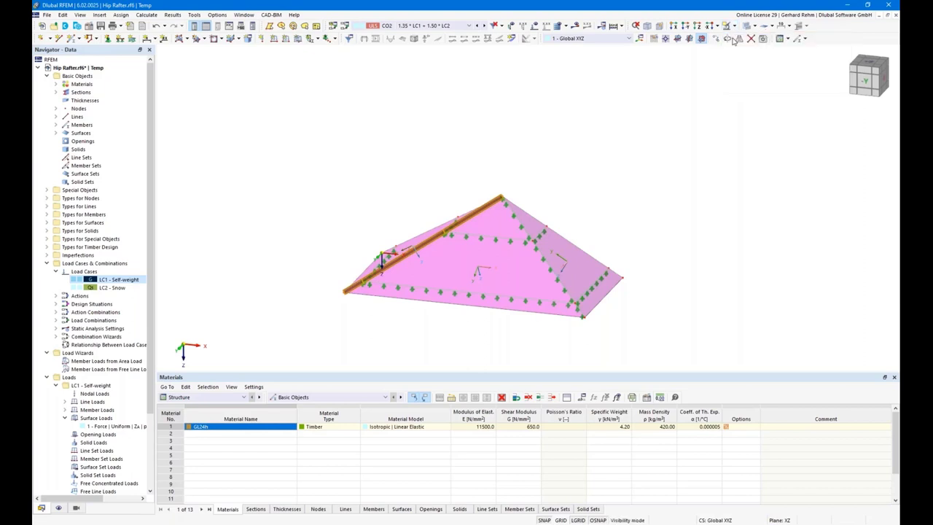
pyautogui.scroll(3, 359, 298)
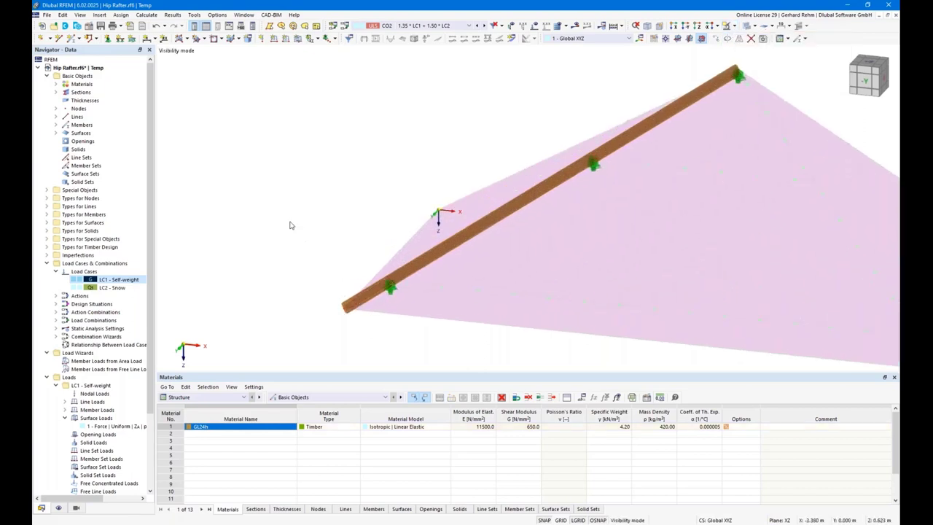
pyautogui.keyDown('ctrl'); pyautogui.moveTo(306, 221); pyautogui.dragTo(277, 197, button='middle'); pyautogui.keyUp('ctrl')
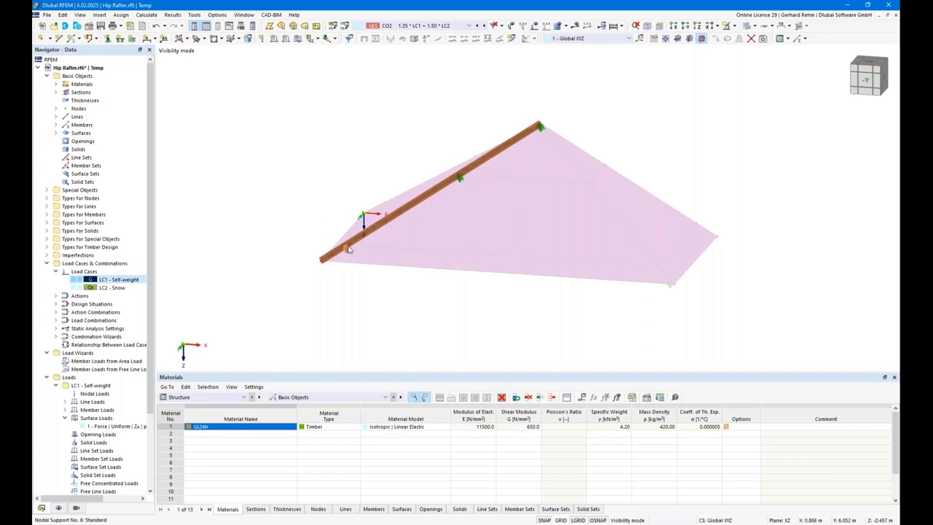
# Create a continuous member set named Hip Rafter from the three rafter members and activate its design properties
pyautogui.moveTo(627, 305); pyautogui.dragTo(318, 106)
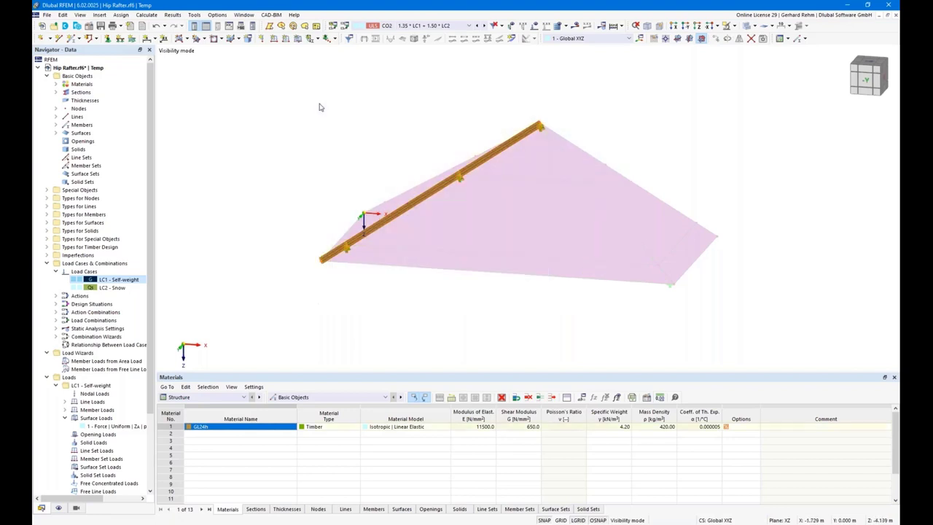
pyautogui.rightClick(413, 209)
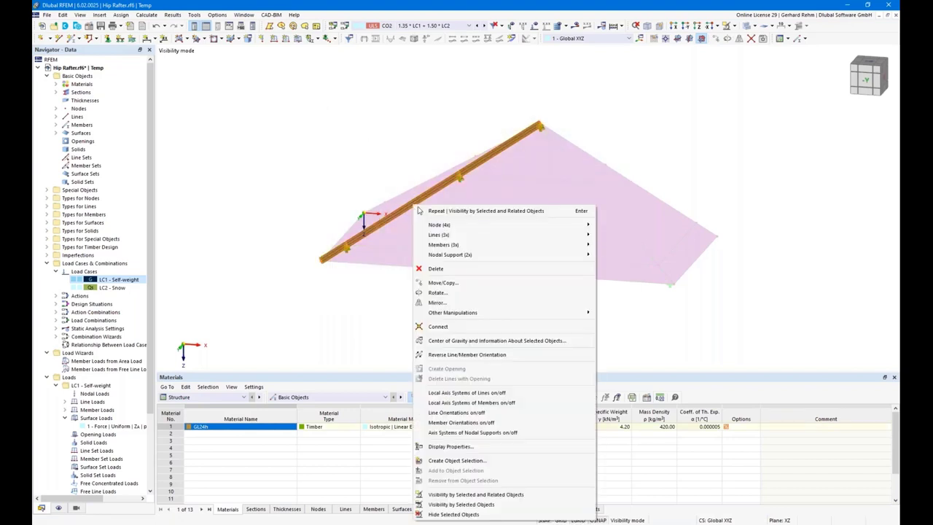
pyautogui.moveTo(483, 249)
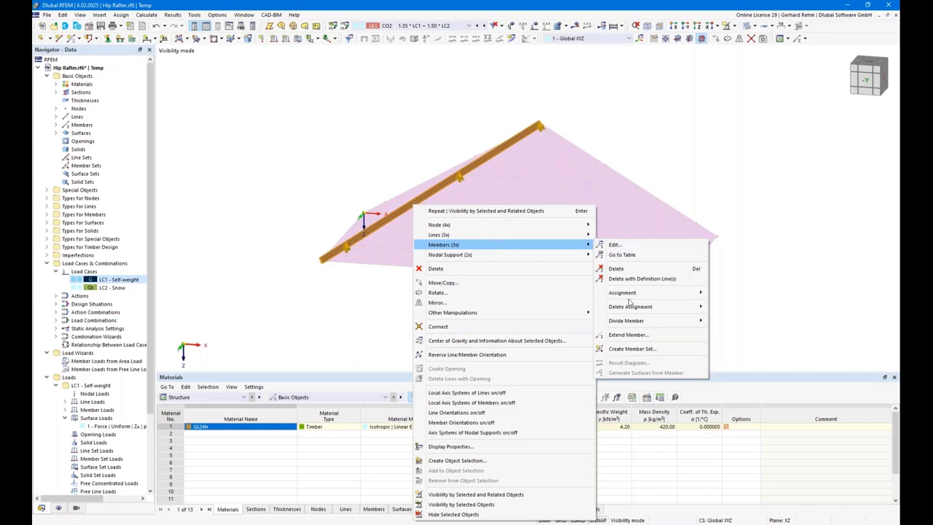
pyautogui.click(632, 349)
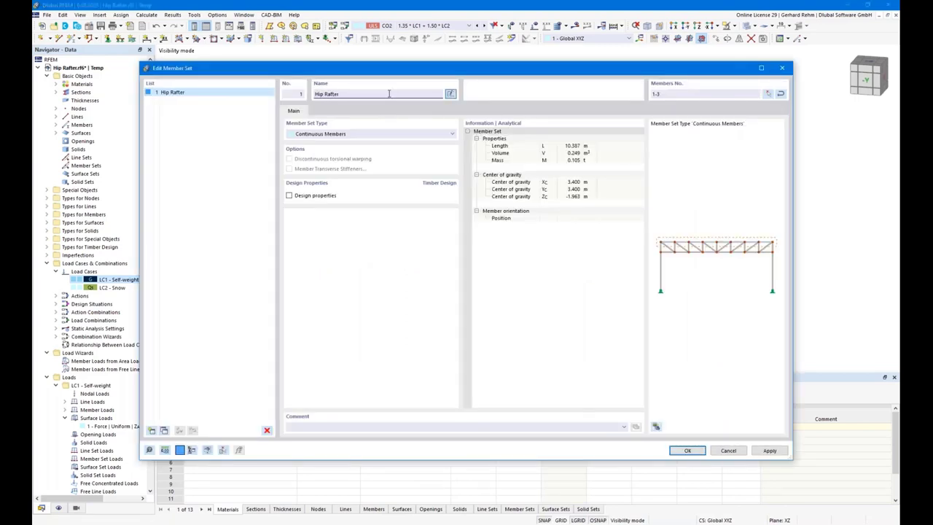
pyautogui.click(290, 197)
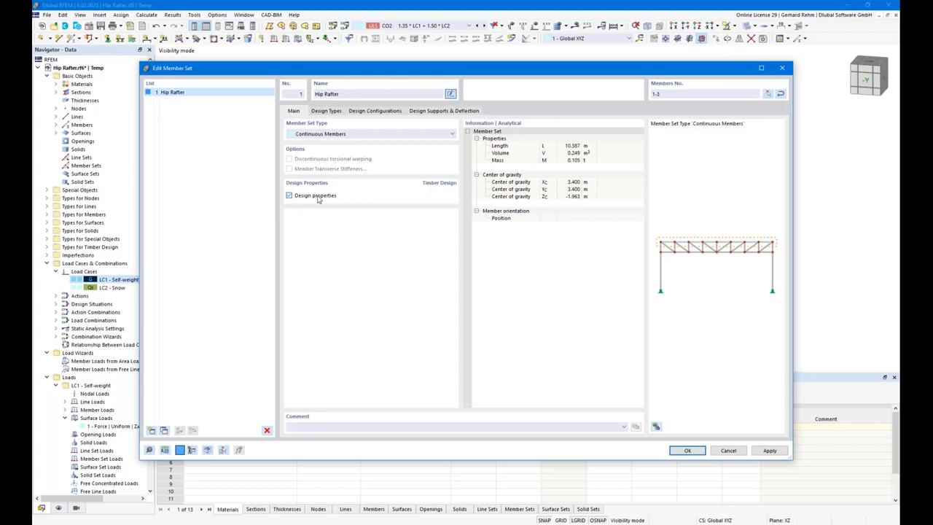
pyautogui.moveTo(305, 73); pyautogui.dragTo(406, 304)
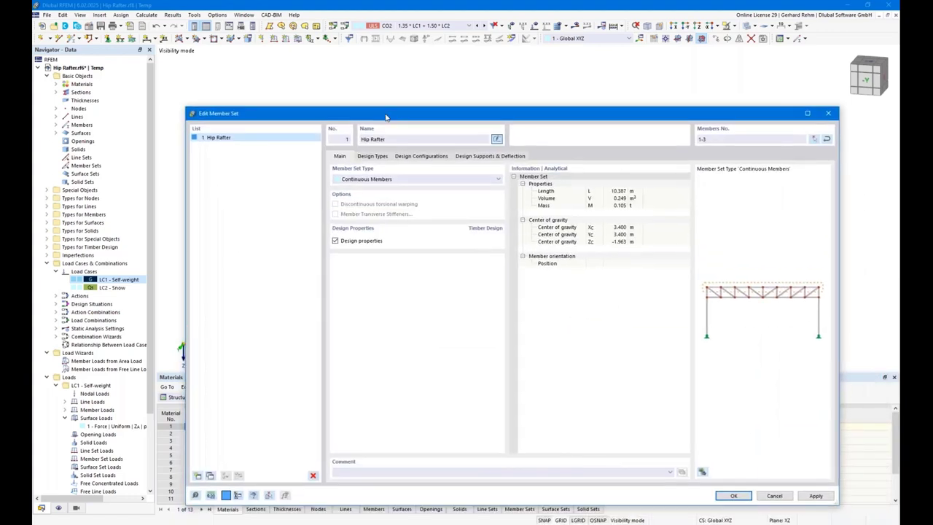
# Create timber effective lengths for the Hip Rafter member set, considering only flexural buckling about the major axis y/u
pyautogui.click(373, 155)
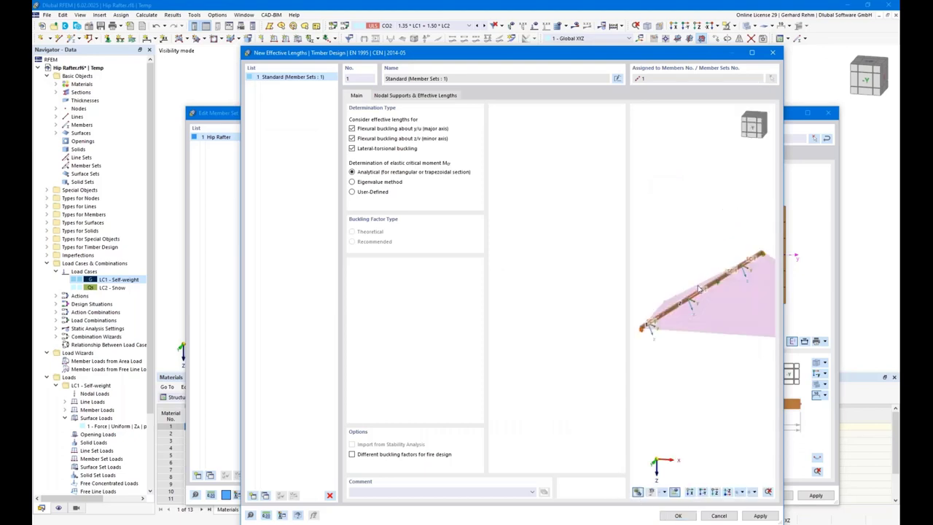
pyautogui.keyDown('ctrl'); pyautogui.moveTo(700, 288); pyautogui.dragTo(681, 341, button='middle'); pyautogui.keyUp('ctrl')
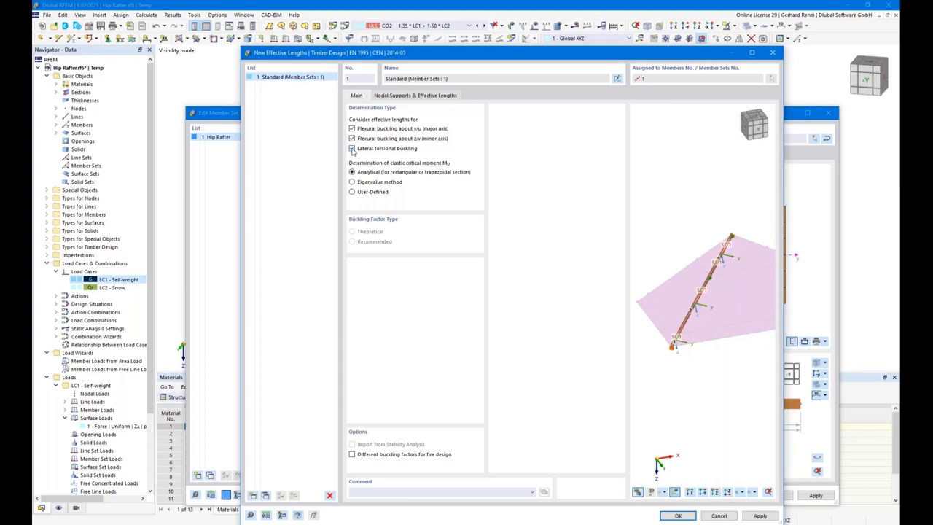
pyautogui.scroll(3, 656, 306)
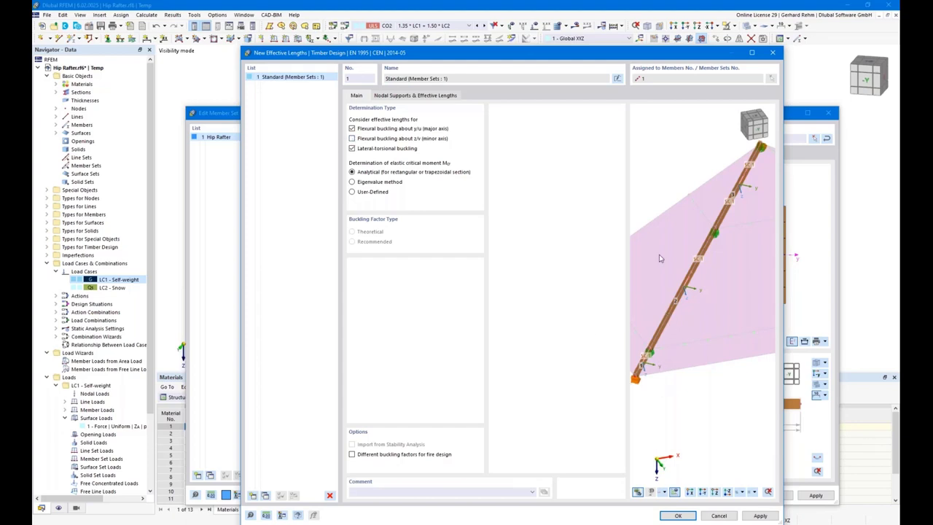
pyautogui.click(352, 149)
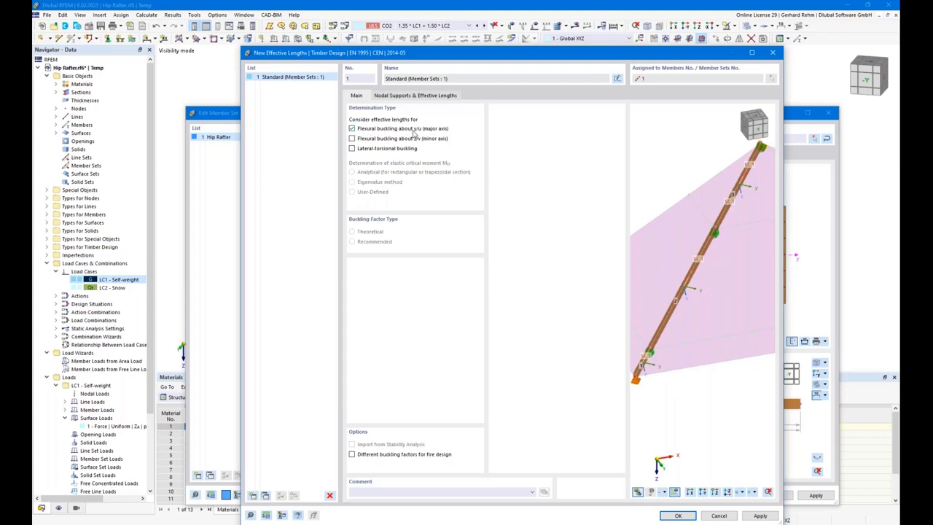
pyautogui.keyDown('ctrl'); pyautogui.moveTo(725, 284); pyautogui.dragTo(683, 318, button='middle'); pyautogui.keyUp('ctrl')
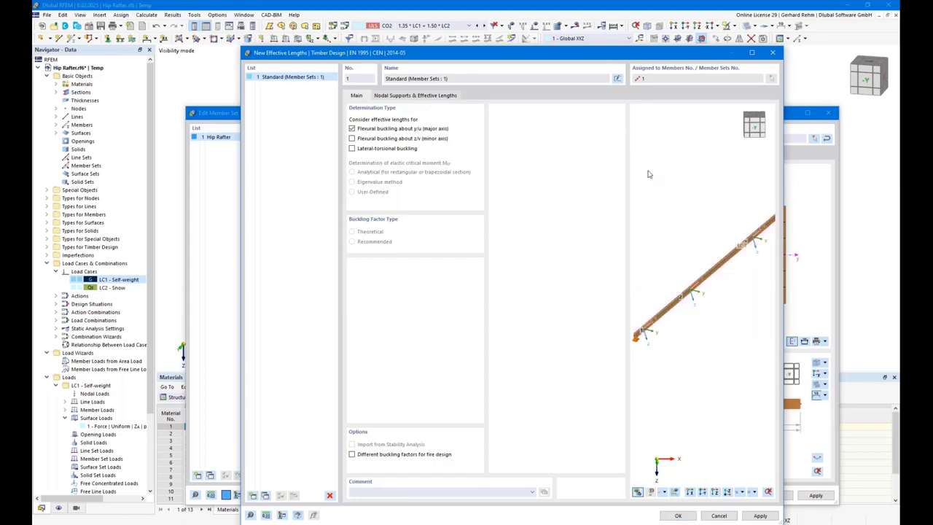
# Insert the two intermediate nodes 19 and 20 in the effective length nodal supports and set both as fixed in z/v
pyautogui.click(400, 97)
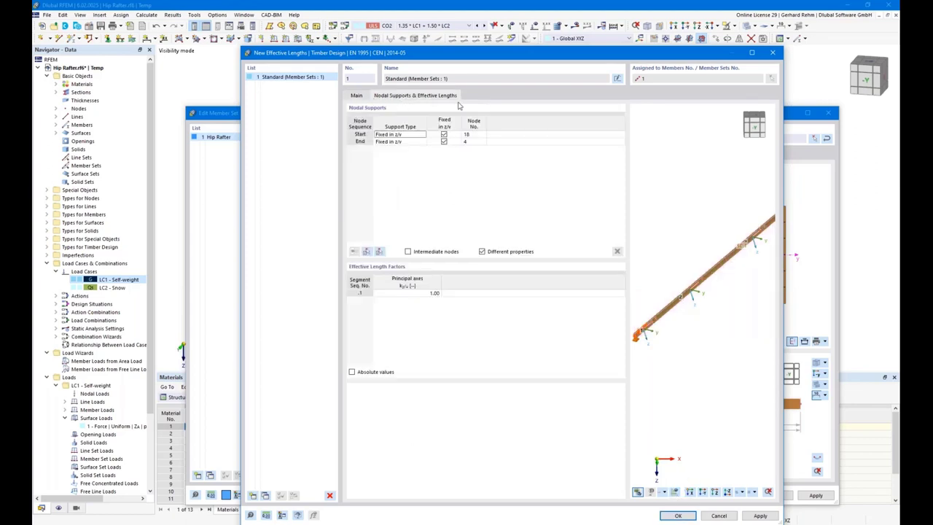
pyautogui.scroll(-1, 694, 340)
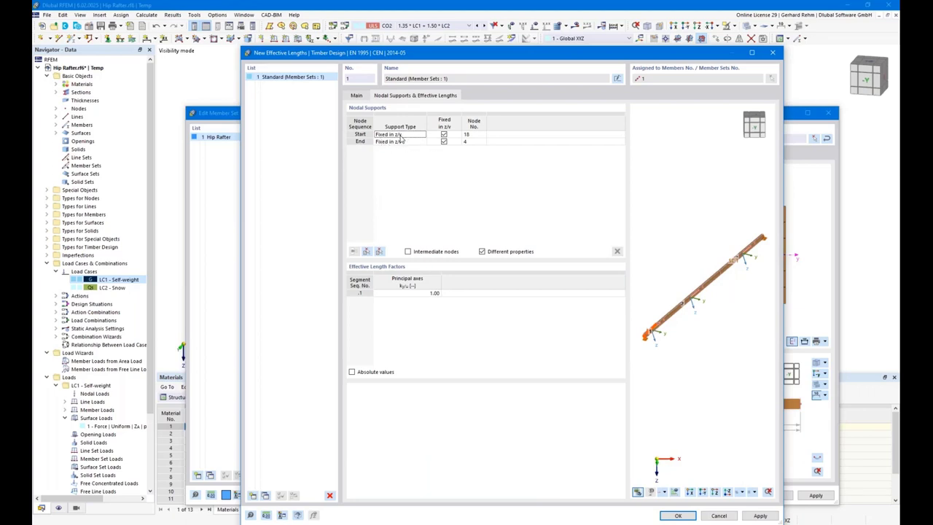
pyautogui.scroll(2, 633, 336)
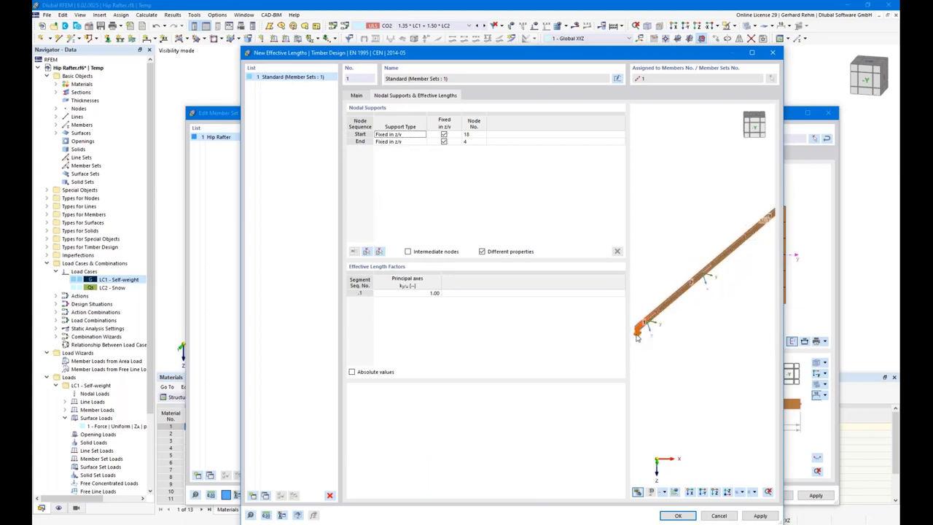
pyautogui.scroll(3, 721, 267)
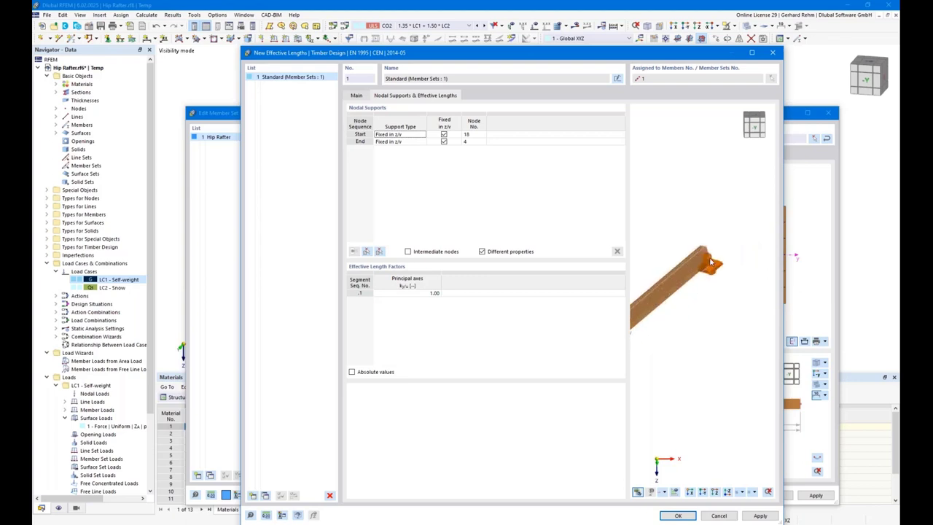
pyautogui.scroll(-1, 708, 257)
pyautogui.scroll(-3, 708, 257)
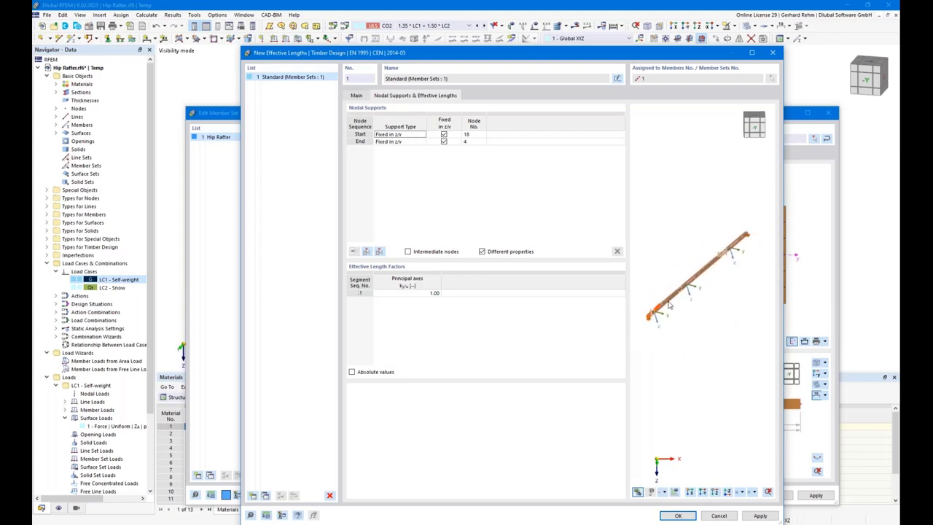
pyautogui.click(408, 252)
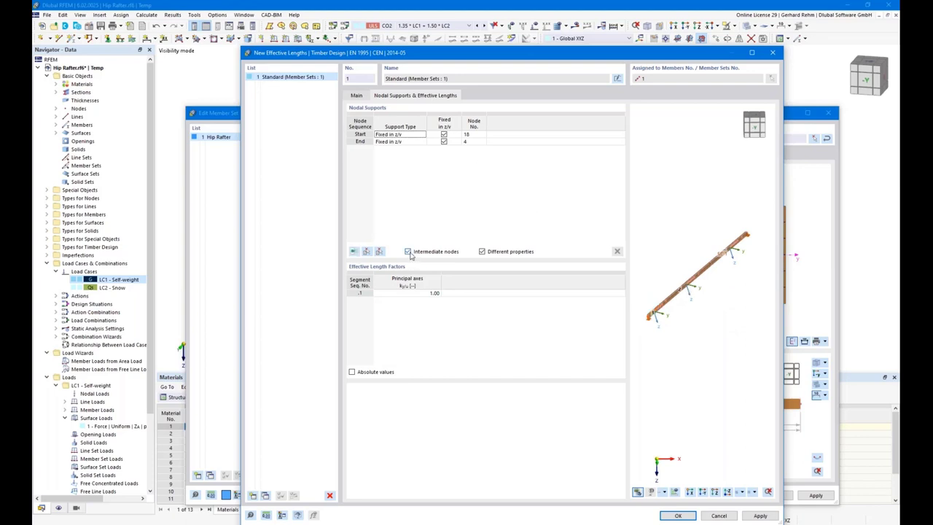
pyautogui.click(354, 251)
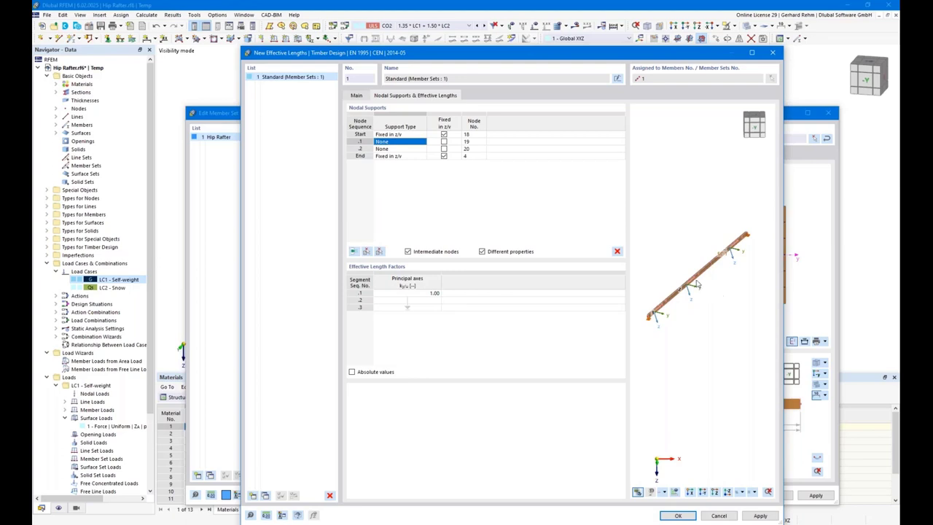
pyautogui.click(444, 143)
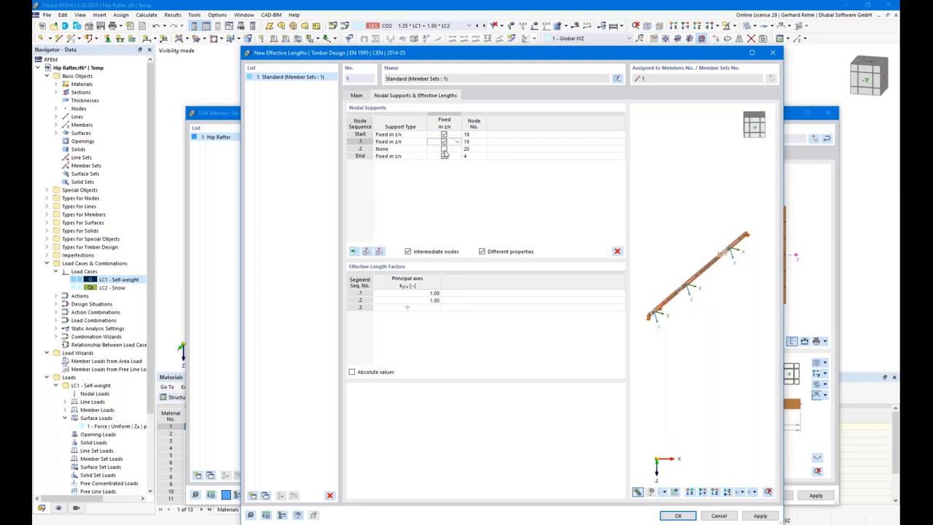
pyautogui.click(443, 150)
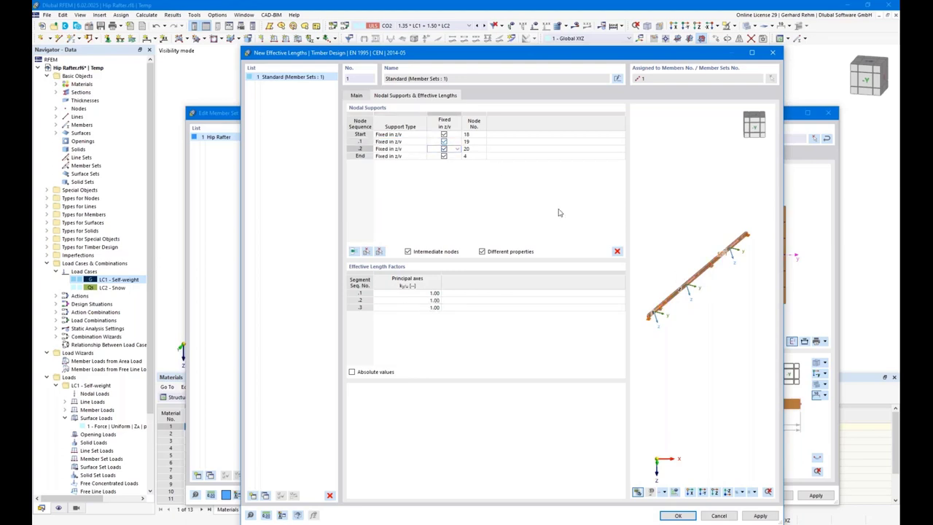
# Set the nodal support type at the rafter's start node 18 to None
pyautogui.scroll(3, 651, 326)
pyautogui.scroll(3, 650, 326)
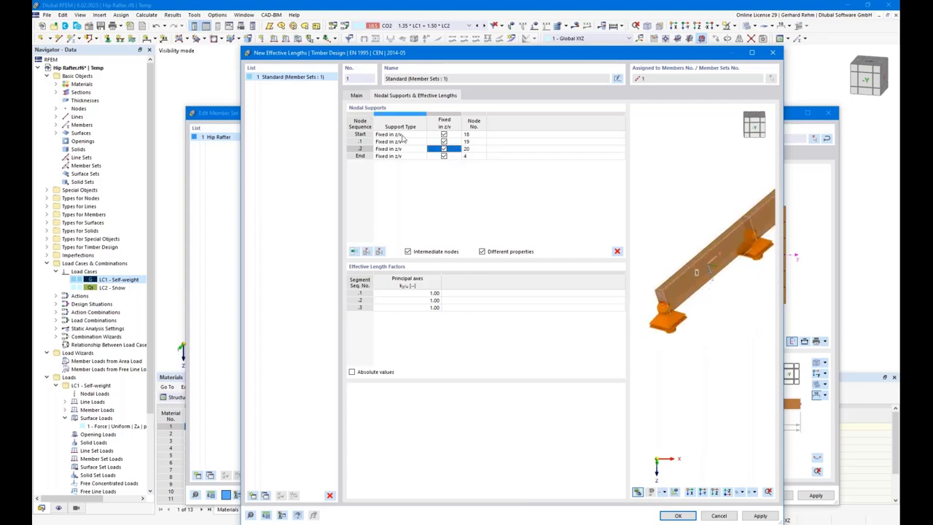
pyautogui.click(394, 135)
pyautogui.click(383, 136)
pyautogui.click(382, 141)
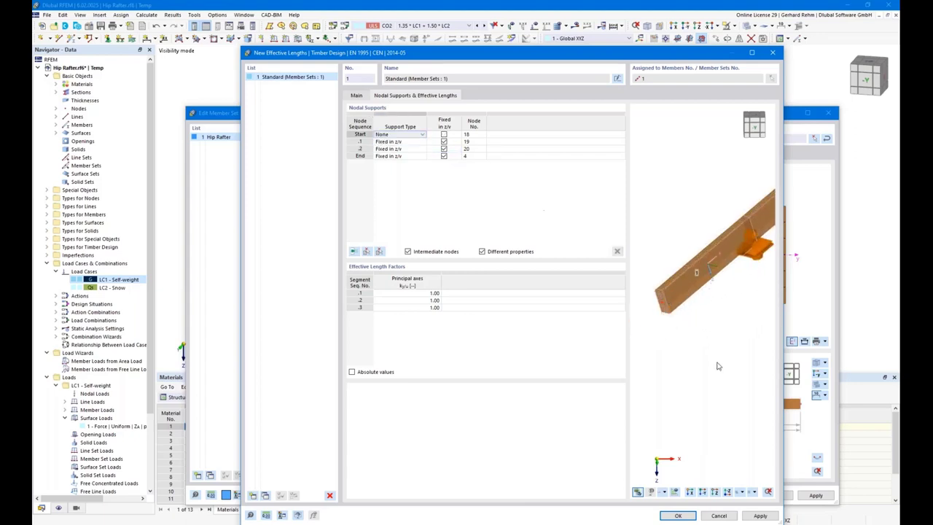
pyautogui.scroll(-3, 707, 349)
pyautogui.moveTo(711, 345); pyautogui.dragTo(667, 371, button='middle')
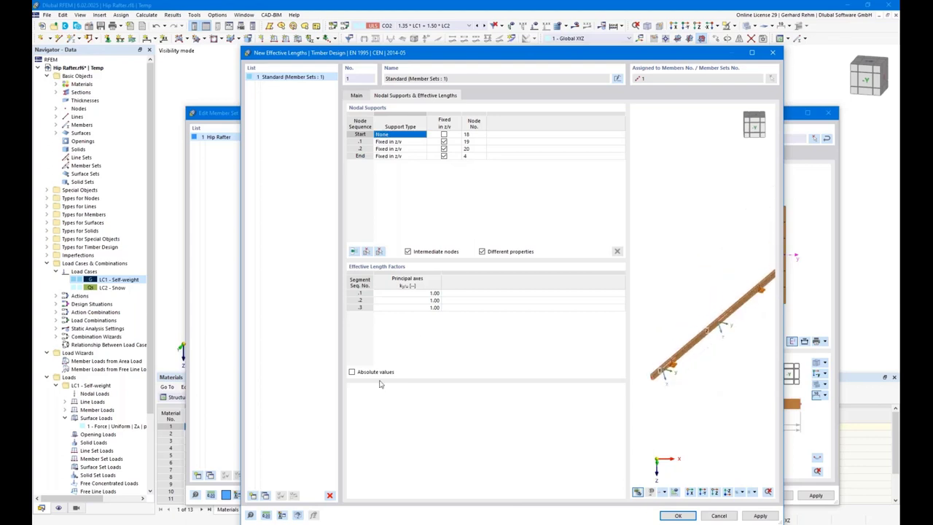
# Inspect the effective lengths of the three segments as absolute values and return to effective length factors
pyautogui.click(352, 373)
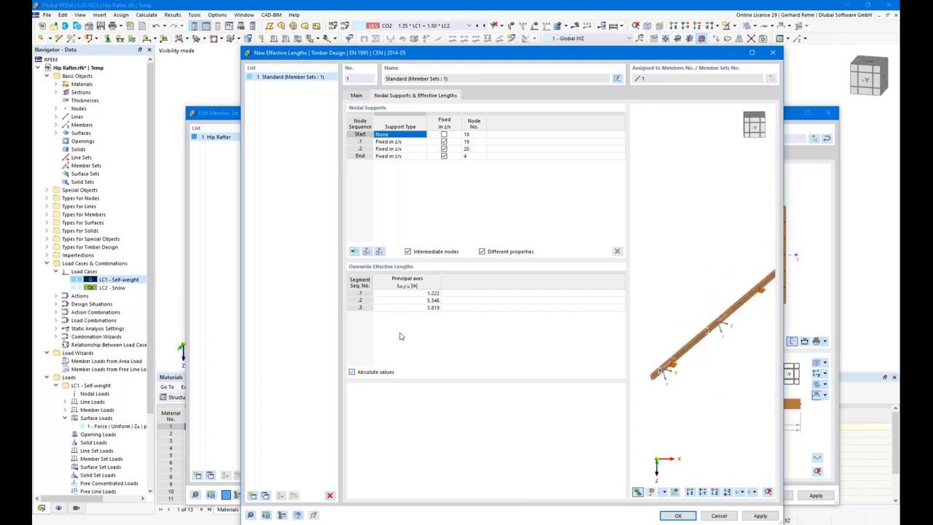
pyautogui.click(420, 293)
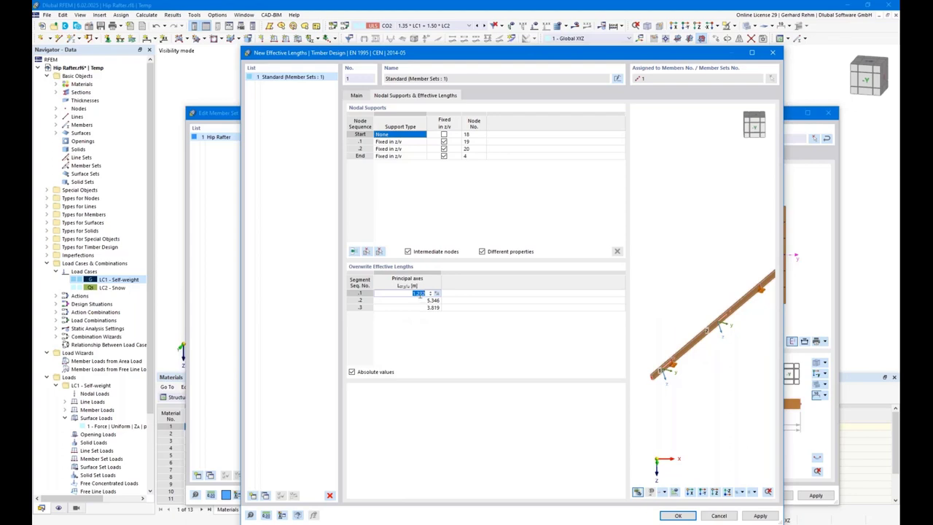
pyautogui.press('Down')
pyautogui.press('Down')
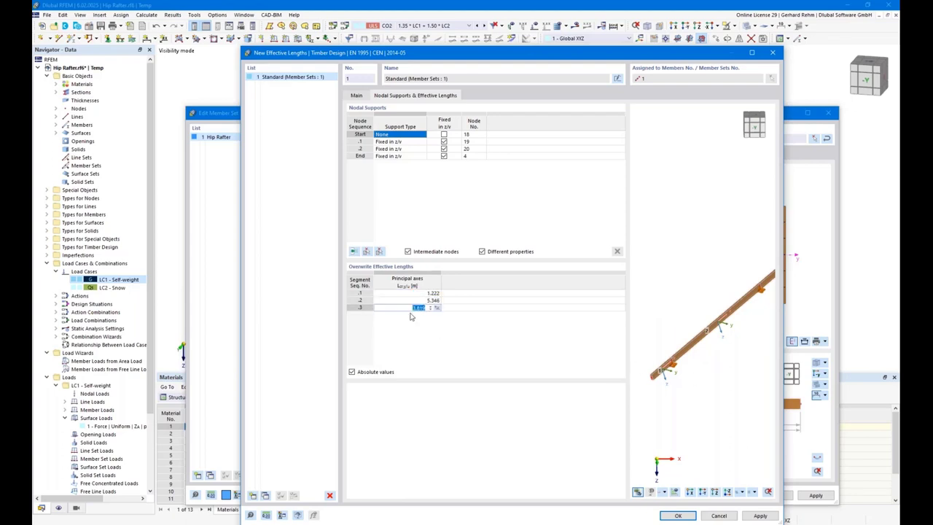
pyautogui.click(351, 371)
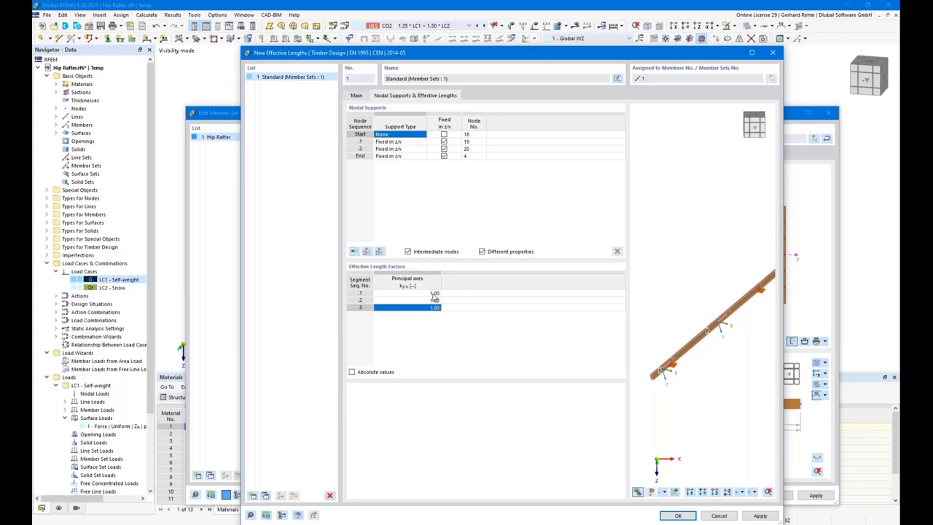
# Set the first segment's effective length factor about the major axis to No Buckling and accept the effective lengths
pyautogui.click(434, 293)
pyautogui.click(434, 293)
pyautogui.click(437, 293)
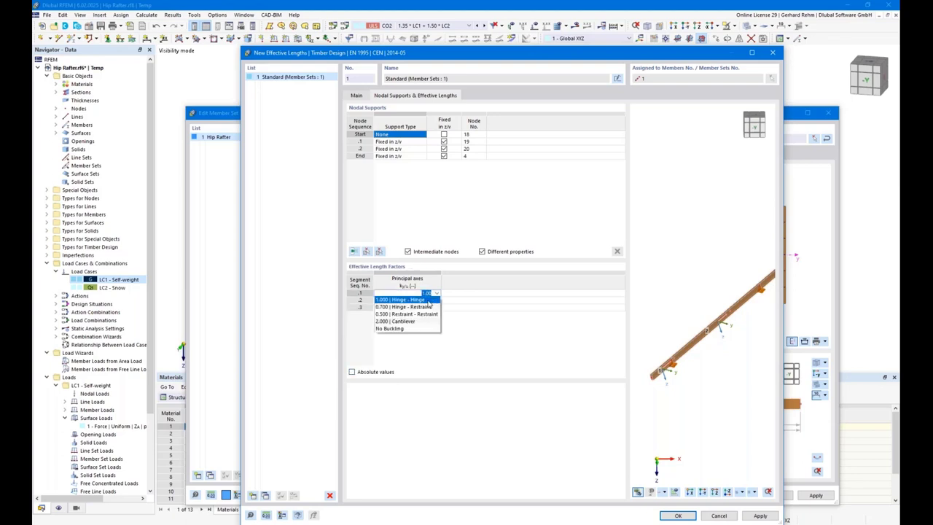
pyautogui.click(393, 330)
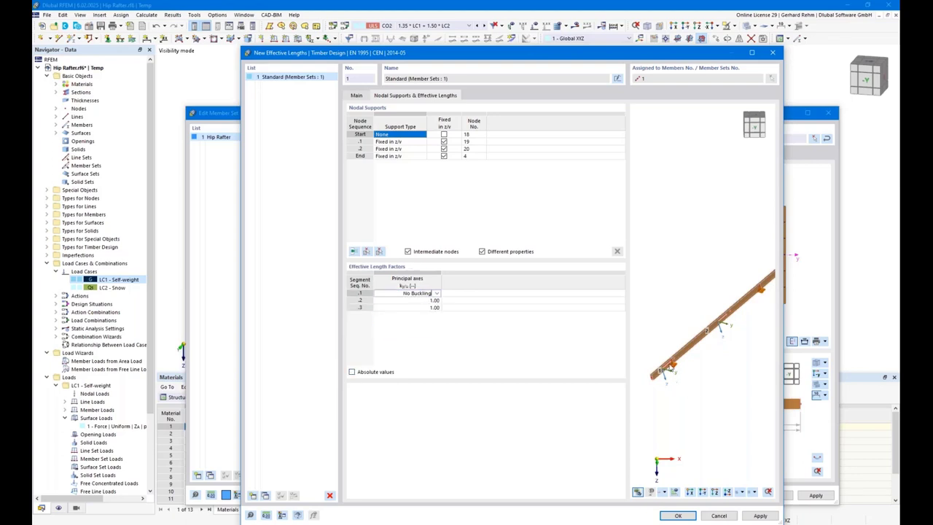
pyautogui.scroll(-1, 661, 376)
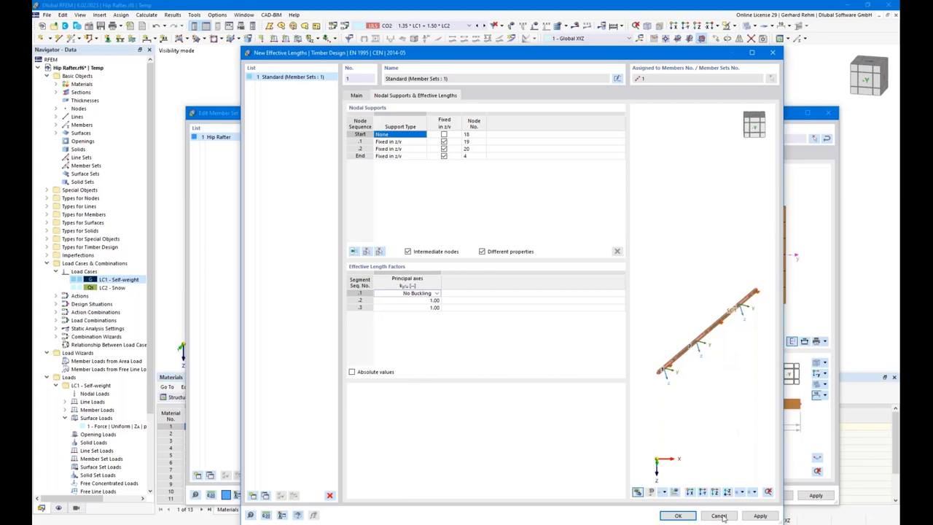
pyautogui.click(677, 515)
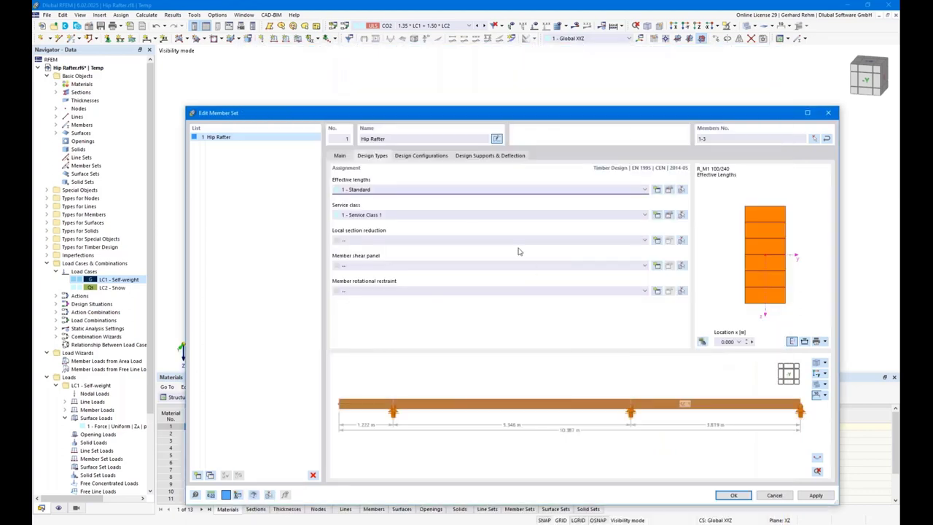
# Review the default ultimate configuration, including its stability parameters, and the deflection limits of the default serviceability configuration
pyautogui.click(427, 157)
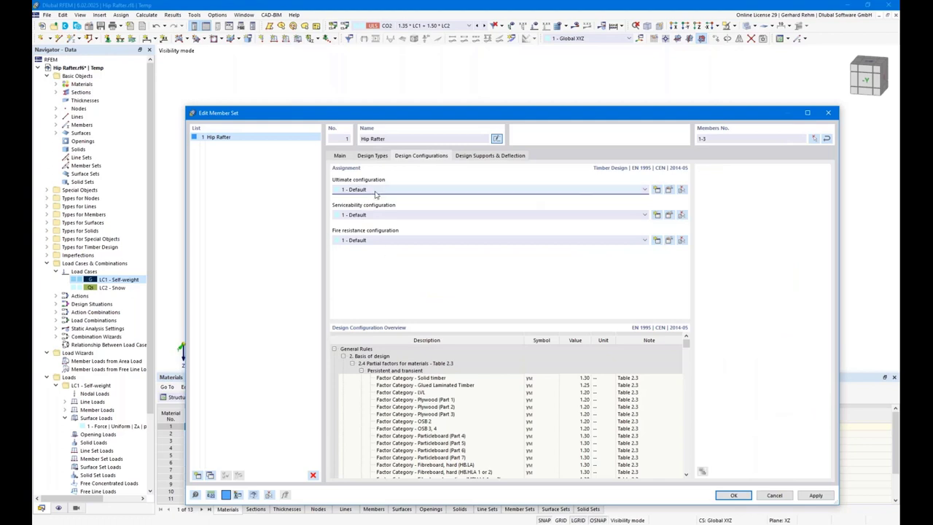
pyautogui.click(668, 190)
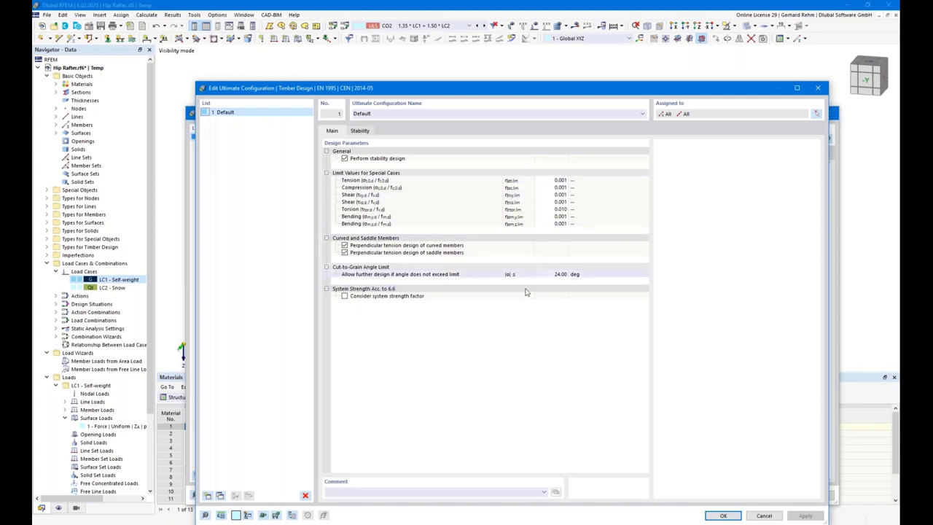
pyautogui.click(360, 131)
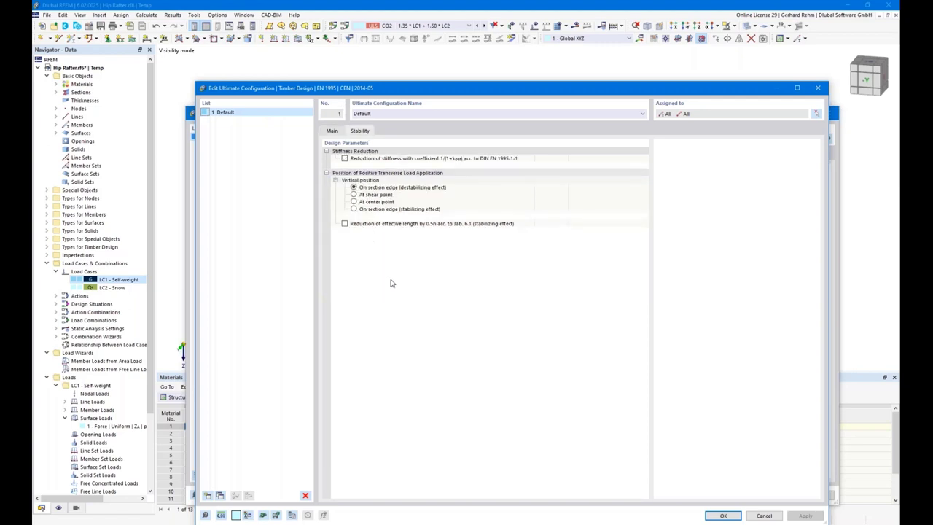
pyautogui.click(761, 517)
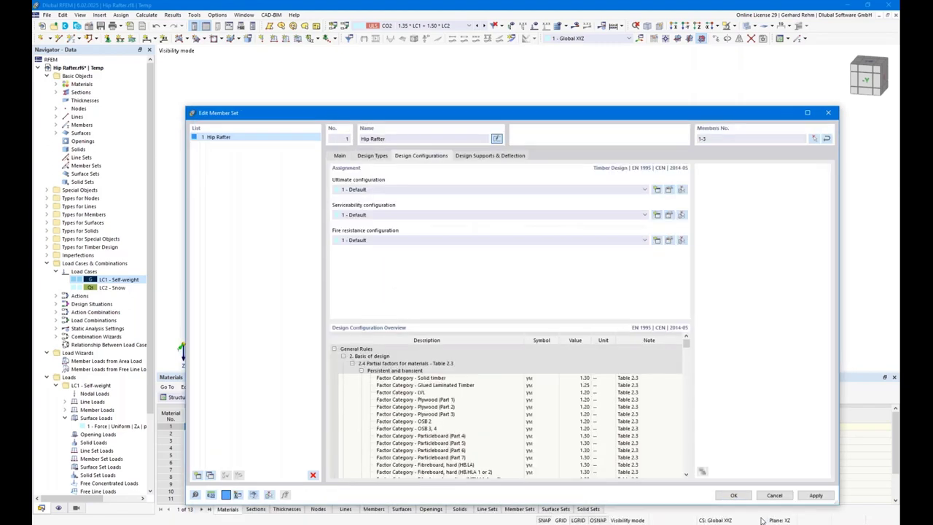
pyautogui.click(669, 215)
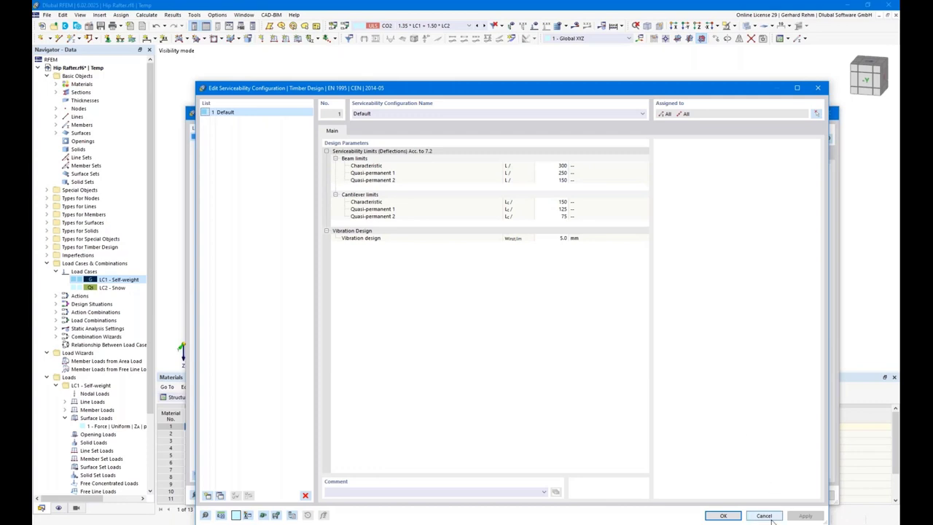
pyautogui.click(723, 515)
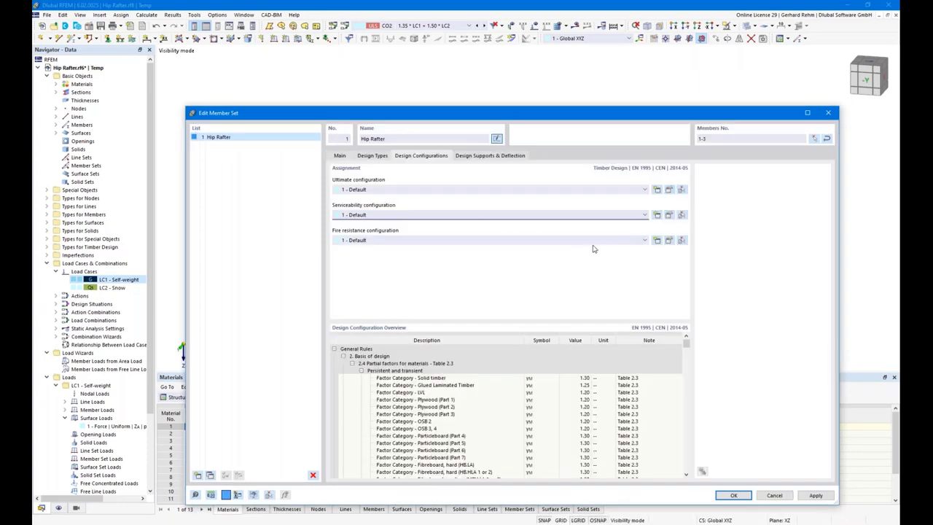
# Open the member set's design supports and deflection settings and inspect the rafter's supports in the model behind the dialog
pyautogui.click(491, 157)
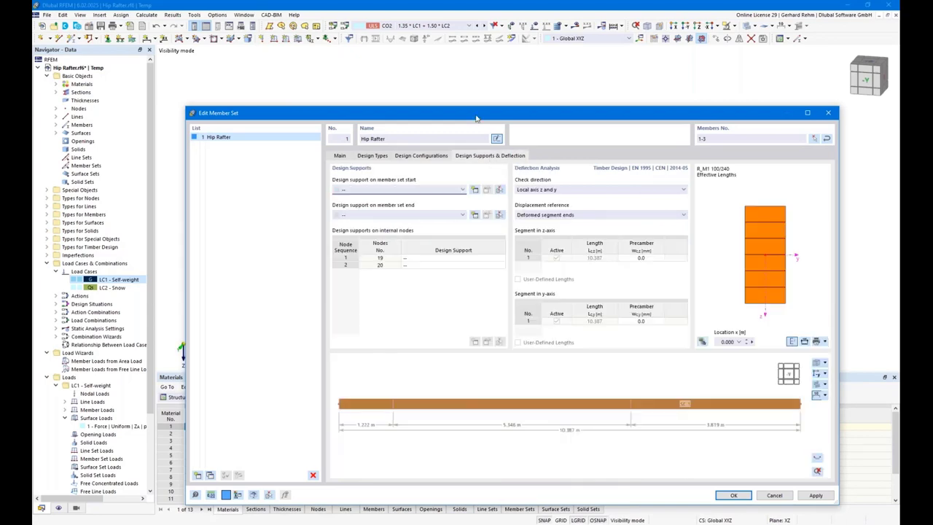
pyautogui.moveTo(476, 118); pyautogui.dragTo(453, 88)
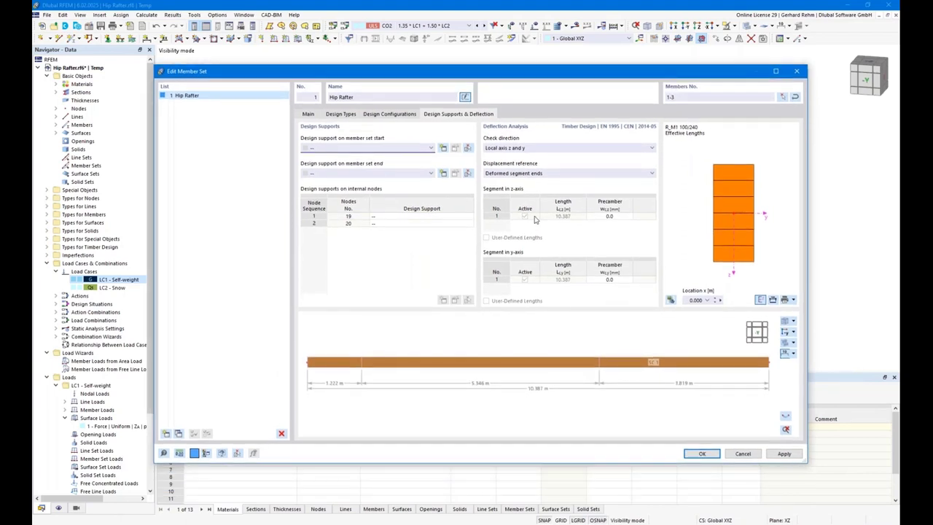
pyautogui.moveTo(532, 77); pyautogui.dragTo(567, 324)
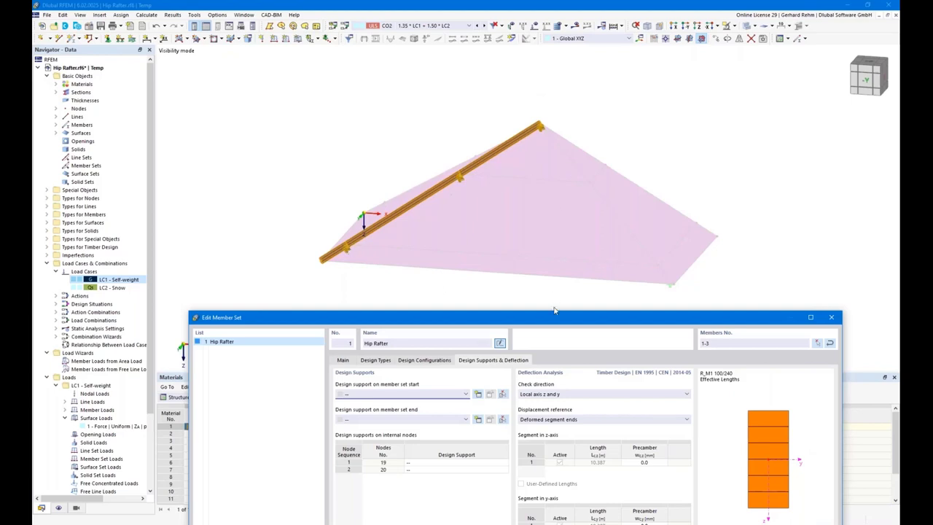
pyautogui.moveTo(554, 311); pyautogui.dragTo(558, 107)
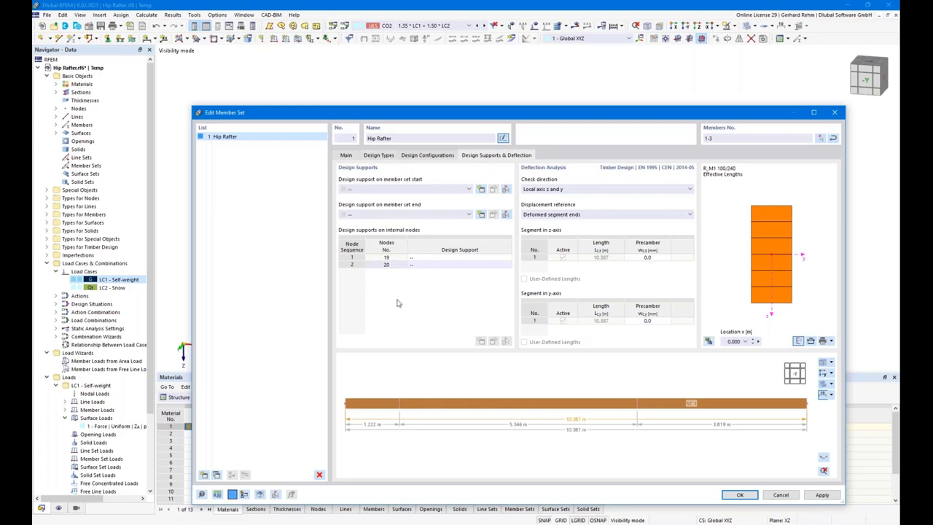
# Consult the online Timber Design manual on the two functions of design supports and return to the member set settings in RFEM
pyautogui.press('F1')
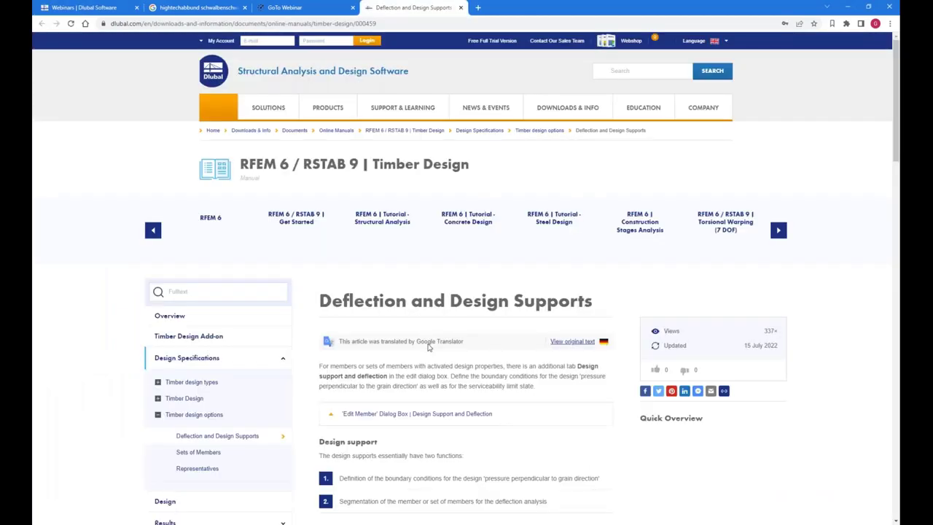
pyautogui.scroll(-3, 554, 374)
pyautogui.scroll(-3, 554, 374)
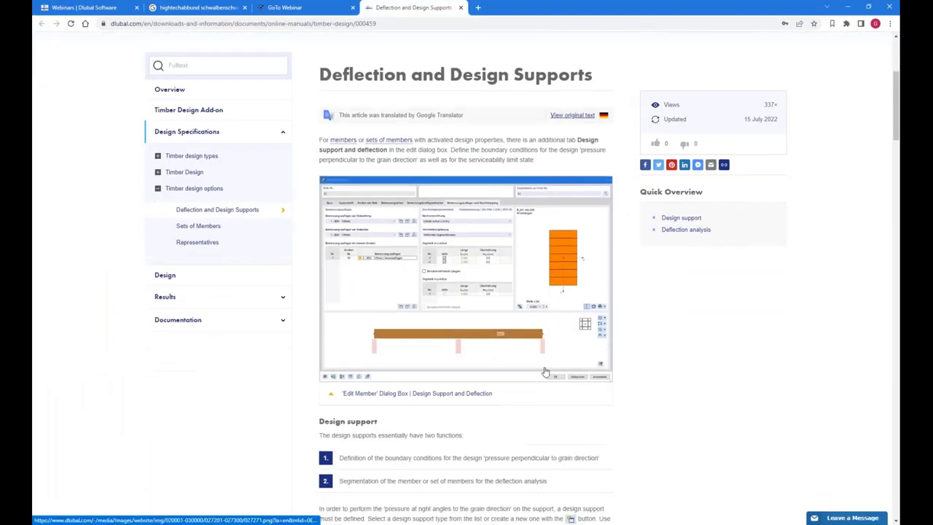
pyautogui.scroll(-1, 397, 263)
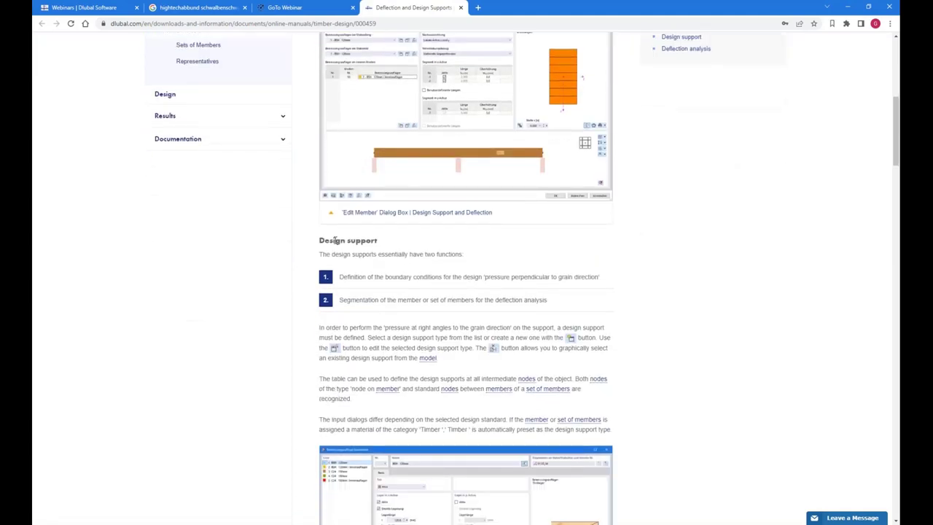
pyautogui.tripleClick(397, 242)
pyautogui.click(397, 242)
pyautogui.scroll(1, 382, 243)
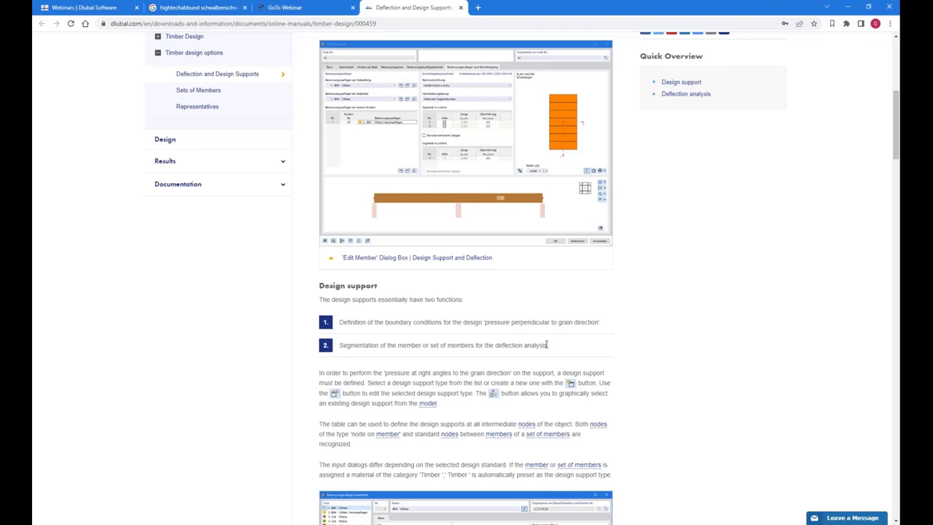
pyautogui.hotkey('alt', 'Tab')
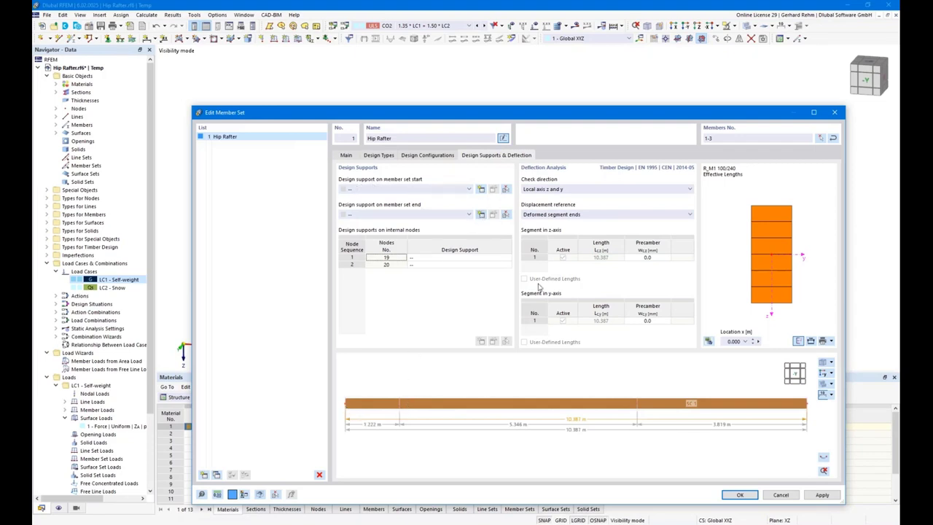
# Create a timber design support for the member set end, active in the z-axis with Direct Support switched off
pyautogui.click(481, 215)
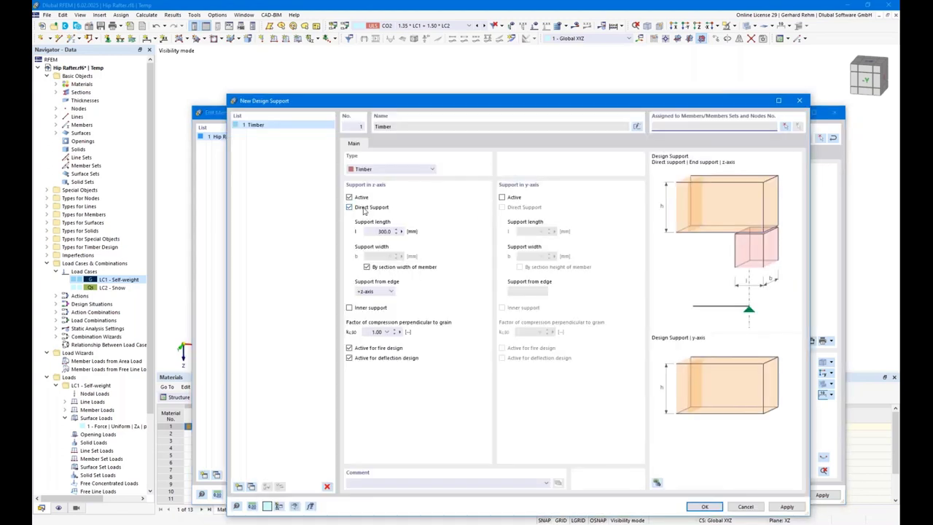
pyautogui.doubleClick(396, 231)
pyautogui.doubleClick(370, 332)
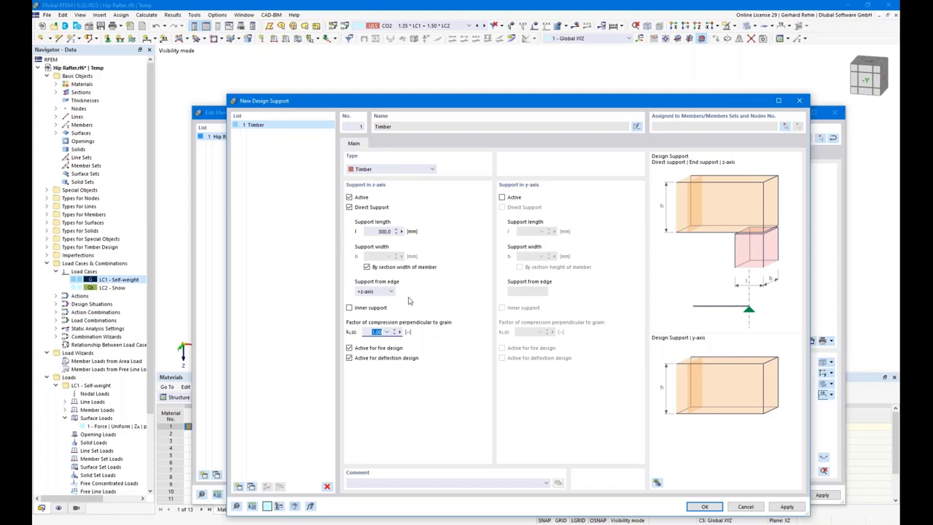
pyautogui.click(349, 208)
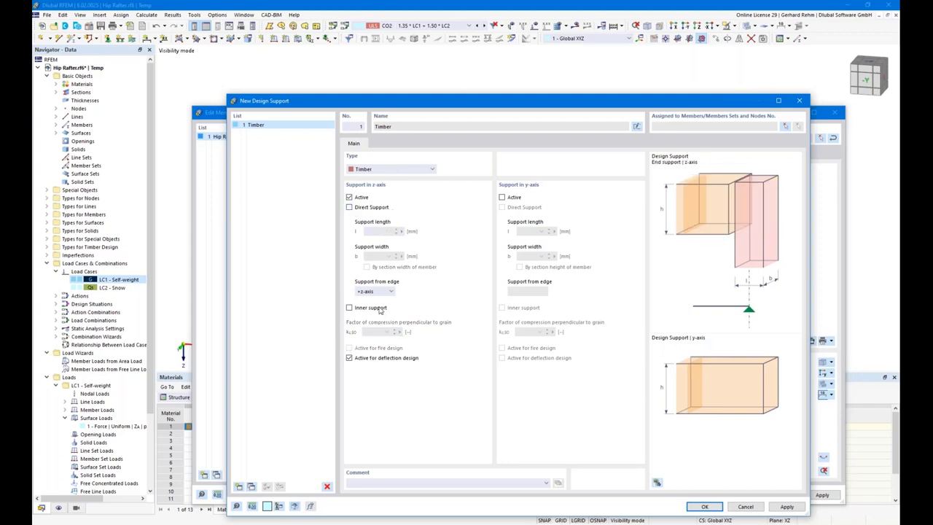
pyautogui.click(705, 508)
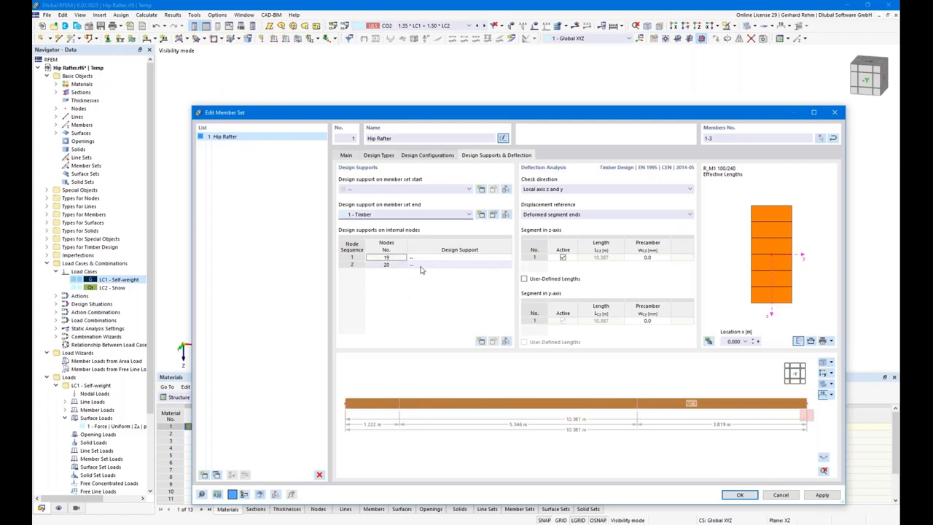
# Assign the timber design support to internal nodes 19 and 20 of the hip rafter
pyautogui.click(448, 256)
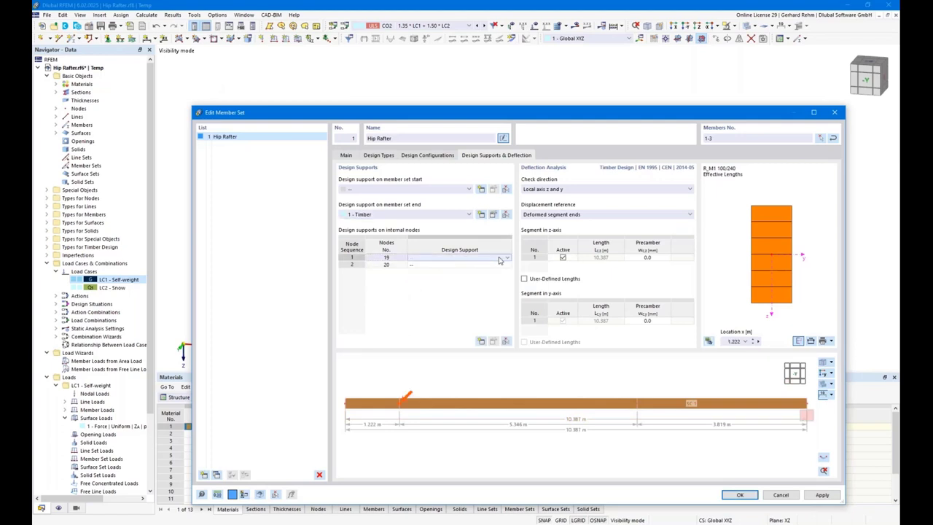
pyautogui.click(448, 257)
pyautogui.click(483, 274)
pyautogui.click(473, 264)
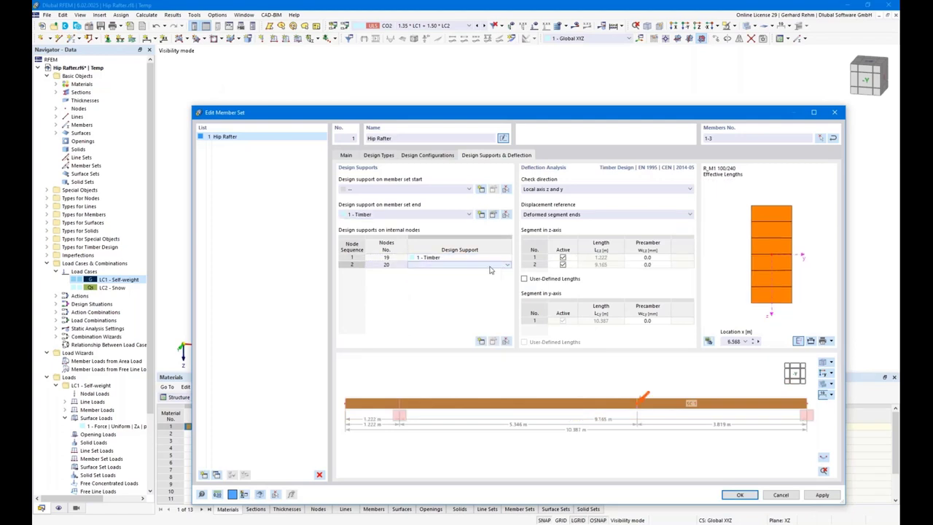
pyautogui.click(474, 265)
pyautogui.click(472, 281)
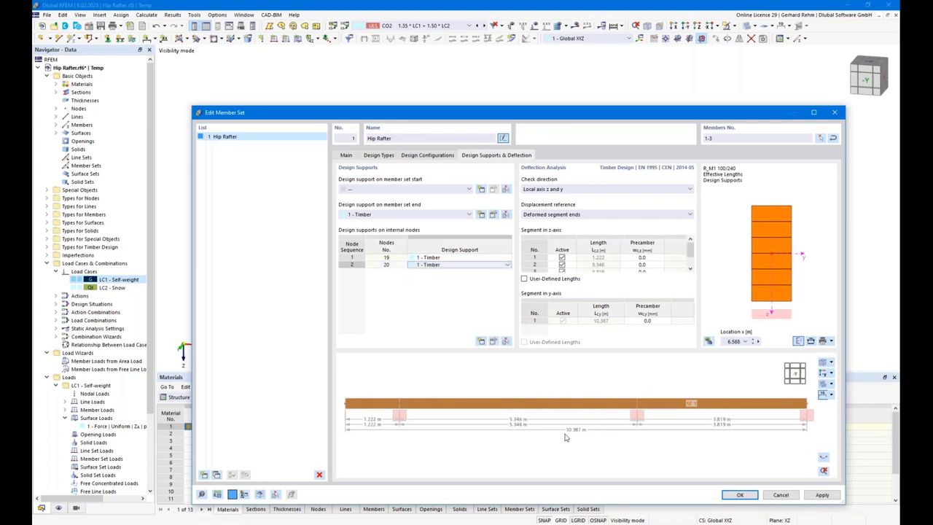
# Set the deflection check direction to Local axis z and accept the member set settings
pyautogui.click(543, 189)
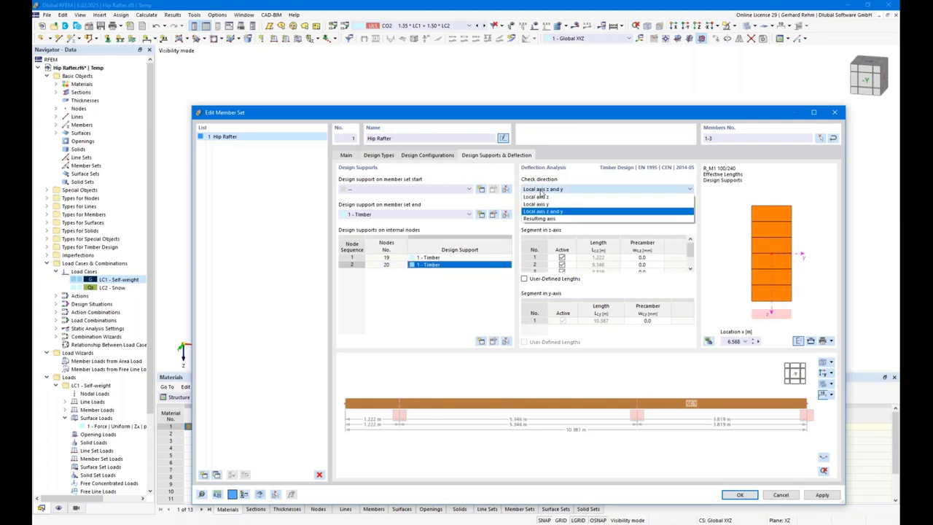
pyautogui.click(545, 198)
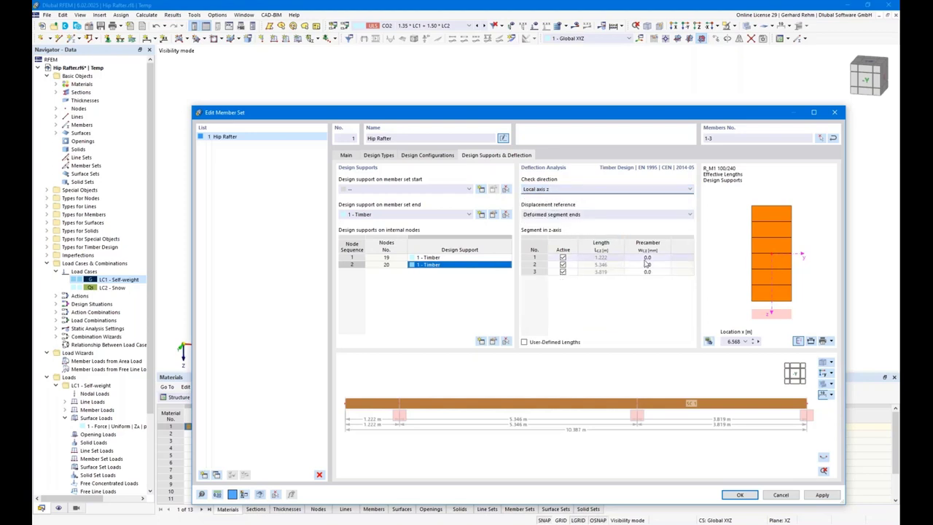
pyautogui.scroll(-1, 372, 424)
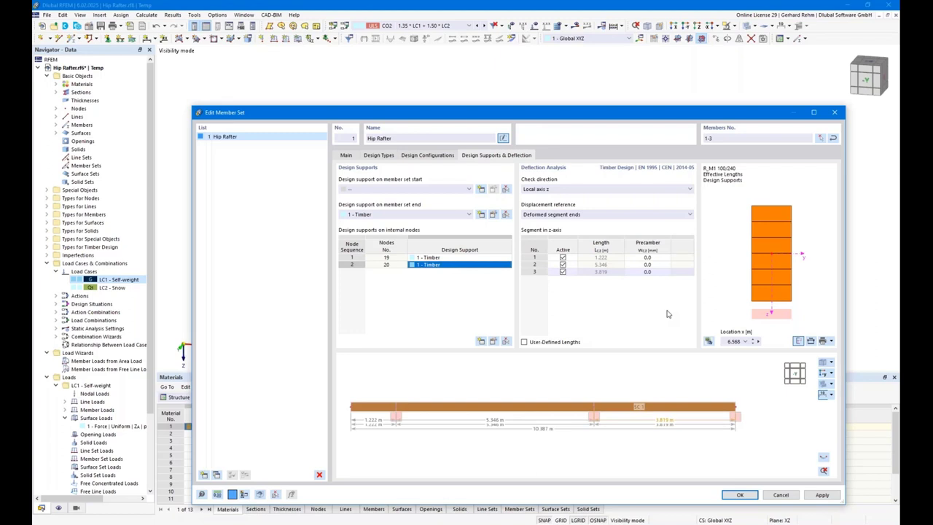
pyautogui.click(738, 494)
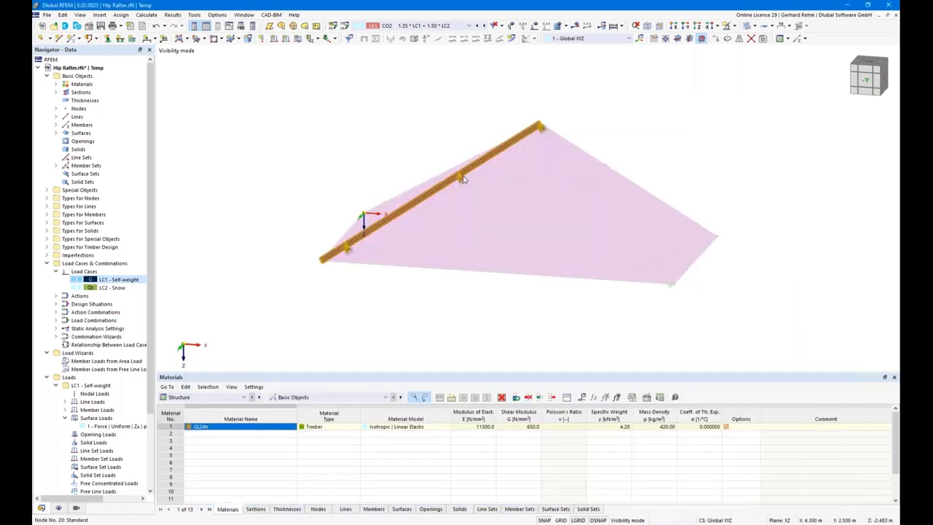
# Turn off showing hidden objects in the background so only the hip rafter is displayed
pyautogui.scroll(3, 464, 182)
pyautogui.scroll(-3, 463, 186)
pyautogui.rightClick(417, 155)
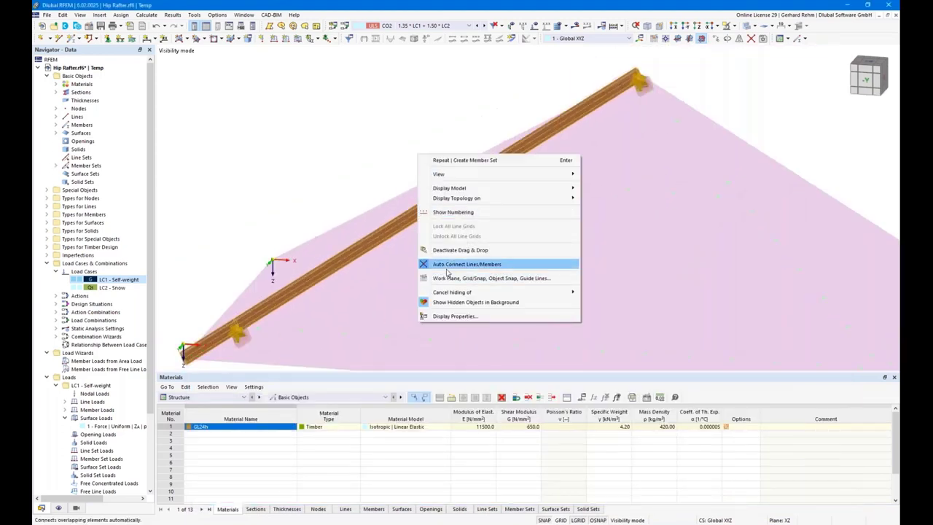
pyautogui.click(443, 304)
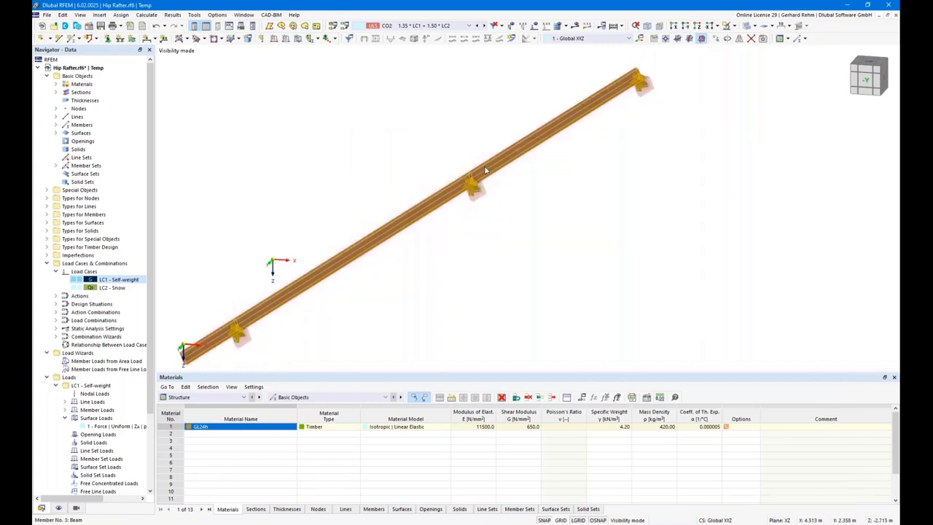
# Turn off the display of design supports and member sets in the model view
pyautogui.click(58, 507)
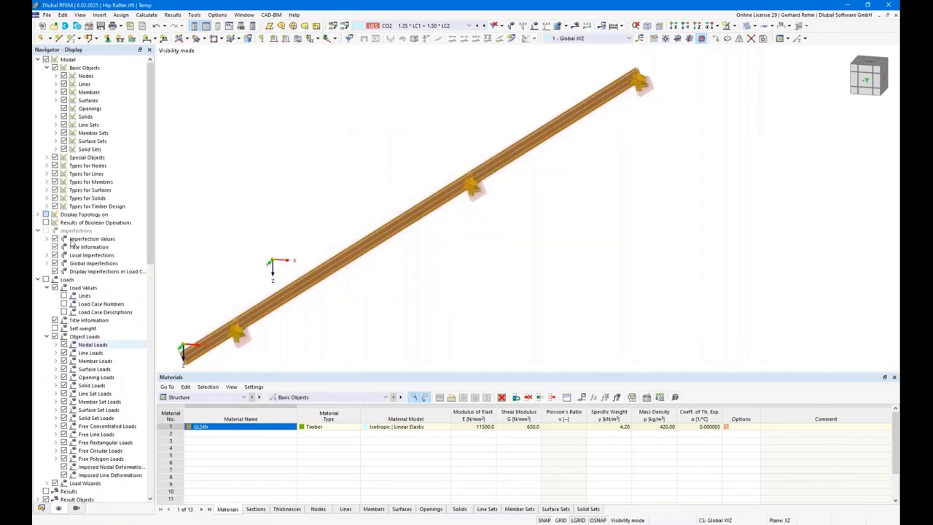
pyautogui.click(46, 182)
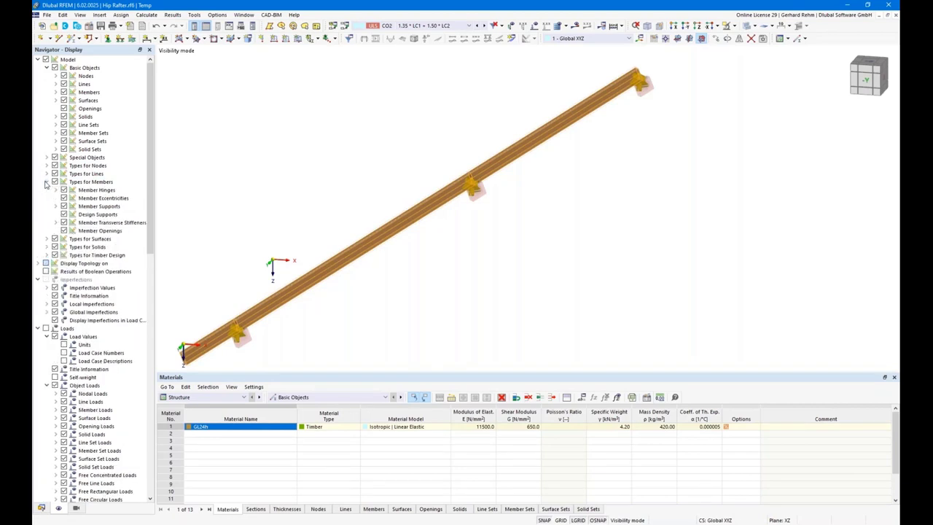
pyautogui.click(63, 214)
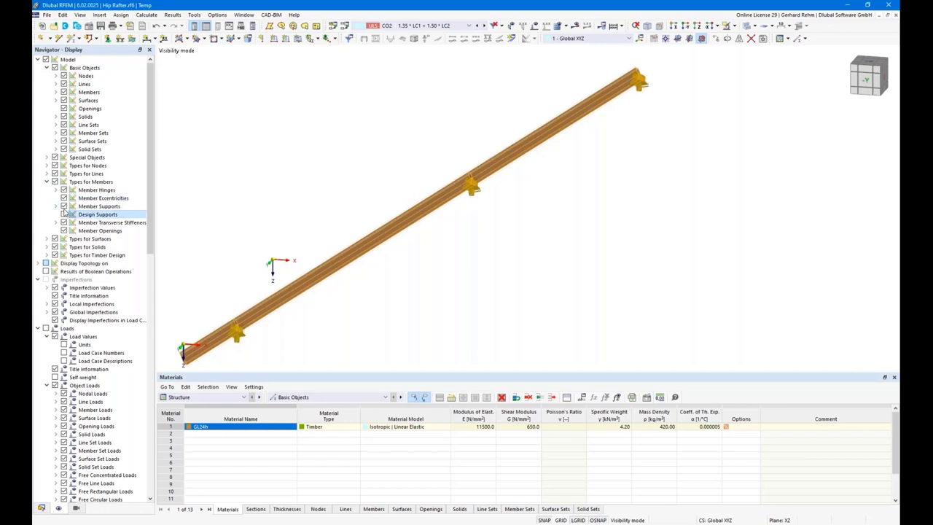
pyautogui.click(70, 133)
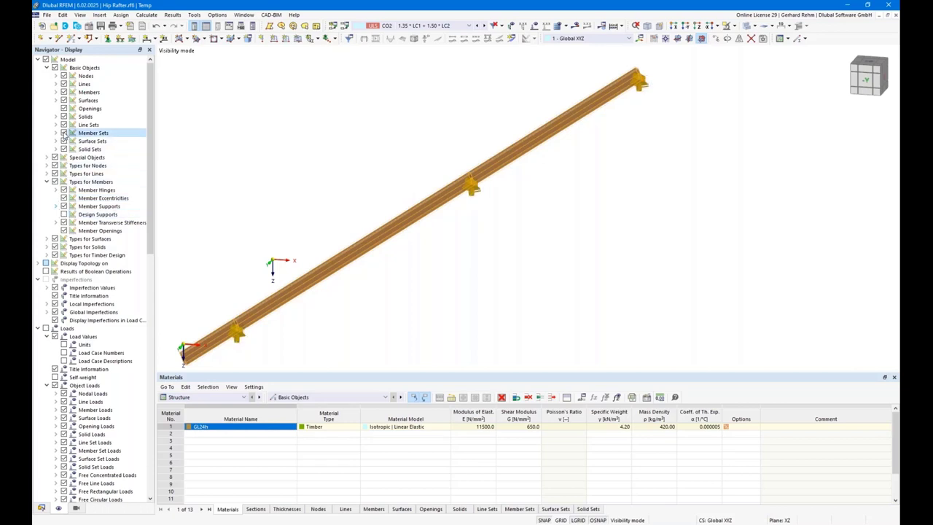
# Display the model as a wireframe and stop considering colors in wireframe display
pyautogui.click(745, 26)
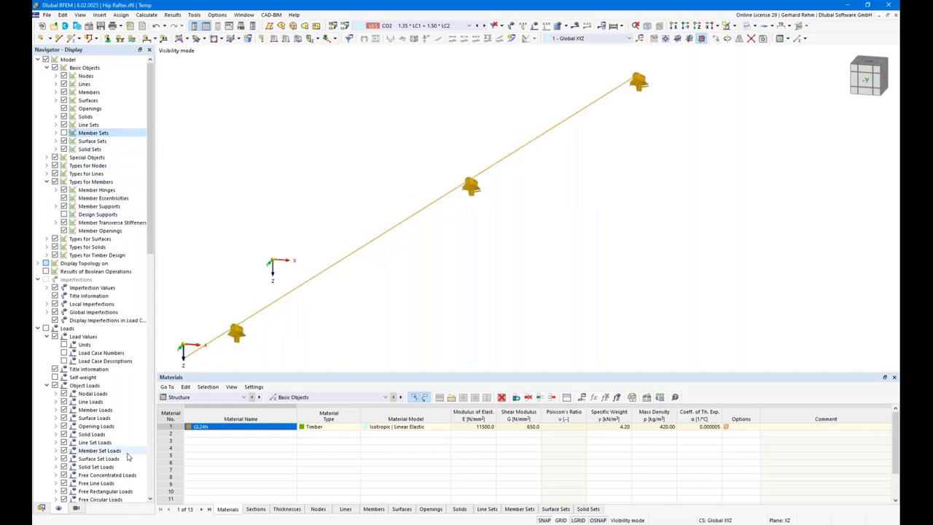
pyautogui.scroll(-15, 77, 479)
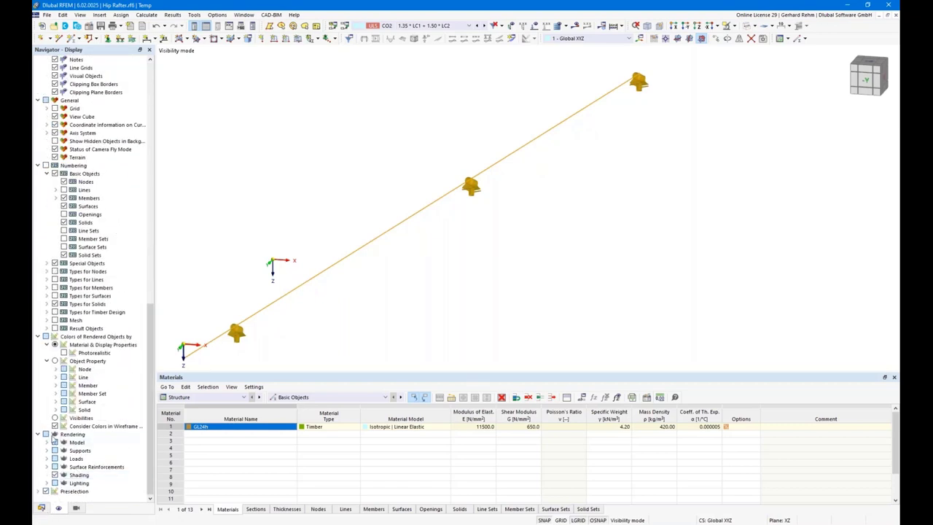
pyautogui.click(56, 426)
pyautogui.scroll(-3, 470, 235)
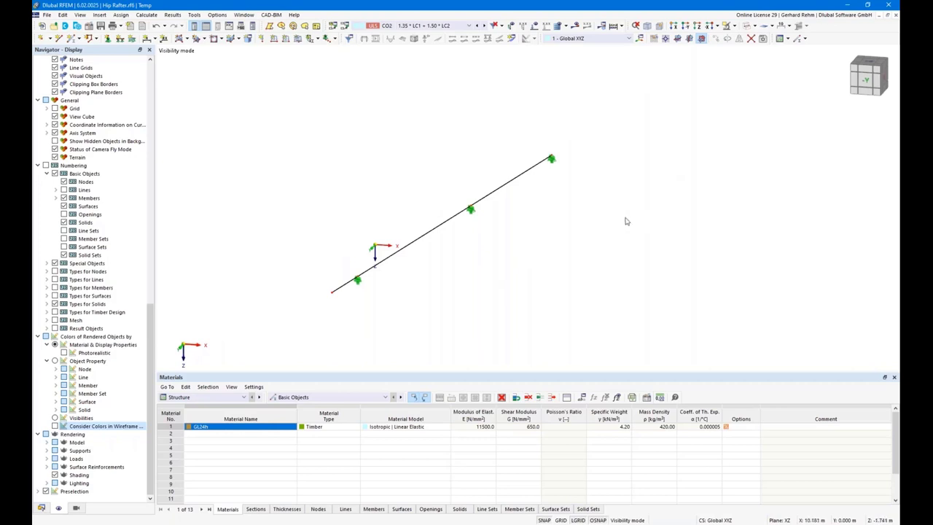
pyautogui.moveTo(624, 220)
pyautogui.mouseDown(button='right')
pyautogui.moveTo(535, 206)
pyautogui.moveTo(631, 232)
pyautogui.mouseUp(button='right')
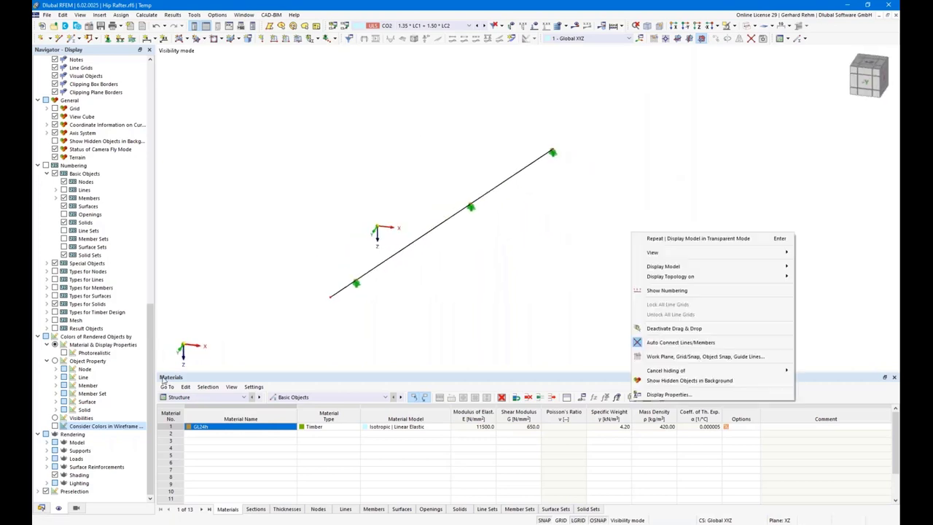
# Change the LC2 snow surface load to 2.00 kN/m² in global Z direction on the projected area
pyautogui.click(41, 507)
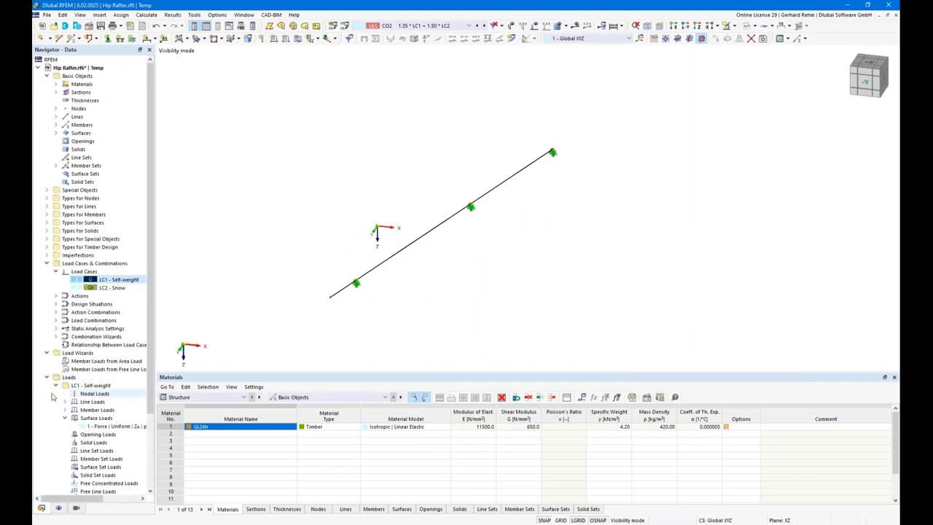
pyautogui.click(56, 385)
pyautogui.click(56, 394)
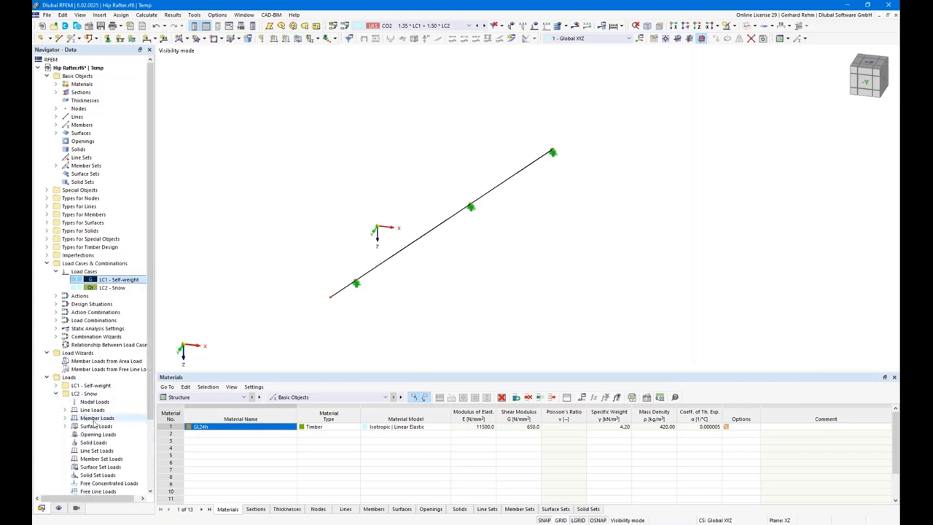
pyautogui.scroll(-3, 73, 379)
pyautogui.doubleClick(95, 353)
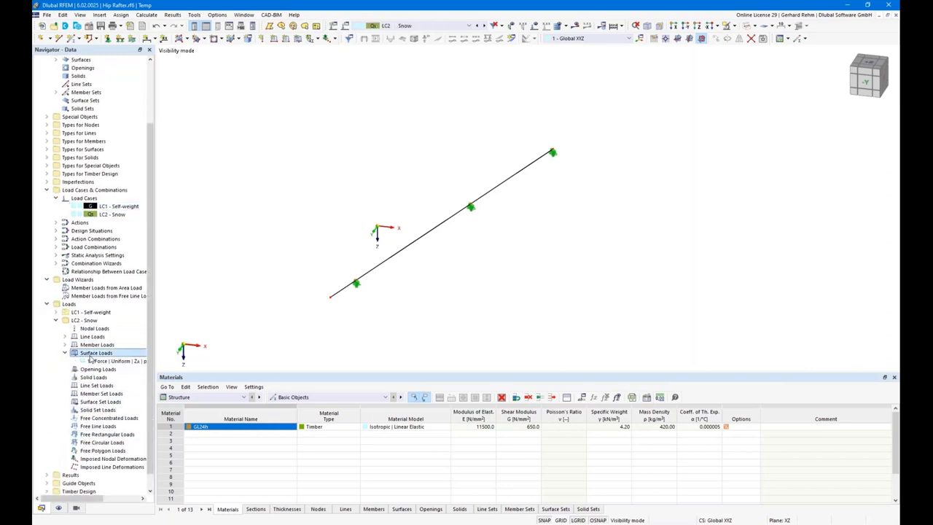
pyautogui.doubleClick(117, 361)
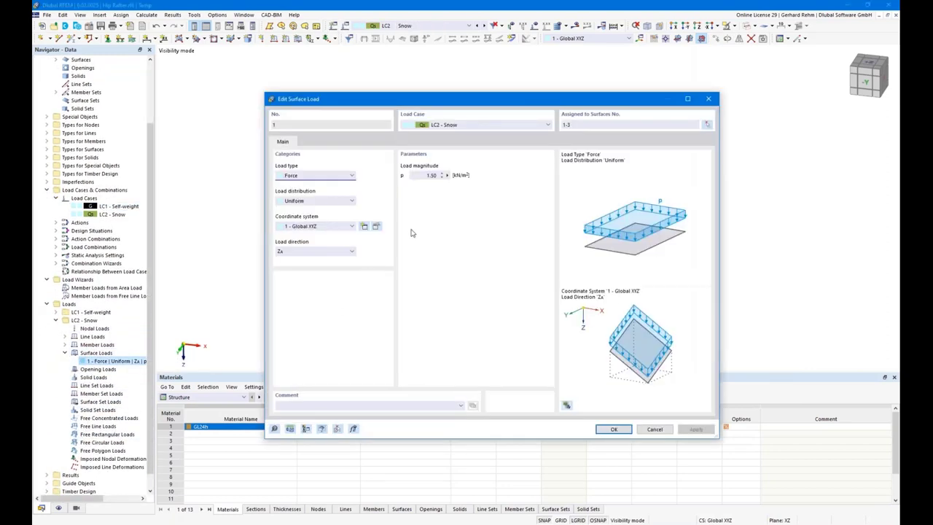
pyautogui.click(426, 175)
pyautogui.write('2')
pyautogui.click(339, 251)
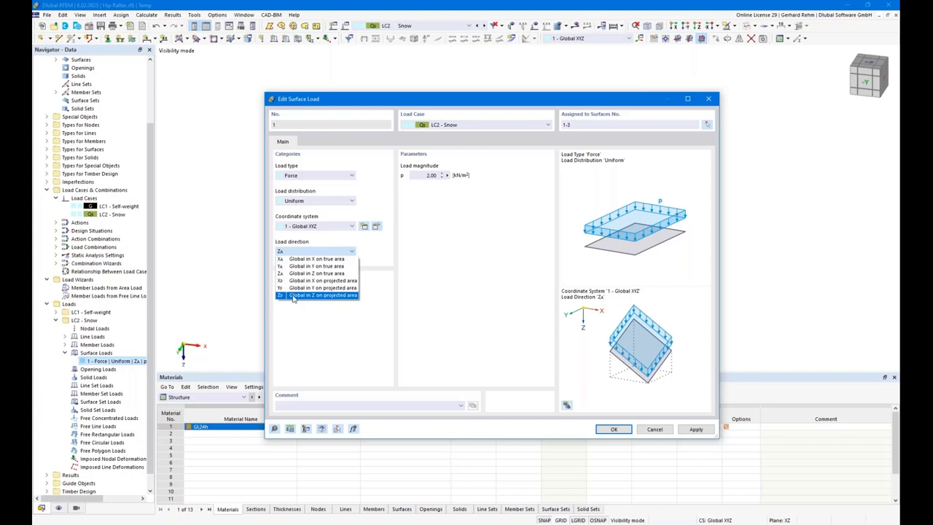
pyautogui.click(294, 295)
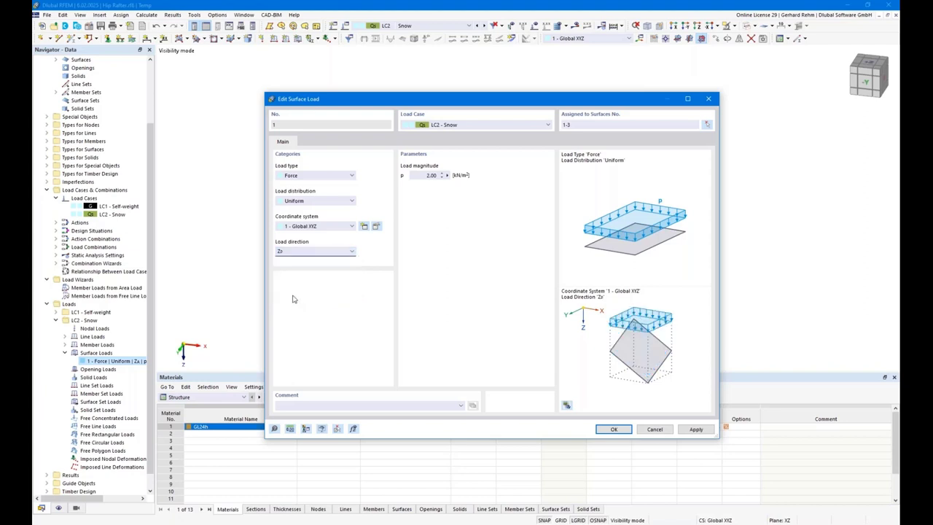
pyautogui.click(613, 430)
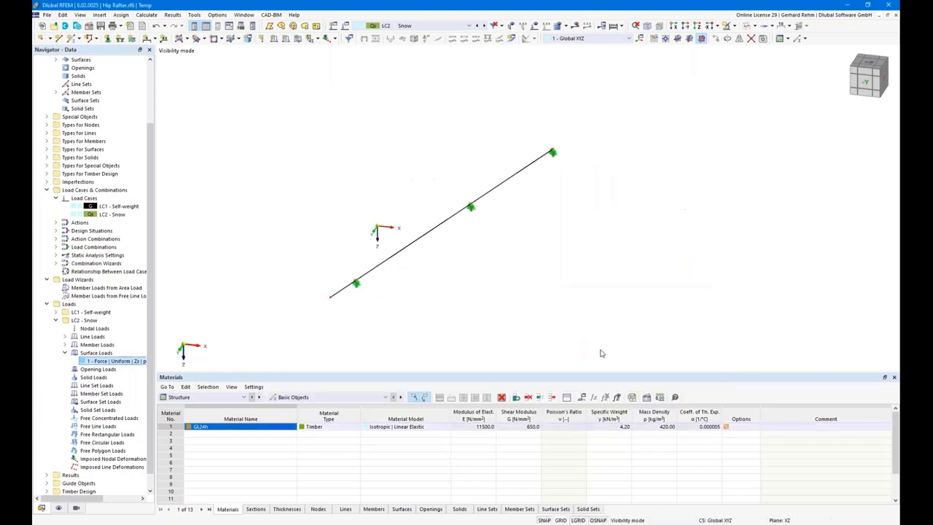
# Display the LC2 snow loads and limit them to those acting on the visible hip rafter
pyautogui.click(535, 26)
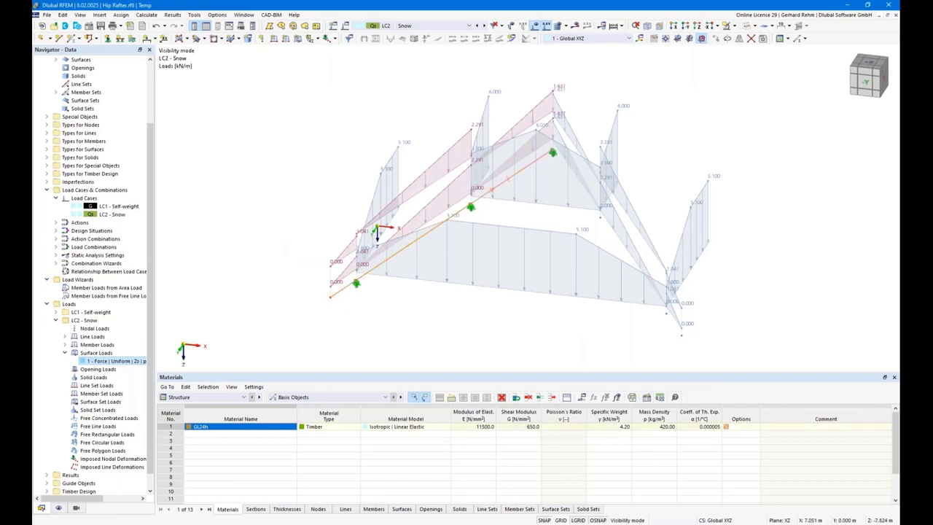
pyautogui.click(721, 26)
pyautogui.click(720, 77)
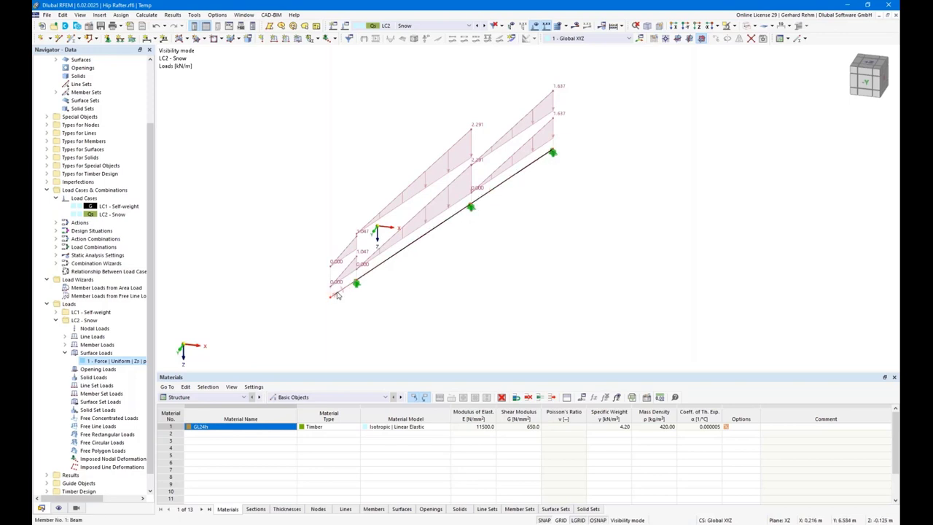
# Cancel the visibility mode and turn off the separate load transfer display on surface 2 to show the snow as surface loads
pyautogui.click(57, 508)
pyautogui.scroll(10, 73, 219)
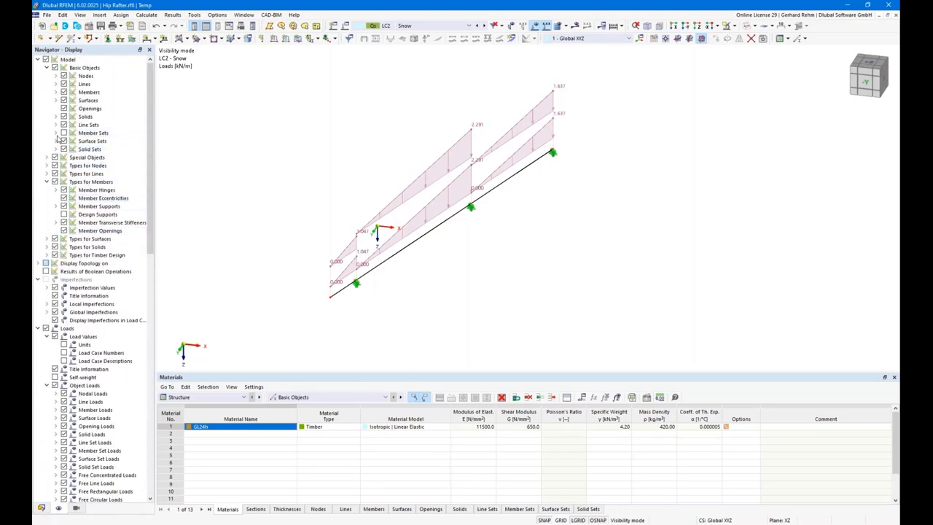
pyautogui.click(747, 24)
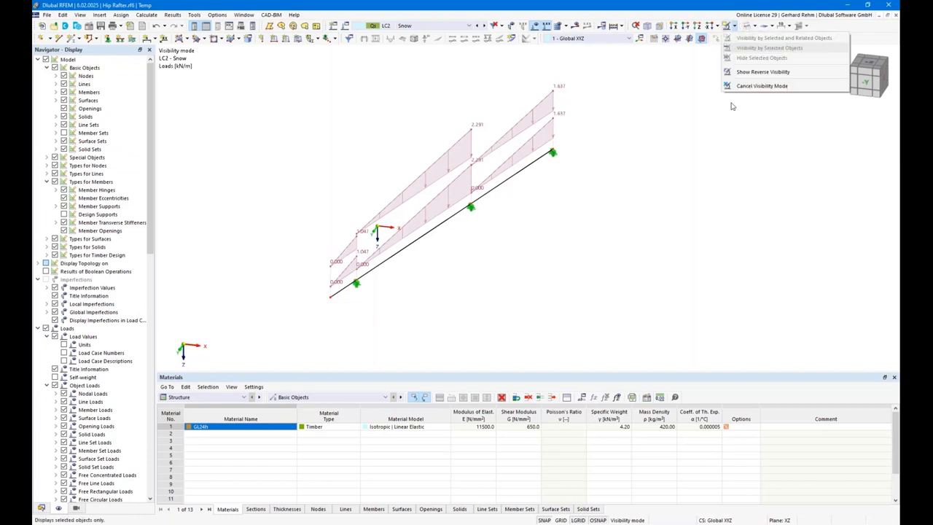
pyautogui.click(743, 83)
pyautogui.rightClick(420, 299)
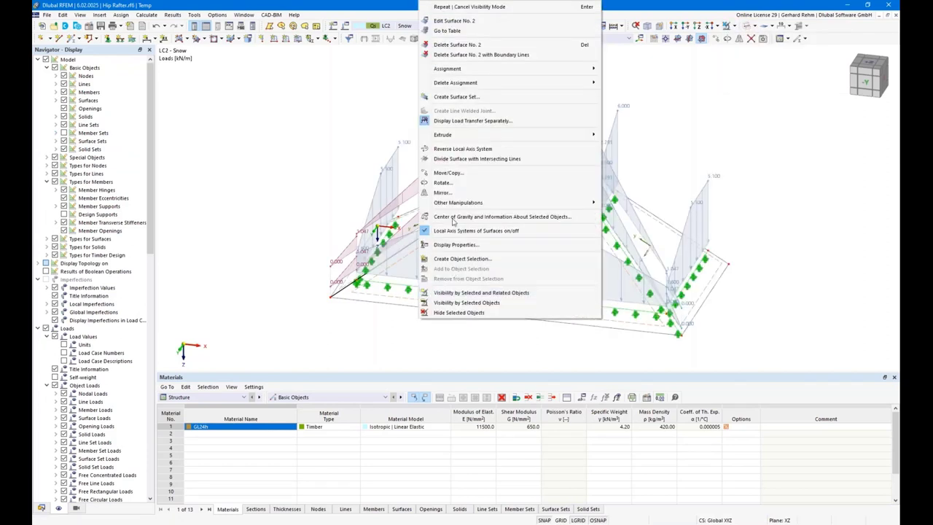
pyautogui.click(452, 121)
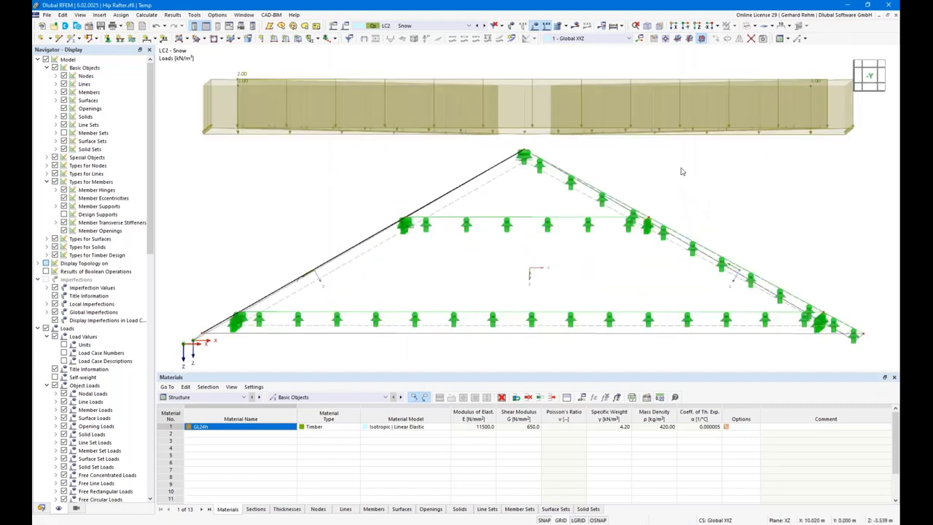
pyautogui.scroll(-2, 659, 157)
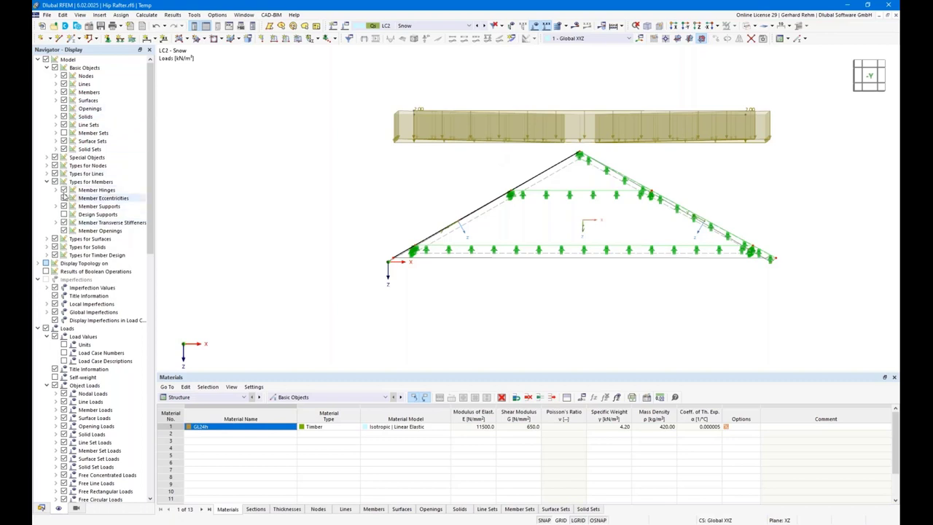
# Turn the separate load transfer display on surfaces back on and isolate the hip rafter with its snow member loads
pyautogui.click(54, 101)
pyautogui.click(73, 165)
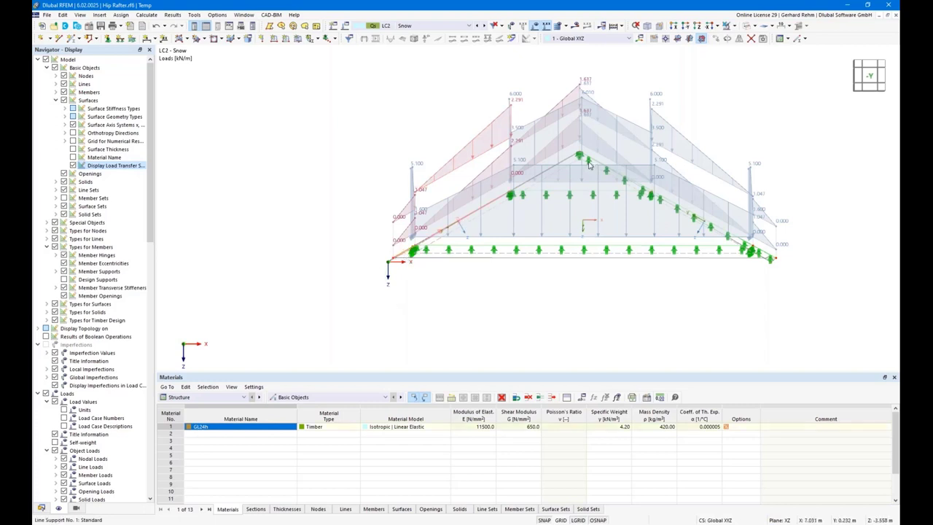
pyautogui.click(730, 27)
pyautogui.click(740, 42)
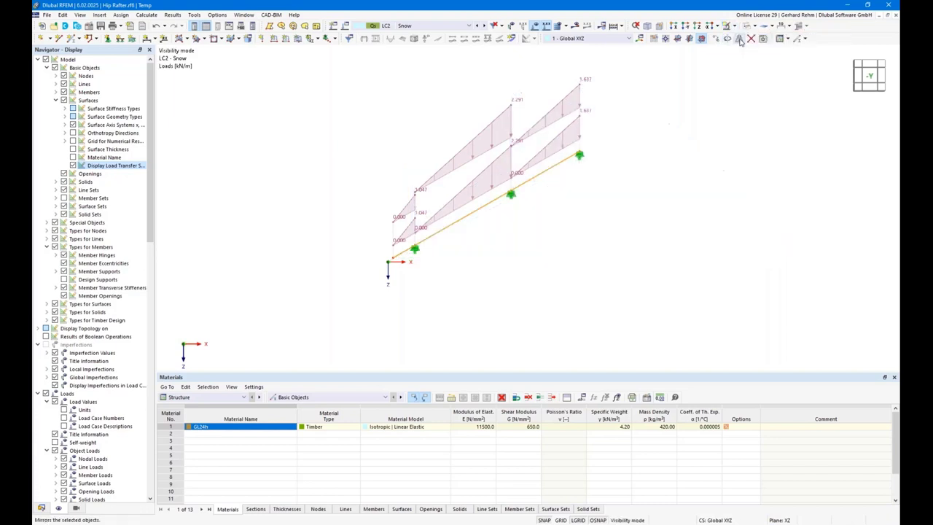
# Exclude the individual members from the timber design objects so that only member sets are designed
pyautogui.click(180, 398)
pyautogui.click(184, 419)
pyautogui.click(175, 441)
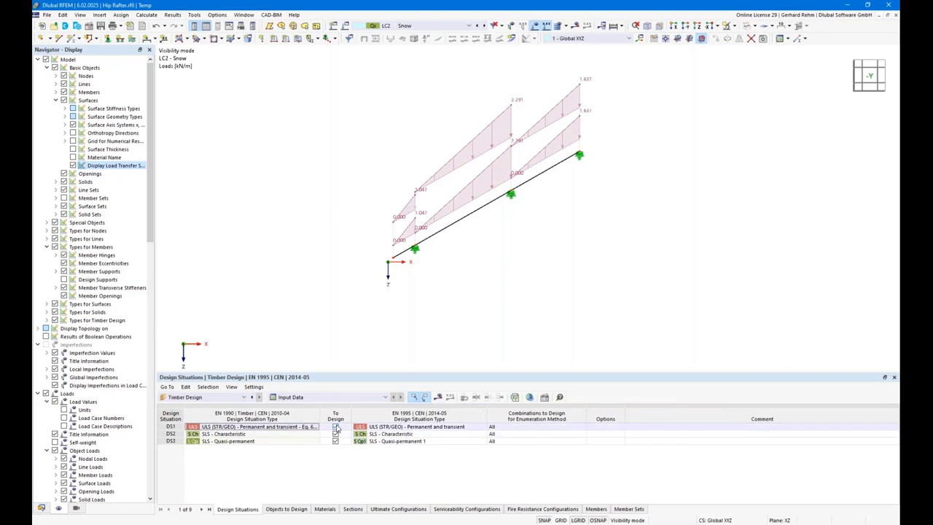
pyautogui.click(277, 510)
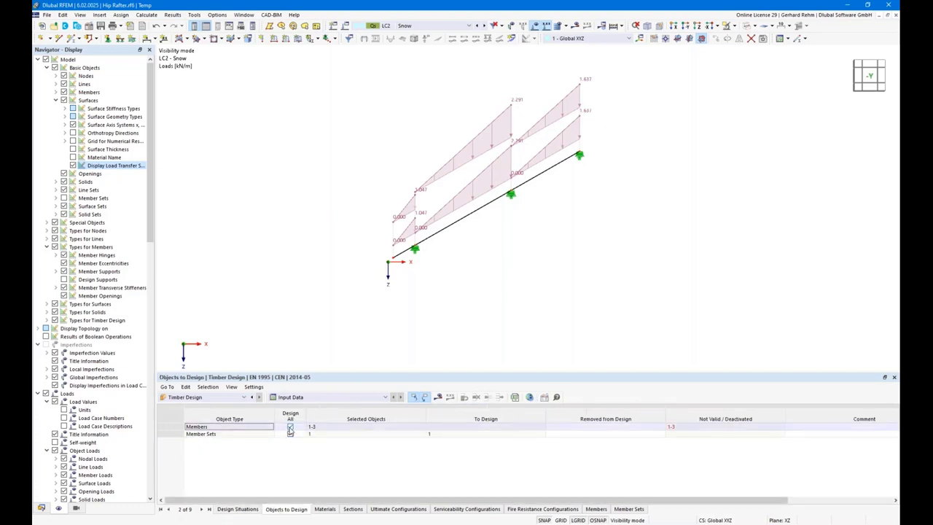
pyautogui.doubleClick(474, 215)
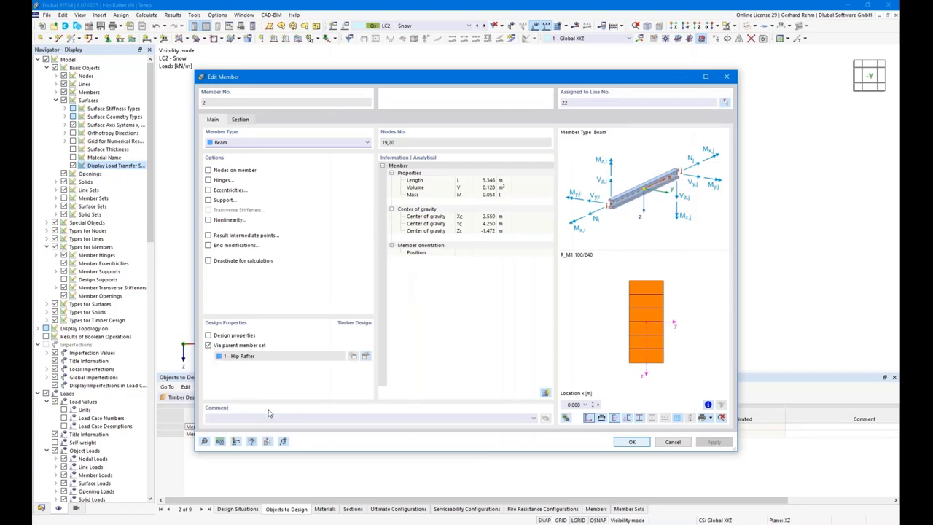
pyautogui.press('Escape')
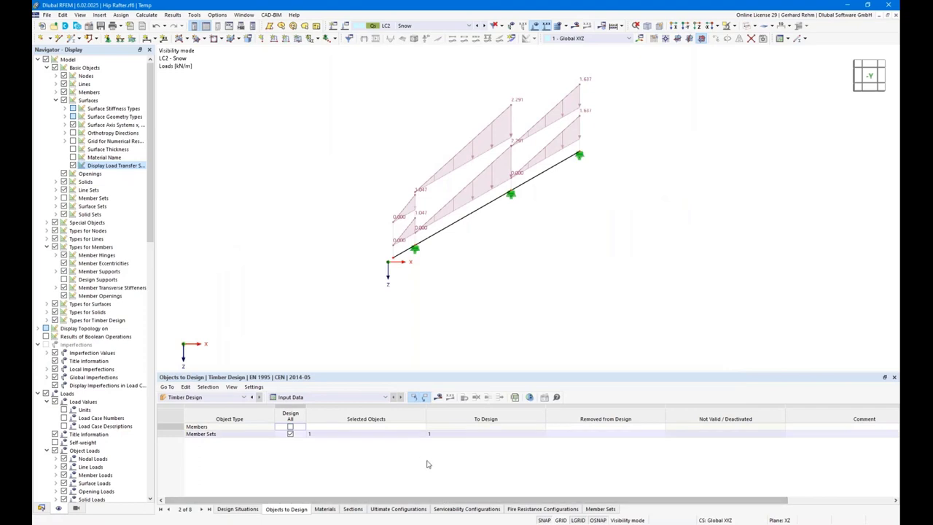
# Run the timber design calculation and hide the loads to examine the design ratios and exceeded serviceability checks along the hip rafter
pyautogui.click(439, 397)
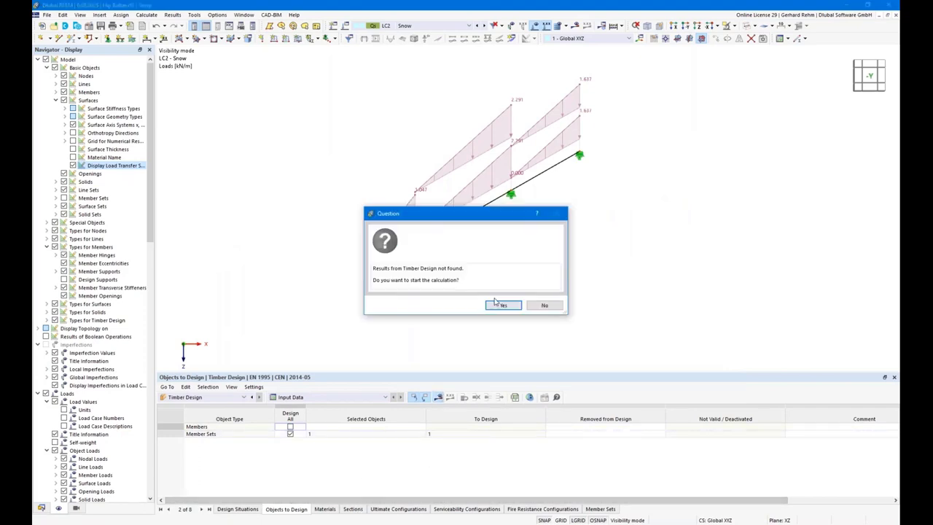
pyautogui.click(501, 305)
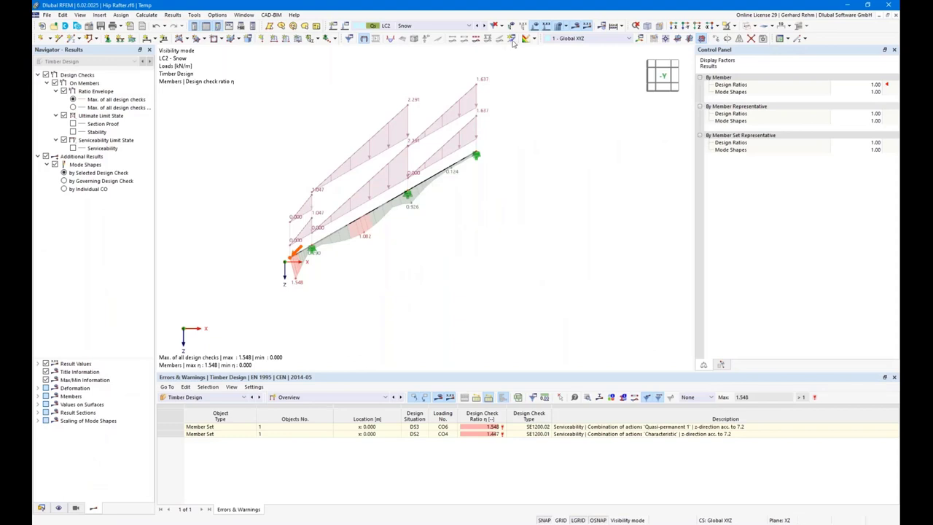
pyautogui.click(534, 26)
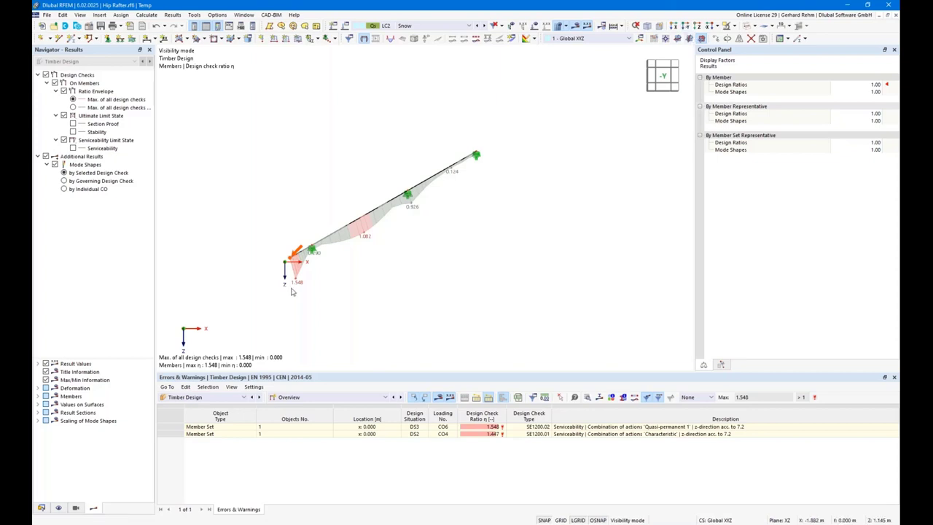
pyautogui.scroll(4, 297, 290)
pyautogui.keyDown('ctrl'); pyautogui.moveTo(405, 266); pyautogui.dragTo(345, 260, button='middle'); pyautogui.keyUp('ctrl')
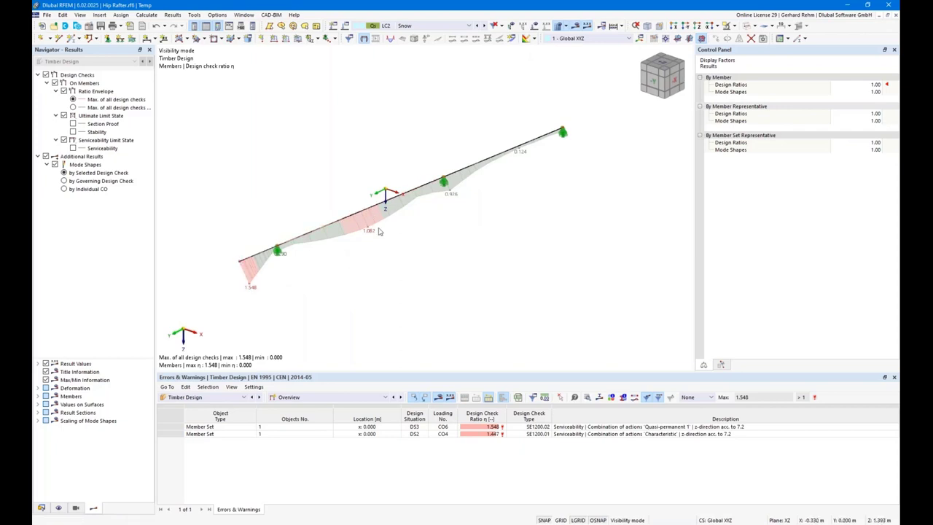
pyautogui.click(565, 434)
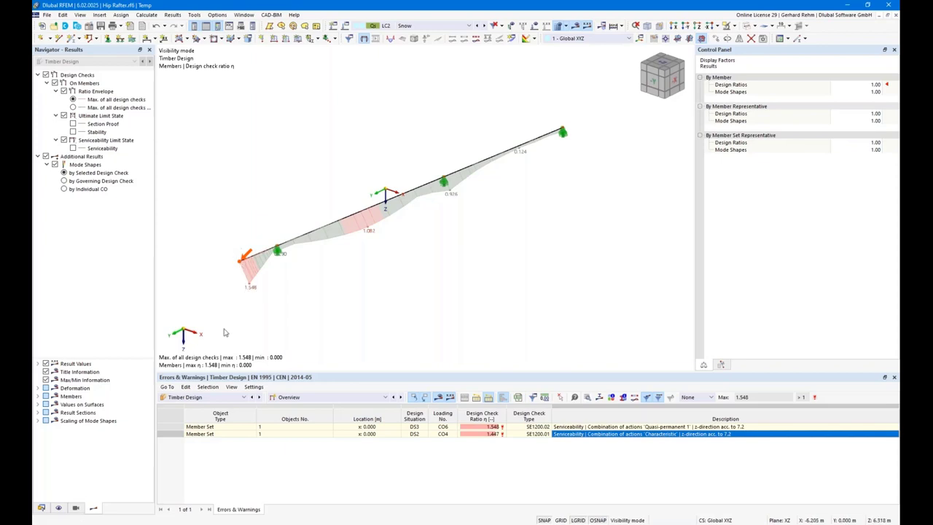
# Deactivate segment 1, the cantilever at the start, in the deflection analysis of the Hip Rafter member set
pyautogui.click(40, 507)
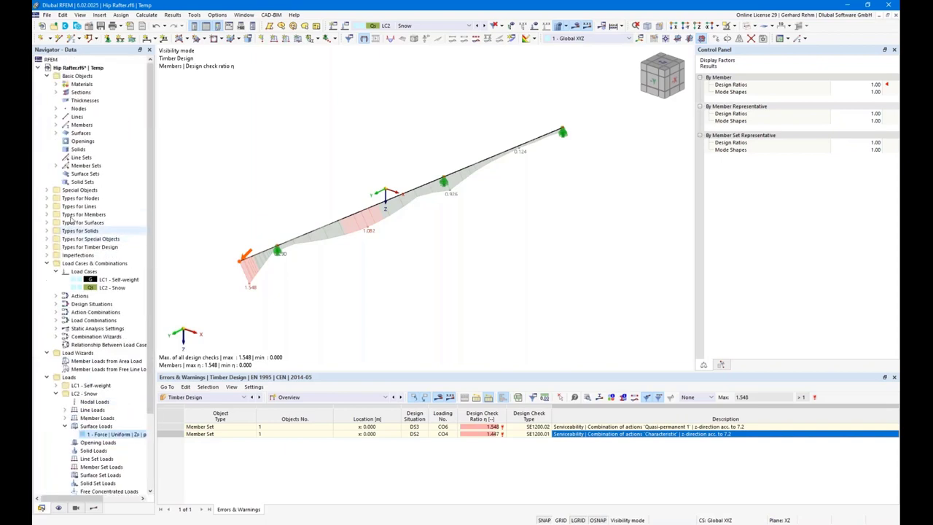
pyautogui.click(55, 165)
pyautogui.click(93, 173)
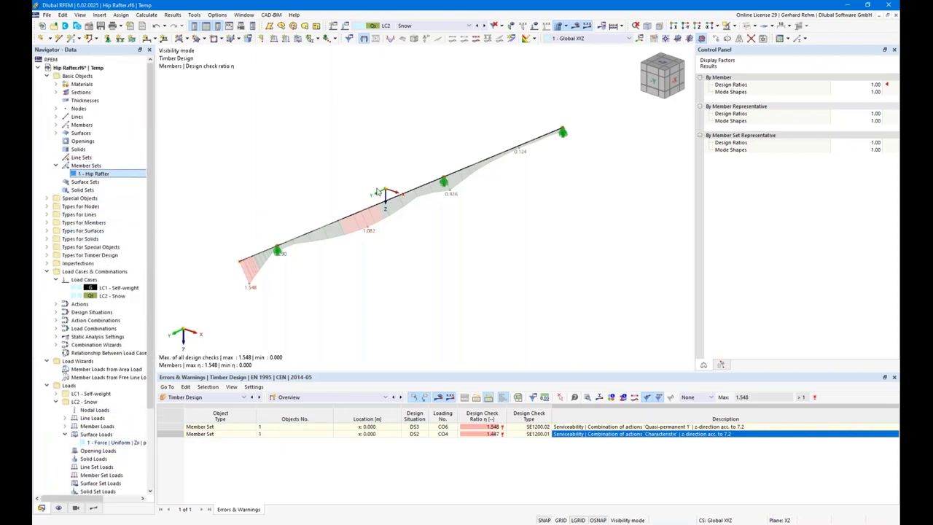
pyautogui.doubleClick(93, 173)
pyautogui.click(482, 155)
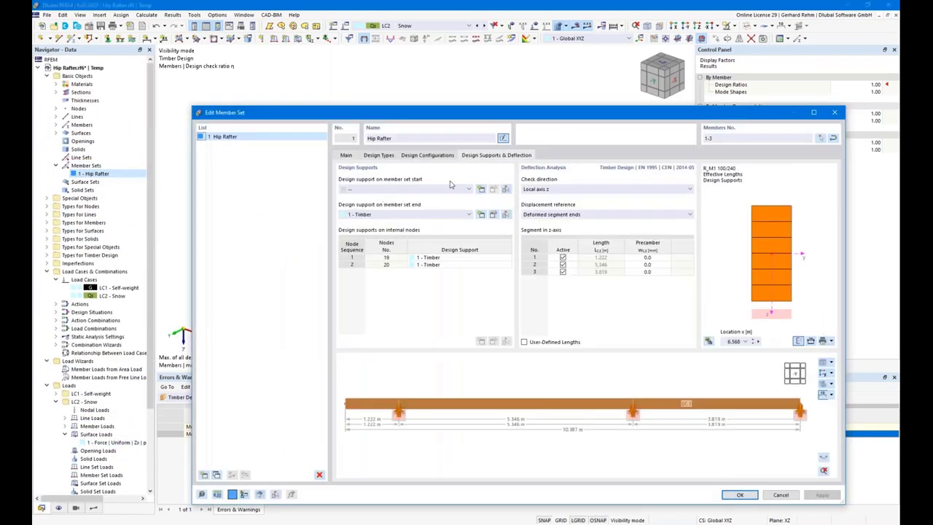
pyautogui.click(563, 258)
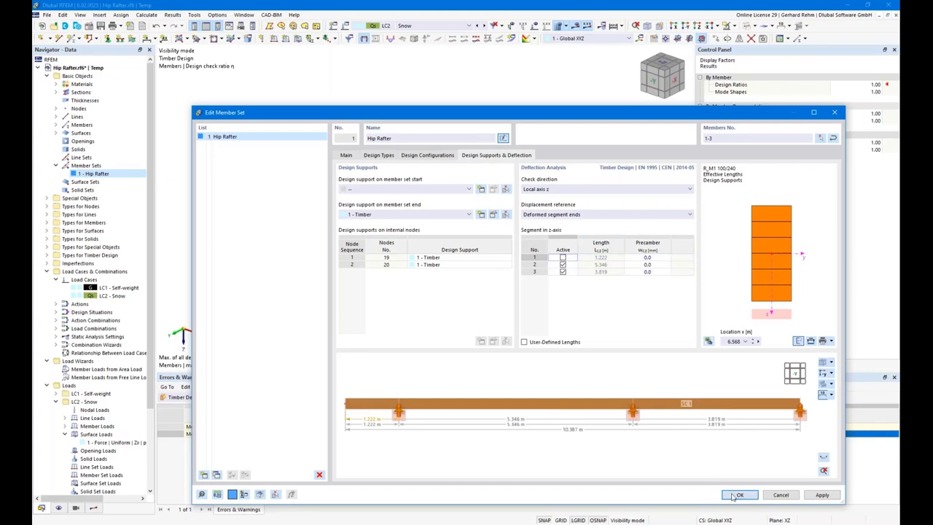
pyautogui.press('Return')
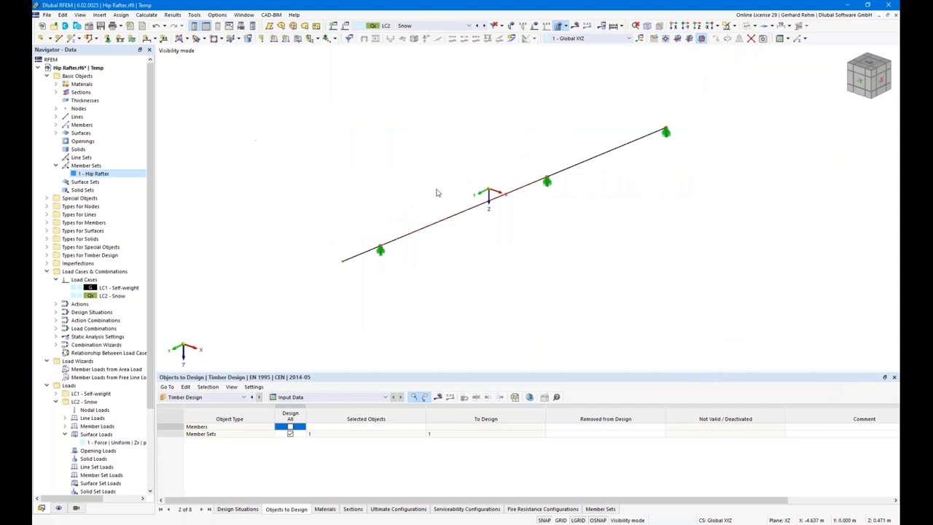
# Set the width b of the hip rafter's rectangular GL24h section to 120 mm
pyautogui.click(56, 92)
pyautogui.doubleClick(97, 101)
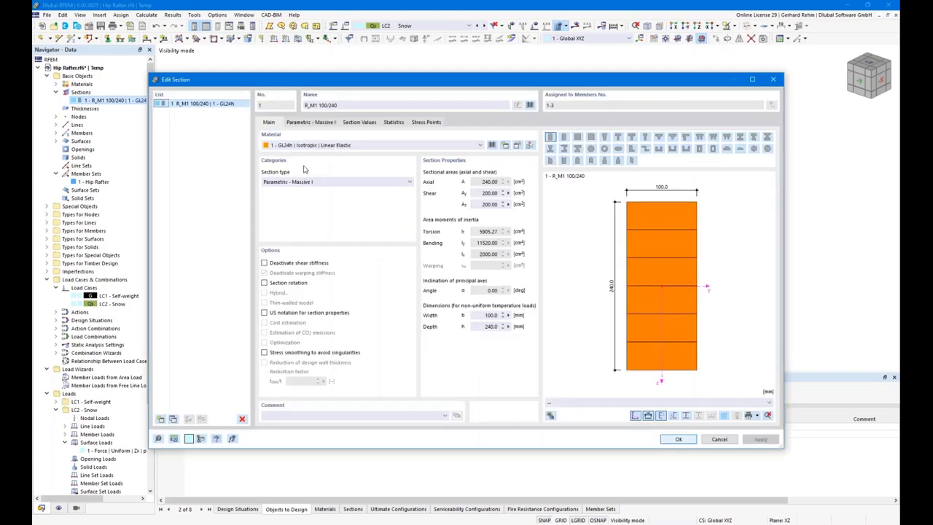
pyautogui.click(313, 123)
pyautogui.write('120')
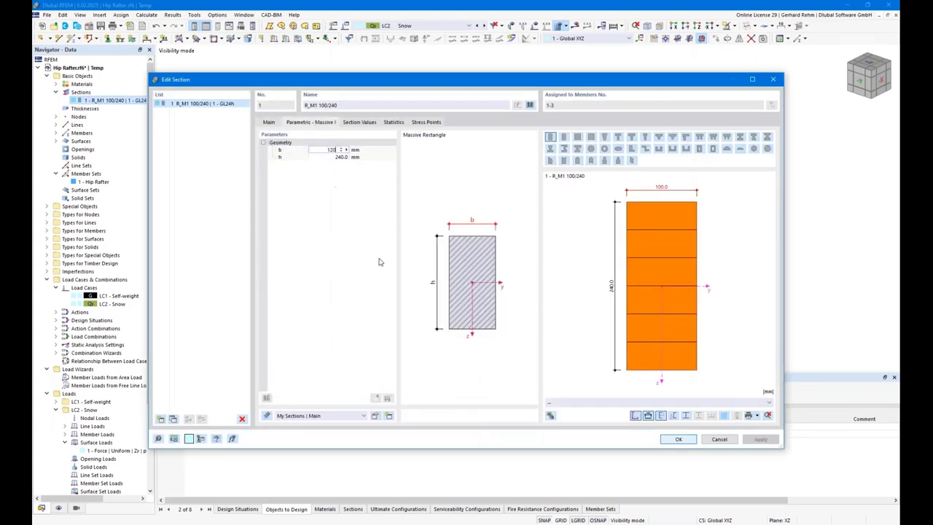
pyautogui.press('Return')
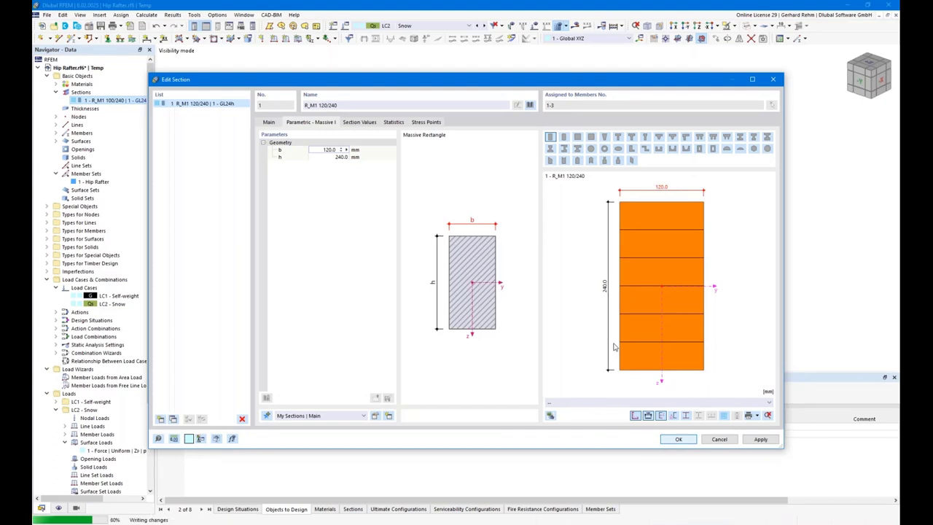
pyautogui.press('Return')
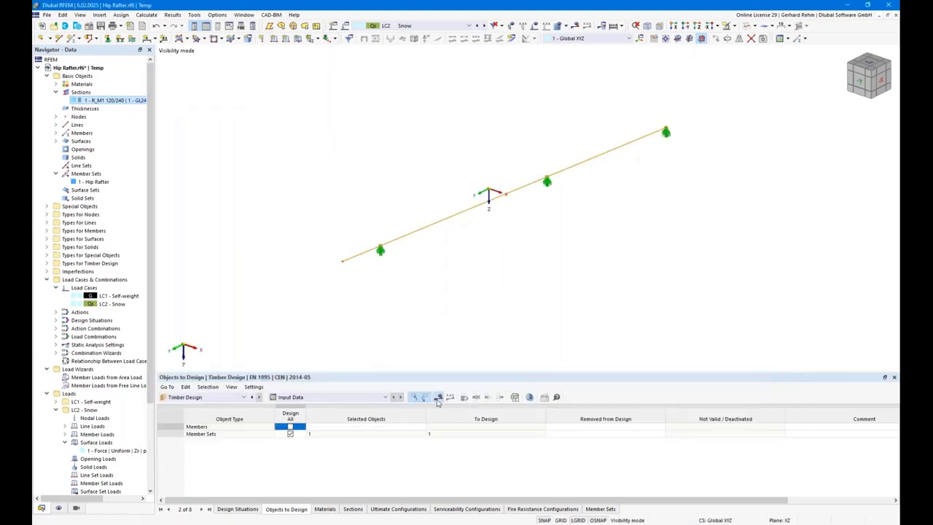
# Recalculate the timber design and switch the display to design situation DS1, ULS (STR/GEO)
pyautogui.click(438, 397)
pyautogui.click(503, 307)
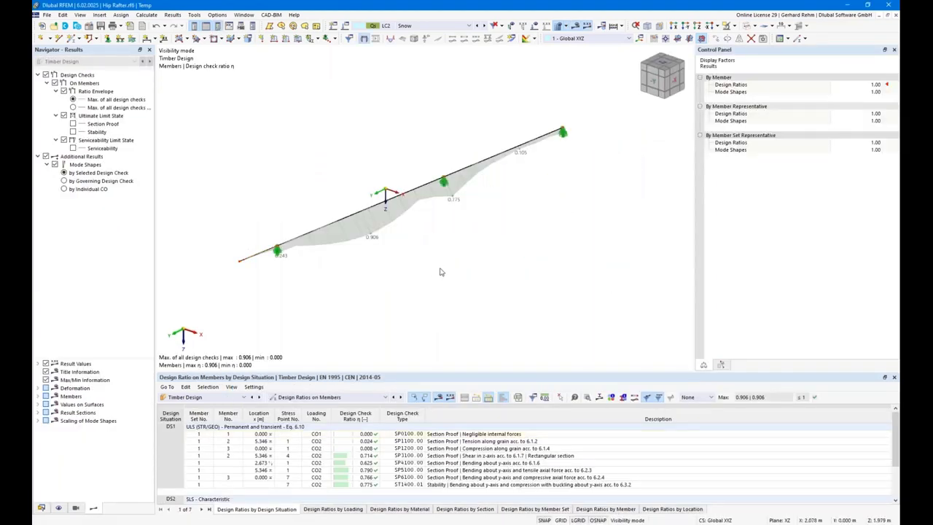
pyautogui.click(402, 27)
pyautogui.click(402, 49)
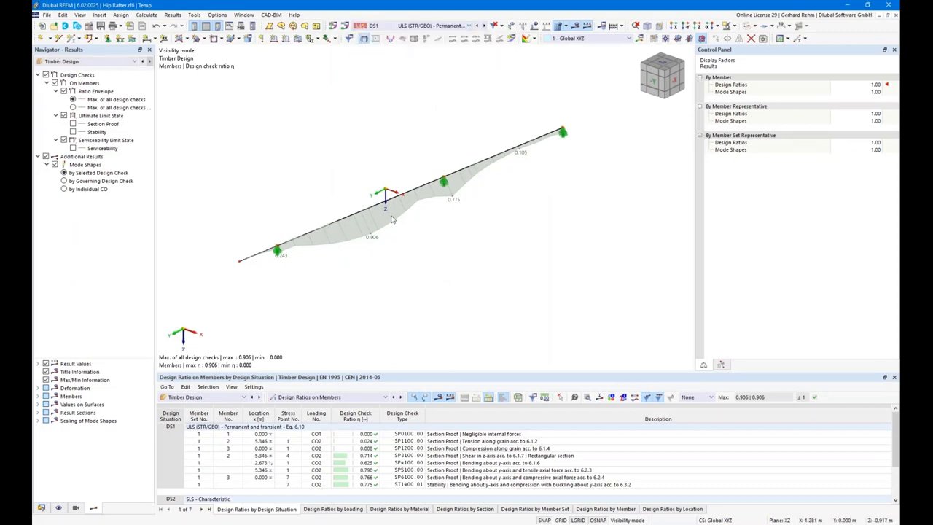
pyautogui.click(435, 25)
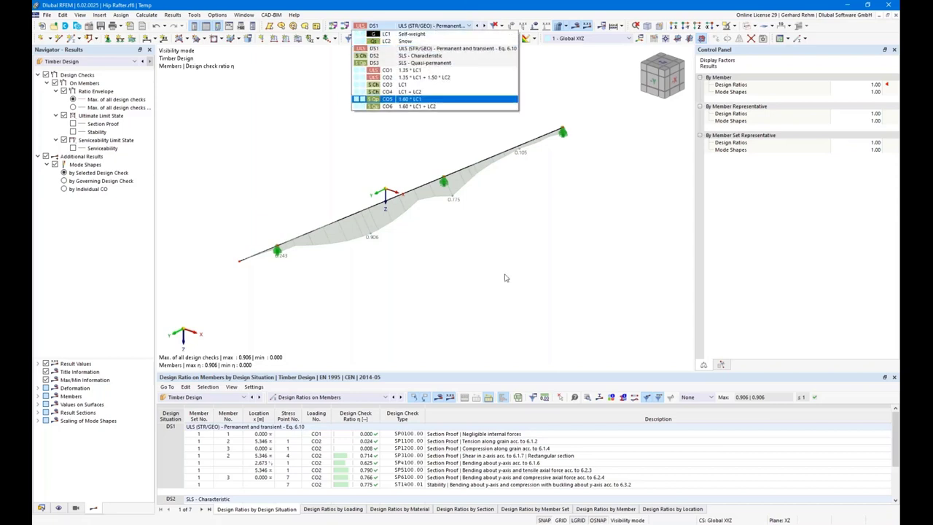
pyautogui.press('Escape')
# Enlarge the results table, list the design ratios by member set, and show only ratios above 0.01
pyautogui.moveTo(396, 371); pyautogui.dragTo(397, 290)
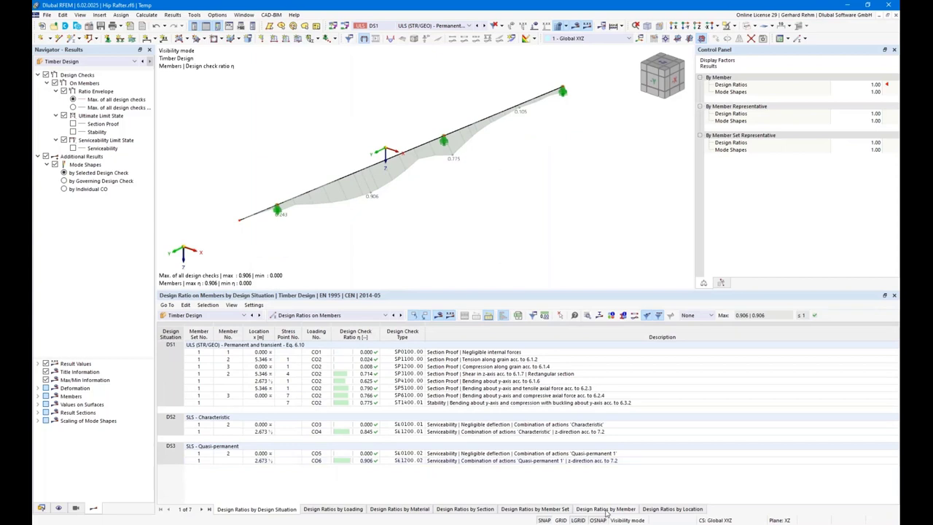
pyautogui.click(550, 510)
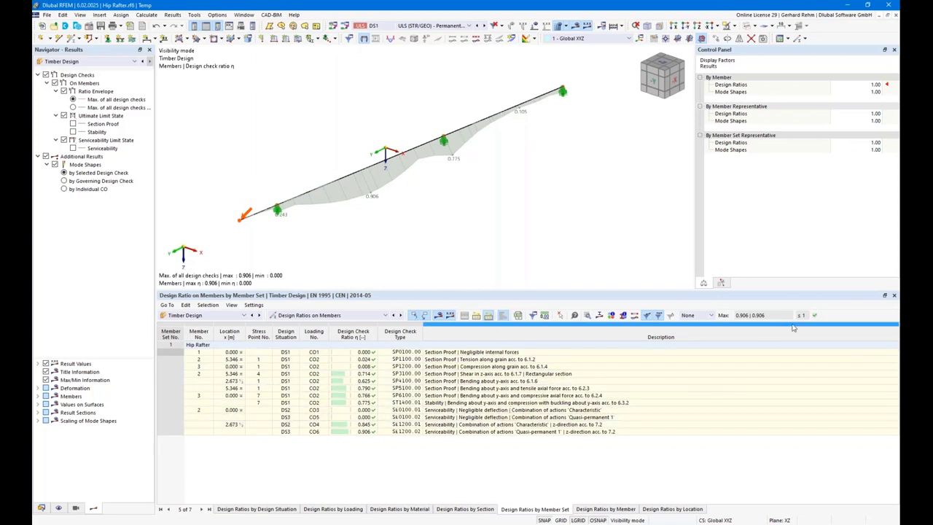
pyautogui.click(706, 315)
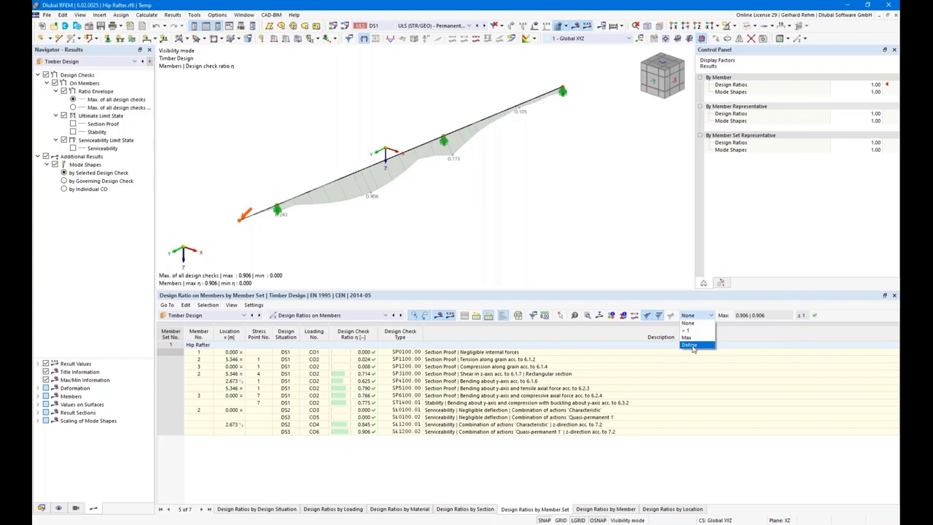
pyautogui.click(692, 347)
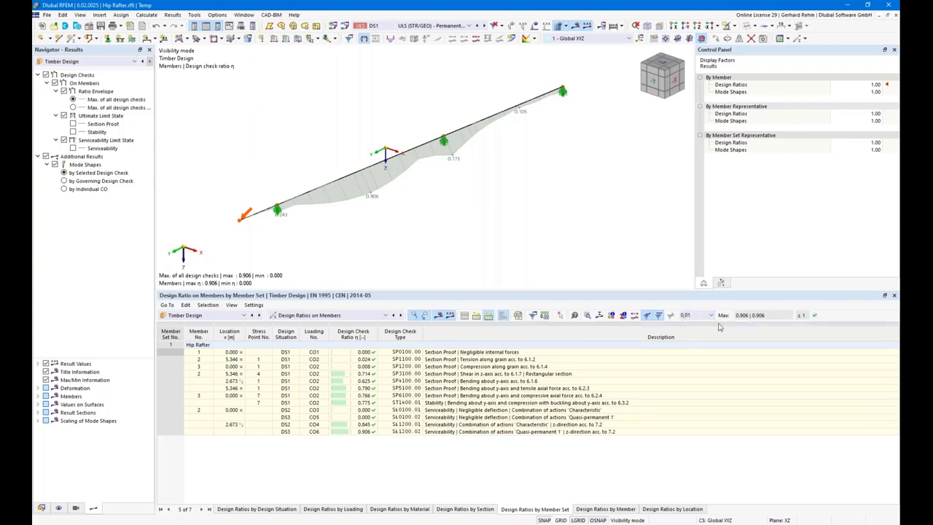
pyautogui.write('0.01')
pyautogui.press('Return')
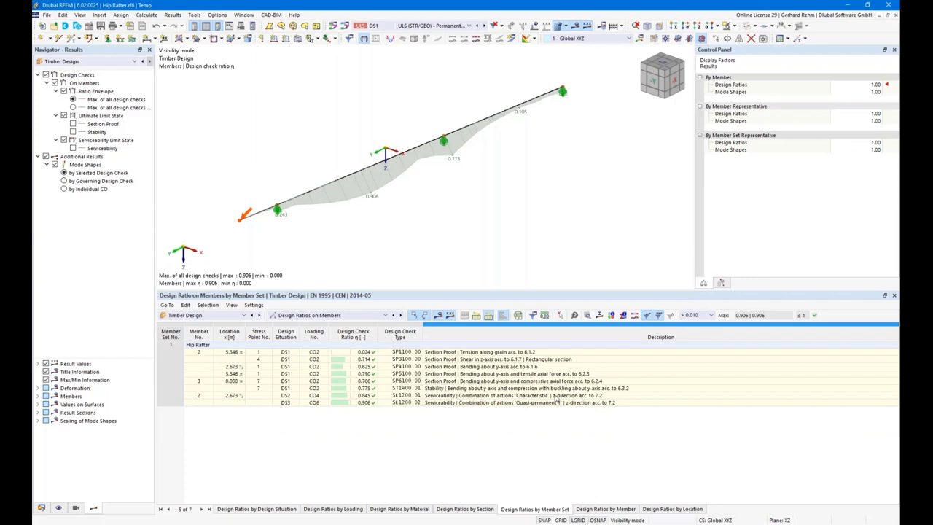
# Go through the hip rafter's section proofs for tension, shear, bending and combined axial force, examining their governing locations
pyautogui.click(440, 352)
pyautogui.click(438, 359)
pyautogui.click(439, 366)
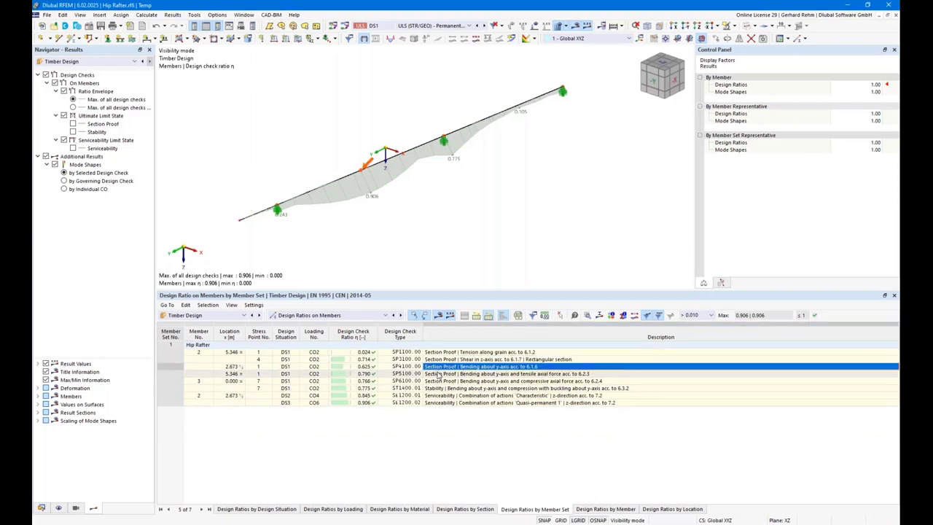
pyautogui.click(437, 374)
pyautogui.click(441, 352)
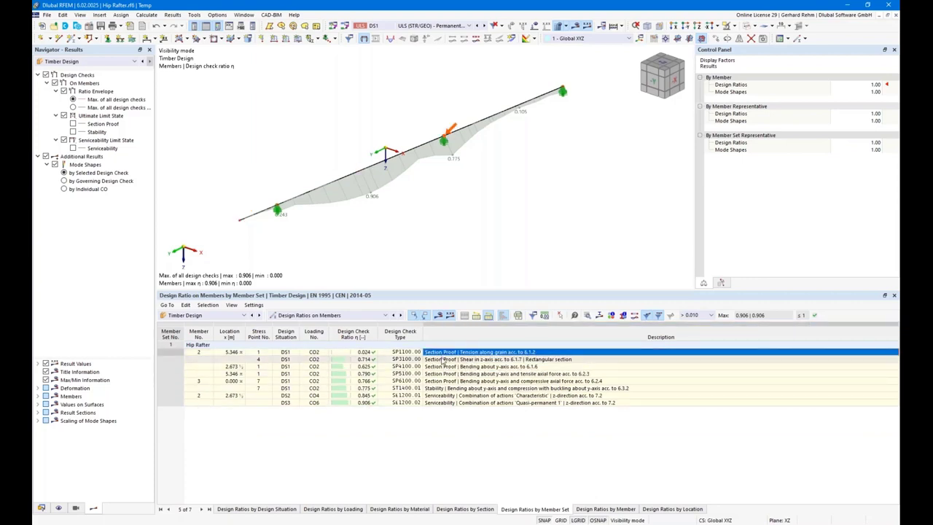
pyautogui.click(442, 359)
pyautogui.click(443, 367)
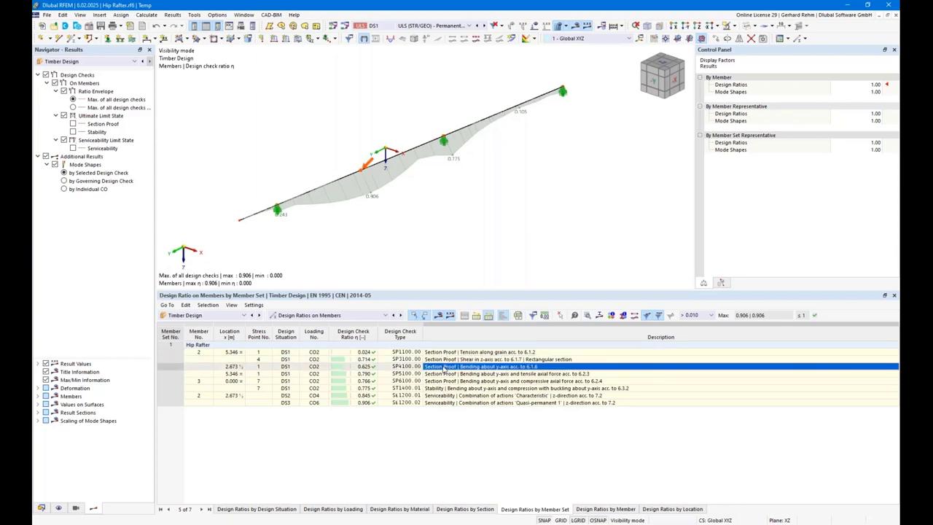
pyautogui.click(449, 374)
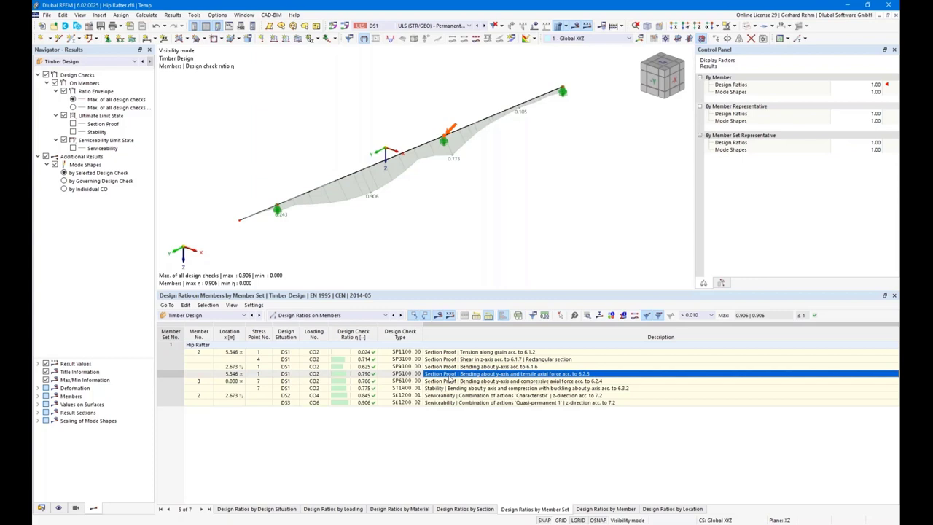
pyautogui.click(450, 380)
# Review the design check details of the stability check for bending and compression with buckling about the y-axis
pyautogui.click(450, 387)
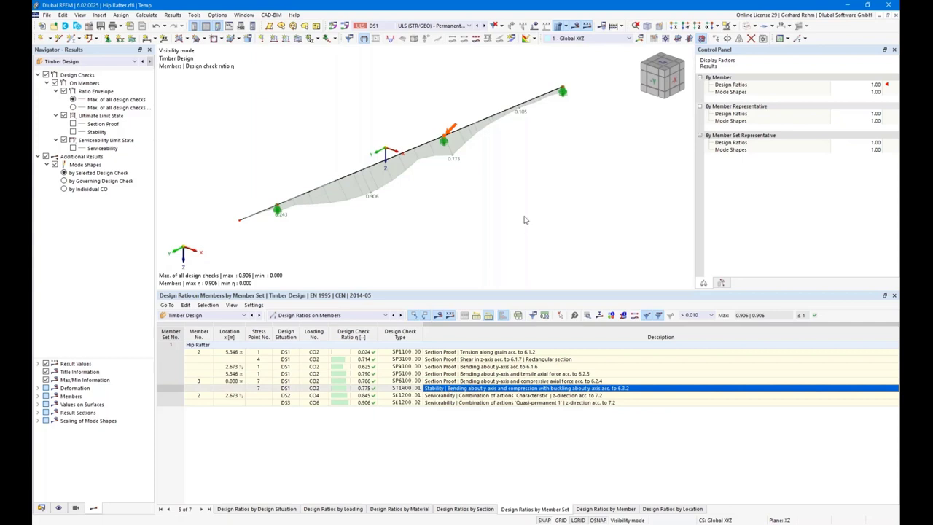
pyautogui.click(518, 314)
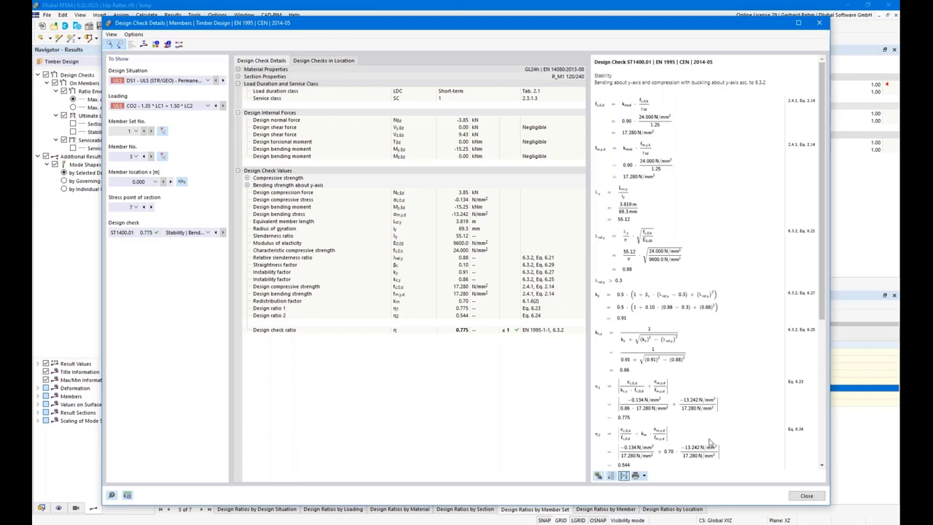
pyautogui.click(816, 496)
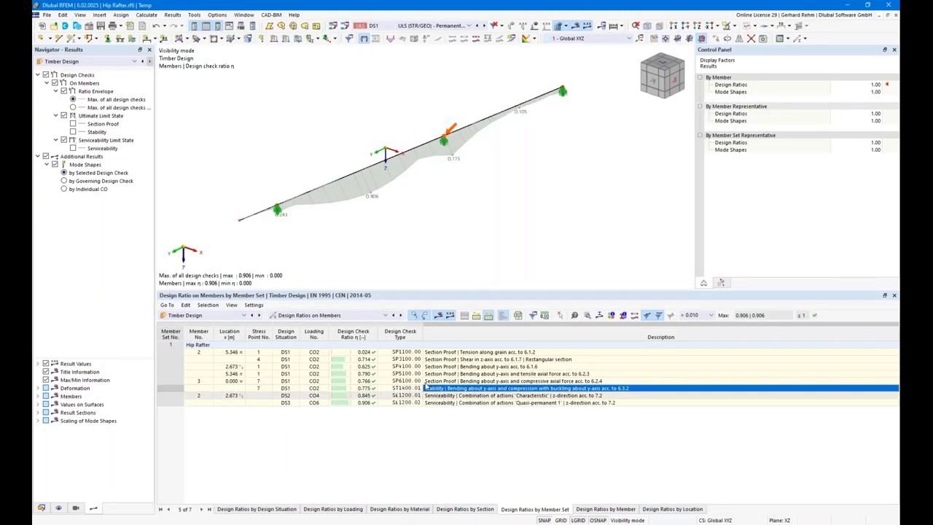
# Overlay the section proof and serviceability ratio diagrams on the rafter to compare them with the envelope, and return to the ratio envelope alone
pyautogui.click(73, 124)
pyautogui.click(72, 148)
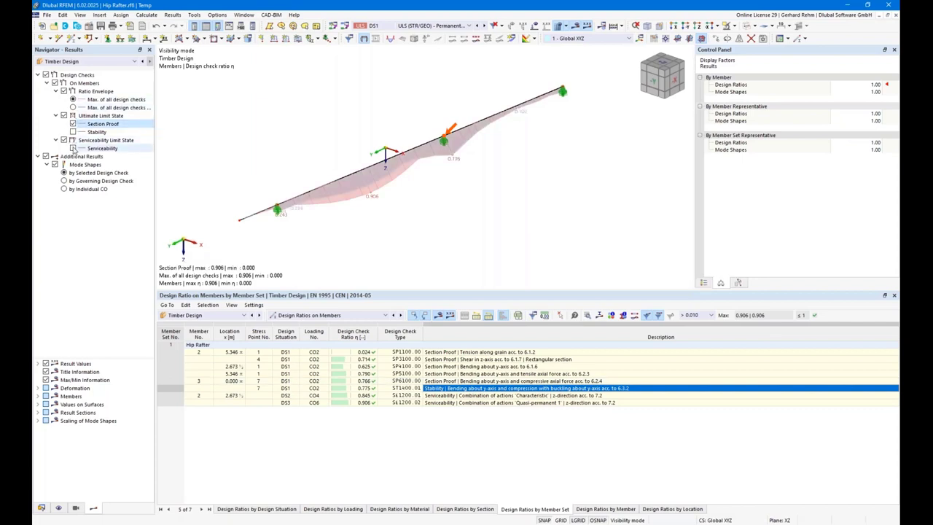
pyautogui.click(64, 92)
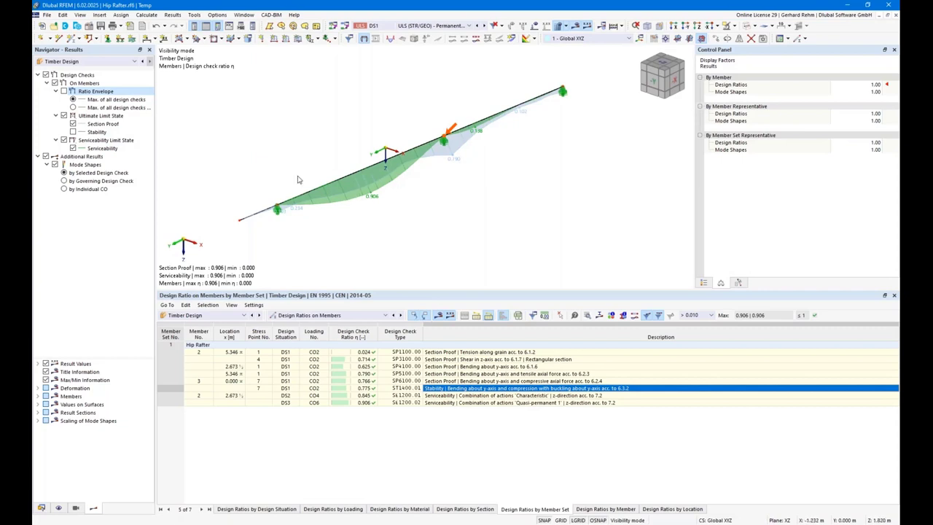
pyautogui.click(65, 92)
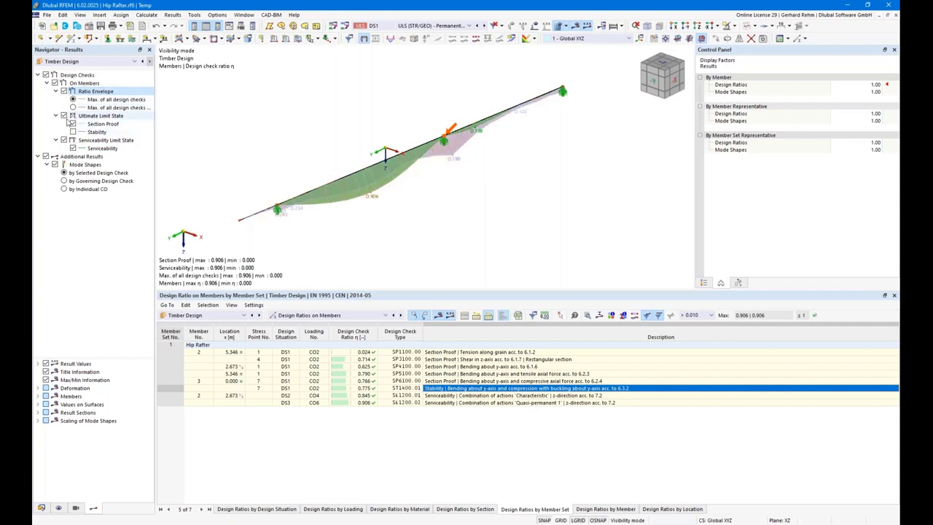
pyautogui.click(64, 115)
pyautogui.click(64, 140)
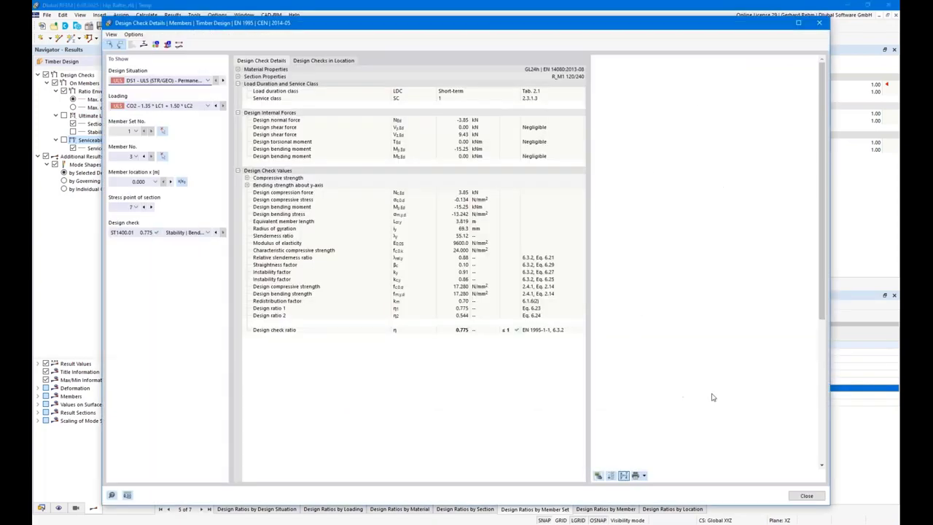
# Read through the formulas in the design check details of stability check ST1400.01, from design strengths to the final ratio
pyautogui.scroll(-5, 727, 262)
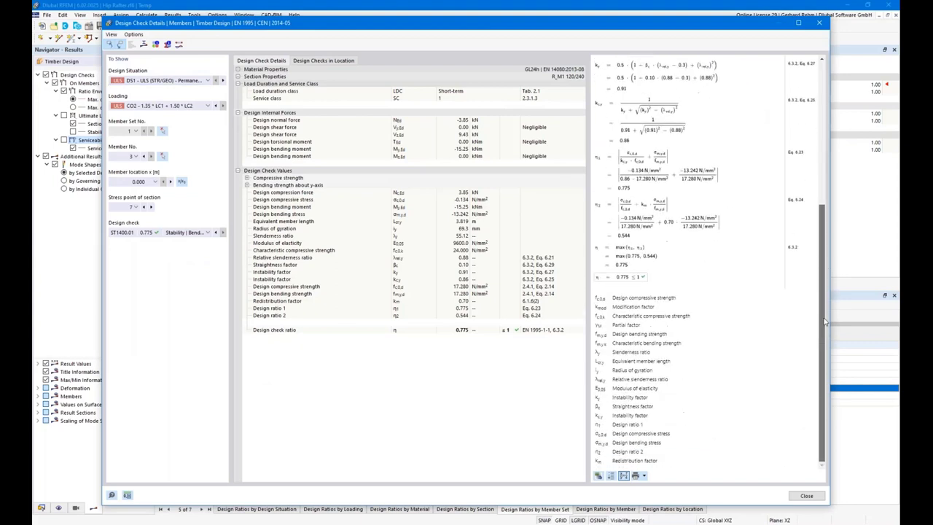
pyautogui.scroll(4, 728, 316)
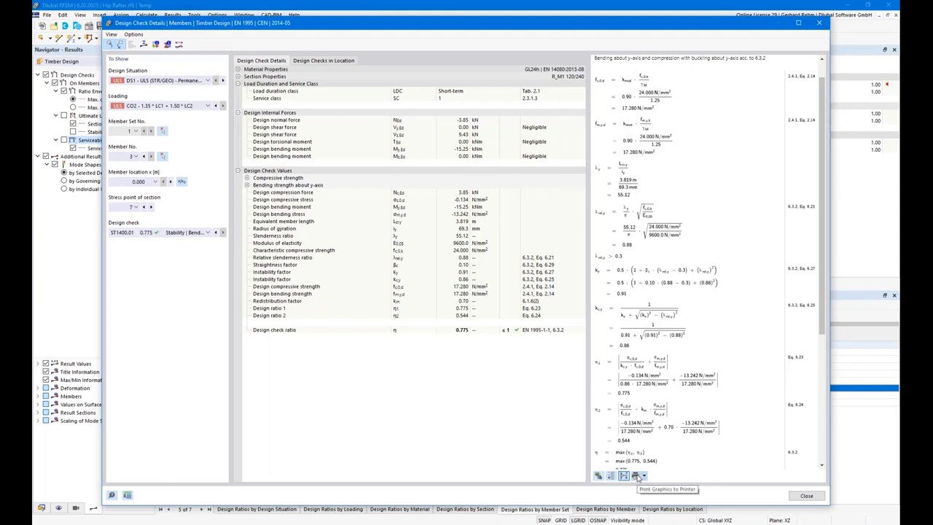
pyautogui.scroll(2, 658, 159)
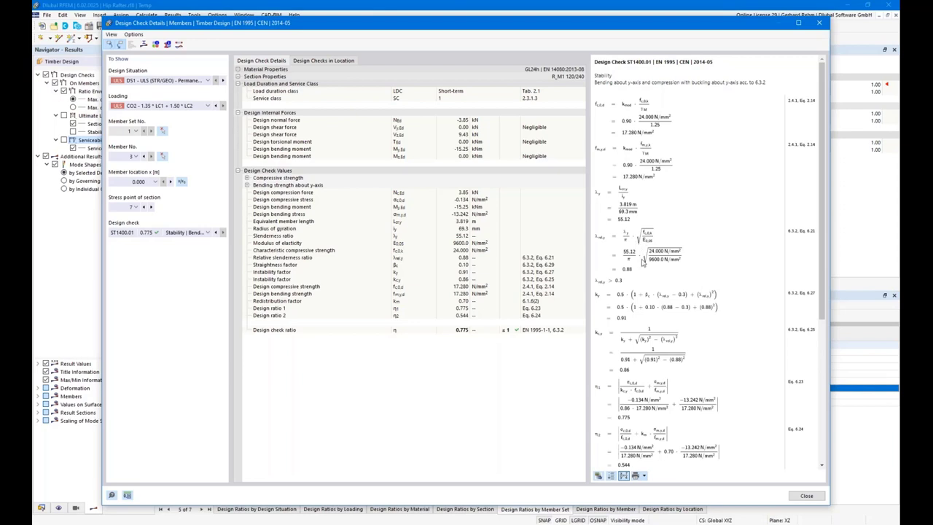
# Examine the stability check's design ratio diagram on the section, and the normal stress distribution due to normal force and bending about the local y-axis
pyautogui.click(143, 45)
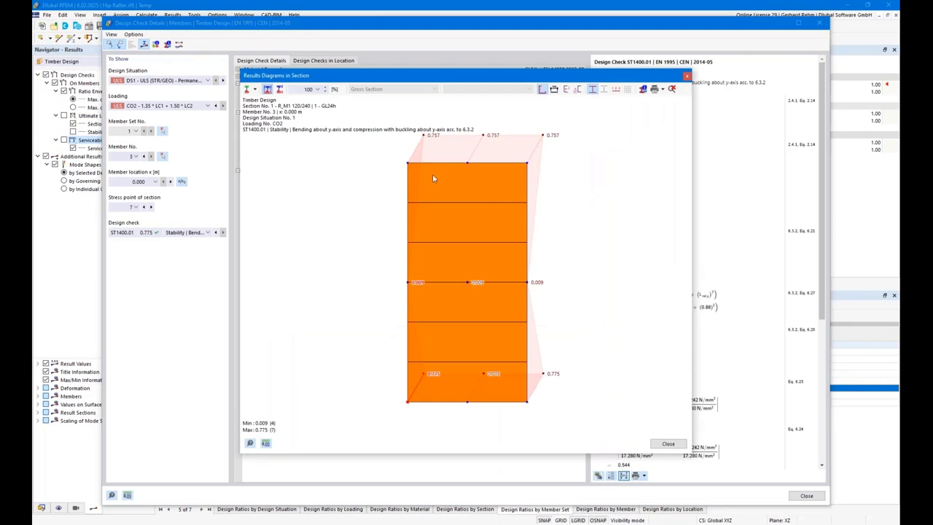
pyautogui.click(255, 90)
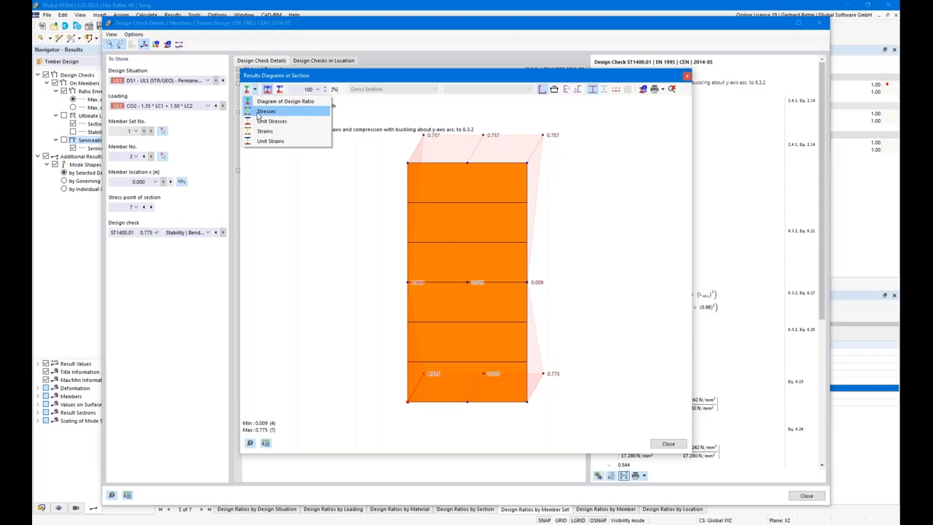
pyautogui.click(257, 113)
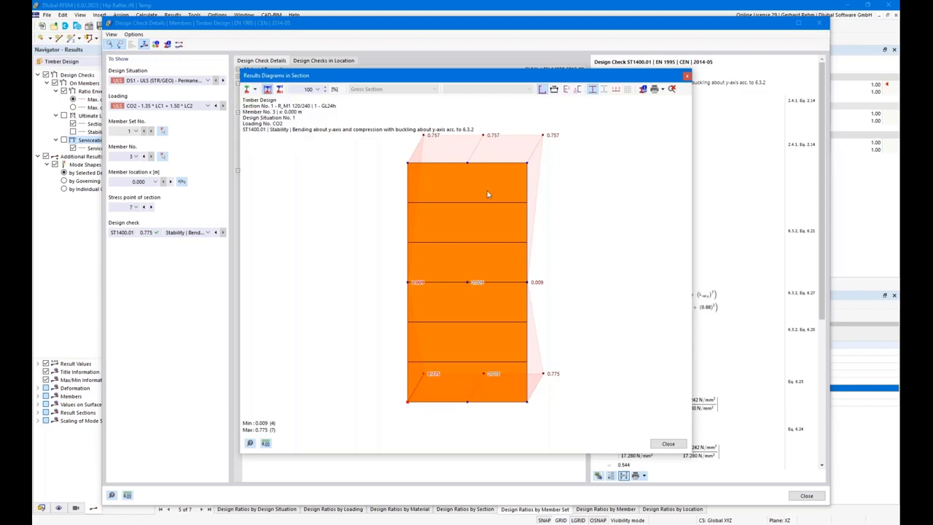
pyautogui.click(467, 90)
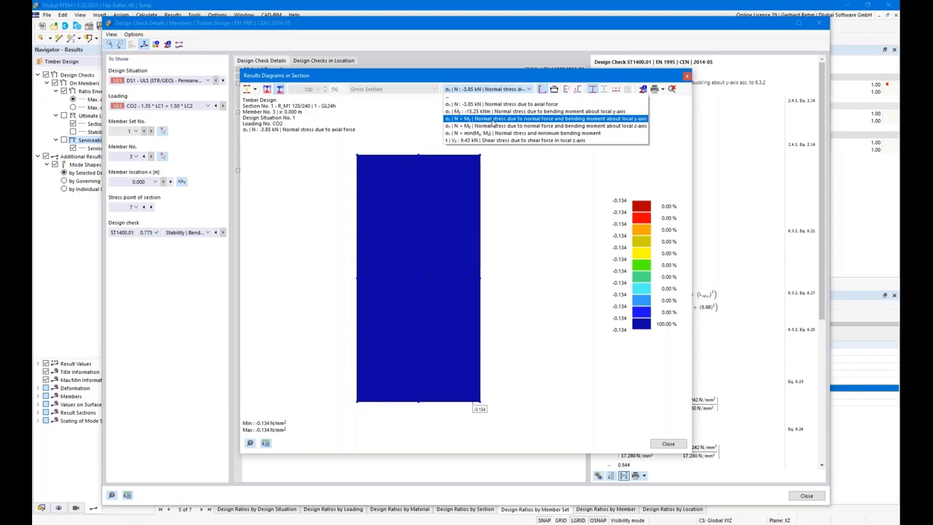
pyautogui.click(493, 119)
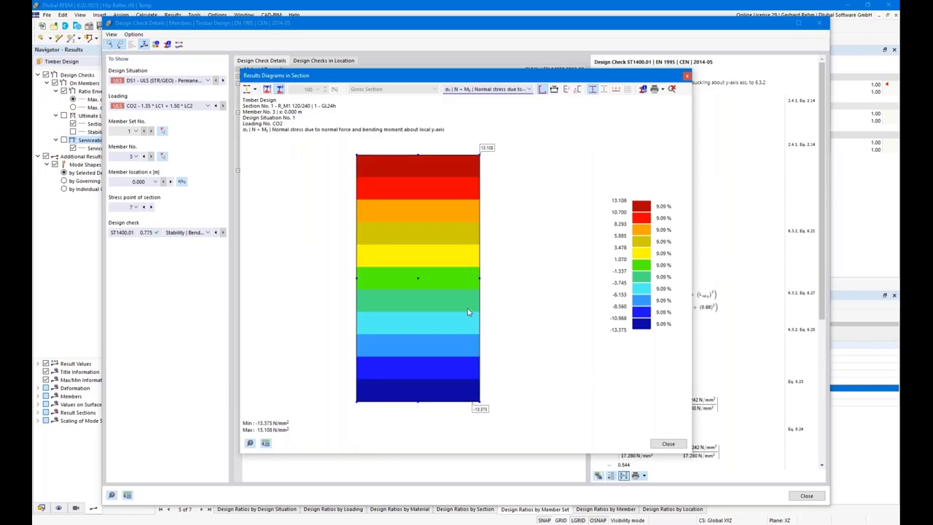
pyautogui.click(666, 444)
pyautogui.press('Escape')
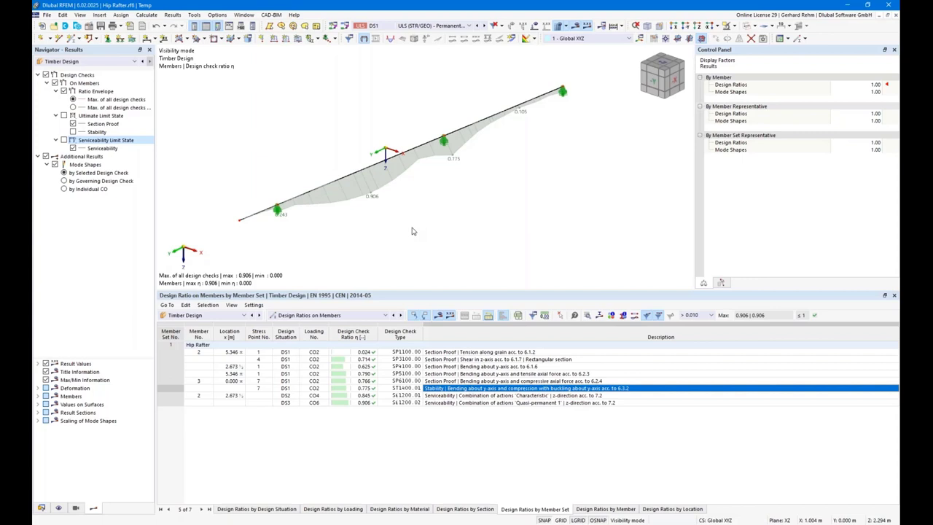
# Reduce the height of the results table to give the rafter's model view more room
pyautogui.moveTo(427, 292); pyautogui.dragTo(427, 367)
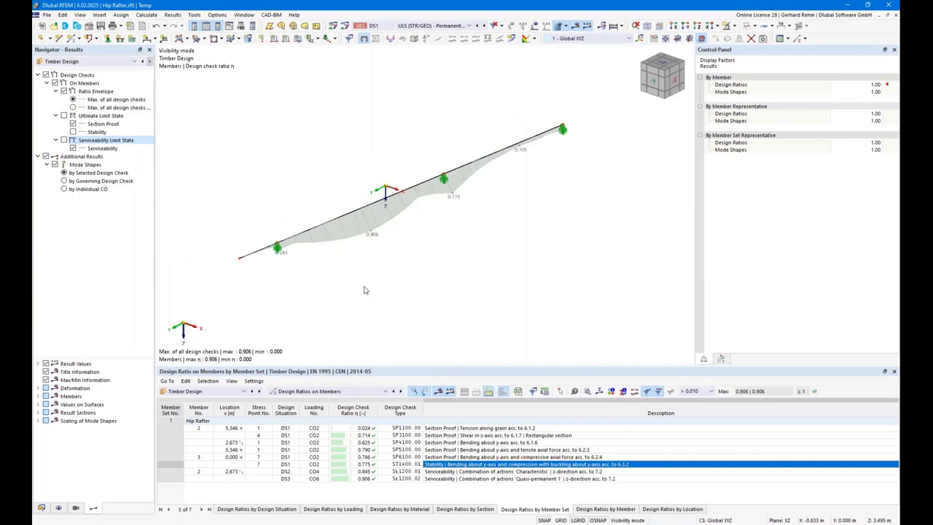
pyautogui.keyDown('ctrl'); pyautogui.moveTo(350, 296); pyautogui.dragTo(396, 296, button='middle'); pyautogui.keyUp('ctrl')
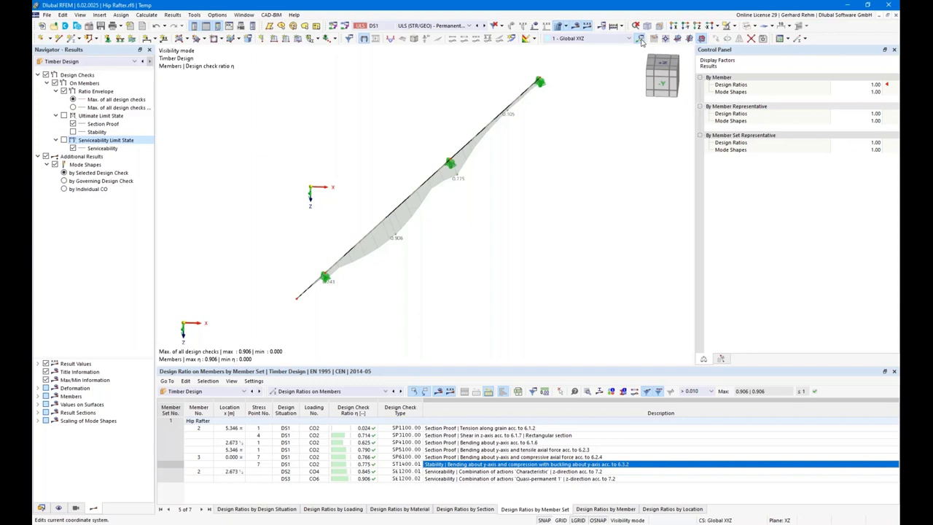
pyautogui.click(640, 40)
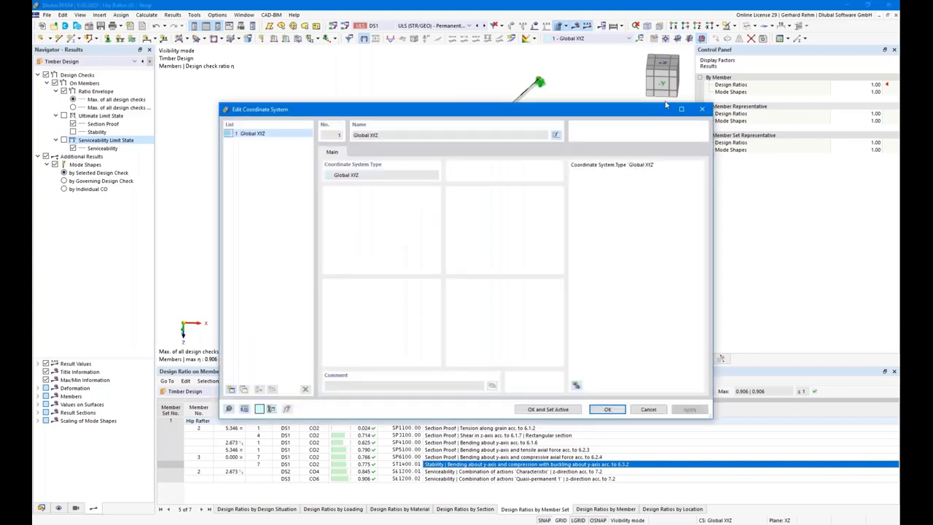
pyautogui.press('Return')
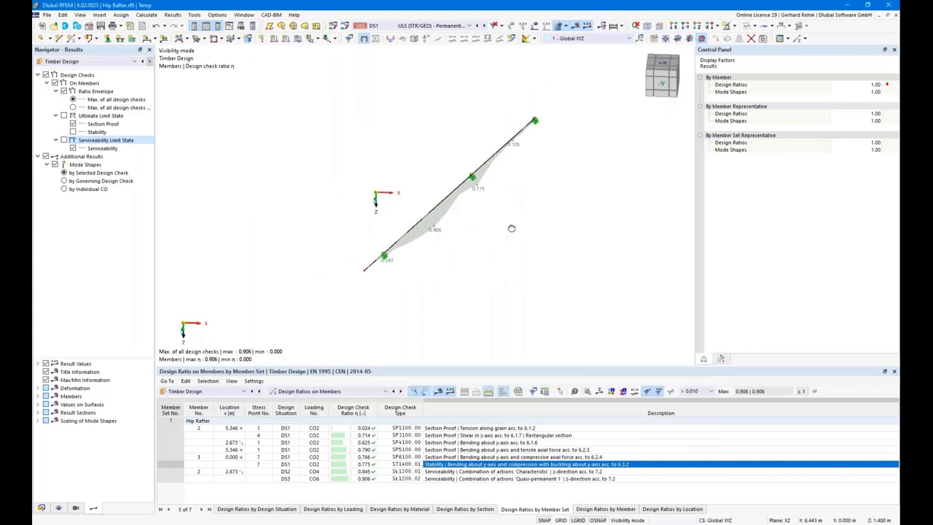
pyautogui.keyDown('ctrl'); pyautogui.moveTo(475, 177); pyautogui.dragTo(396, 214, button='middle'); pyautogui.keyUp('ctrl')
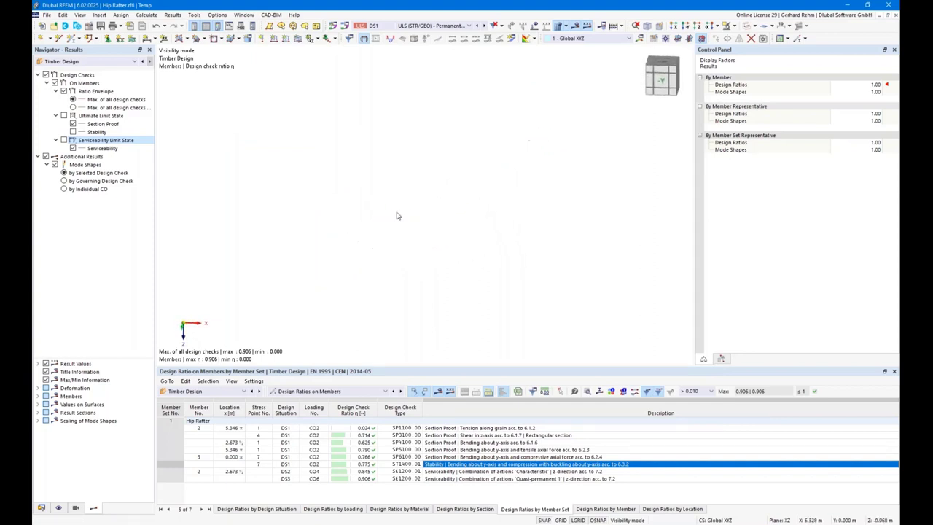
pyautogui.scroll(2, 374, 219)
pyautogui.scroll(-2, 370, 222)
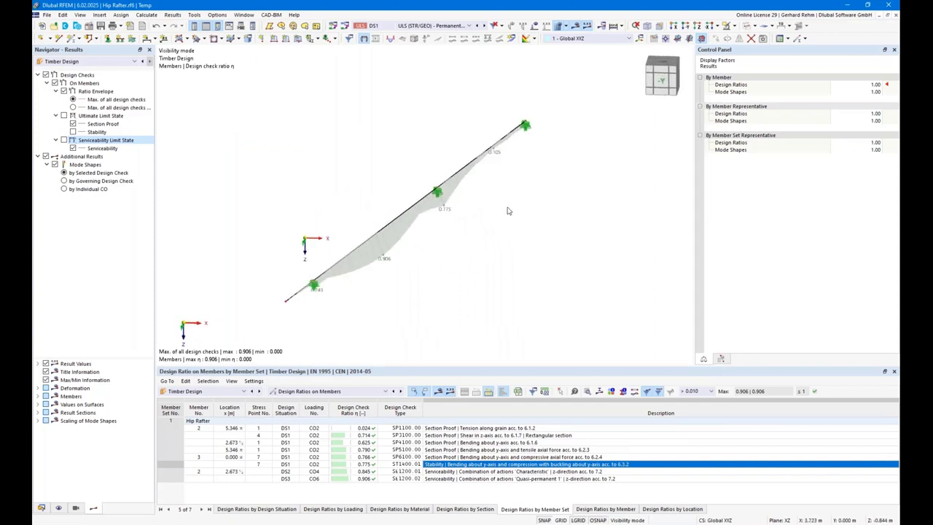
# Create a 3 Points coordinate system with its origin at the rafter's lower end node and its U-axis point at the upper end node
pyautogui.click(639, 41)
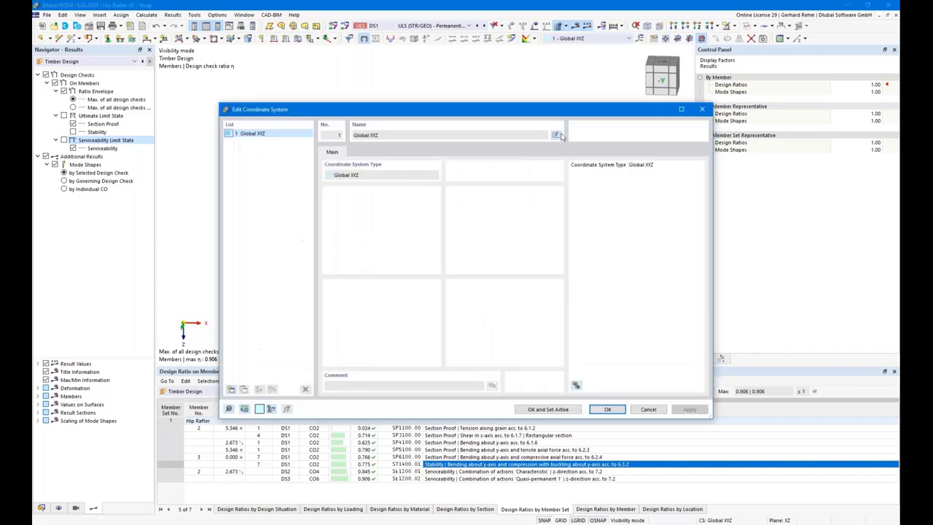
pyautogui.click(230, 389)
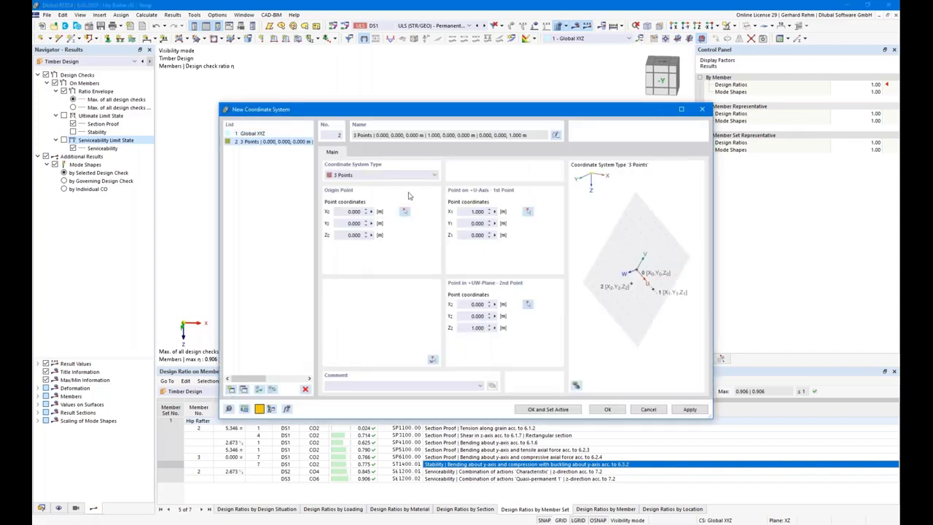
pyautogui.click(407, 213)
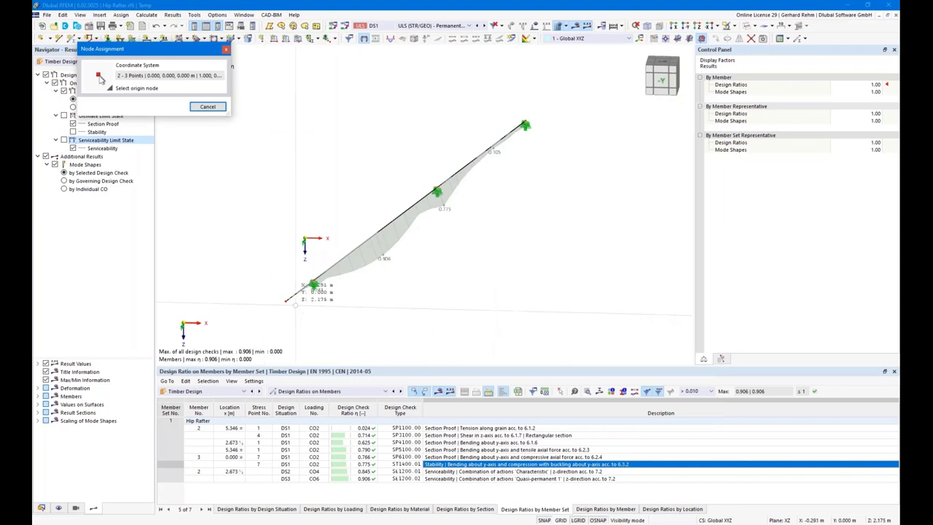
pyautogui.click(313, 284)
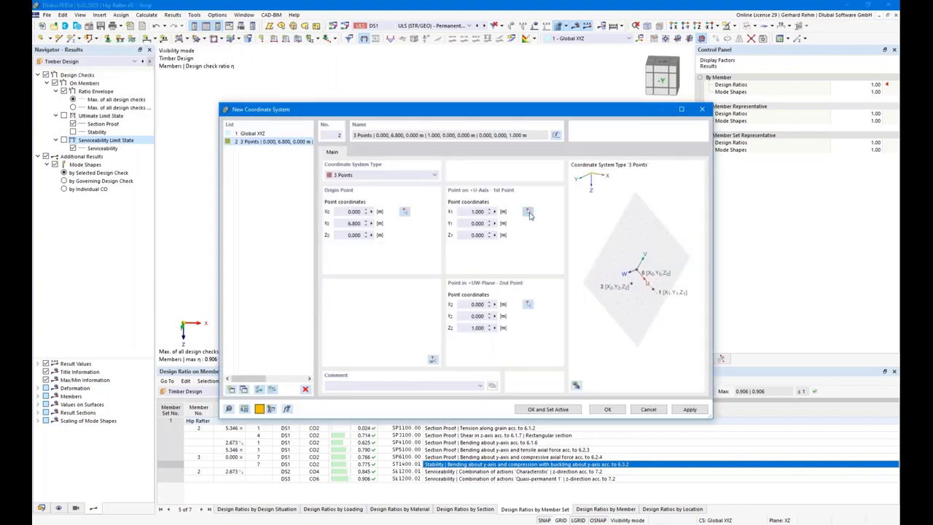
pyautogui.click(527, 212)
pyautogui.click(524, 135)
# Define the UW-plane point as -1, 5.8, 0 m, set the U-axis point's Z to 0, and make the coordinate system active
pyautogui.click(528, 304)
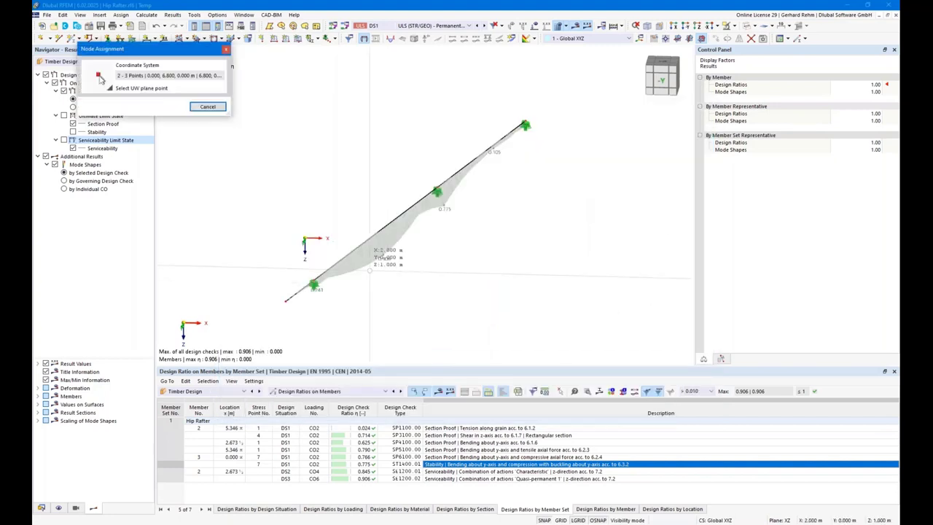
pyautogui.click(313, 285)
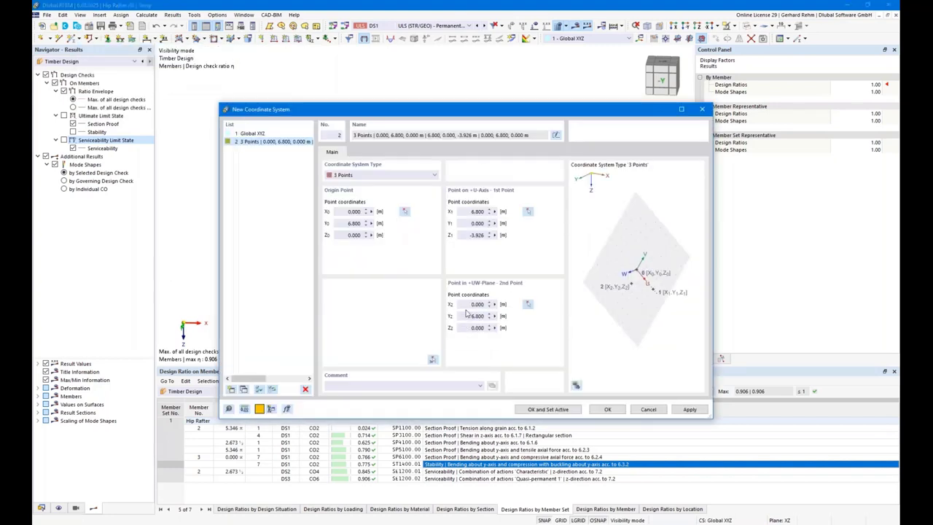
pyautogui.doubleClick(464, 303)
pyautogui.press('BackSpace')
pyautogui.write('-1')
pyautogui.press('Tab')
pyautogui.write('5.8')
pyautogui.press('Tab')
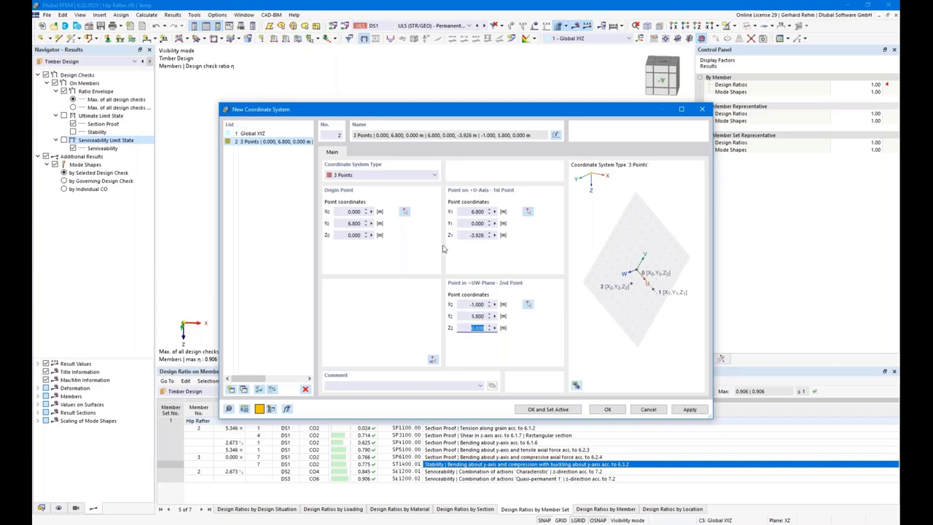
pyautogui.write('0')
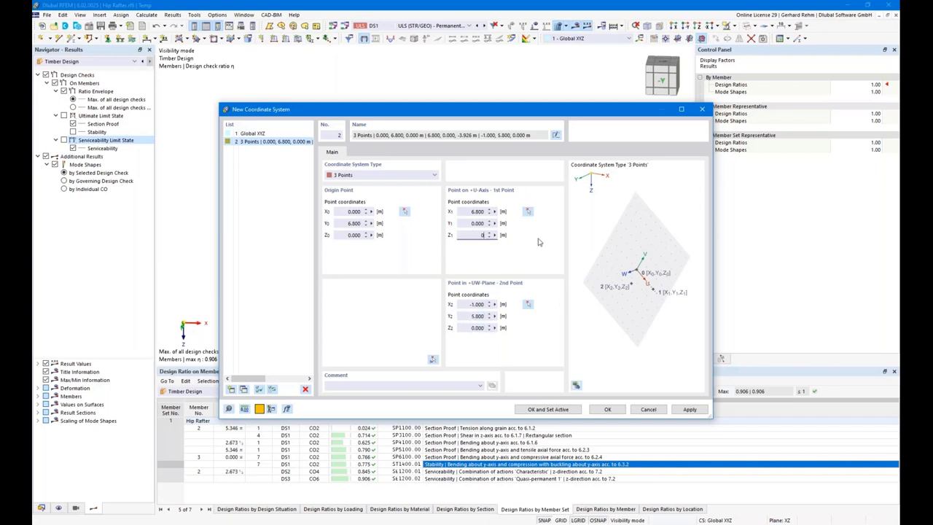
pyautogui.click(532, 410)
# View the rafter in the W-direction of the new coordinate system and hide the design results
pyautogui.keyDown('ctrl'); pyautogui.moveTo(422, 306); pyautogui.dragTo(314, 318, button='middle'); pyautogui.keyUp('ctrl')
pyautogui.rightClick(313, 319)
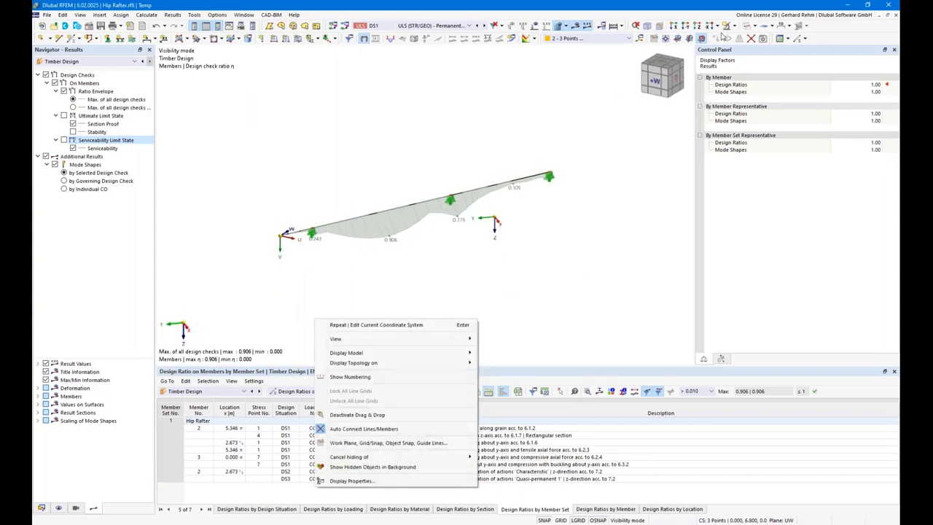
pyautogui.click(718, 26)
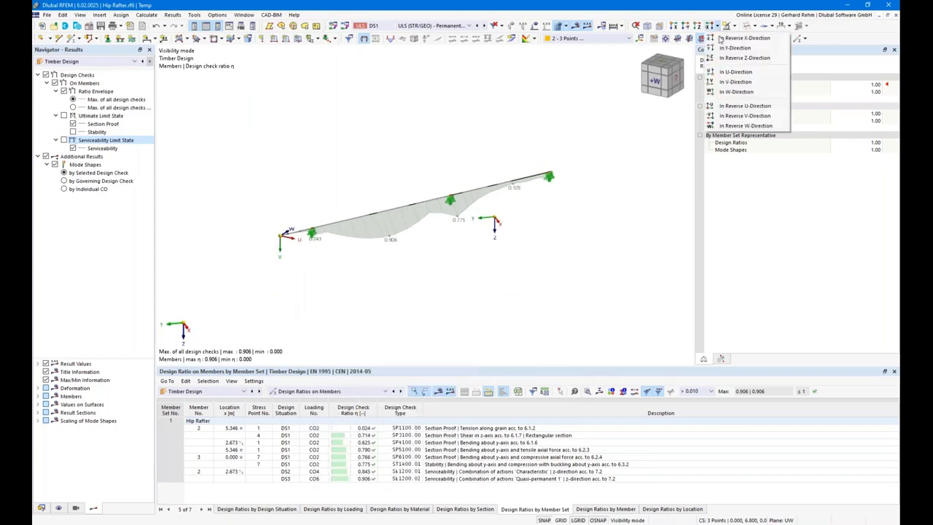
pyautogui.click(723, 93)
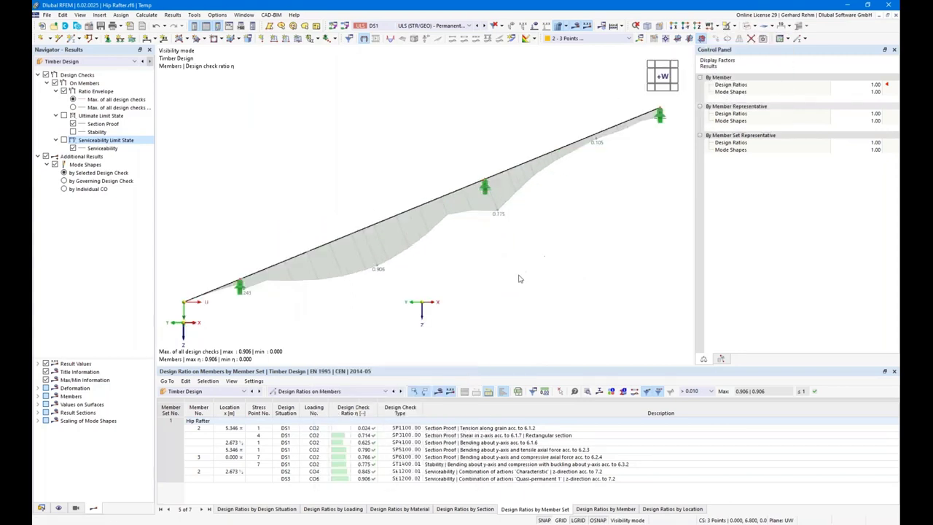
pyautogui.scroll(-1, 519, 275)
pyautogui.moveTo(538, 272); pyautogui.dragTo(524, 223, button='middle')
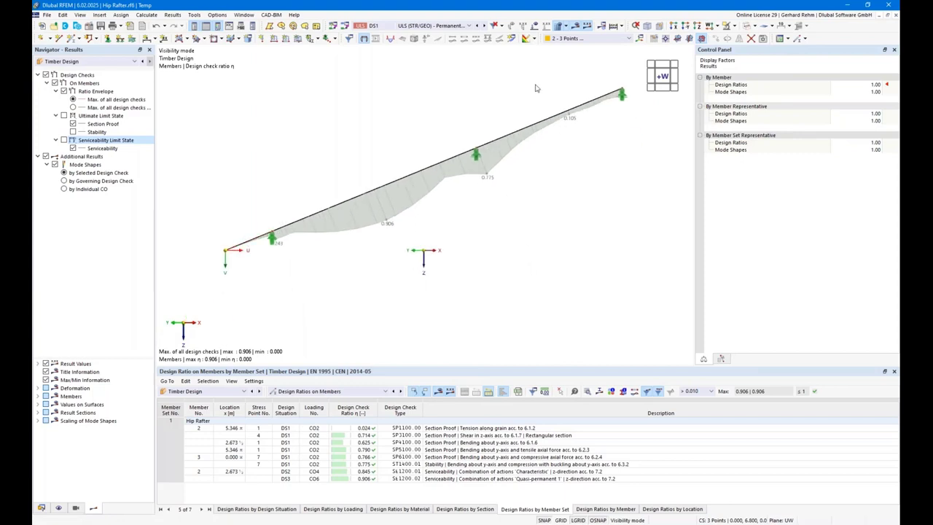
pyautogui.click(574, 28)
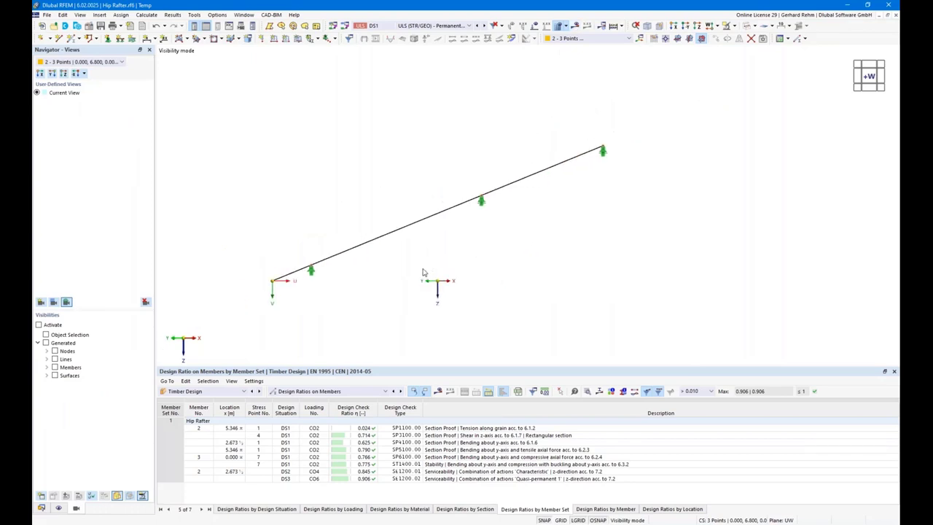
# Start a linear length dimension along the rafter's members in the current coordinate system, and open the choice of dimension plane
pyautogui.moveTo(425, 273); pyautogui.dragTo(416, 252, button='middle')
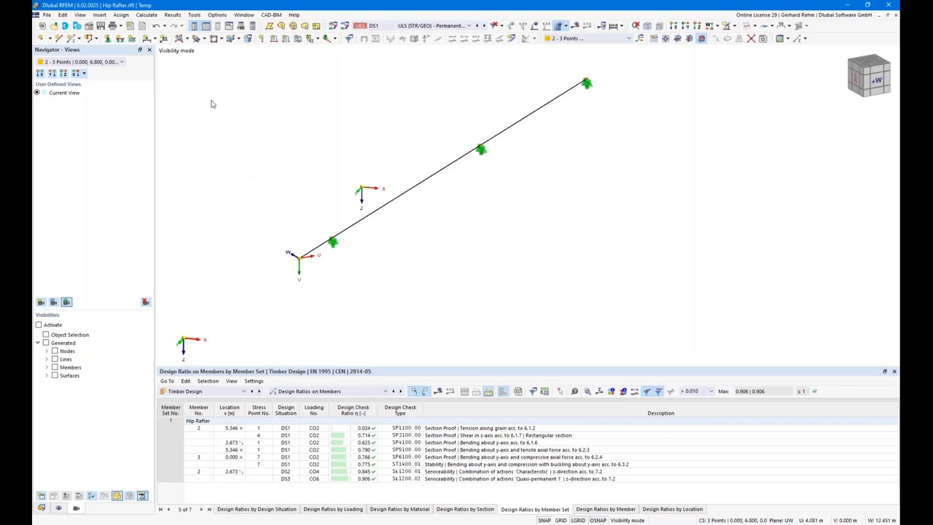
pyautogui.click(148, 38)
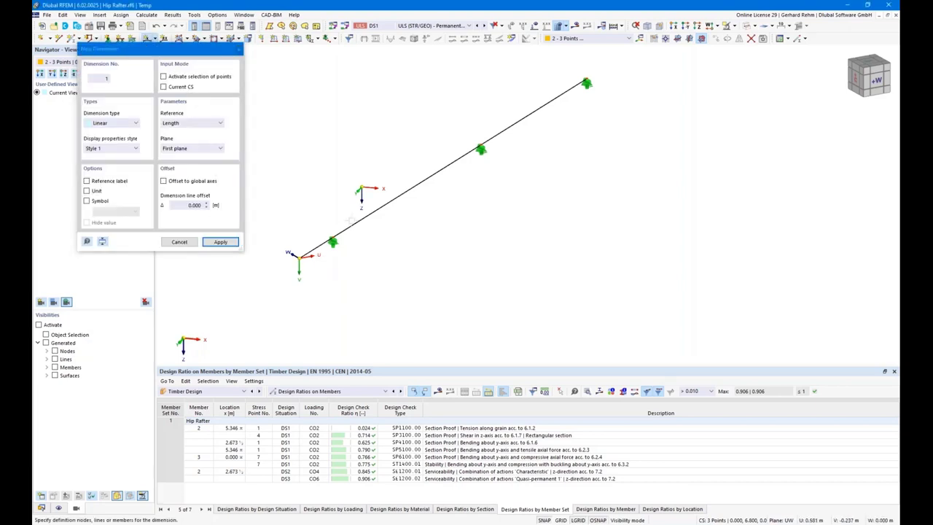
pyautogui.click(312, 255)
pyautogui.press('Escape')
pyautogui.press('Escape')
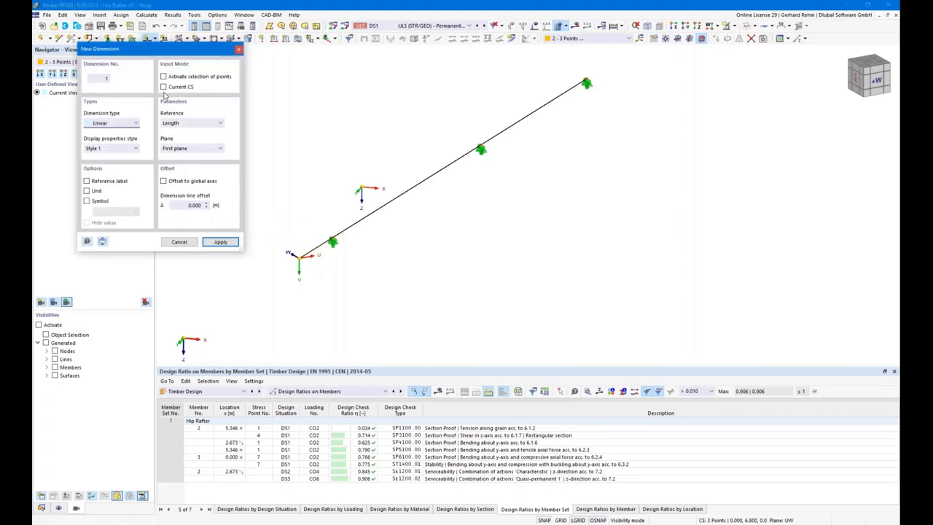
pyautogui.click(164, 87)
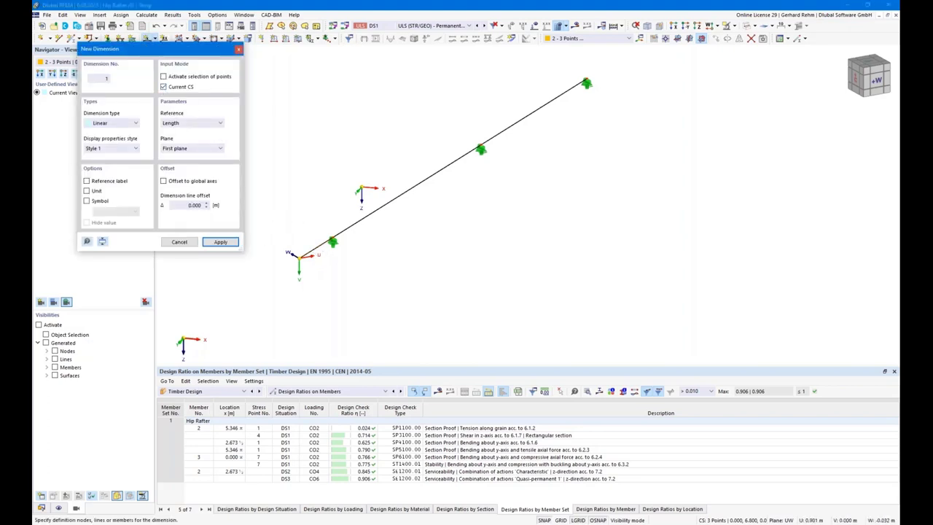
pyautogui.click(455, 161)
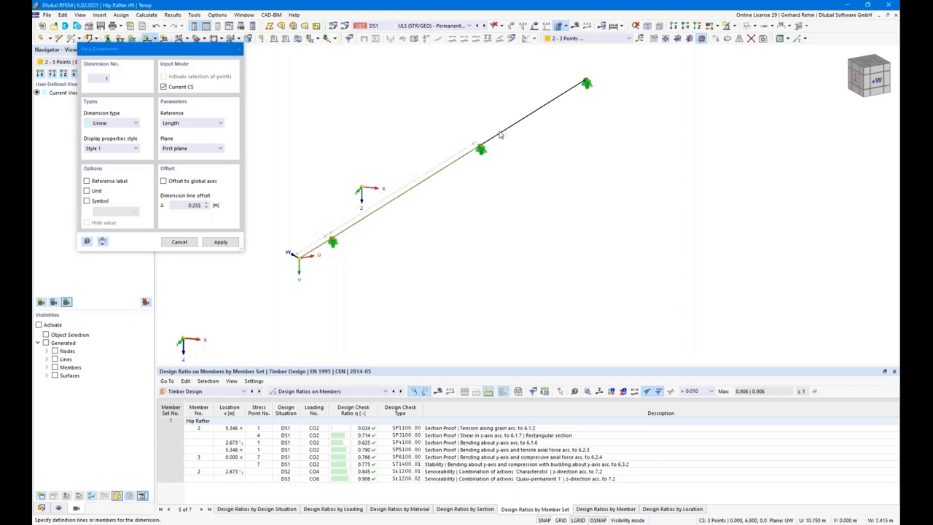
pyautogui.click(192, 148)
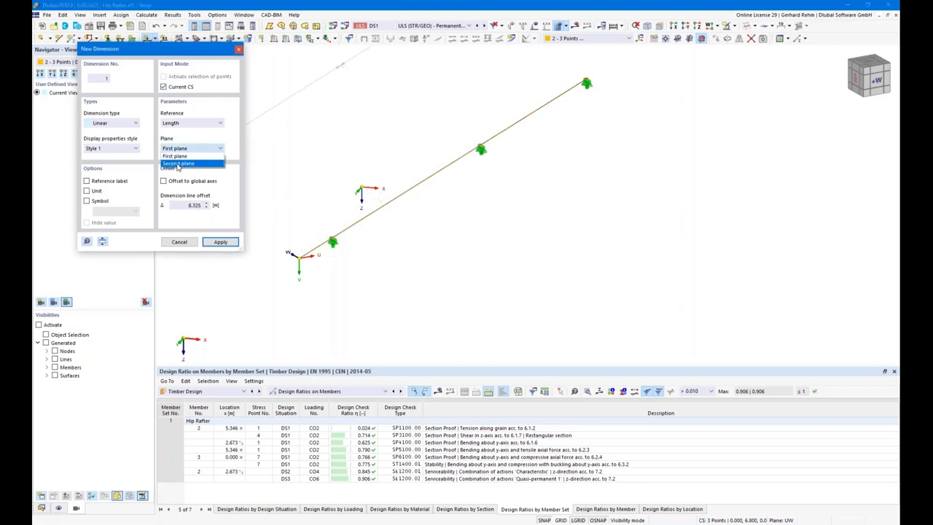
# Add a linear length dimension along the hip rafter in the second plane with a 0.5 m line offset
pyautogui.click(186, 162)
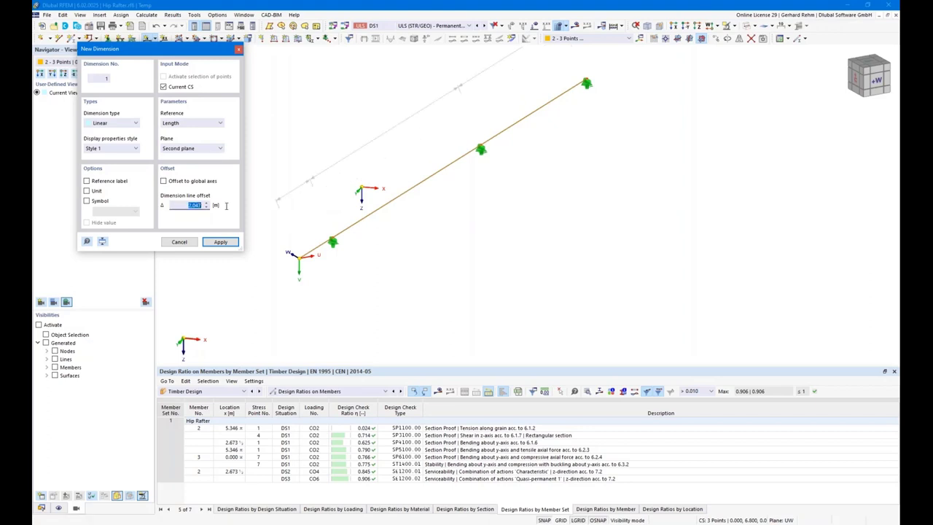
pyautogui.write('0.5')
pyautogui.press('Return')
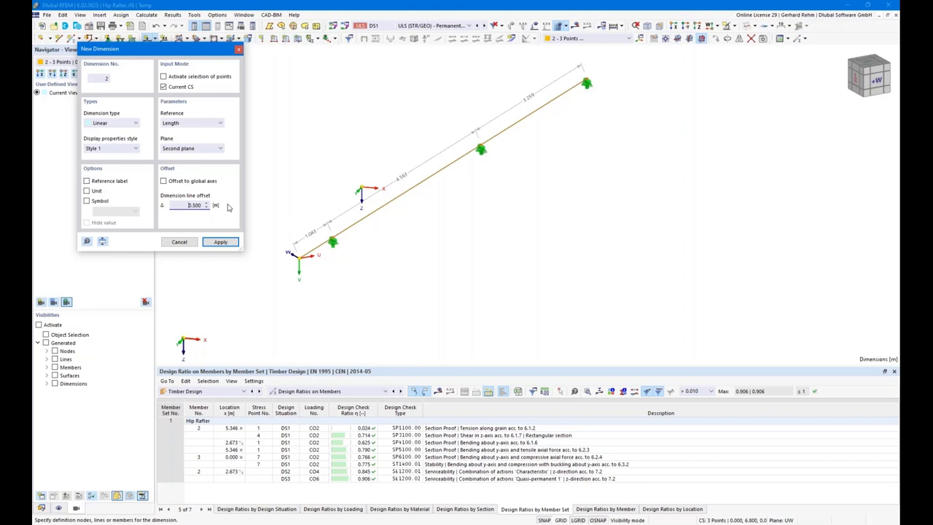
# Dimension the rafter's support spacing as a projection in U, in the first plane with a 0.5 m line offset
pyautogui.click(401, 88)
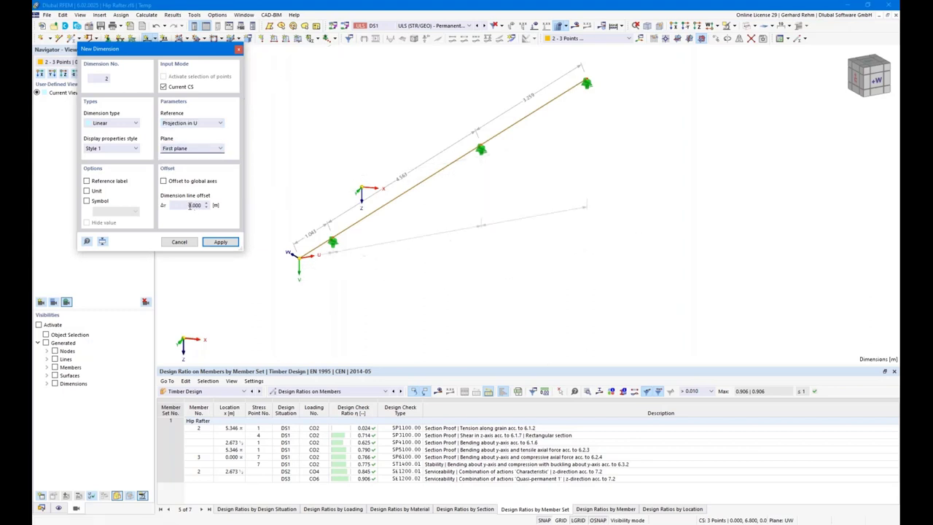
pyautogui.write('0.5')
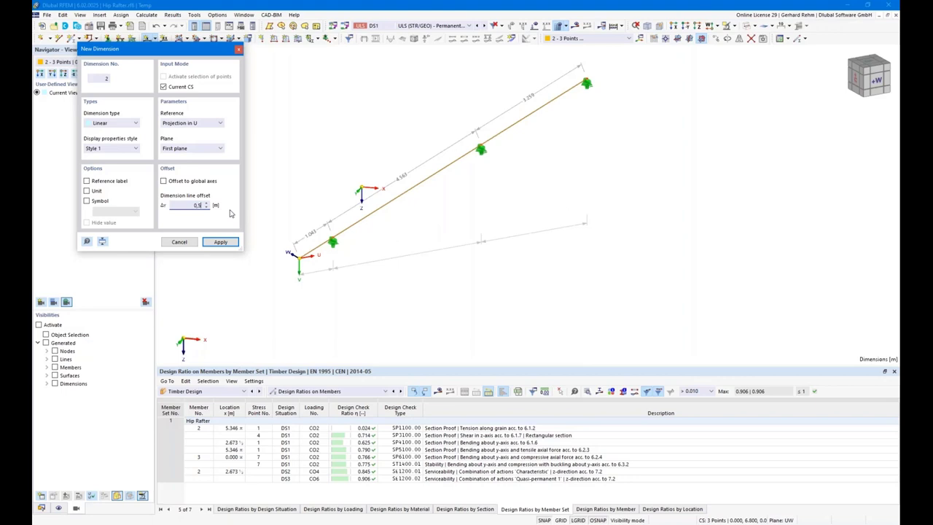
pyautogui.press('Return')
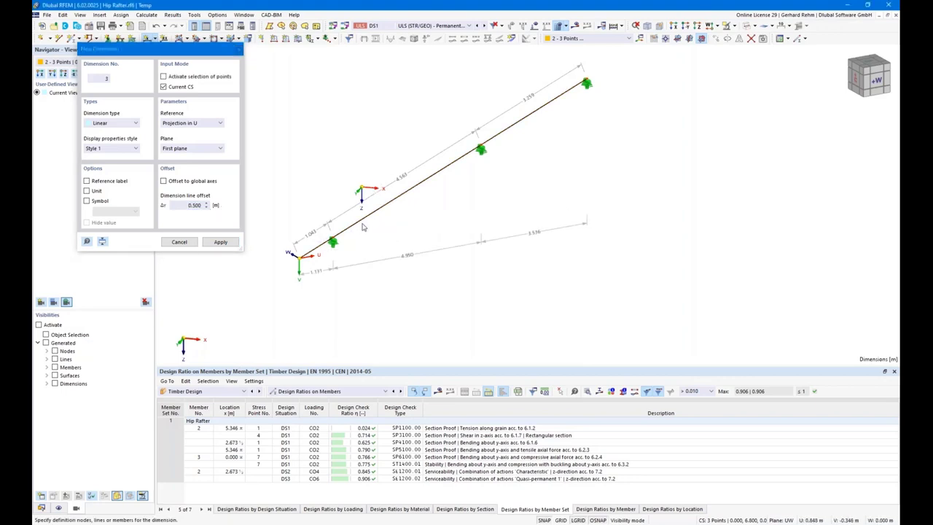
# Dimension the rafter's heights as a projection in V, in the first plane with a 0.5 m line offset
pyautogui.click(485, 145)
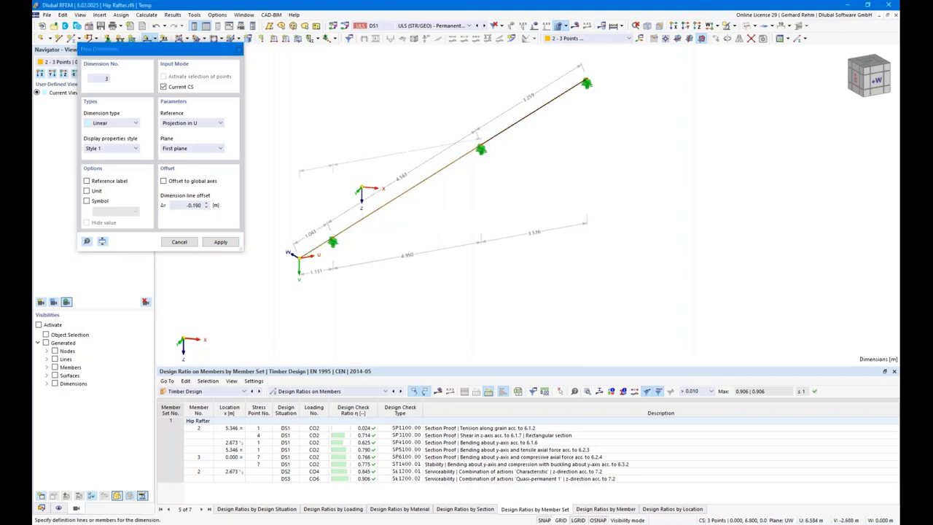
pyautogui.click(193, 124)
pyautogui.click(188, 139)
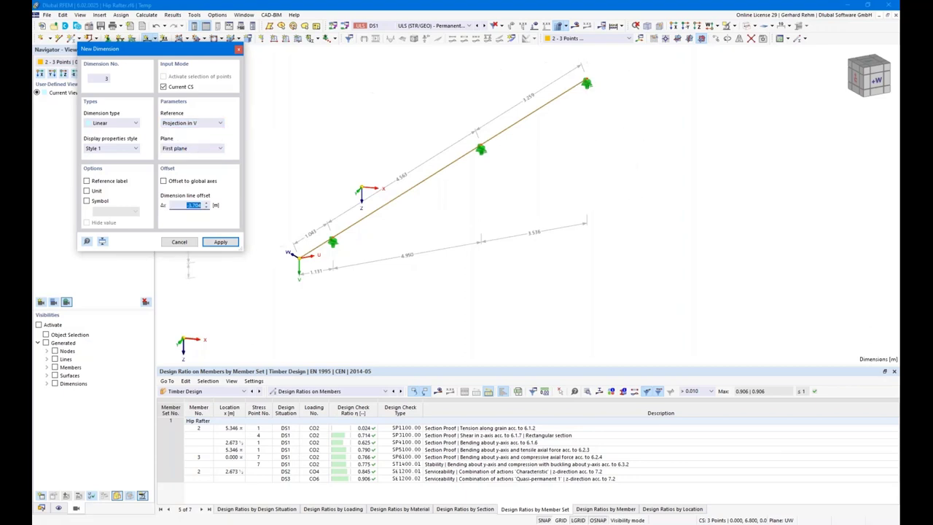
pyautogui.write('0.5')
pyautogui.press('Return')
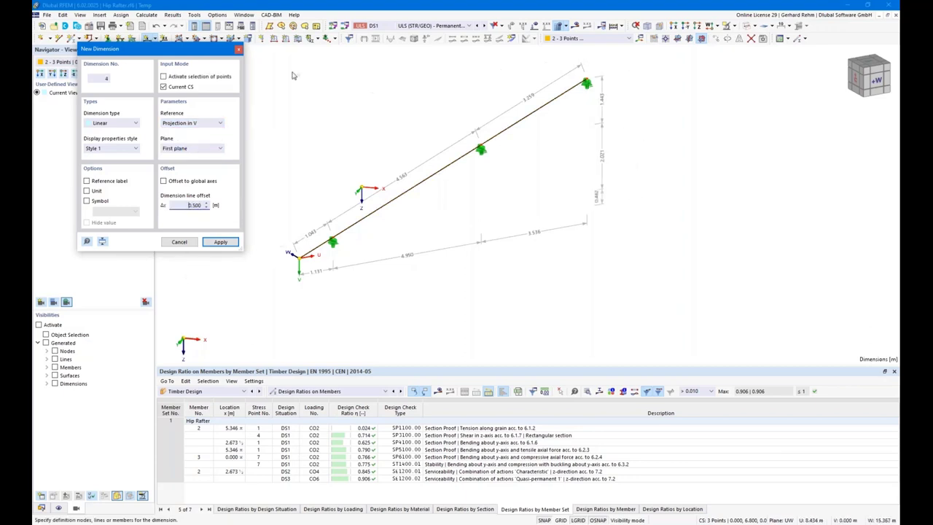
pyautogui.press('Escape')
# Add an upward slope dimension in plane XY to the rafter's middle member
pyautogui.click(155, 40)
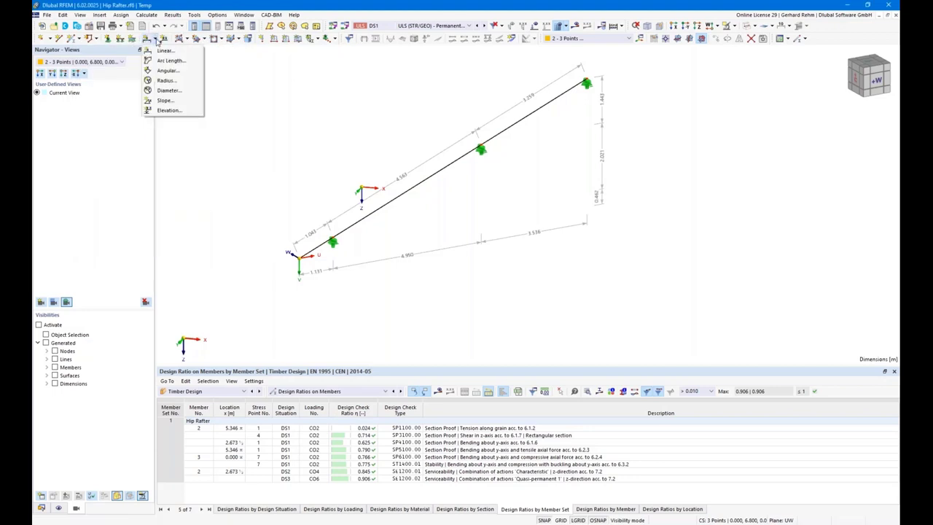
pyautogui.click(164, 100)
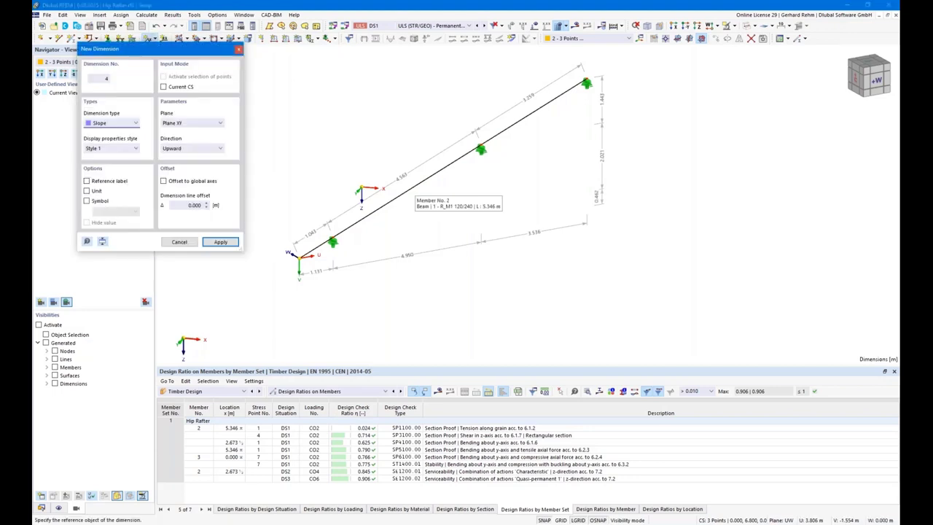
pyautogui.click(437, 179)
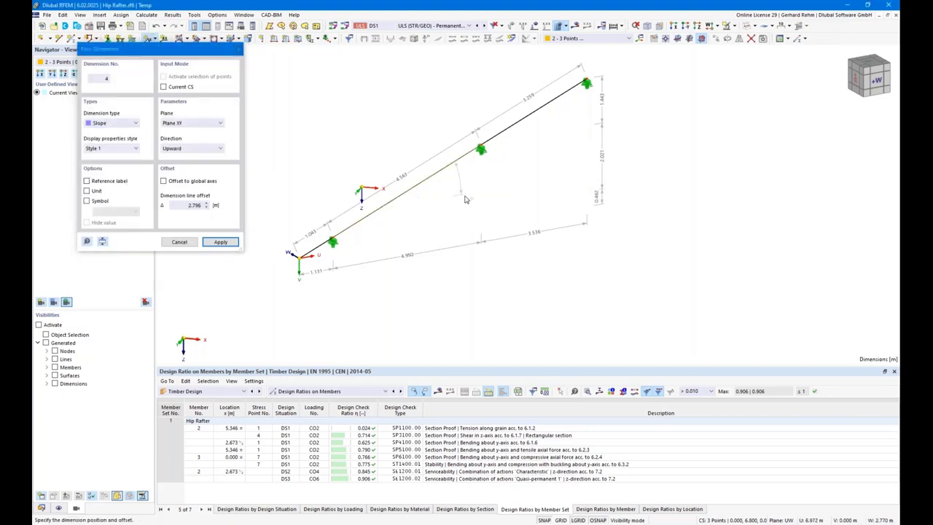
pyautogui.click(682, 170)
# Save the dimensioned rafter, seen perpendicular to the working plane with node and member numbers, as the user-defined view "01 Geometry"
pyautogui.click(713, 25)
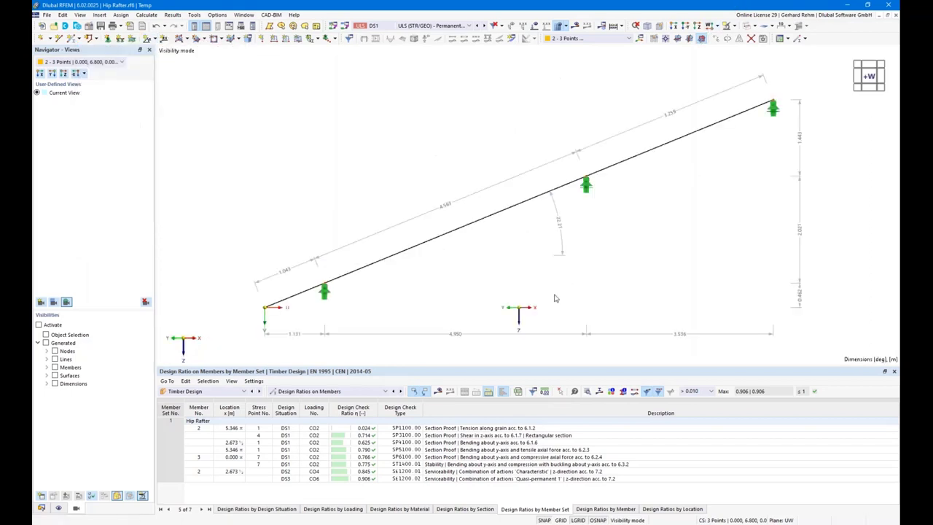
pyautogui.moveTo(549, 277); pyautogui.dragTo(534, 257, button='middle')
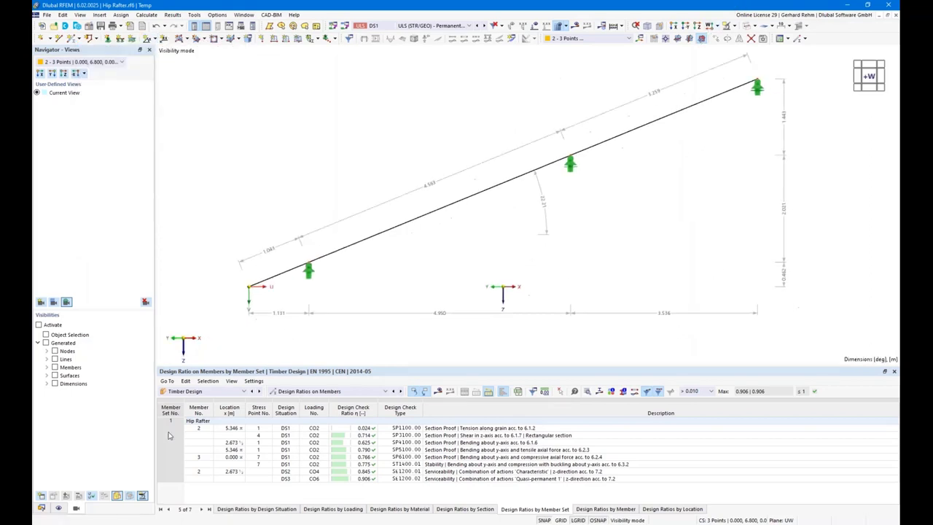
pyautogui.click(58, 508)
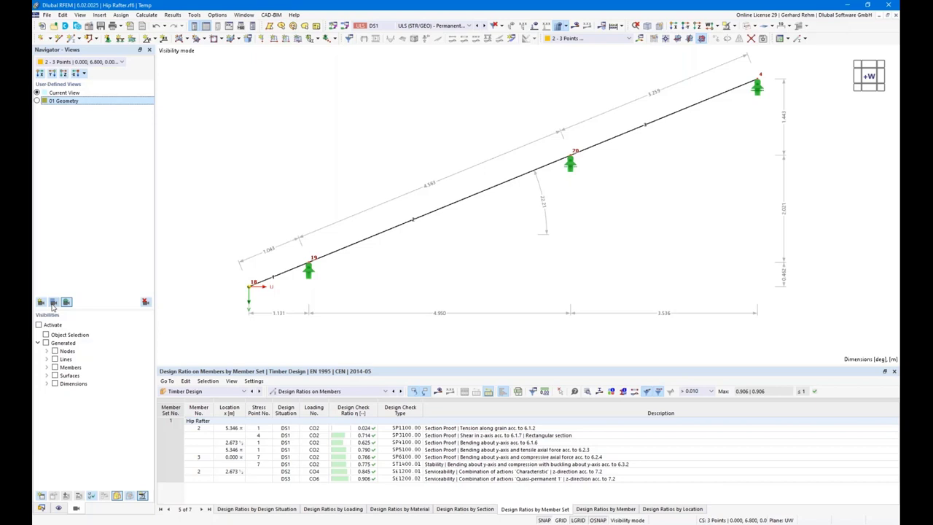
# Display the LC1 Self-weight loads without dimensions or object numbering and save this as the user-defined view "02 Loading"
pyautogui.rightClick(268, 193)
pyautogui.click(299, 218)
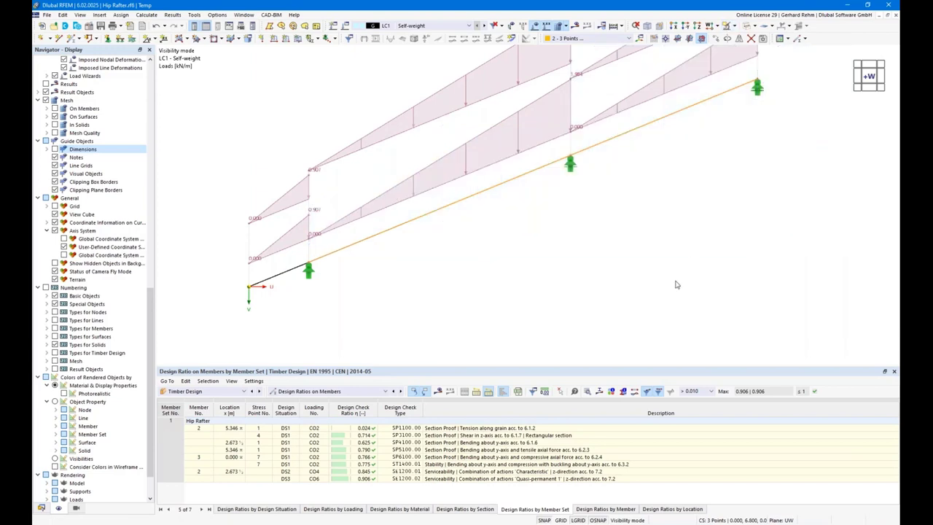
pyautogui.click(77, 508)
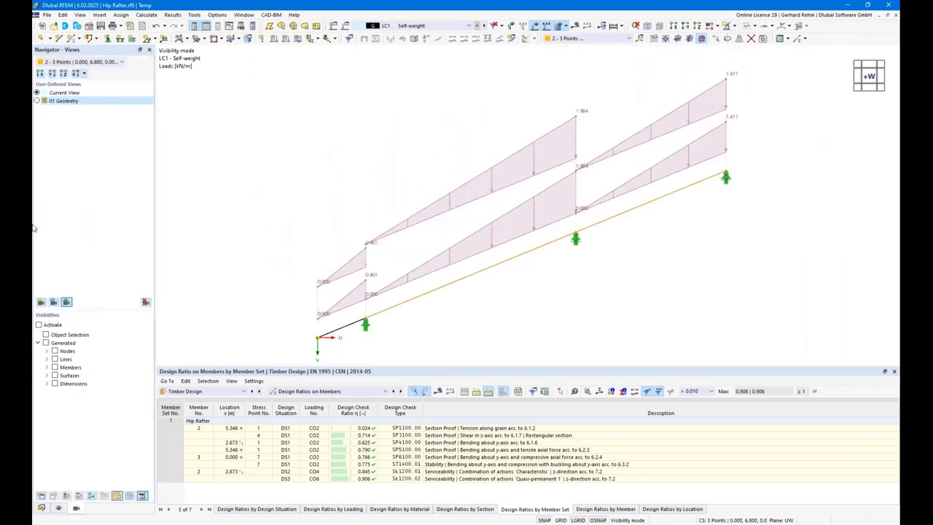
pyautogui.click(42, 302)
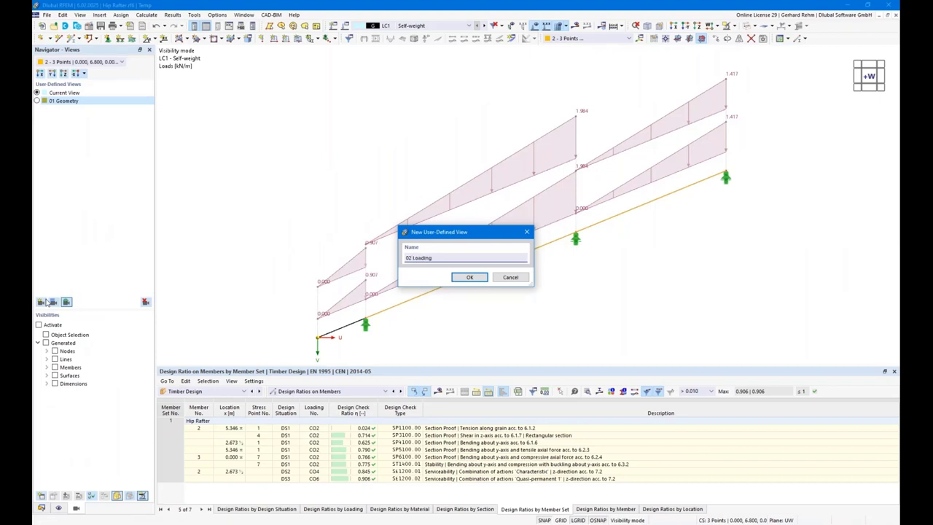
pyautogui.click(470, 277)
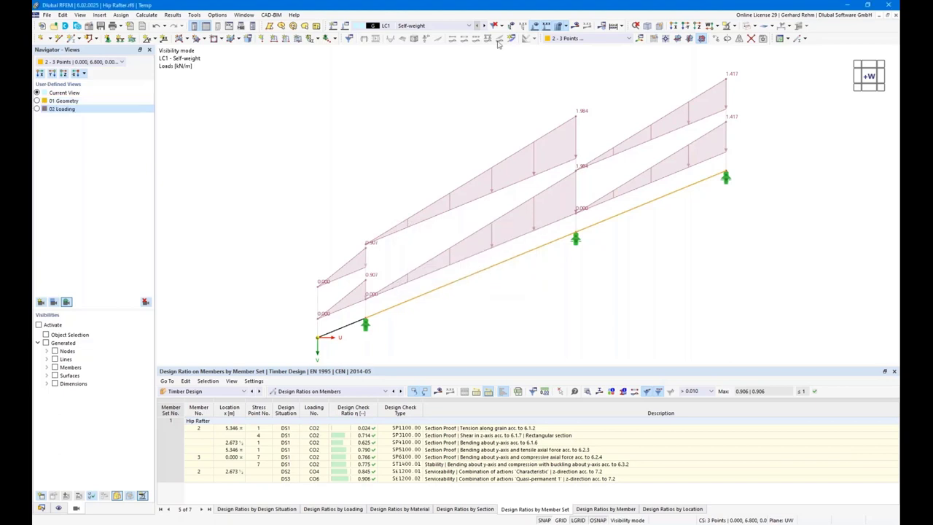
# Display the static analysis bending moments My of the members for design situation DS1
pyautogui.click(468, 25)
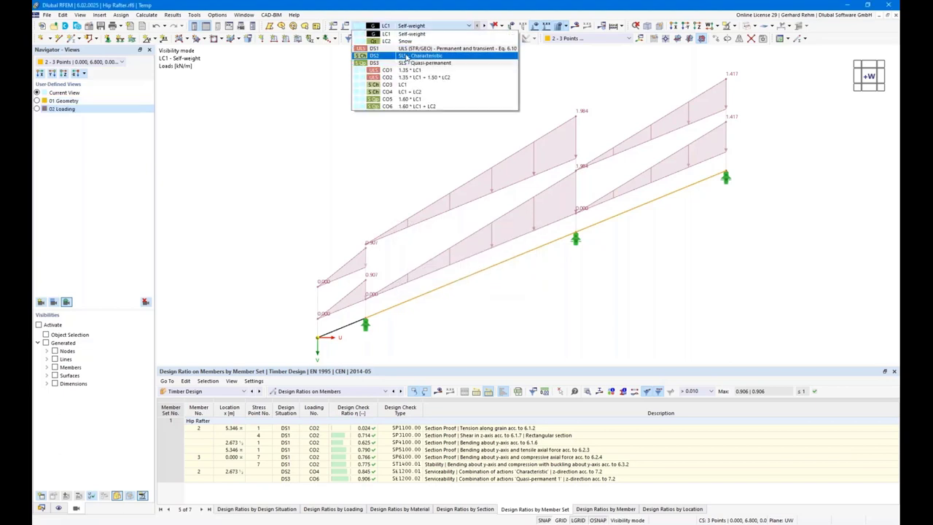
pyautogui.click(408, 48)
pyautogui.click(576, 28)
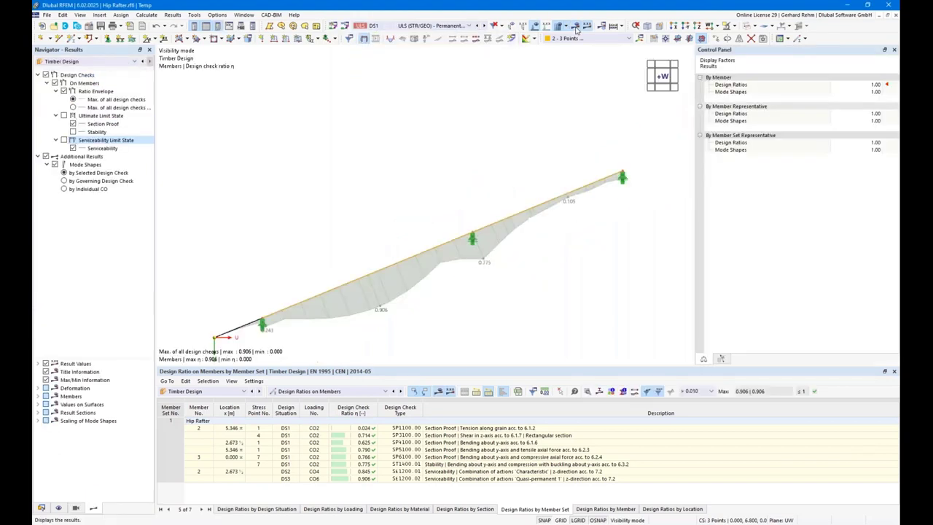
pyautogui.click(146, 63)
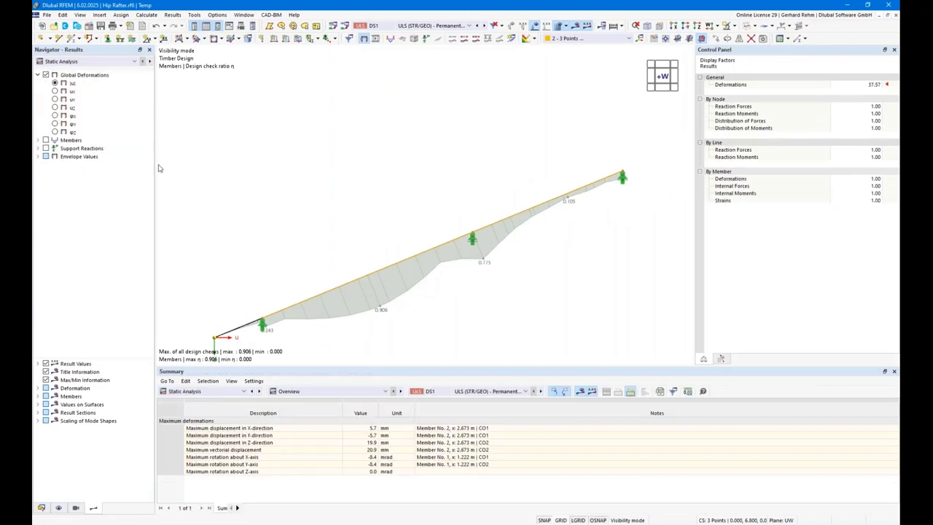
pyautogui.click(37, 140)
pyautogui.click(47, 156)
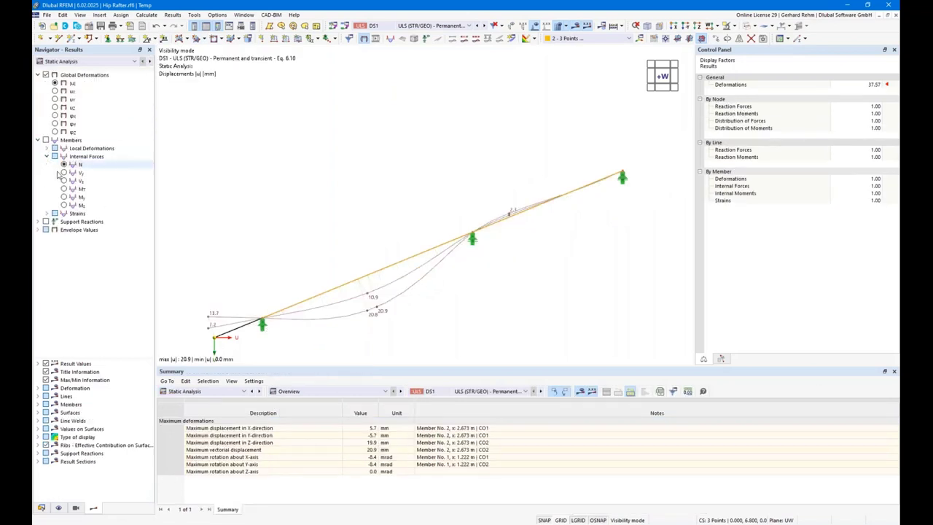
pyautogui.click(64, 197)
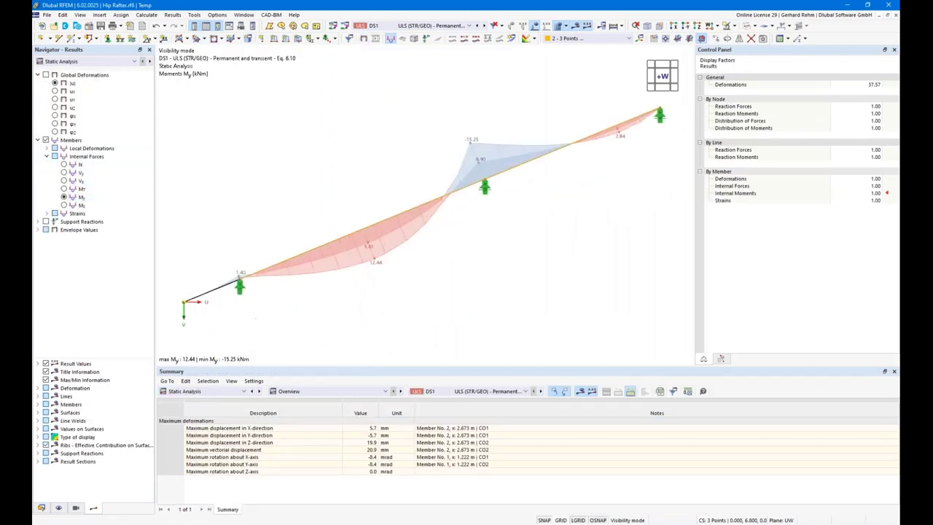
# Save the moment diagram display as a user-defined view named "03 Internal Forces"
pyautogui.click(57, 508)
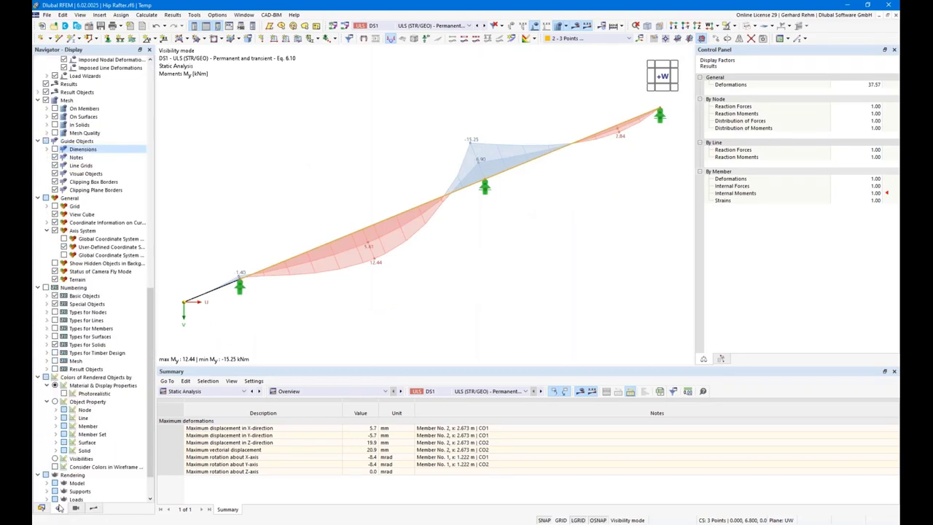
pyautogui.click(76, 509)
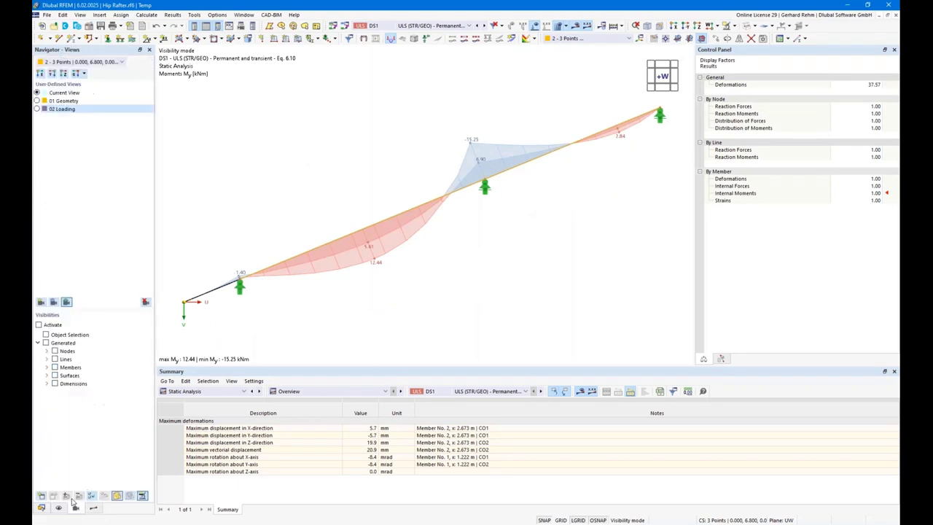
pyautogui.click(40, 301)
pyautogui.write('03')
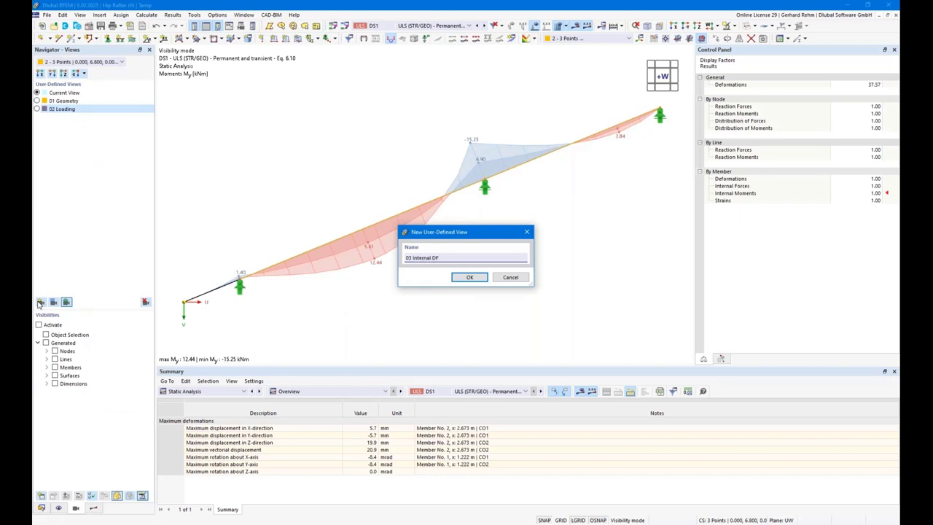
pyautogui.write(' Internal Forces')
pyautogui.press('Return')
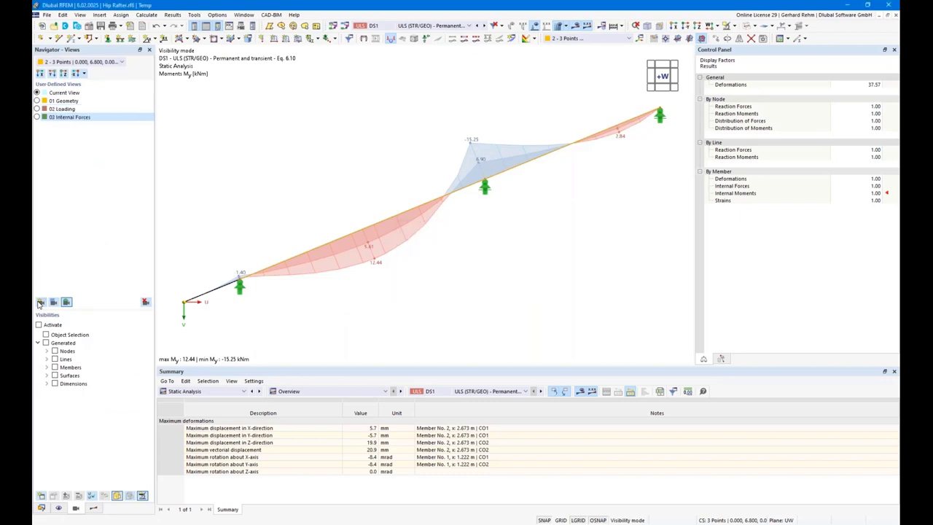
# Switch the results to the Timber Design check ratios and save them as the user-defined view "04 Design Ratio"
pyautogui.click(93, 508)
pyautogui.click(80, 61)
pyautogui.click(64, 77)
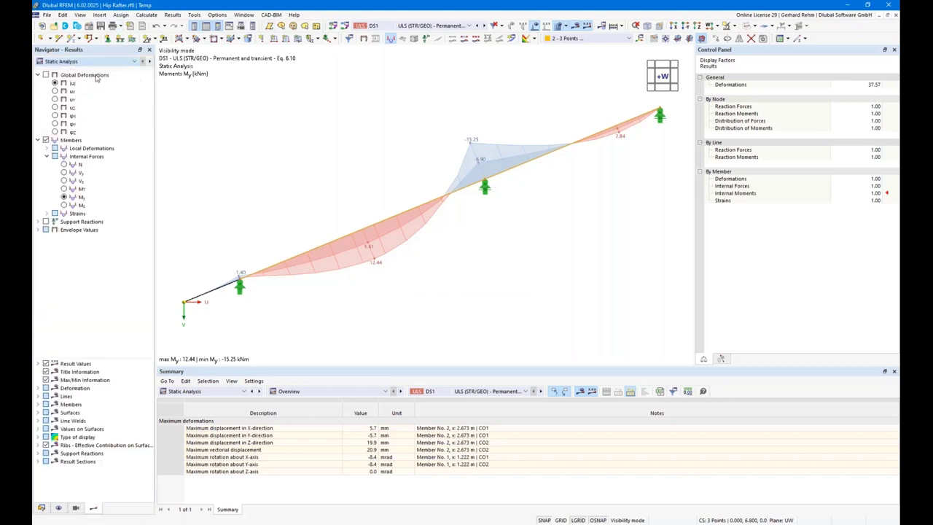
pyautogui.click(75, 508)
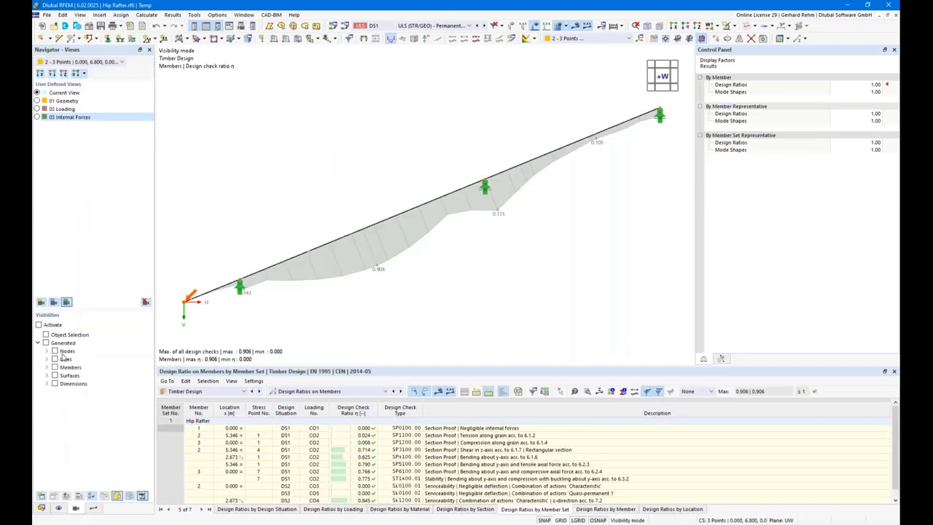
pyautogui.click(41, 302)
pyautogui.write('04 Design Ratio')
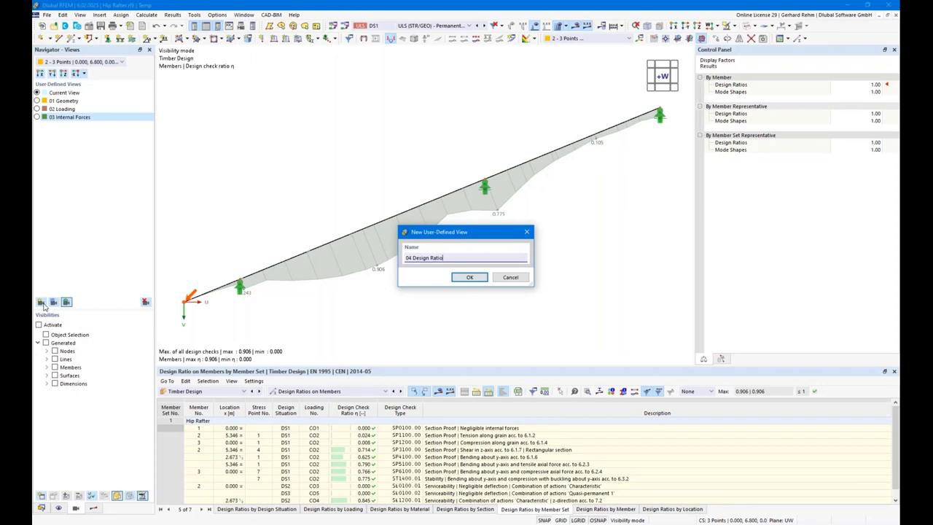
pyautogui.press('Return')
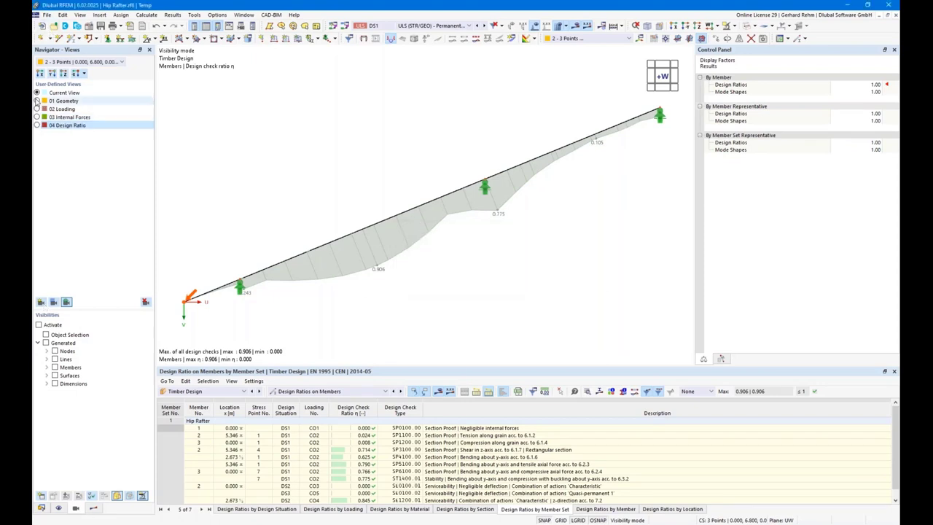
# Cancel the visibility mode and show the whole hip roof in 3D as a solid model
pyautogui.scroll(-2, 371, 180)
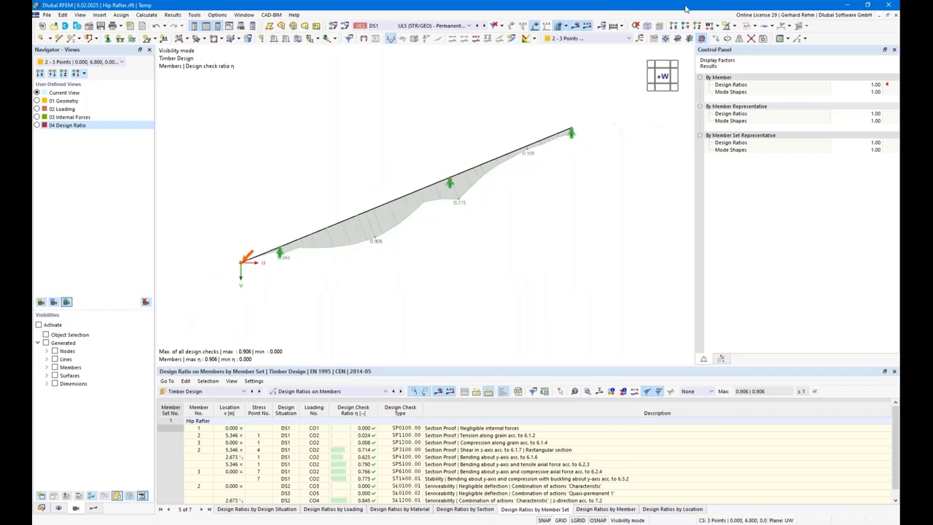
pyautogui.click(732, 25)
pyautogui.click(761, 86)
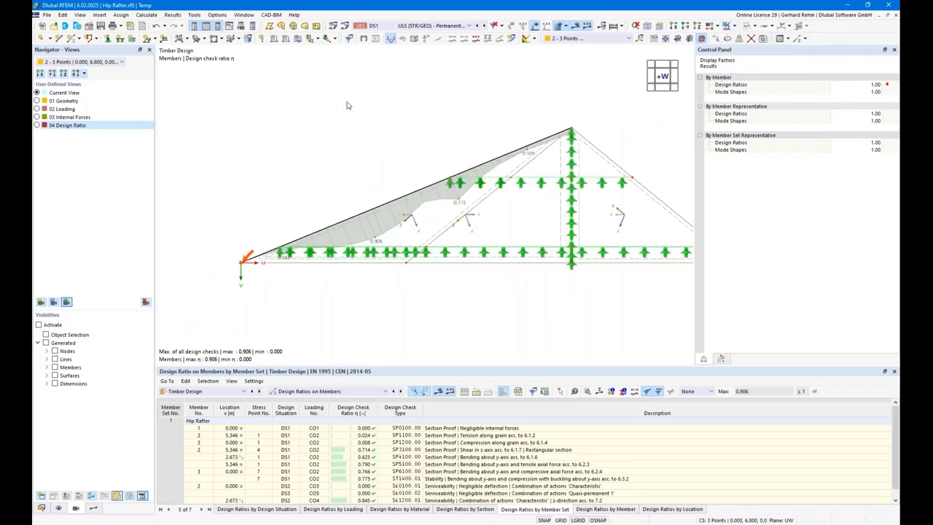
pyautogui.keyDown('ctrl'); pyautogui.moveTo(410, 142); pyautogui.dragTo(500, 145, button='middle'); pyautogui.keyUp('ctrl')
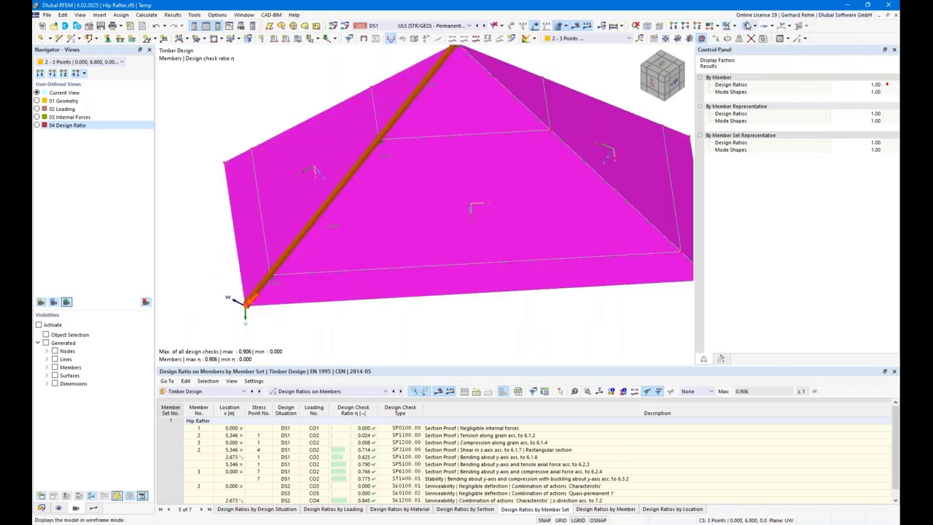
pyautogui.scroll(-2, 499, 145)
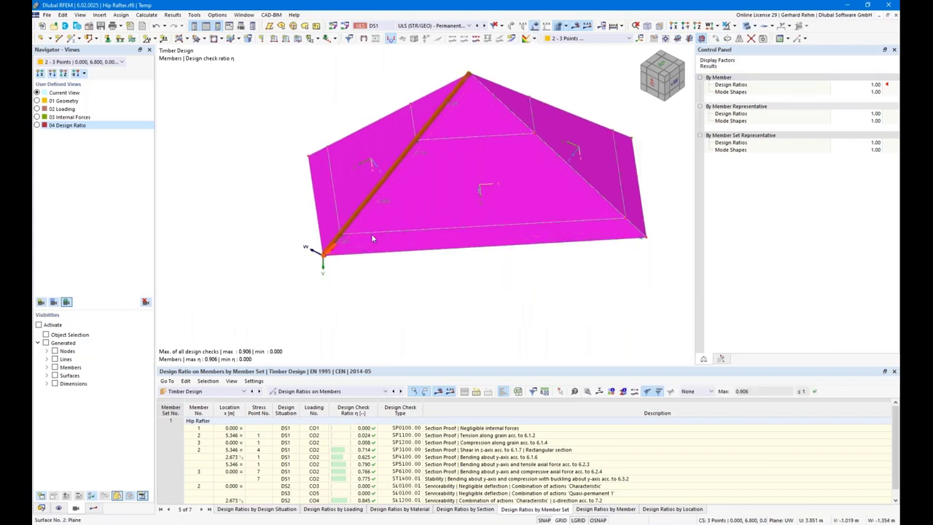
# Display the loads of load case LC1 - Self-weight on the whole roof model
pyautogui.keyDown('ctrl'); pyautogui.moveTo(444, 287); pyautogui.dragTo(300, 225, button='middle'); pyautogui.keyUp('ctrl')
pyautogui.moveTo(299, 225); pyautogui.dragTo(442, 270, button='right')
pyautogui.click(423, 26)
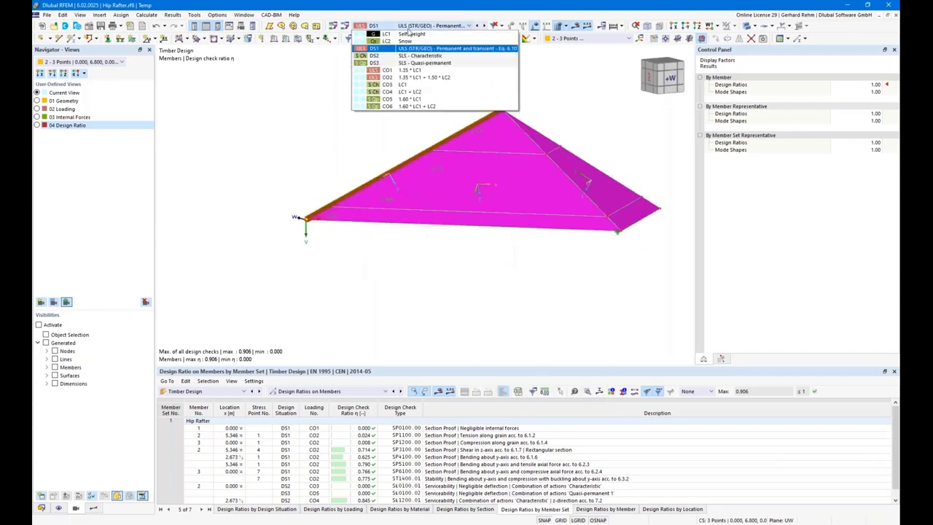
pyautogui.click(406, 37)
pyautogui.click(60, 508)
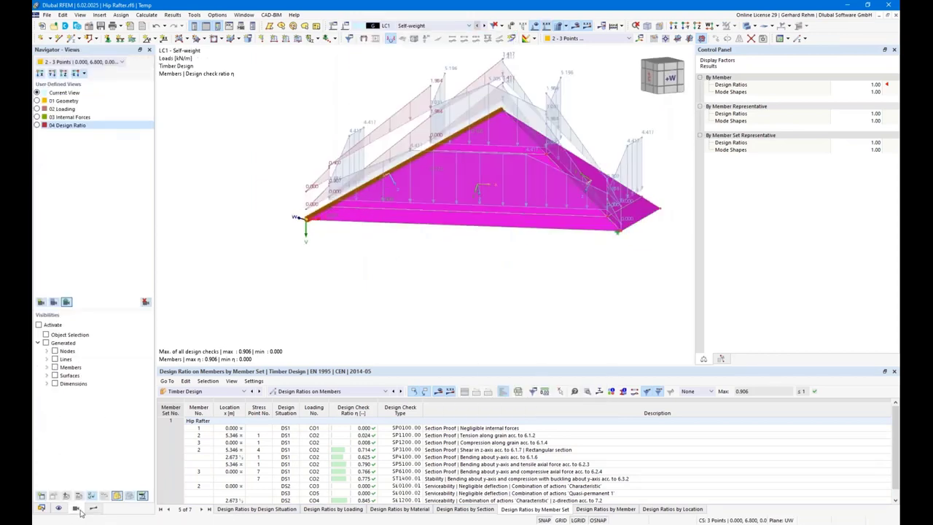
# Recall the saved views 01 Geometry, 02 Loading, 03 Internal Forces and 04 Design Ratio one after another
pyautogui.click(37, 102)
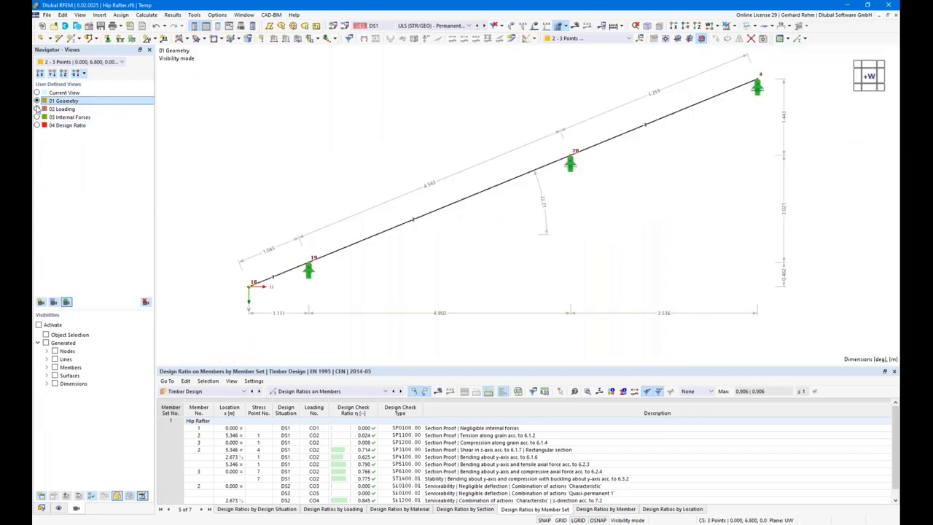
pyautogui.click(36, 110)
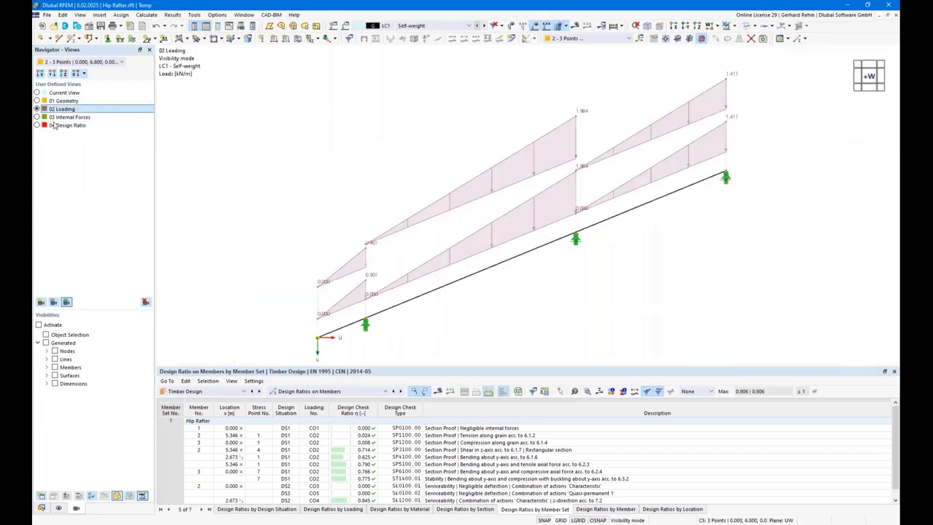
pyautogui.click(38, 118)
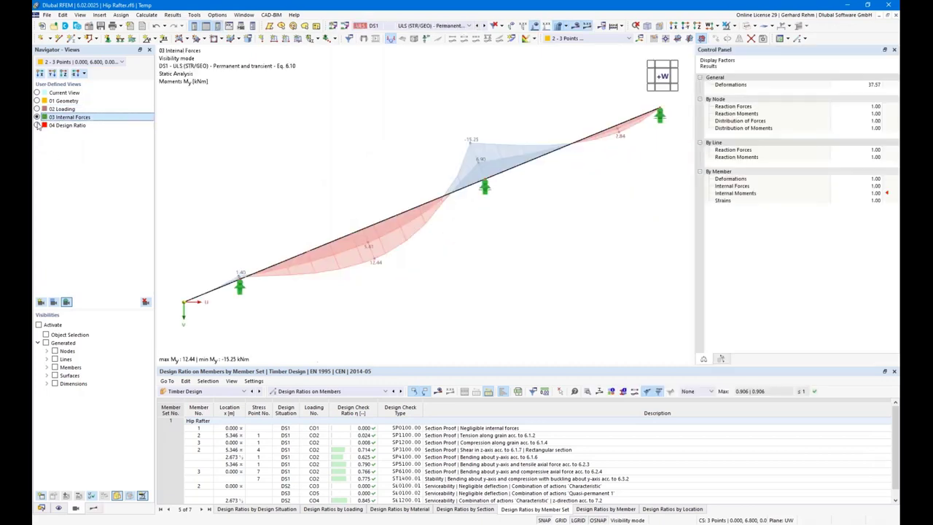
pyautogui.click(38, 126)
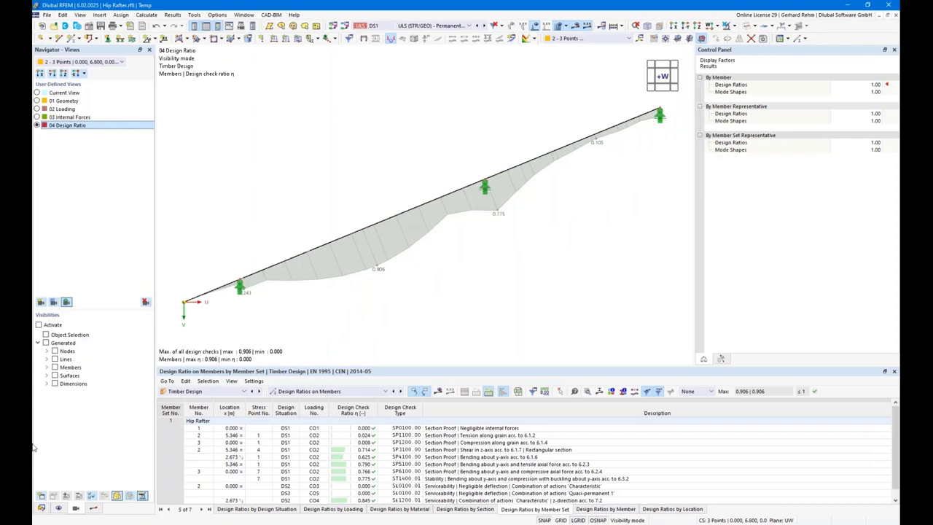
# Create a printout report for the model with the preset report items, then save and show it
pyautogui.click(39, 508)
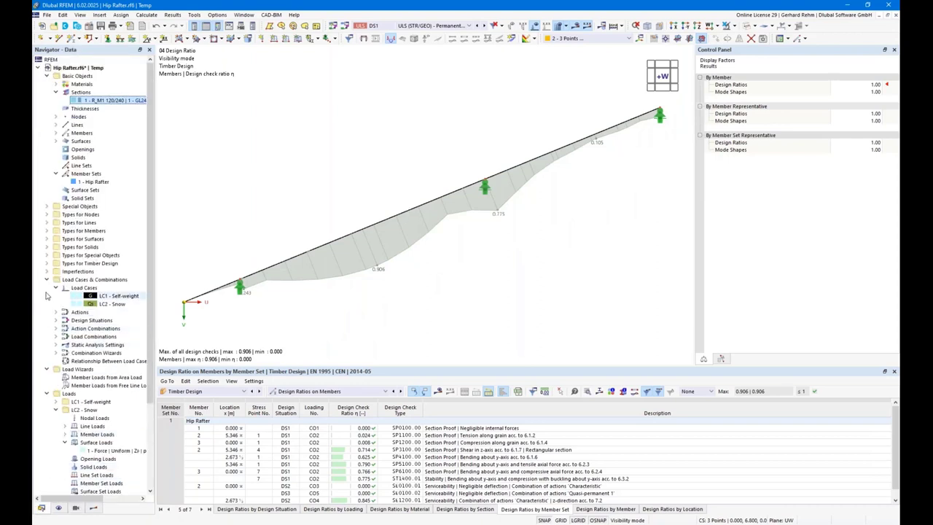
pyautogui.scroll(-5, 47, 395)
pyautogui.rightClick(73, 482)
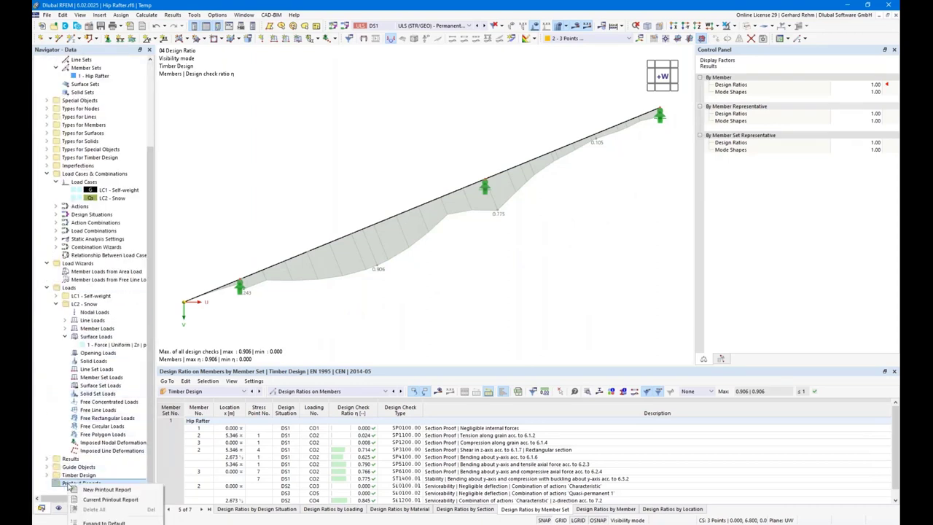
pyautogui.click(109, 499)
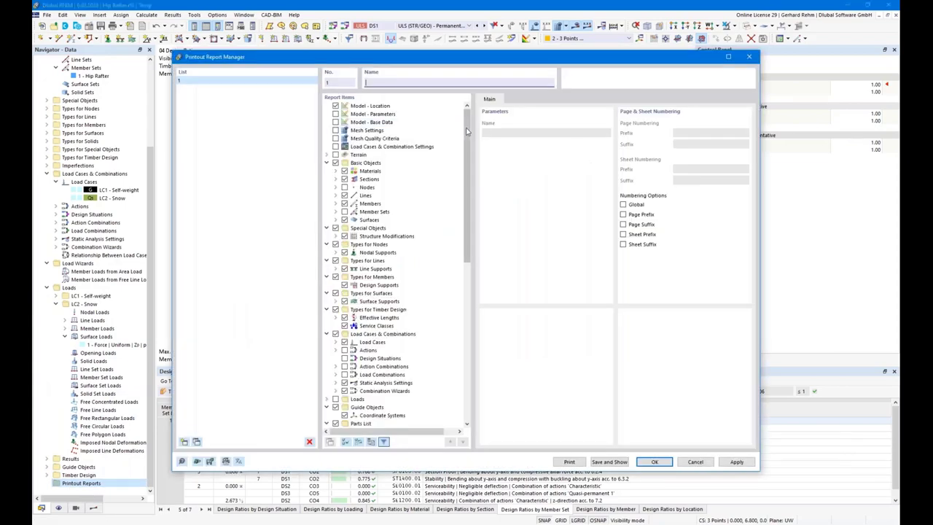
pyautogui.moveTo(468, 142); pyautogui.dragTo(470, 287)
pyautogui.scroll(15, 425, 292)
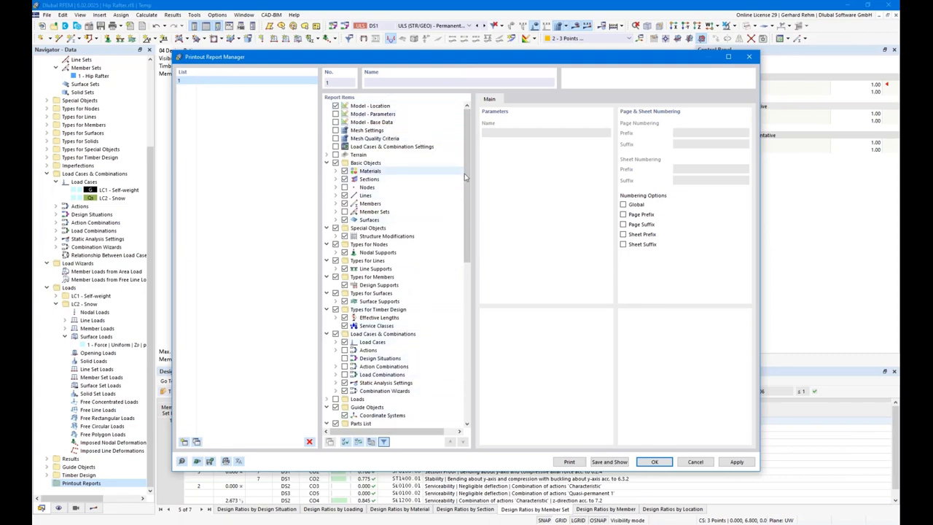
pyautogui.moveTo(464, 174)
pyautogui.mouseDown()
pyautogui.moveTo(460, 330)
pyautogui.moveTo(460, 155)
pyautogui.mouseUp()
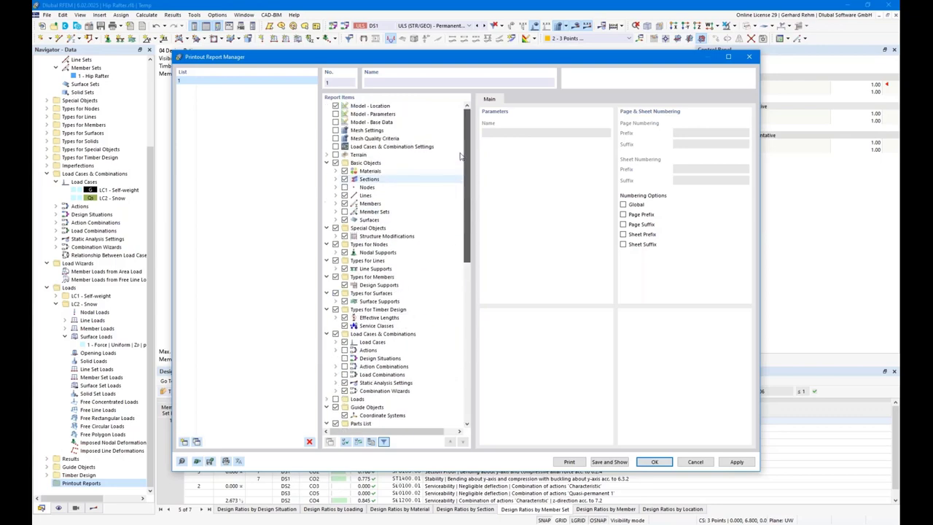
pyautogui.click(611, 462)
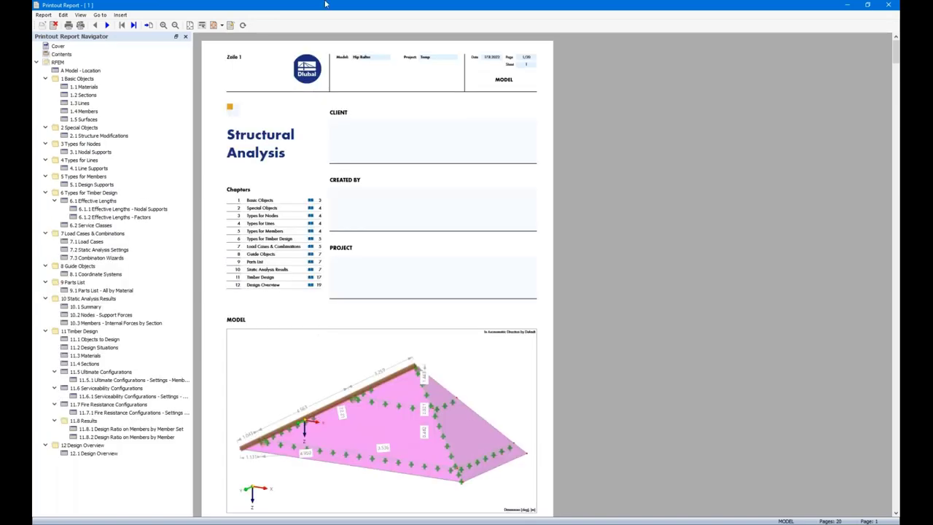
pyautogui.moveTo(325, 12); pyautogui.dragTo(638, 74)
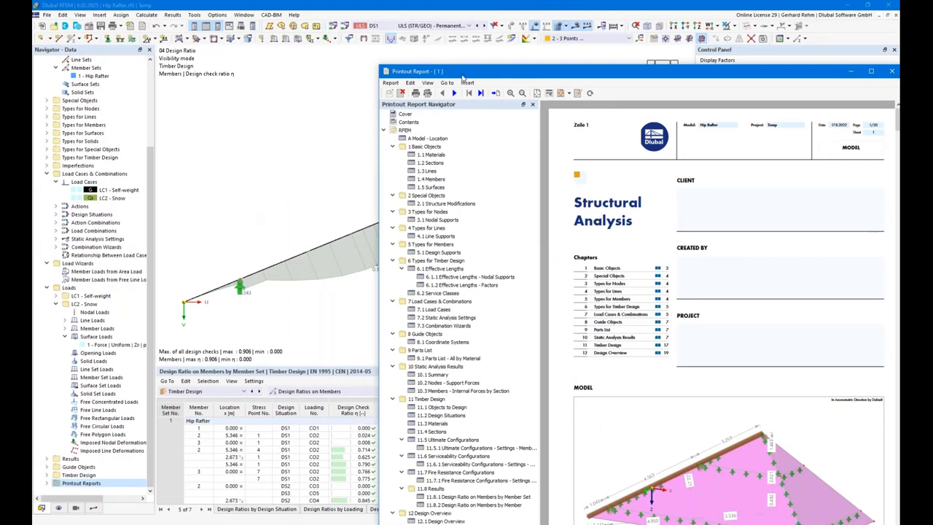
pyautogui.moveTo(465, 76); pyautogui.dragTo(387, 3)
pyautogui.scroll(-1, 406, 293)
pyautogui.scroll(1, 406, 294)
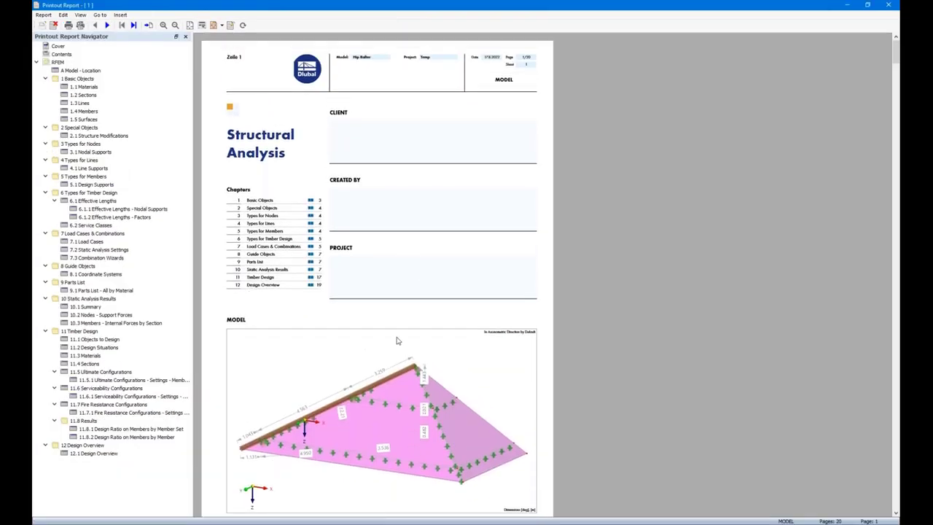
# Edit the model picture on the report's cover page, rotating the roof to another axonometric view and tightening the print area around it
pyautogui.scroll(-1, 397, 340)
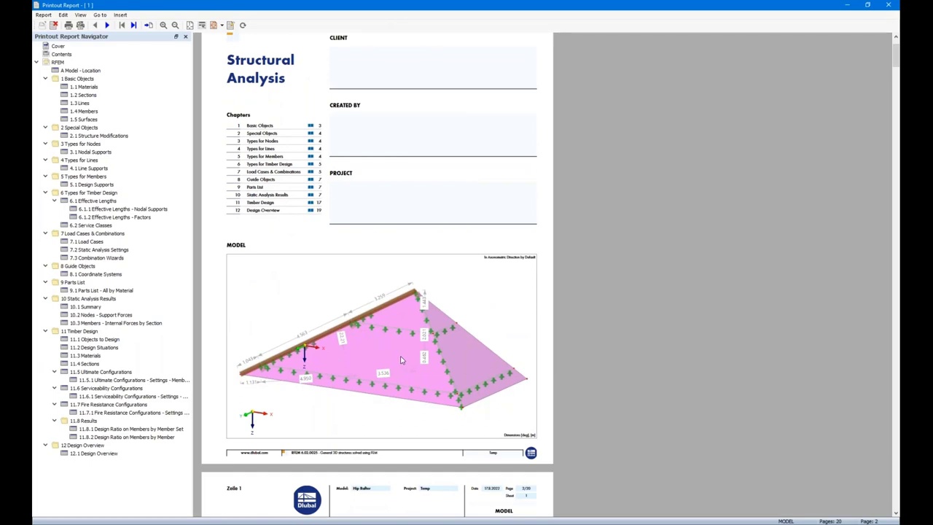
pyautogui.scroll(-1, 400, 360)
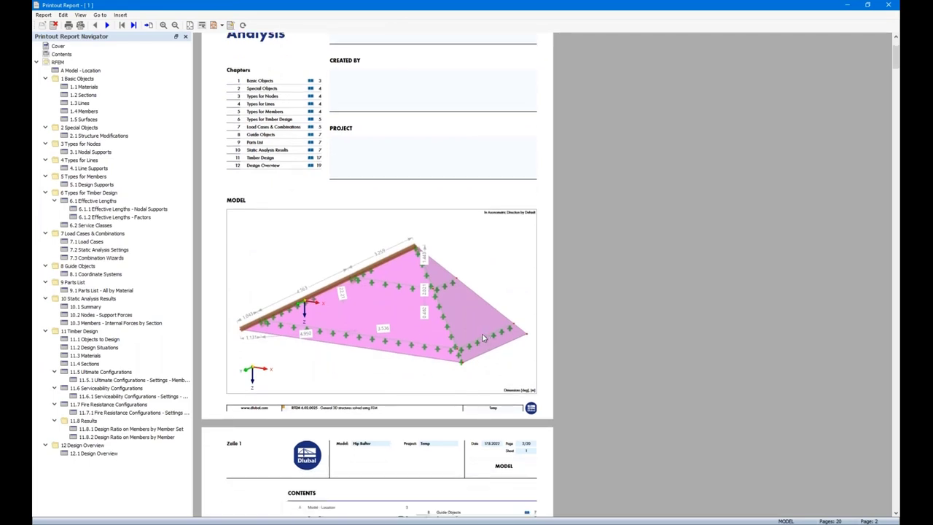
pyautogui.rightClick(372, 294)
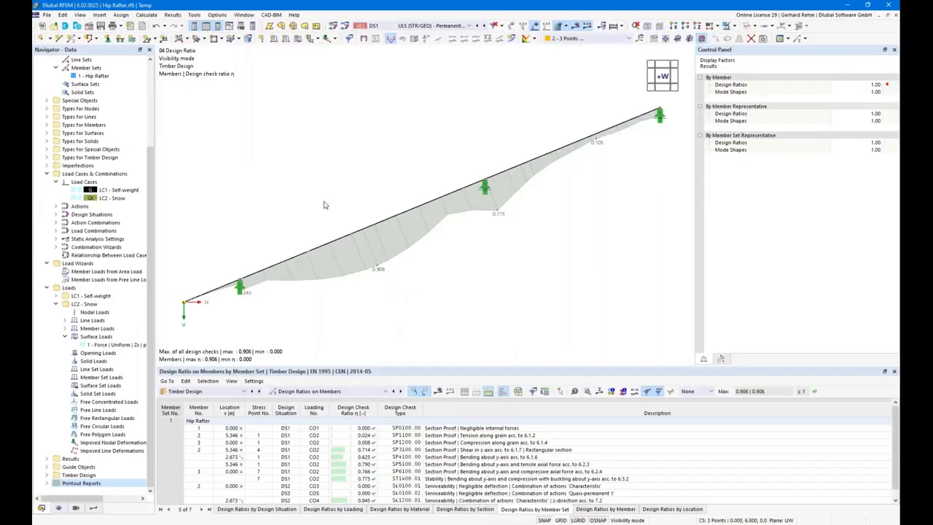
pyautogui.click(491, 348)
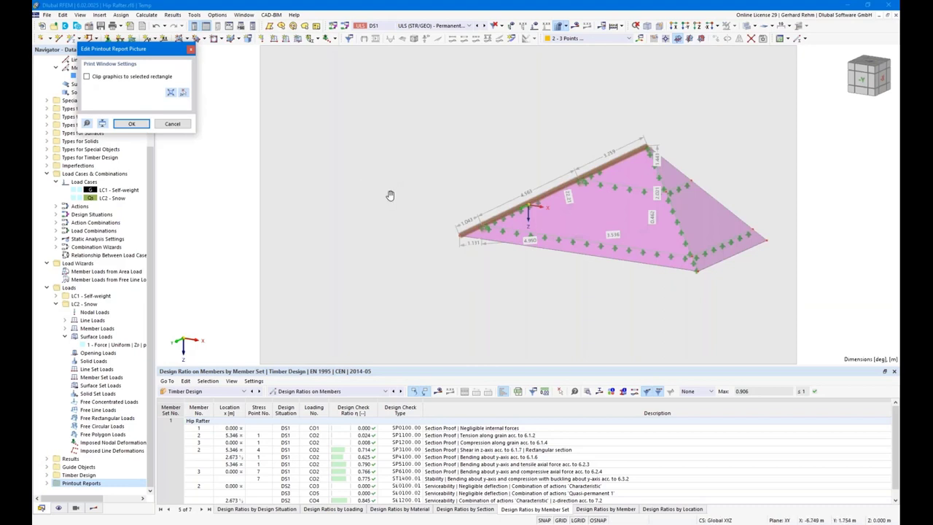
pyautogui.keyDown('ctrl'); pyautogui.moveTo(379, 204); pyautogui.dragTo(474, 248, button='middle'); pyautogui.keyUp('ctrl')
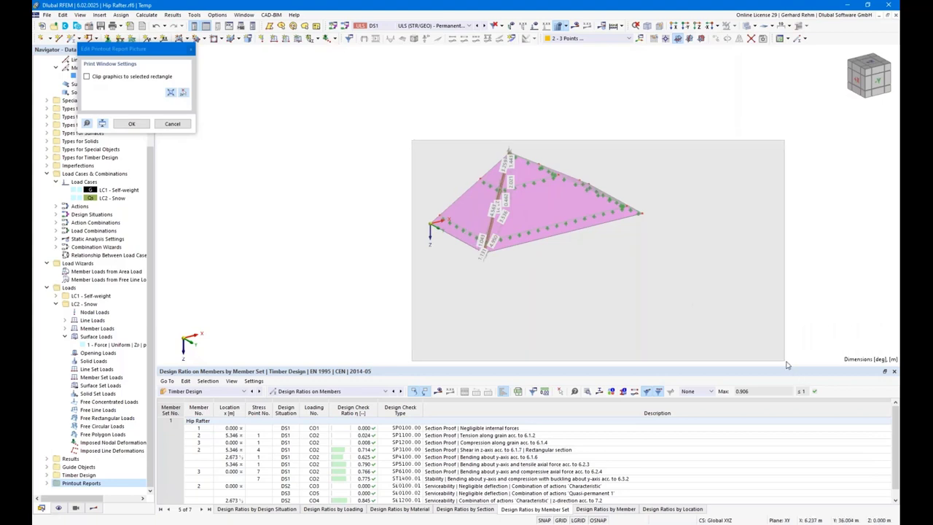
pyautogui.moveTo(786, 362); pyautogui.dragTo(660, 269)
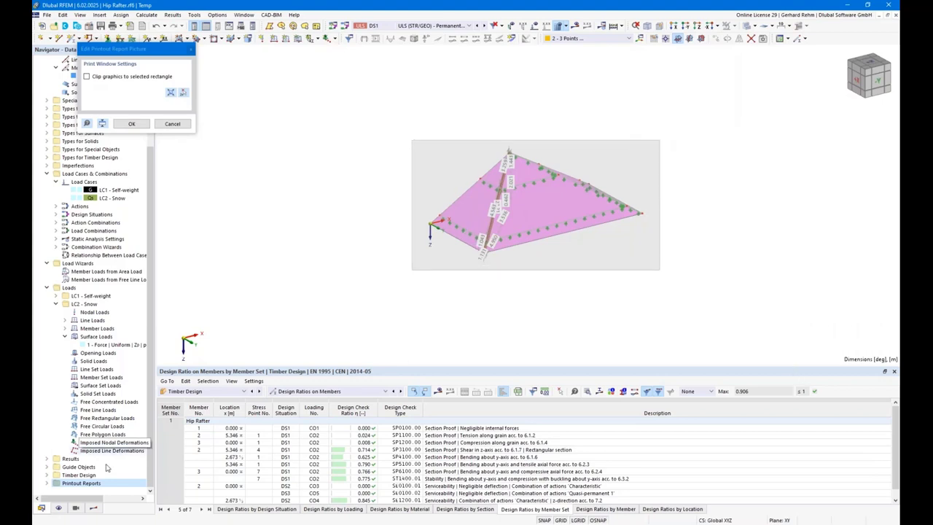
# Hide the dimensions in the cover picture and apply the edited picture to the report
pyautogui.click(58, 507)
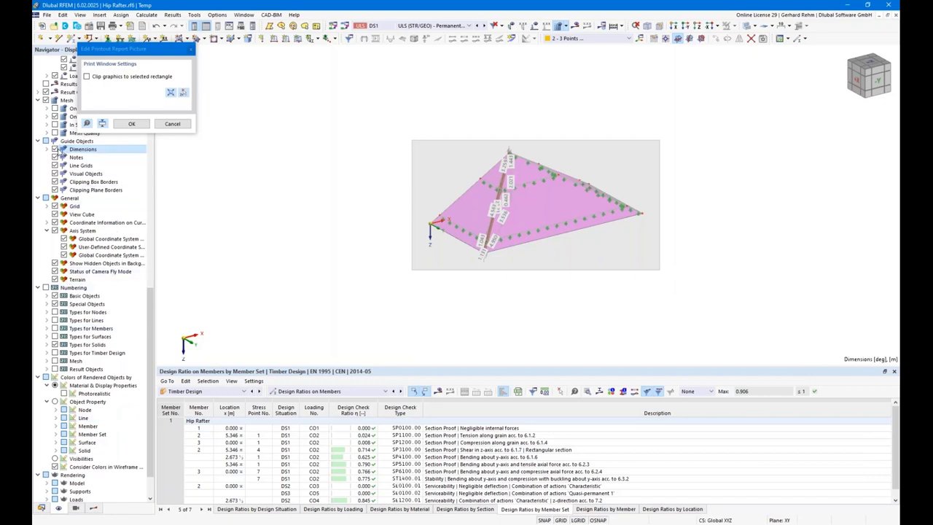
pyautogui.click(55, 149)
pyautogui.click(132, 123)
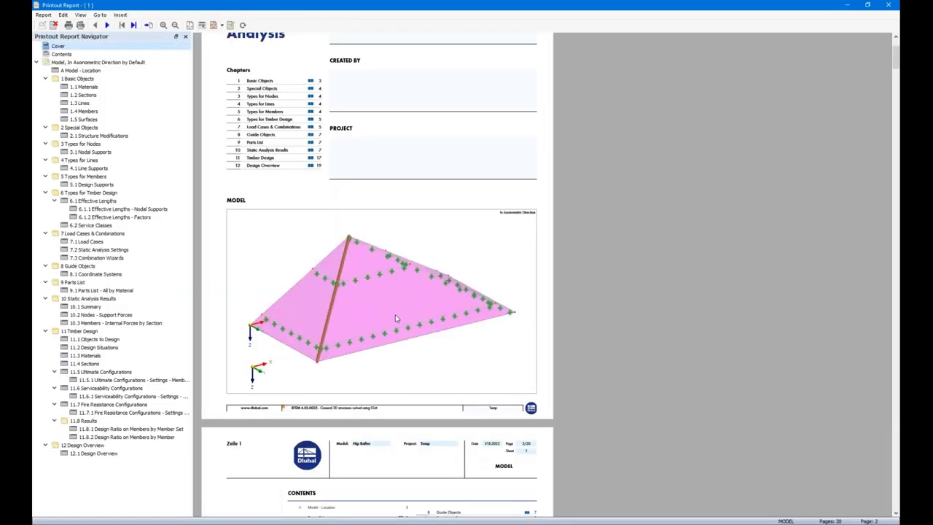
# Examine the report's contents page and the Model - Location and Basic Objects tables on page 3
pyautogui.scroll(-8, 395, 311)
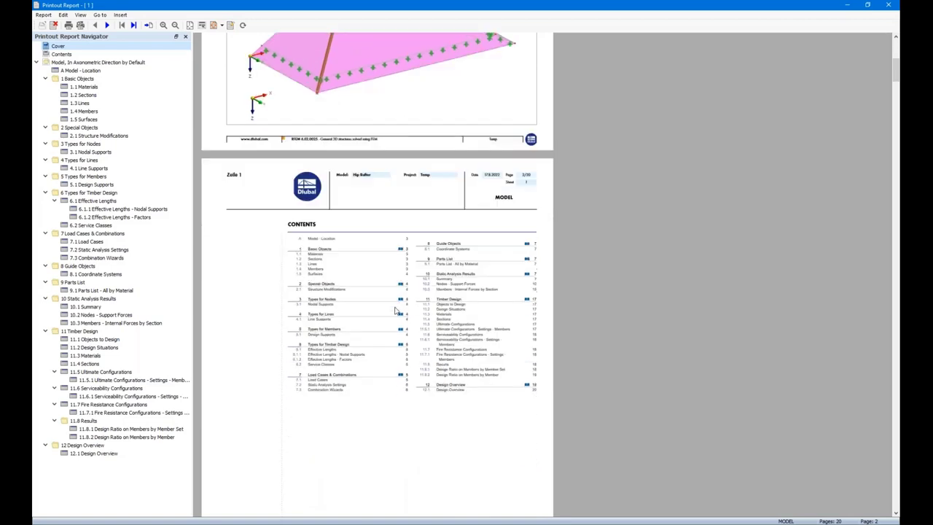
pyautogui.scroll(-1, 395, 311)
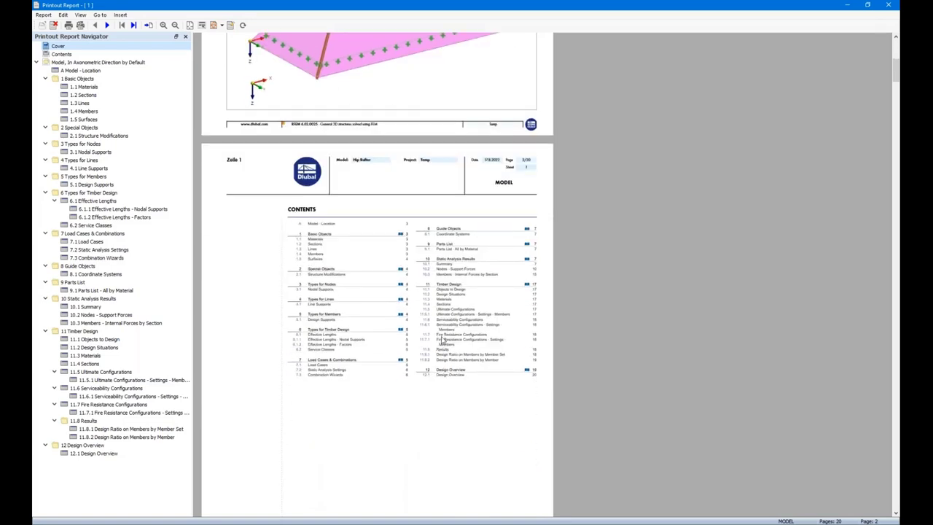
pyautogui.scroll(-5, 443, 339)
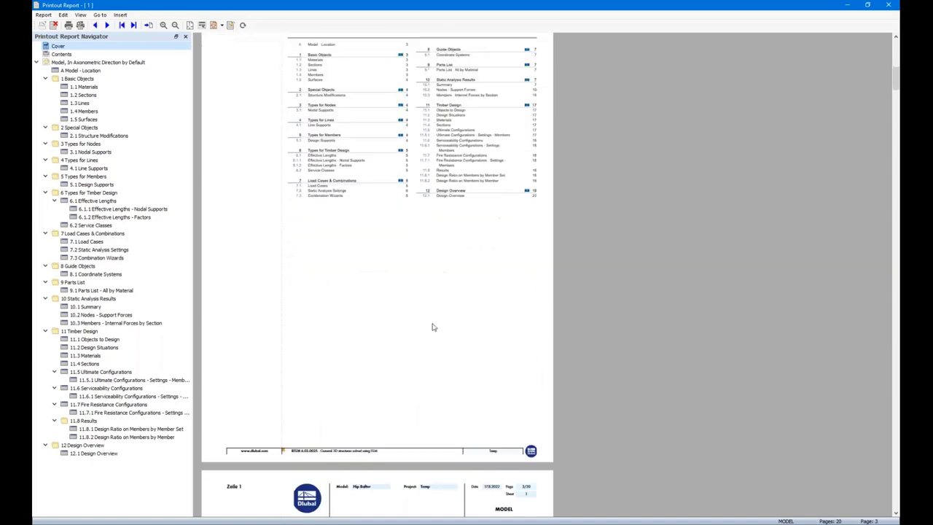
pyautogui.scroll(-7, 432, 328)
pyautogui.scroll(-1, 430, 326)
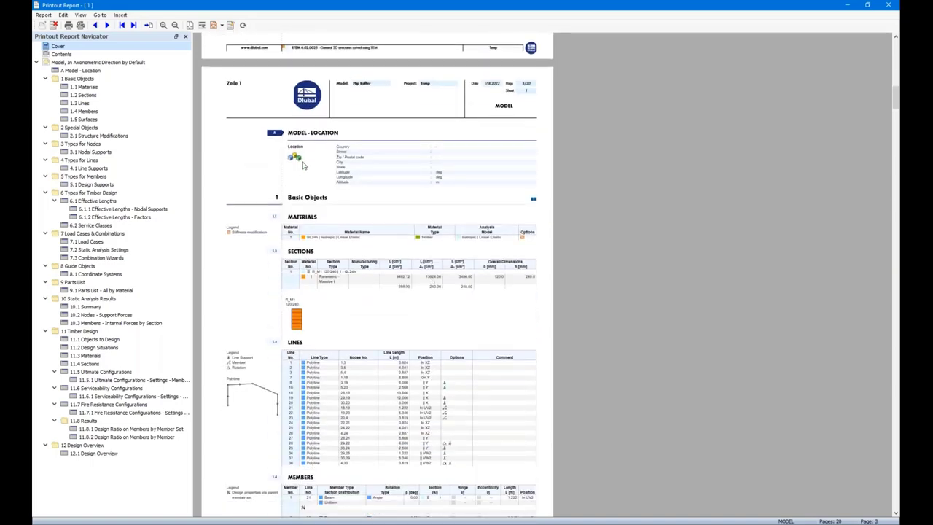
# Arrange the printout report and the RFEM model window side by side, with the report wide enough to show its full page width
pyautogui.moveTo(265, 11); pyautogui.dragTo(1, 82)
pyautogui.click(572, 143)
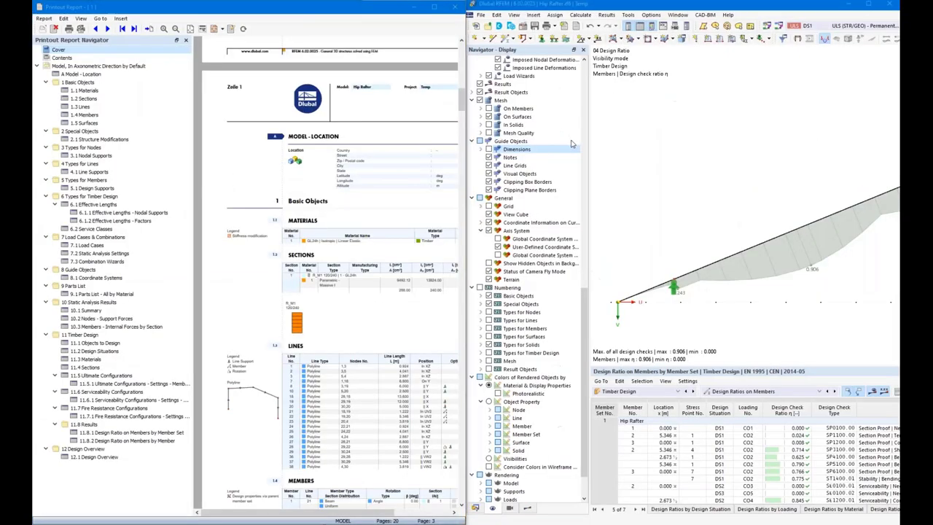
pyautogui.moveTo(467, 157); pyautogui.dragTo(597, 167)
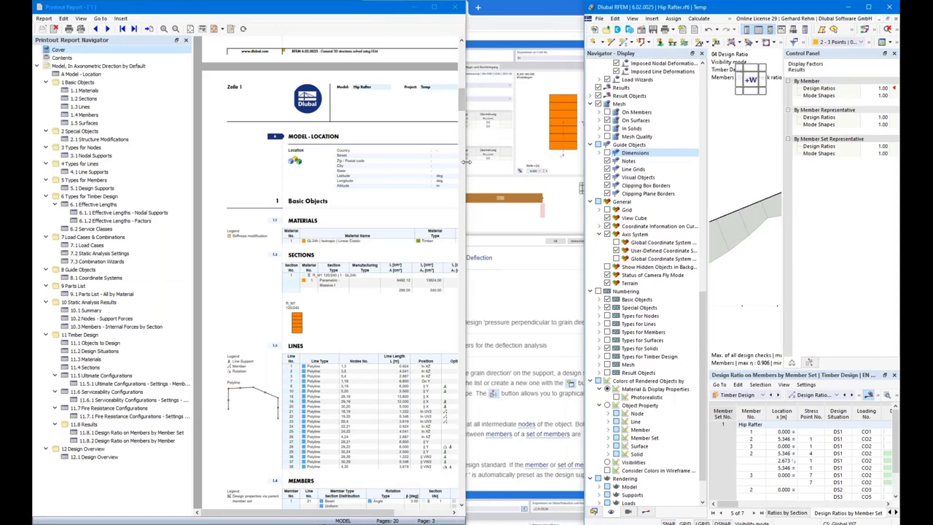
pyautogui.moveTo(467, 161); pyautogui.dragTo(583, 163)
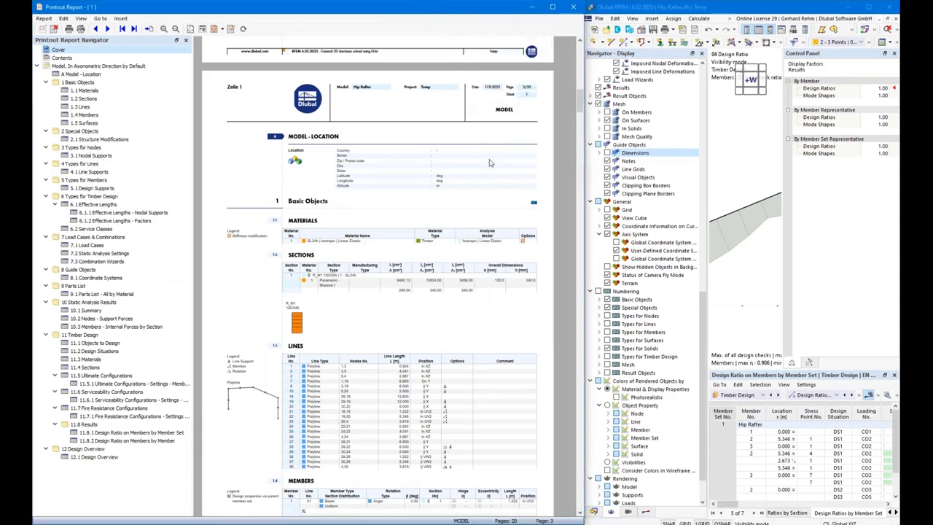
# Reopen the Printout Report Manager beside the report, exclude the Model - Location item and check the sub-items of Materials
pyautogui.click(231, 31)
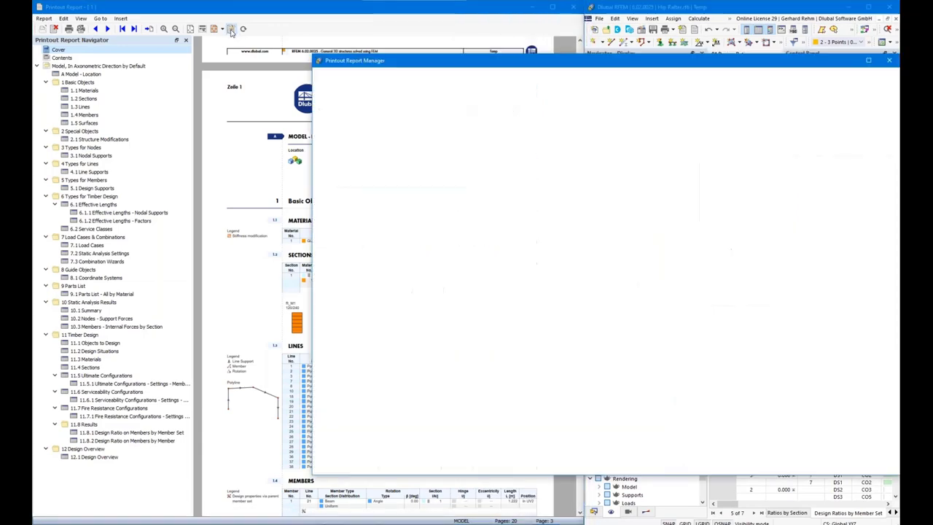
pyautogui.moveTo(416, 60); pyautogui.dragTo(474, 47)
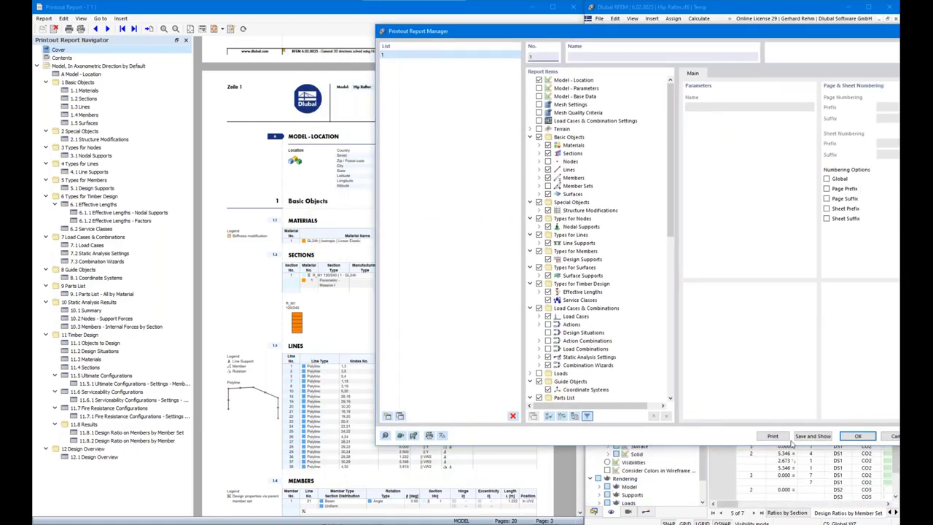
pyautogui.moveTo(548, 32); pyautogui.dragTo(734, 75)
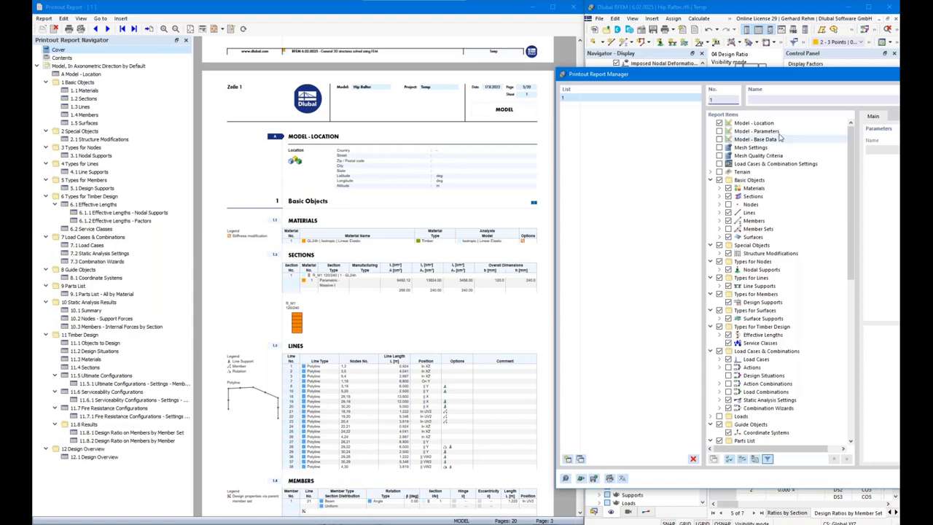
pyautogui.click(719, 123)
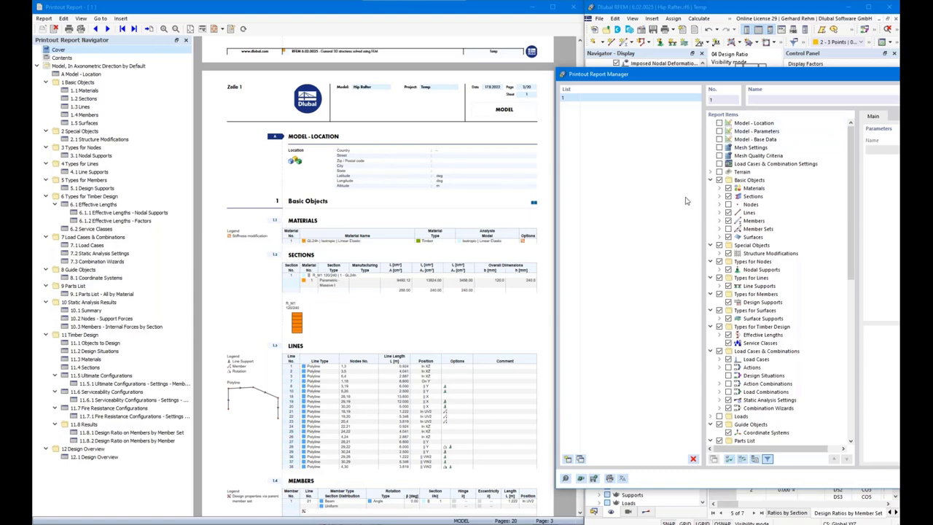
pyautogui.click(720, 188)
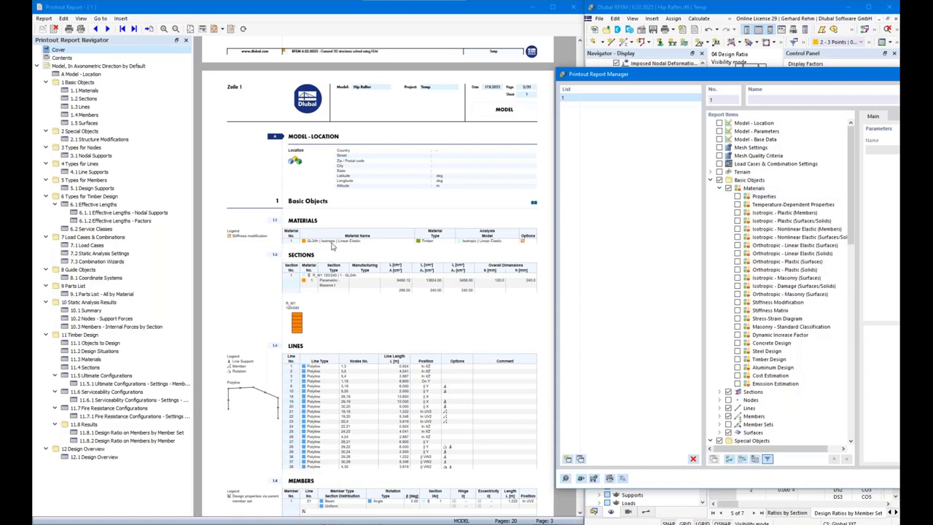
pyautogui.click(719, 188)
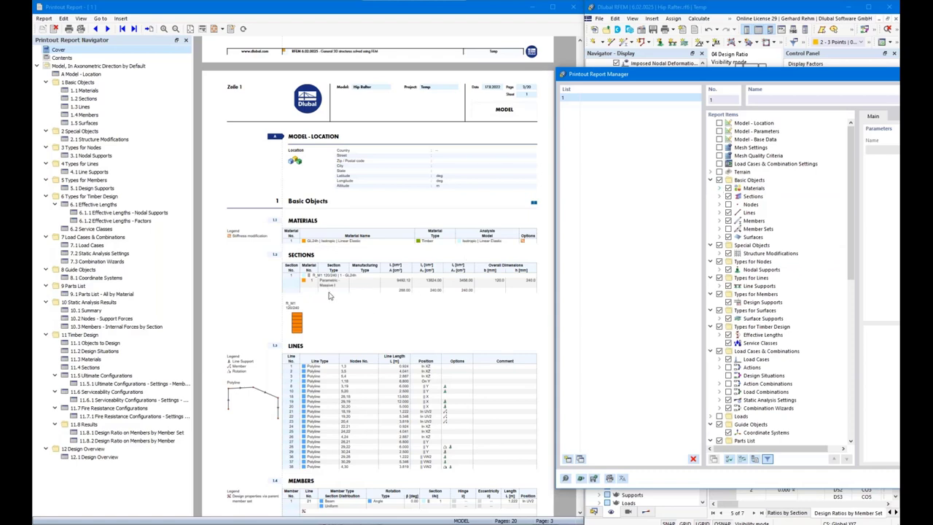
# Exclude the Lines, Members and Surfaces items and the Special Objects group from the report, comparing with their tables in the preview
pyautogui.scroll(-1, 328, 296)
pyautogui.scroll(-1, 329, 296)
pyautogui.scroll(-2, 345, 242)
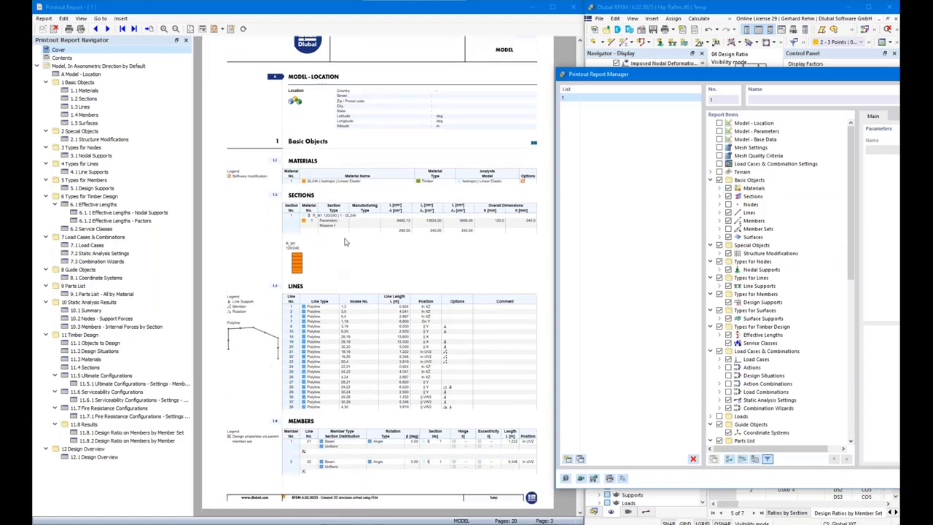
pyautogui.scroll(-5, 344, 222)
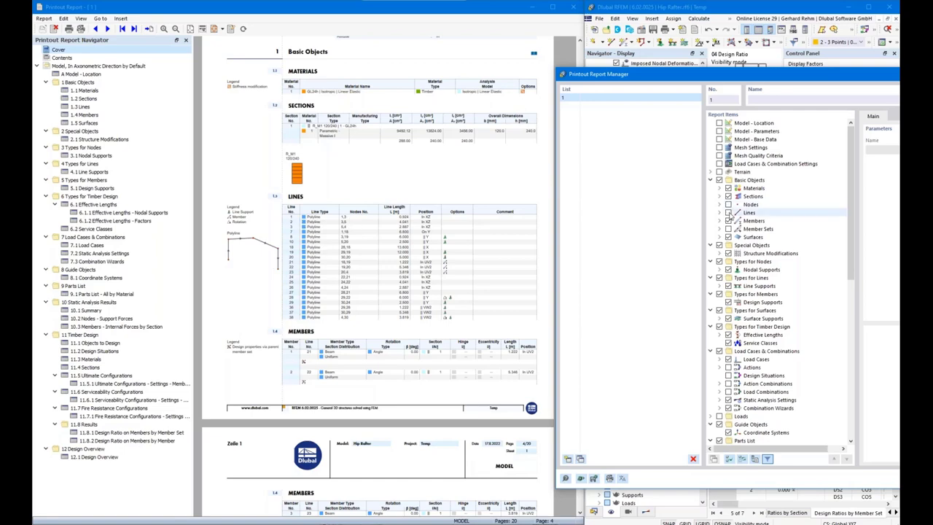
pyautogui.scroll(-3, 370, 255)
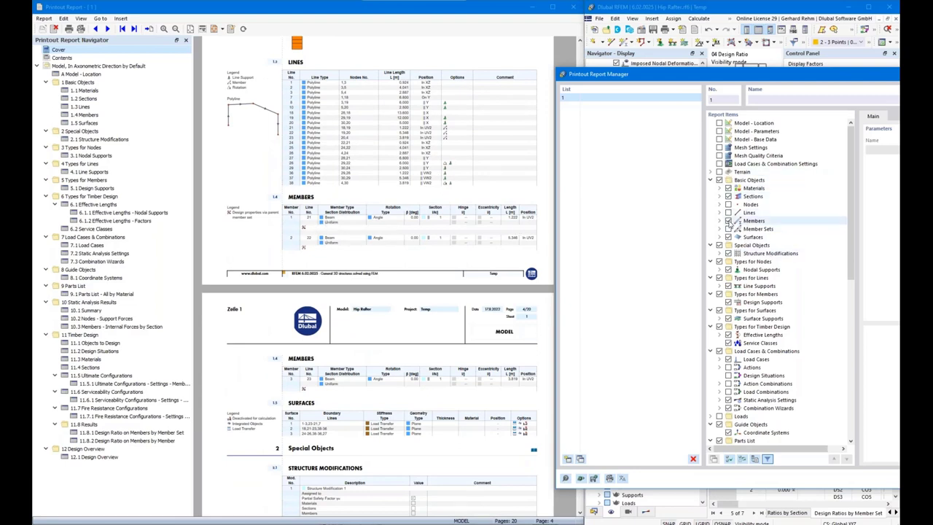
pyautogui.scroll(-3, 371, 287)
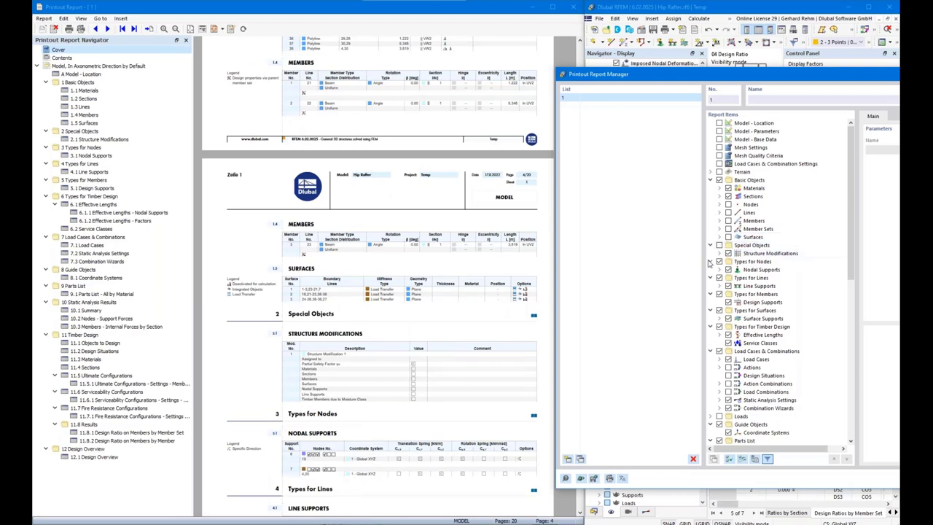
# Check the report's support tables and the sub-items of Nodal Supports under Types for Nodes
pyautogui.scroll(-3, 416, 273)
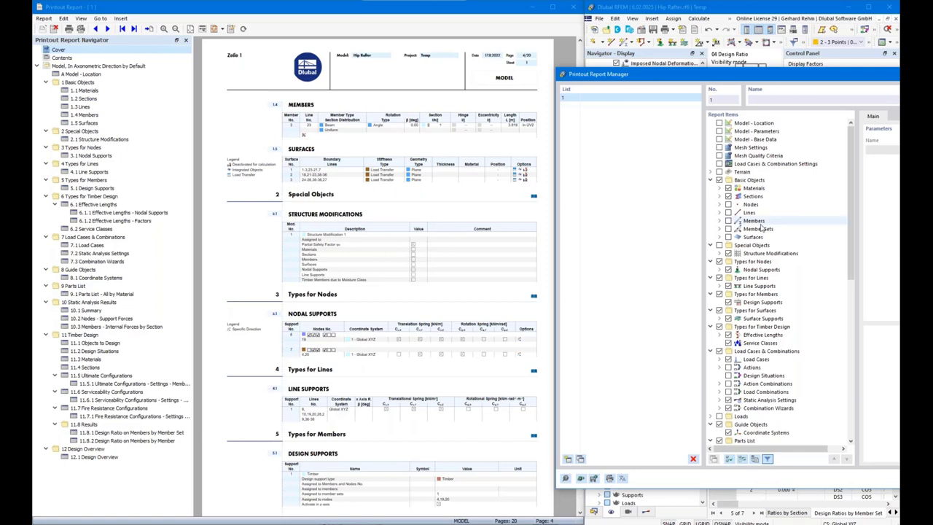
pyautogui.click(719, 270)
pyautogui.scroll(-2, 732, 320)
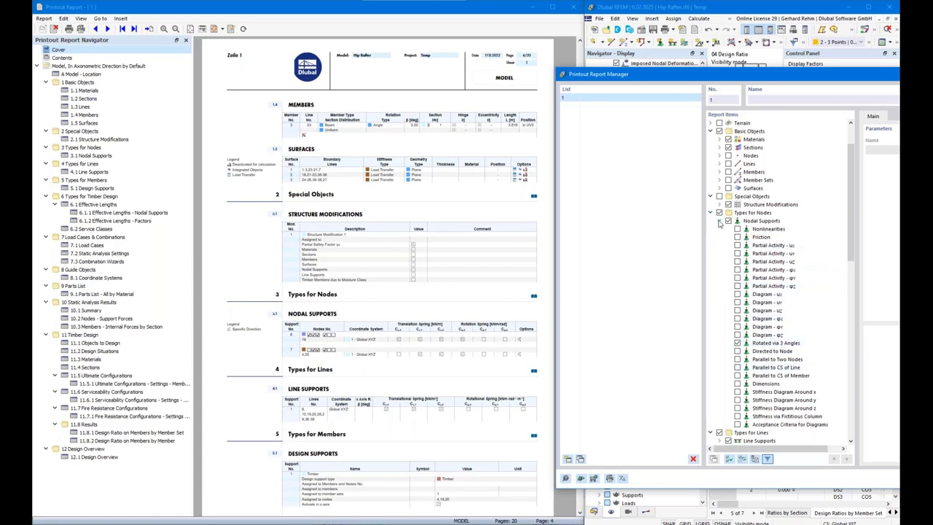
pyautogui.click(719, 221)
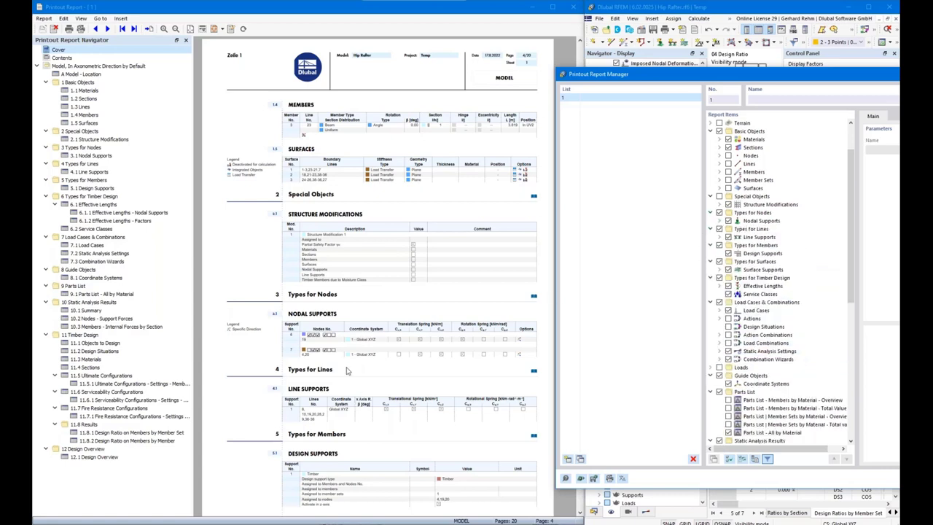
# Exclude the Types for Lines, Types for Members and Types for Surfaces groups from the report
pyautogui.scroll(-4, 346, 371)
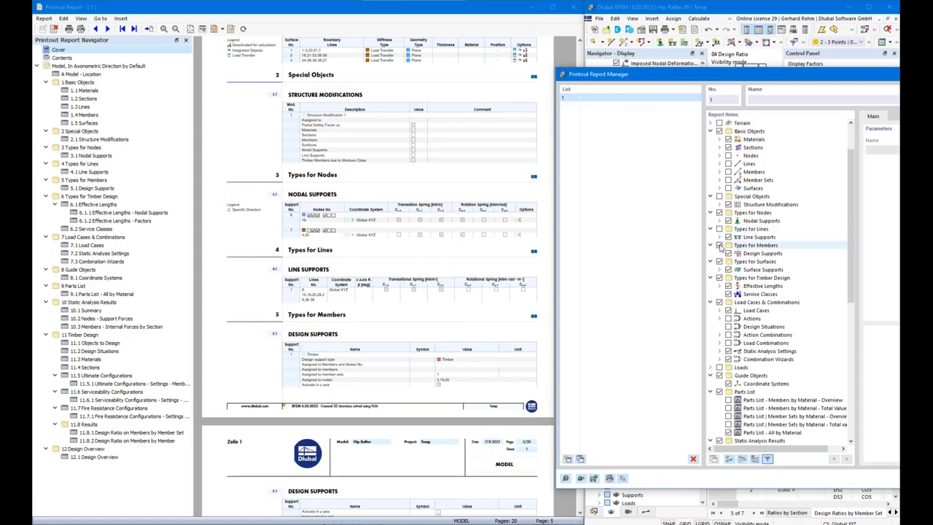
pyautogui.scroll(-4, 329, 351)
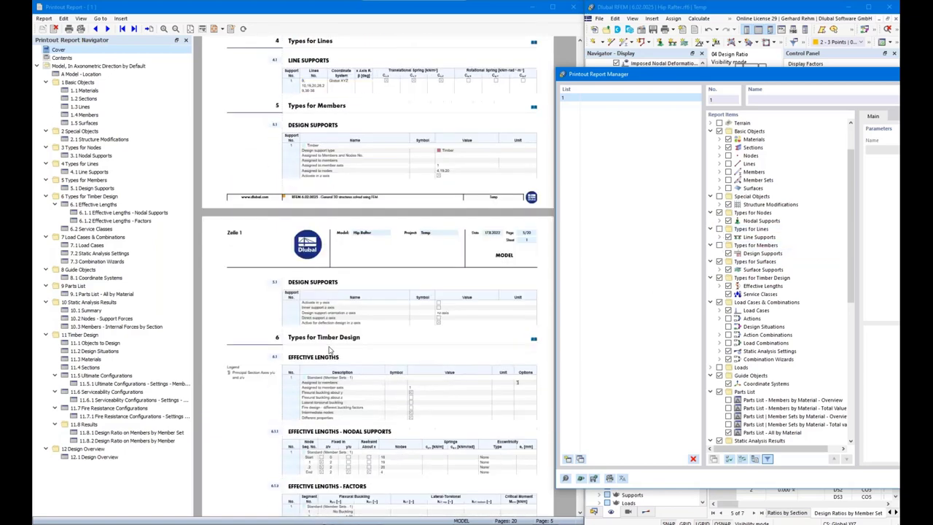
pyautogui.click(719, 261)
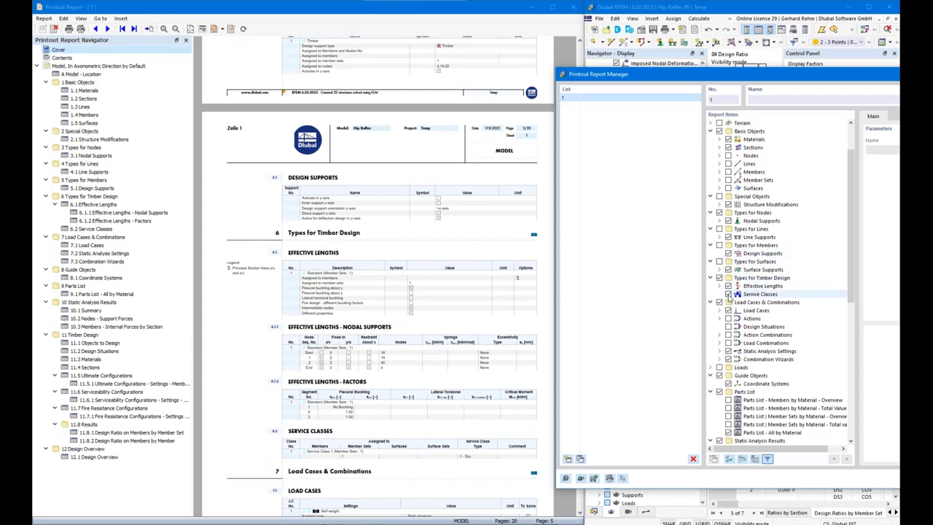
# Enable the reduced description for the Load Cases item, with the report manager moved so its options are visible
pyautogui.scroll(-1, 735, 299)
pyautogui.scroll(-1, 734, 301)
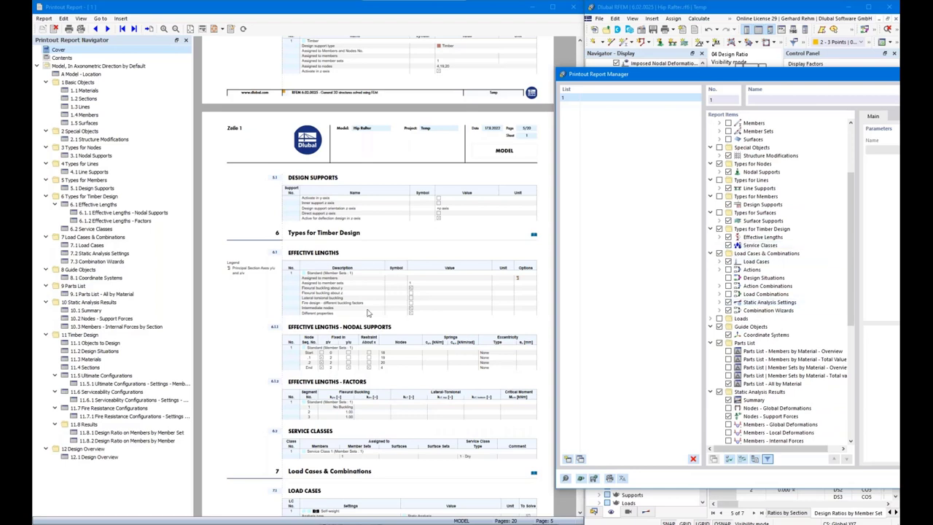
pyautogui.scroll(-1, 347, 328)
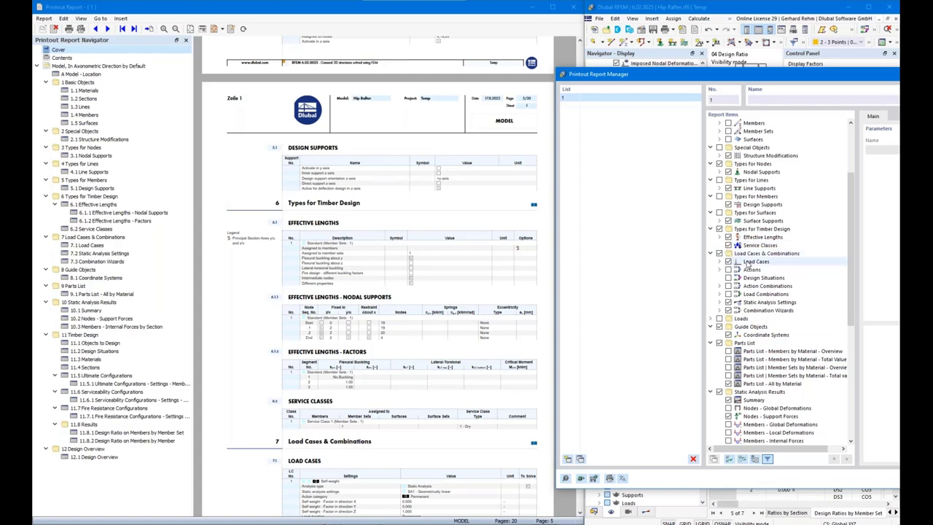
pyautogui.click(758, 262)
pyautogui.moveTo(735, 82); pyautogui.dragTo(643, 71)
pyautogui.scroll(-5, 324, 324)
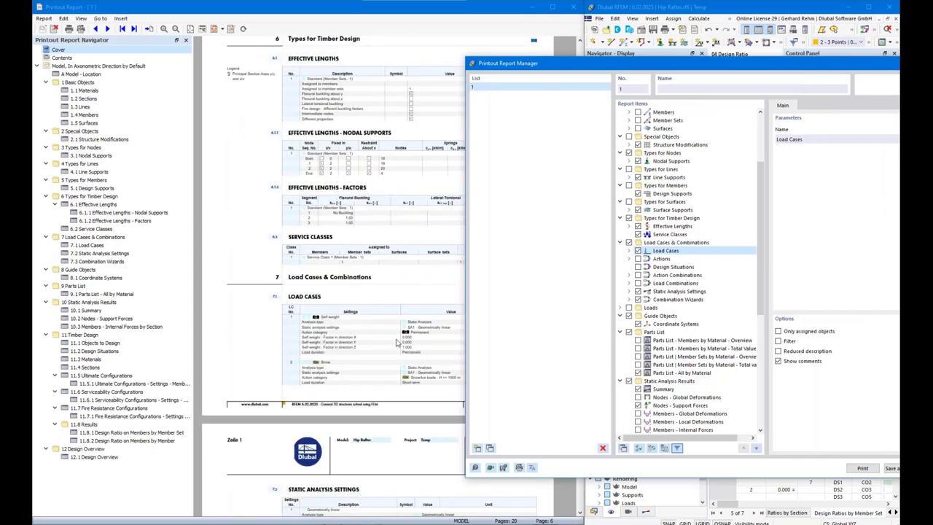
pyautogui.click(778, 351)
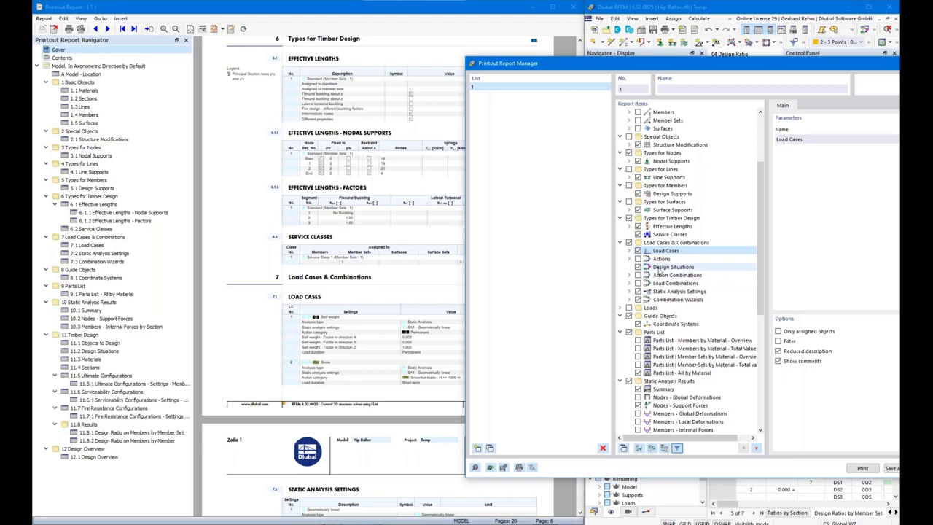
# Include Design Situations and Load Combinations in the report, both with reduced description
pyautogui.click(661, 269)
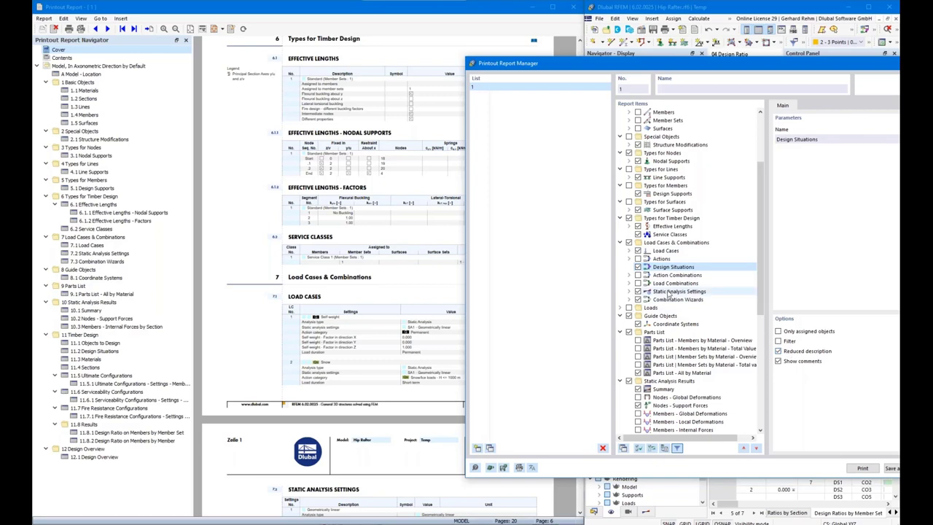
pyautogui.click(637, 284)
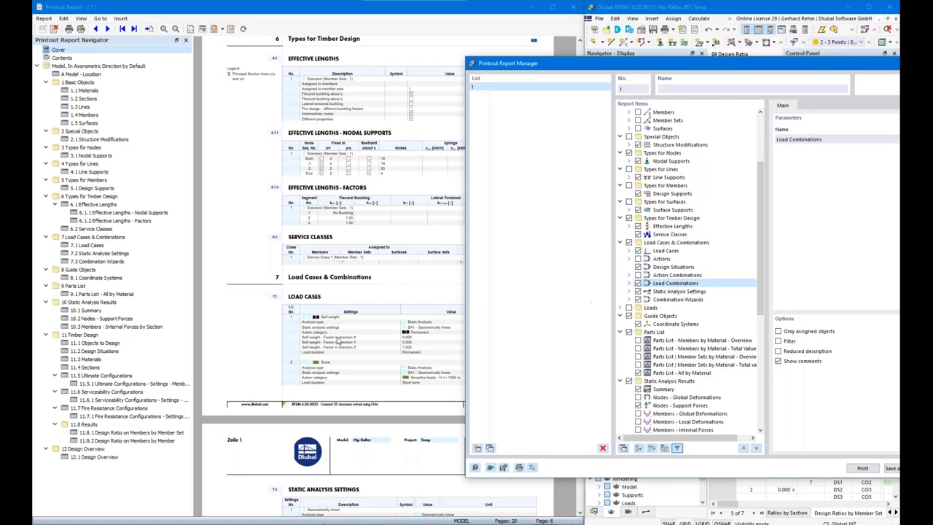
pyautogui.scroll(-6, 339, 341)
pyautogui.scroll(-5, 369, 328)
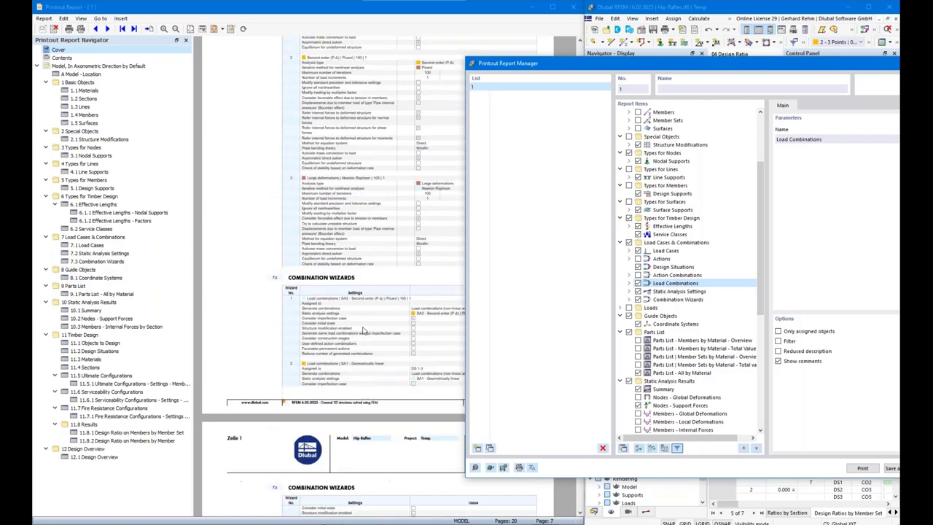
pyautogui.scroll(5, 366, 374)
pyautogui.scroll(5, 366, 374)
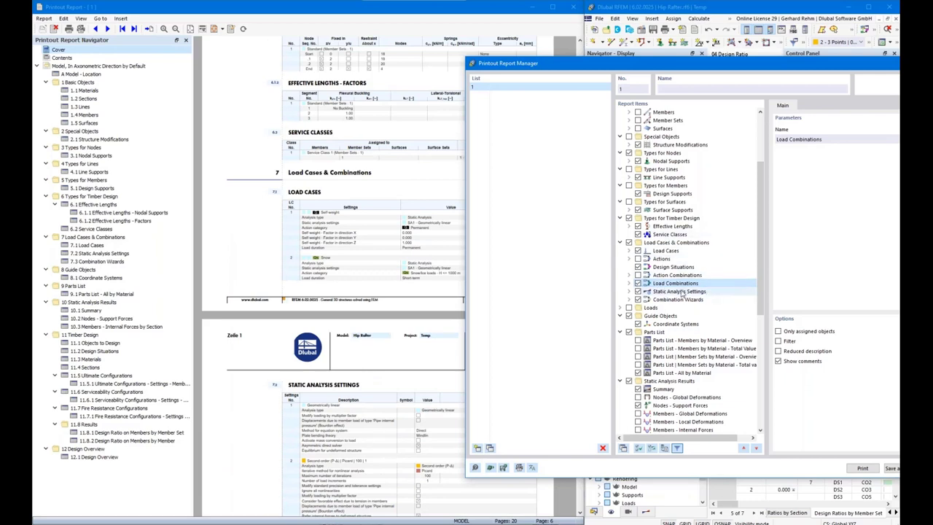
pyautogui.click(778, 352)
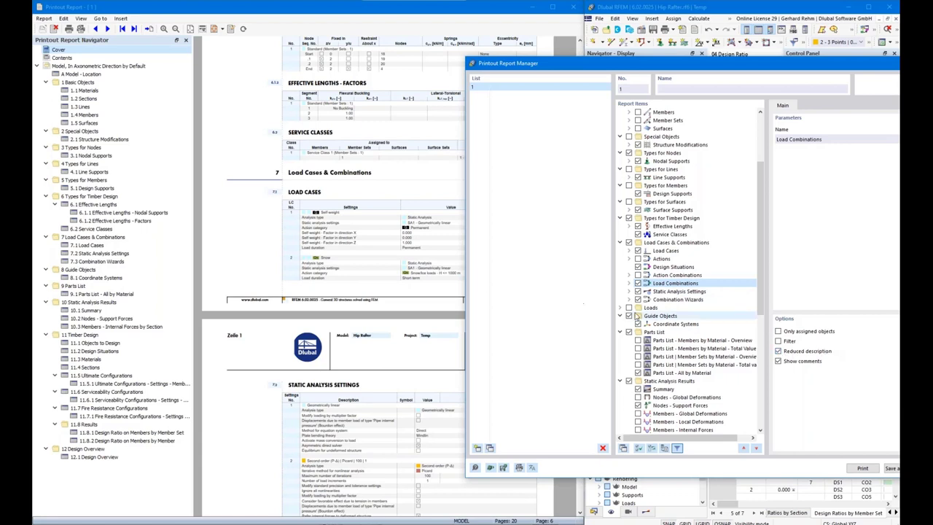
# Review the Static Analysis Settings and Combination Wizards tables in the report and exclude both items
pyautogui.scroll(-3, 332, 309)
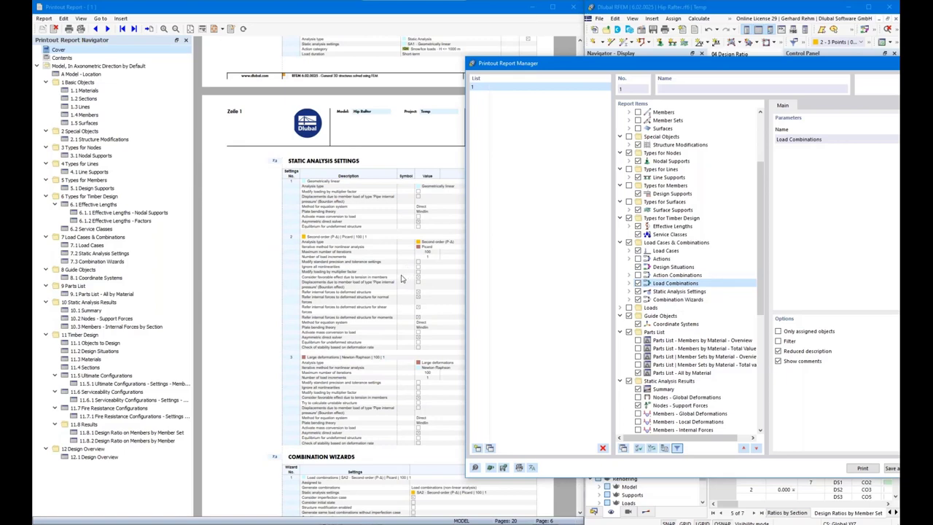
pyautogui.scroll(-3, 413, 268)
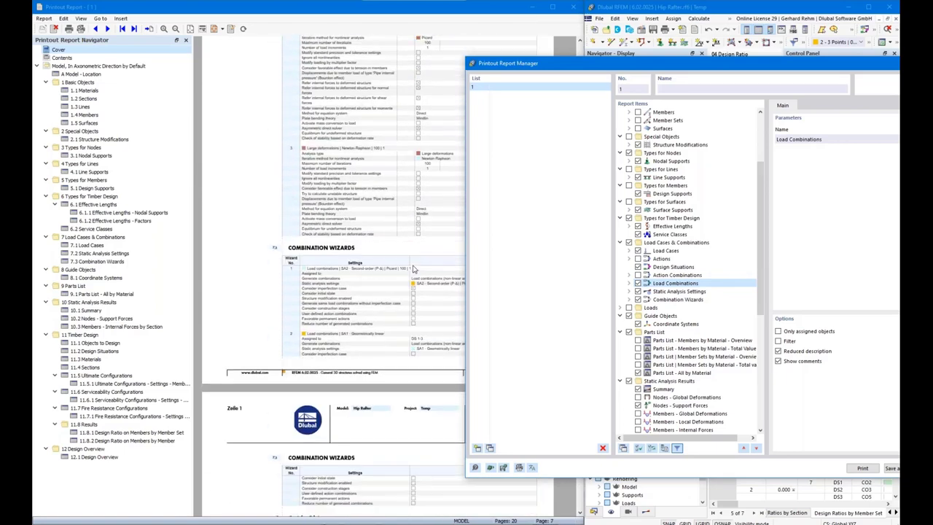
pyautogui.scroll(-2, 414, 269)
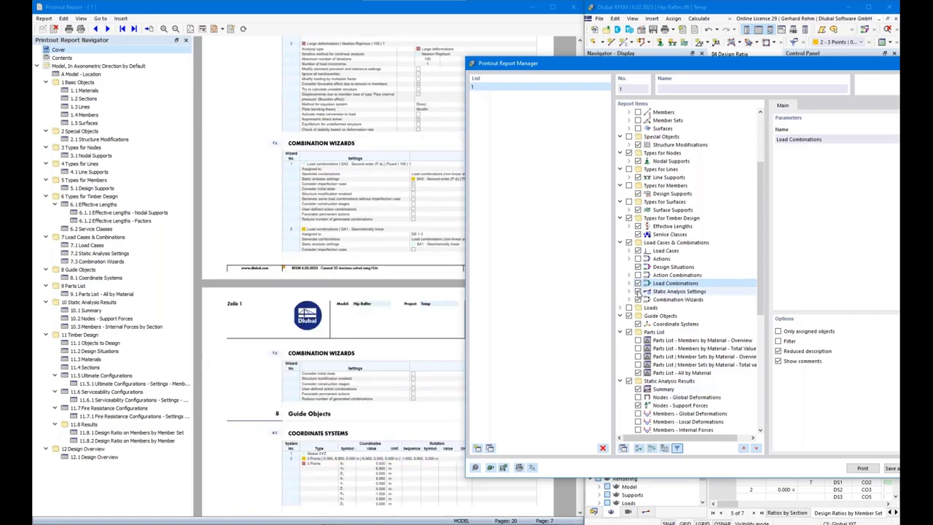
pyautogui.click(643, 291)
pyautogui.scroll(-1, 349, 376)
pyautogui.scroll(-1, 349, 376)
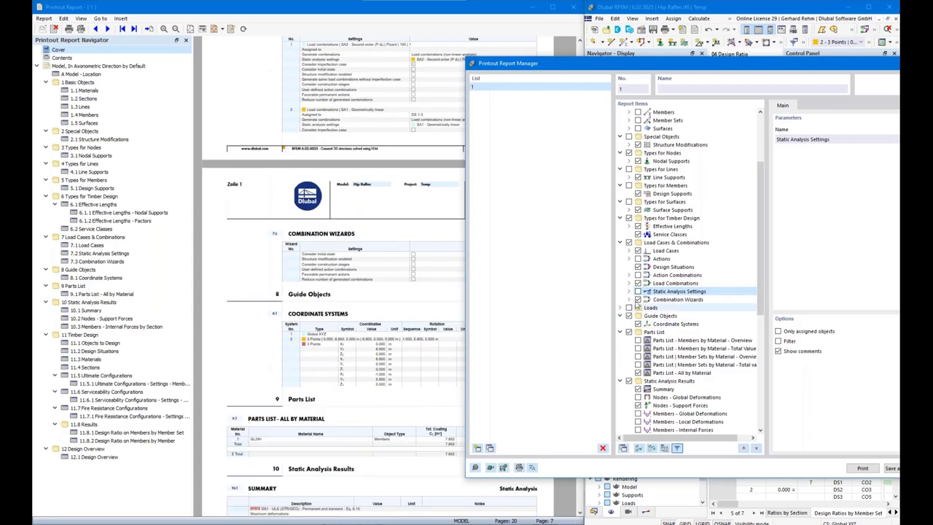
# Include the Loads group in the report and expand its LC1 - Self-weight items
pyautogui.click(629, 307)
pyautogui.click(620, 307)
pyautogui.click(630, 316)
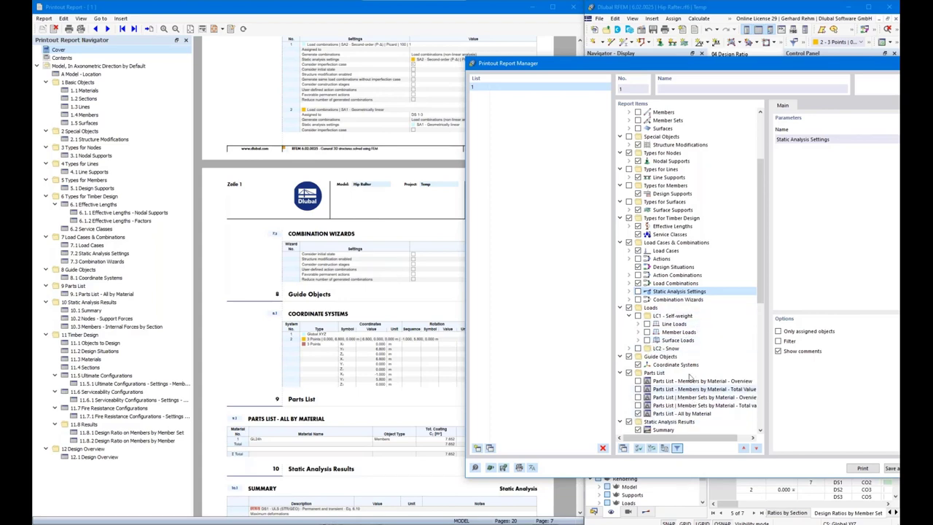
# Exclude the Guide Objects and Parts List groups from the report
pyautogui.scroll(-2, 689, 377)
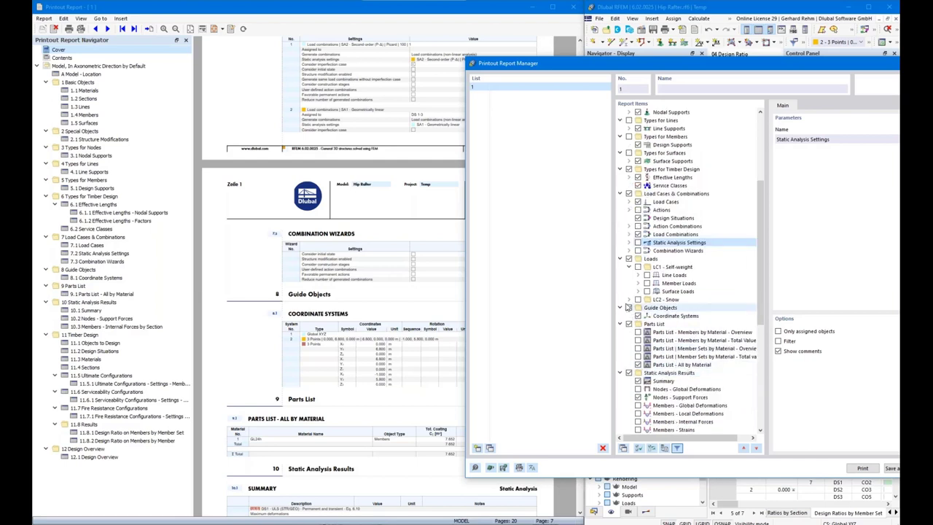
pyautogui.click(628, 307)
pyautogui.click(628, 309)
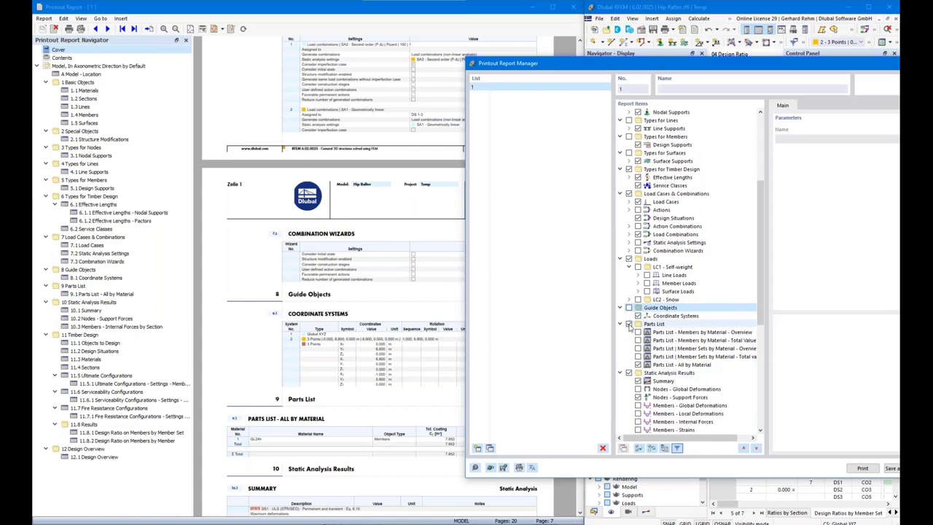
pyautogui.click(629, 325)
# Review the static analysis summary tables in the report and exclude the Summary item from Static Analysis Results
pyautogui.scroll(-4, 627, 355)
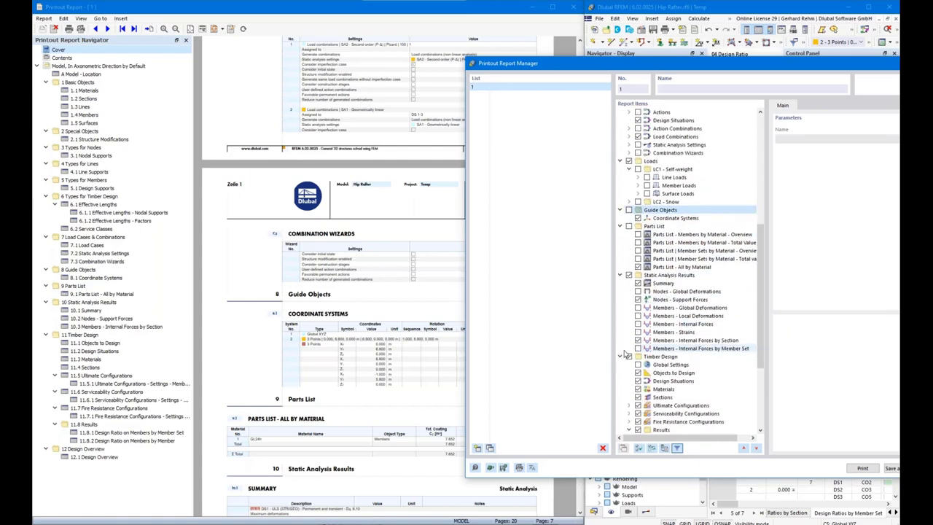
pyautogui.scroll(-5, 332, 337)
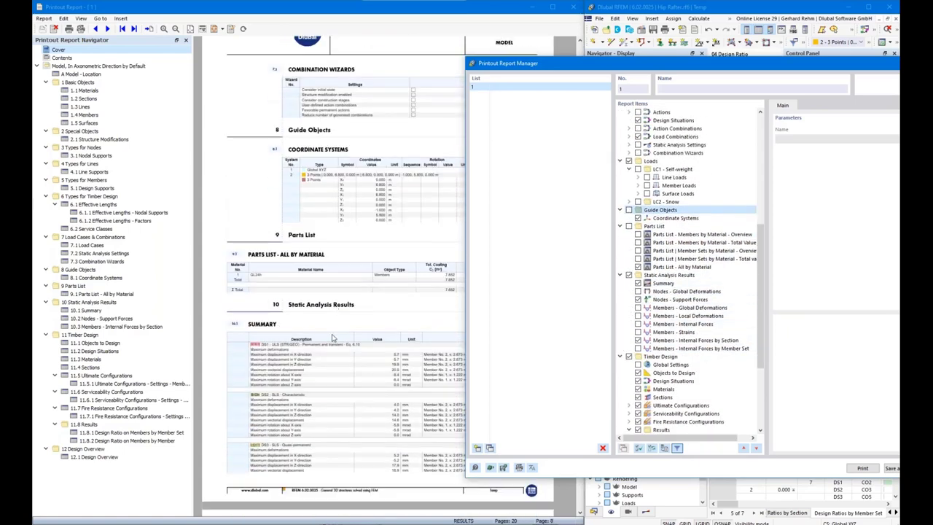
pyautogui.scroll(-5, 332, 337)
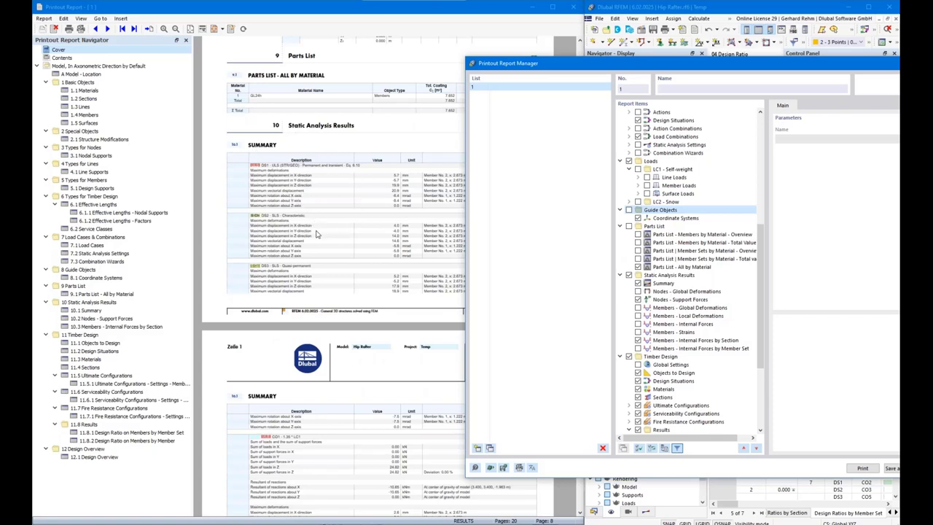
pyautogui.scroll(-2, 316, 234)
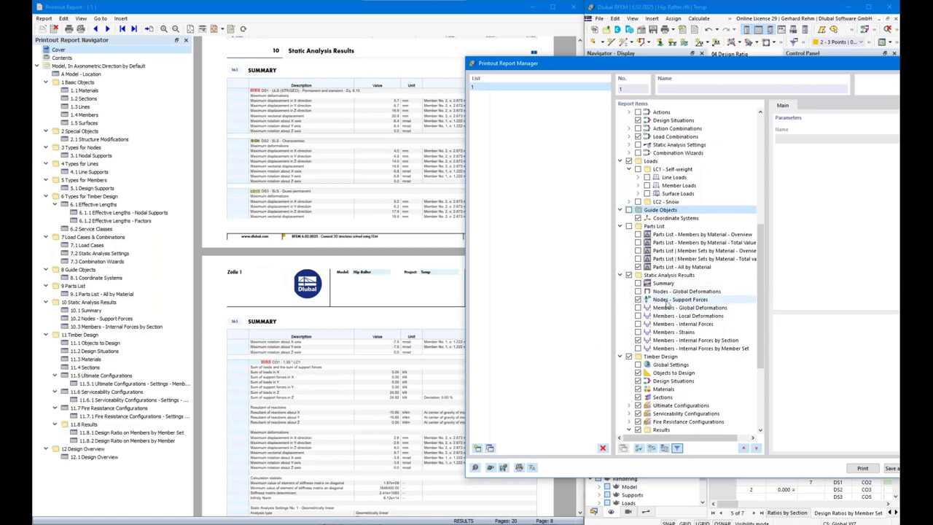
# Limit the Nodes - Support Forces item to LC1, LC2, CO1 and CO2 and disable its result filters from the current table set
pyautogui.click(666, 300)
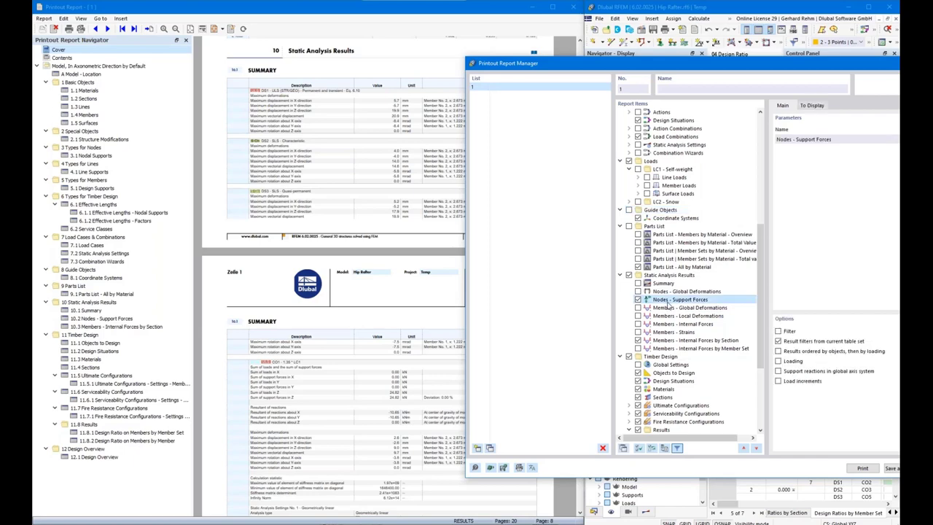
pyautogui.moveTo(625, 67); pyautogui.dragTo(417, 57)
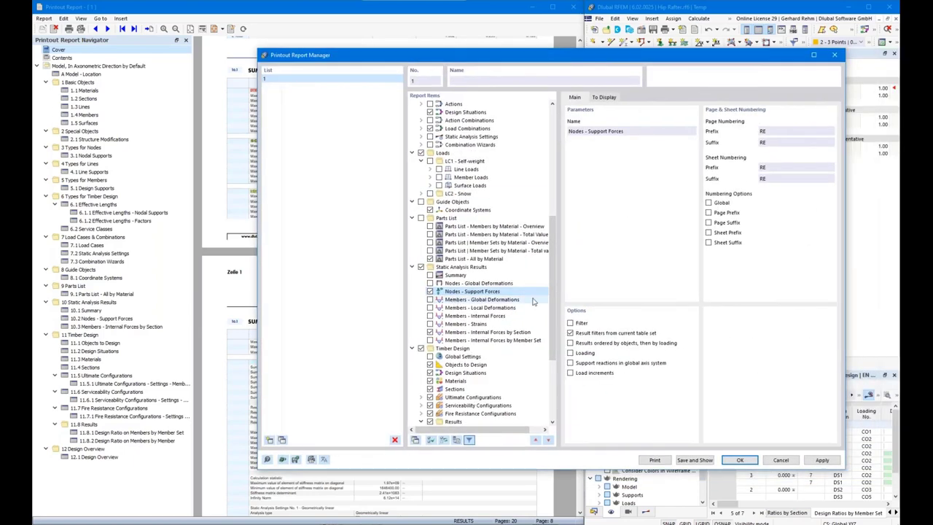
pyautogui.click(570, 353)
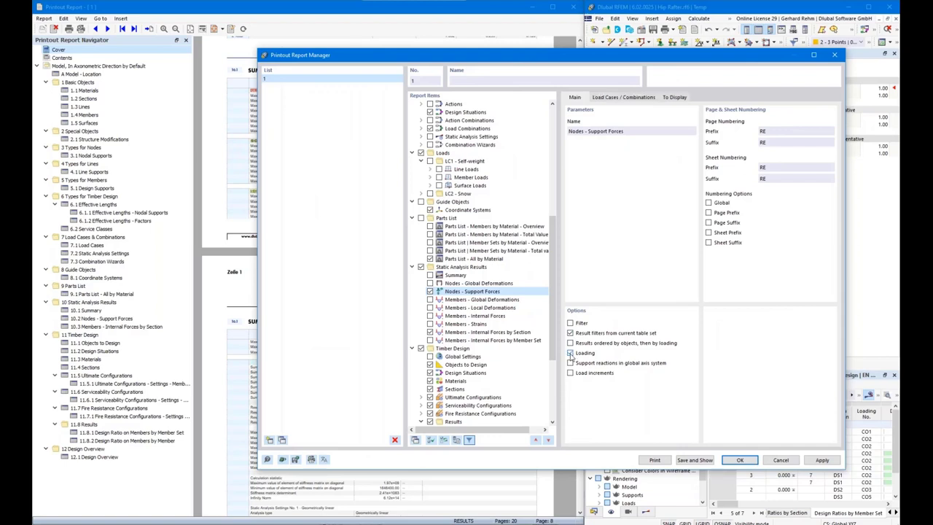
pyautogui.click(616, 98)
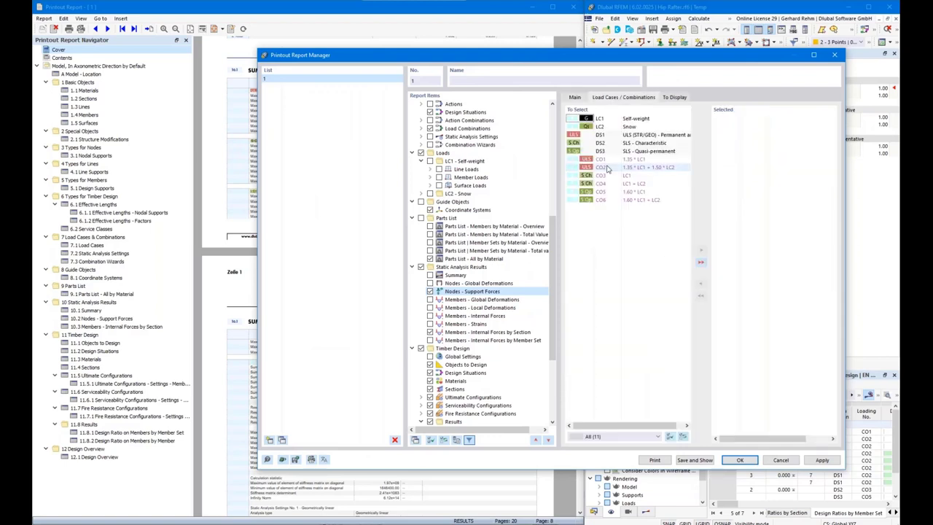
pyautogui.doubleClick(625, 120)
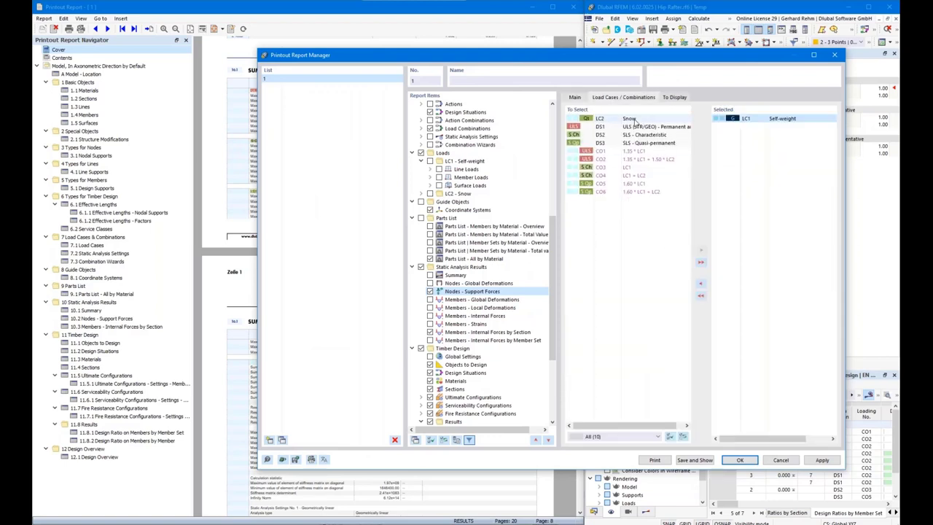
pyautogui.doubleClick(629, 119)
pyautogui.moveTo(633, 145); pyautogui.dragTo(633, 152)
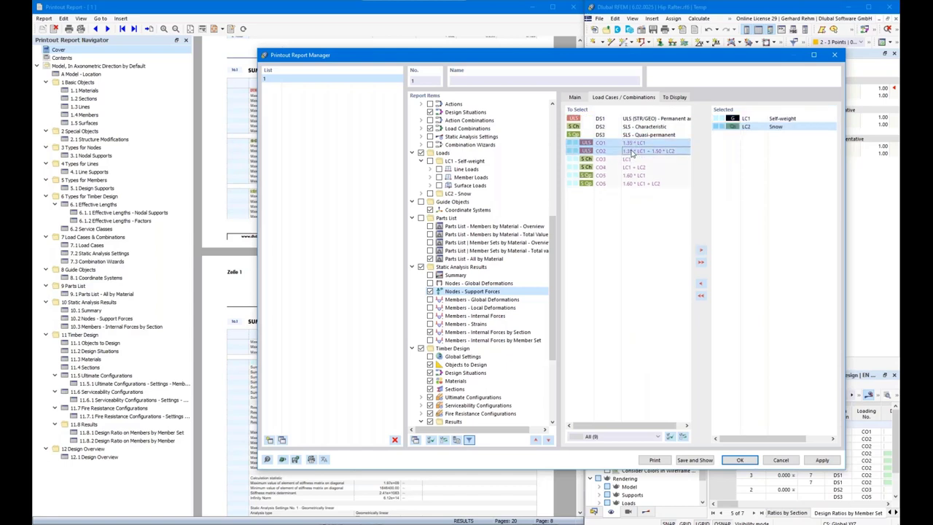
pyautogui.click(701, 250)
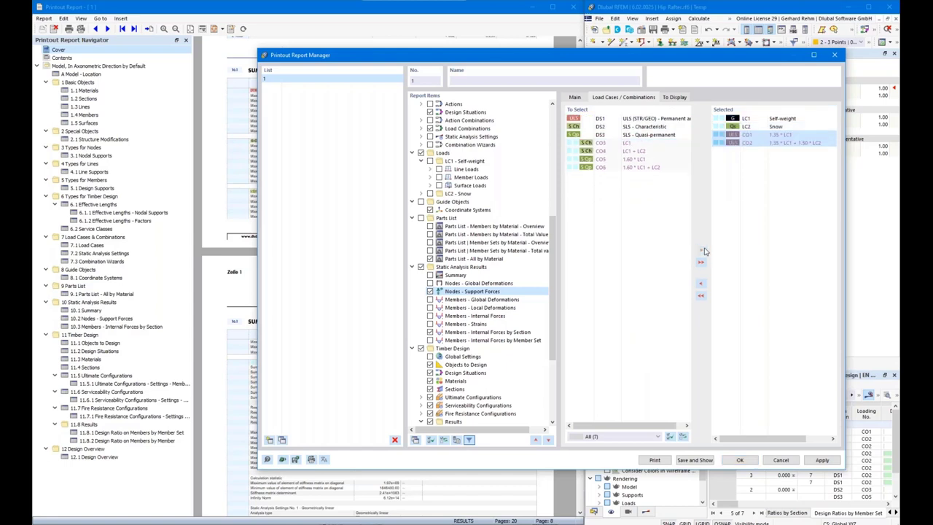
pyautogui.click(574, 97)
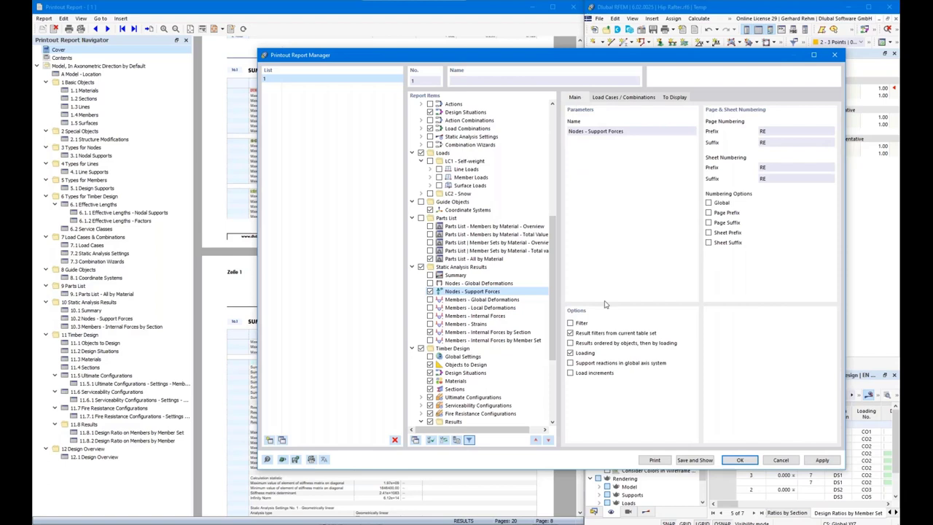
pyautogui.click(580, 334)
# Review the nodal support forces table and exclude support moments, total max/min values and the sum of loads and support forces from its Values
pyautogui.click(670, 98)
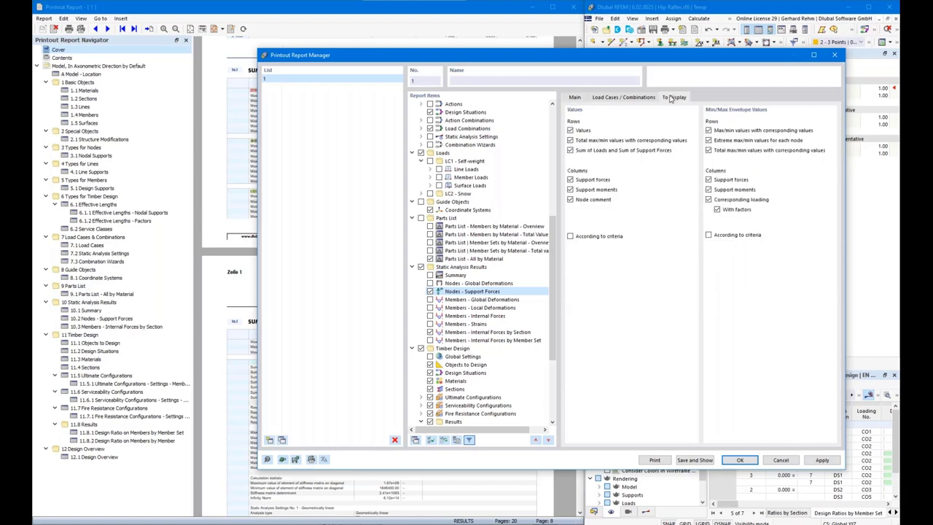
pyautogui.click(102, 321)
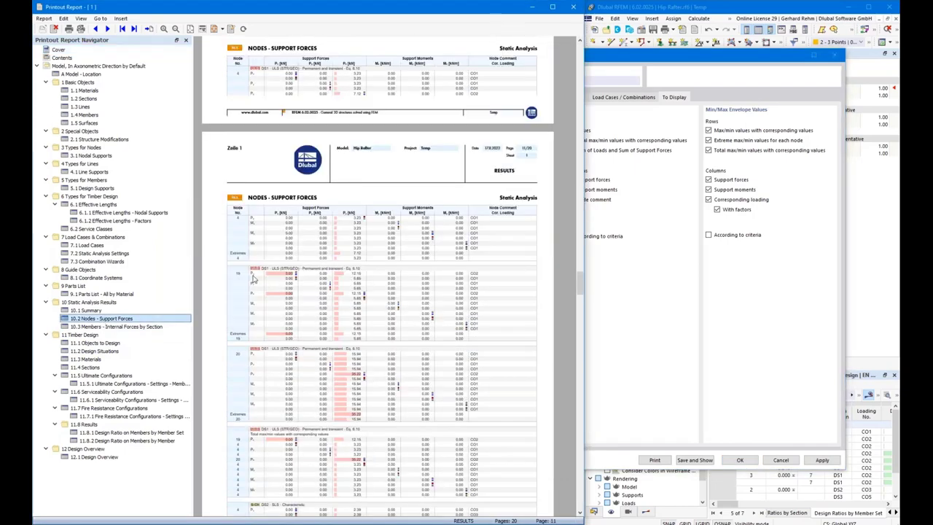
pyautogui.scroll(-1, 254, 277)
pyautogui.scroll(-2, 253, 277)
pyautogui.scroll(2, 313, 282)
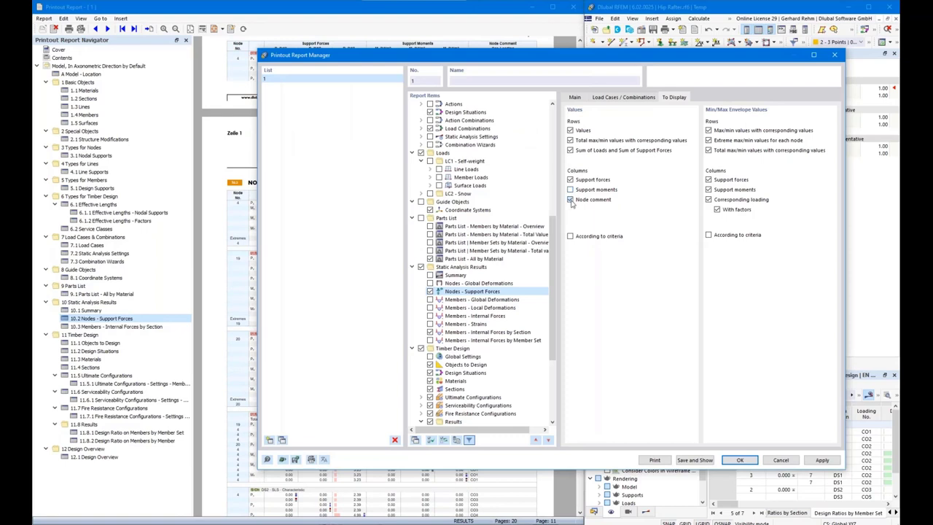
pyautogui.click(570, 189)
pyautogui.click(571, 200)
pyautogui.click(569, 150)
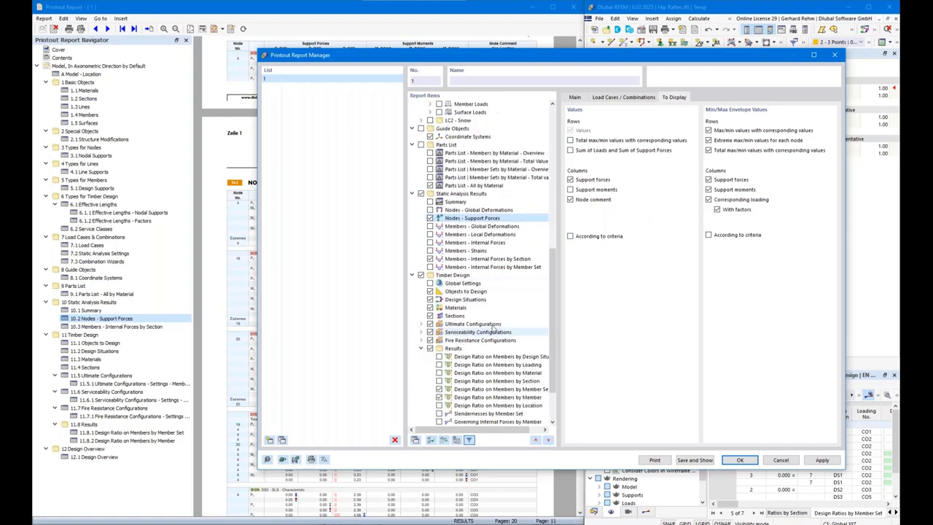
# Exclude Members - Internal Forces by Section from the report and include Members - Internal Forces by Member Set
pyautogui.scroll(-3, 496, 338)
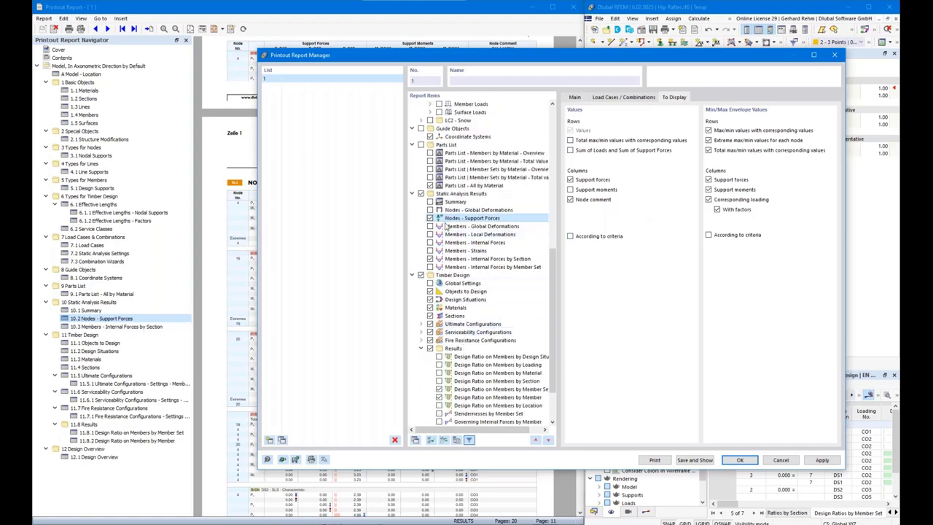
pyautogui.click(464, 260)
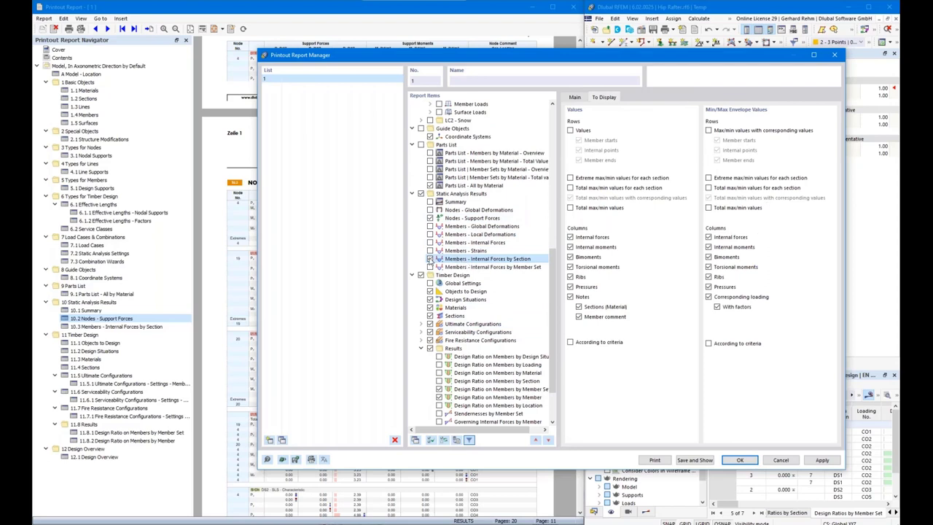
pyautogui.click(478, 268)
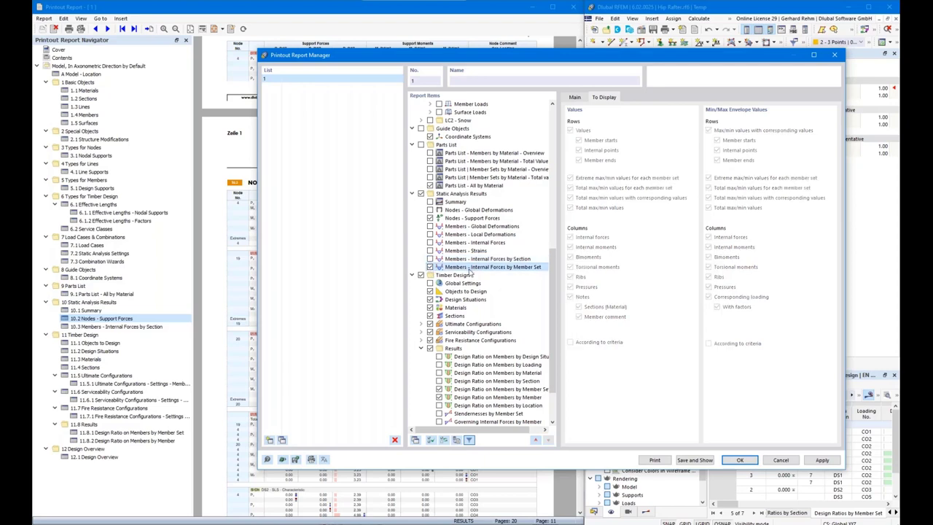
# Limit the internal forces by member set to design situation DS1 and disable the result filters from the current table set
pyautogui.click(575, 97)
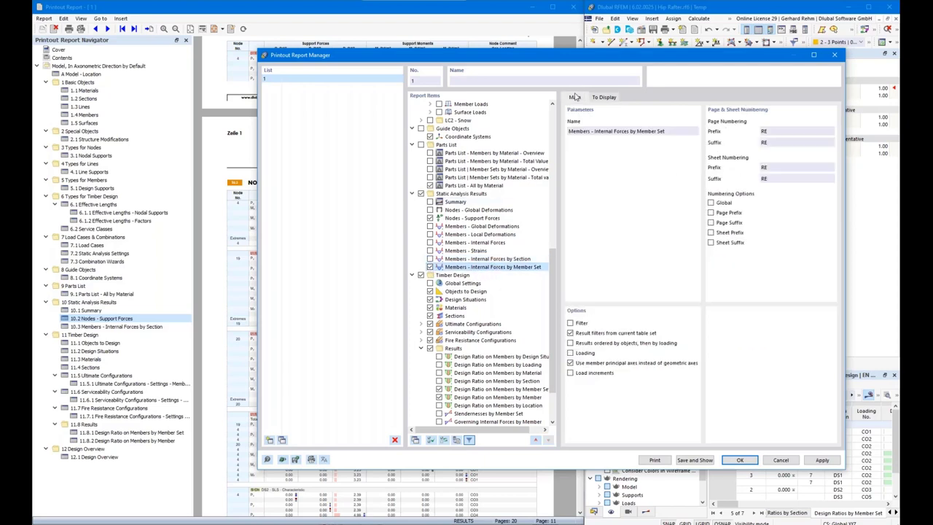
pyautogui.click(570, 352)
pyautogui.click(634, 98)
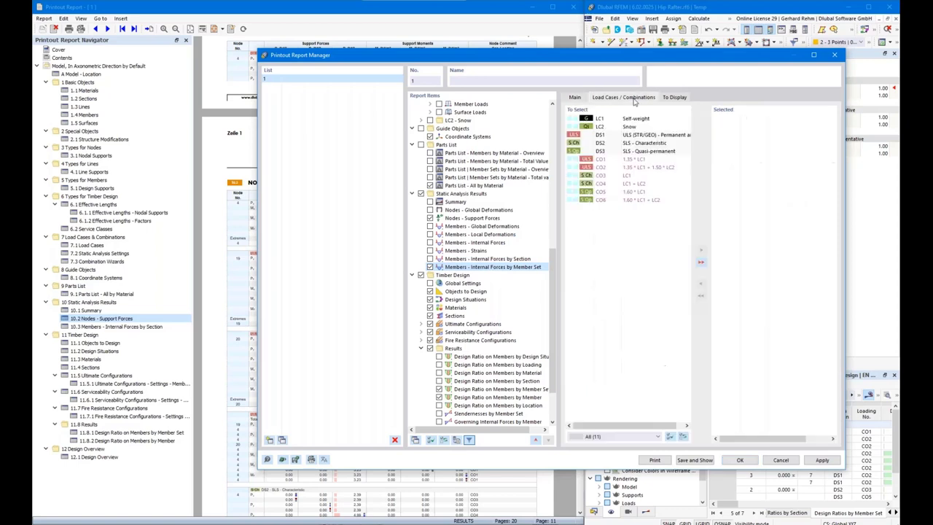
pyautogui.doubleClick(612, 138)
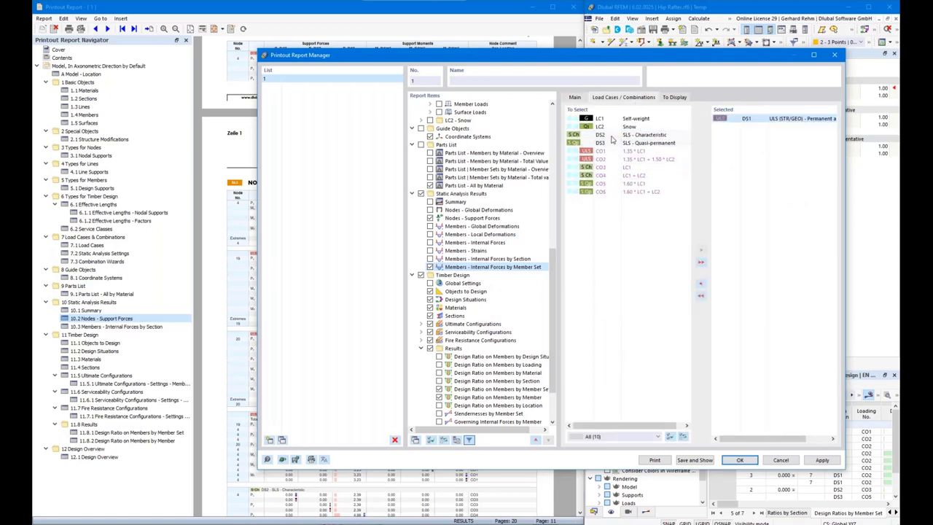
pyautogui.click(575, 98)
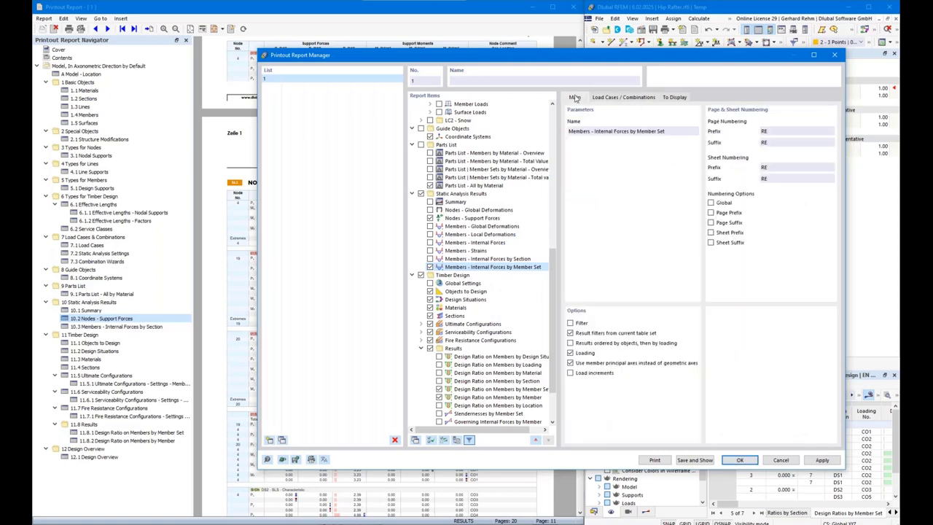
pyautogui.click(571, 333)
# Reduce the min/max envelope rows of the internal forces by member set to the extreme max/min values for each member set
pyautogui.click(673, 100)
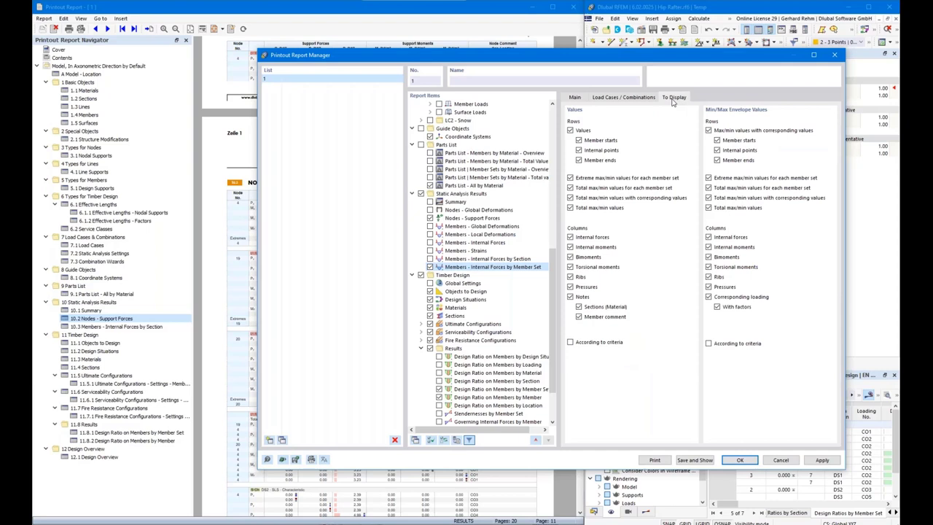
pyautogui.click(707, 131)
pyautogui.click(707, 197)
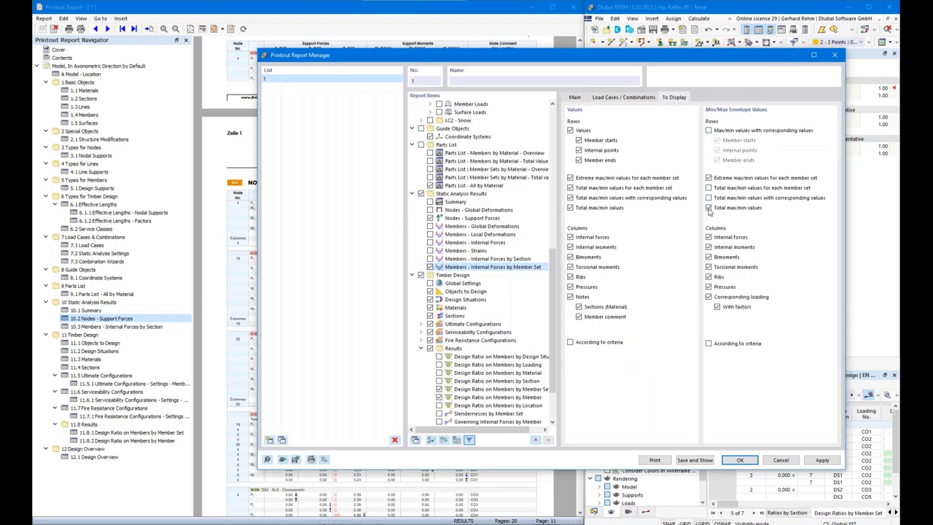
pyautogui.click(707, 207)
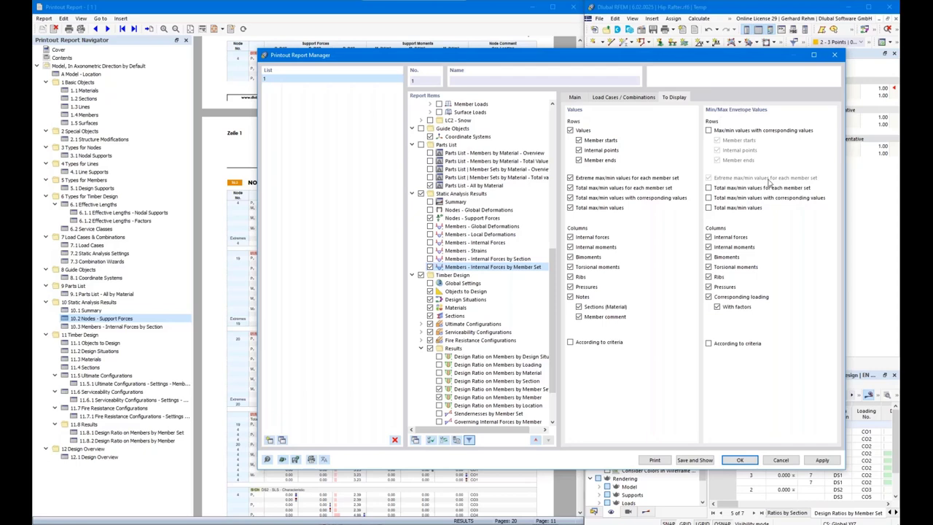
pyautogui.click(620, 98)
pyautogui.click(575, 97)
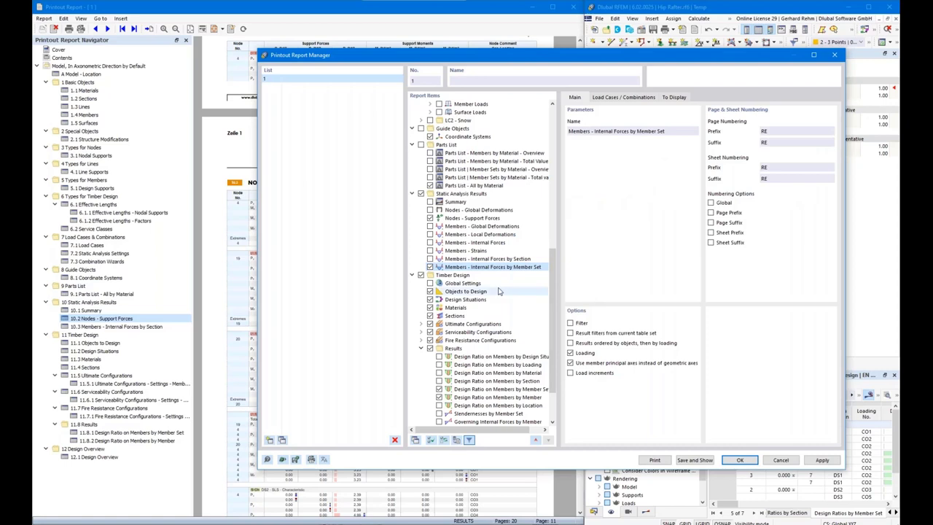
# Review the Timber Design tables and exclude Ultimate Configurations, Fire Resistance Configurations and Design Ratio on Members by Member
pyautogui.scroll(-2, 467, 288)
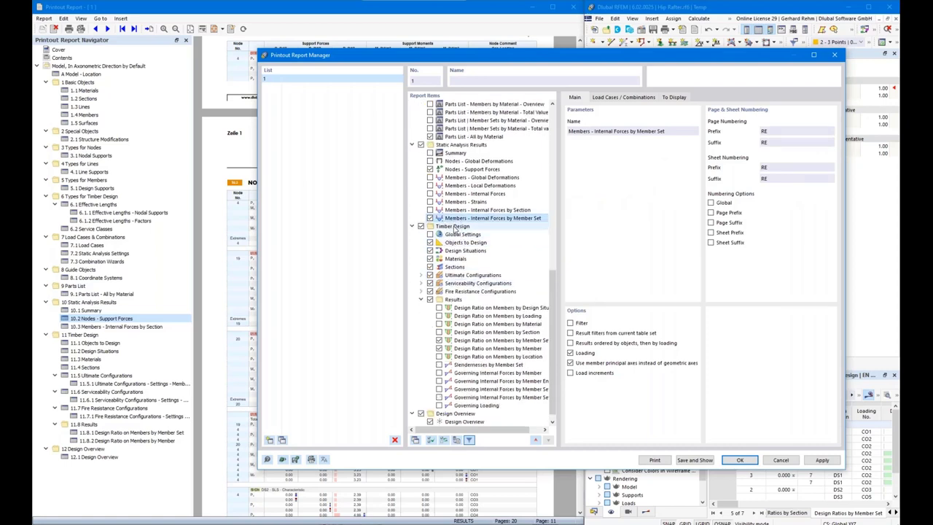
pyautogui.moveTo(342, 62); pyautogui.dragTo(751, 81)
pyautogui.scroll(-5, 323, 86)
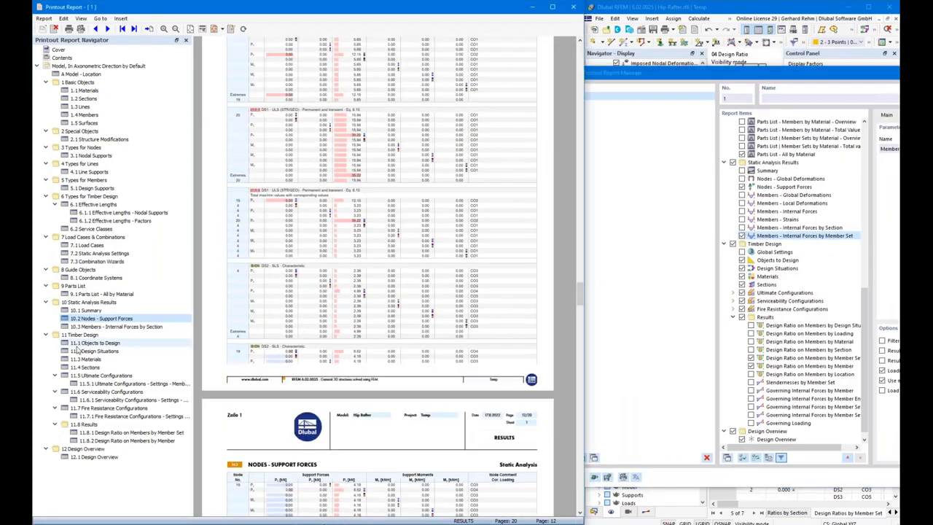
pyautogui.scroll(-10, 323, 86)
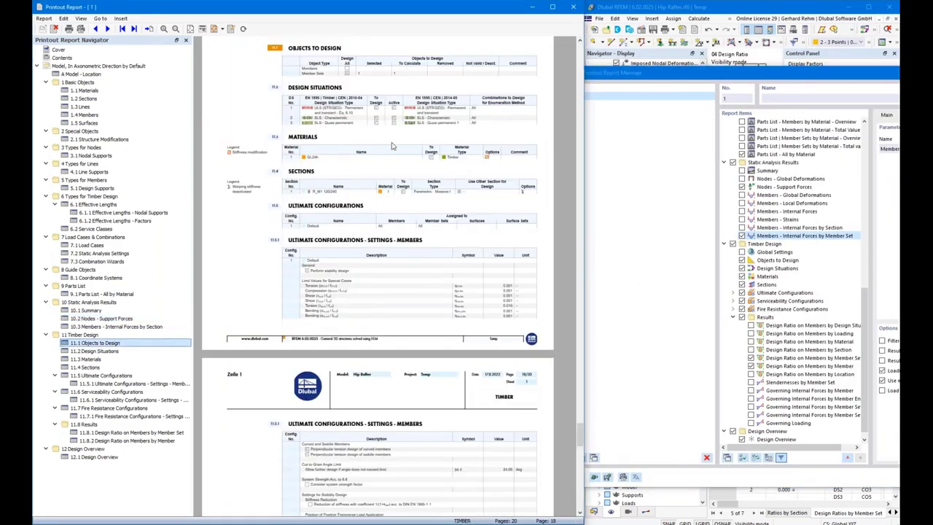
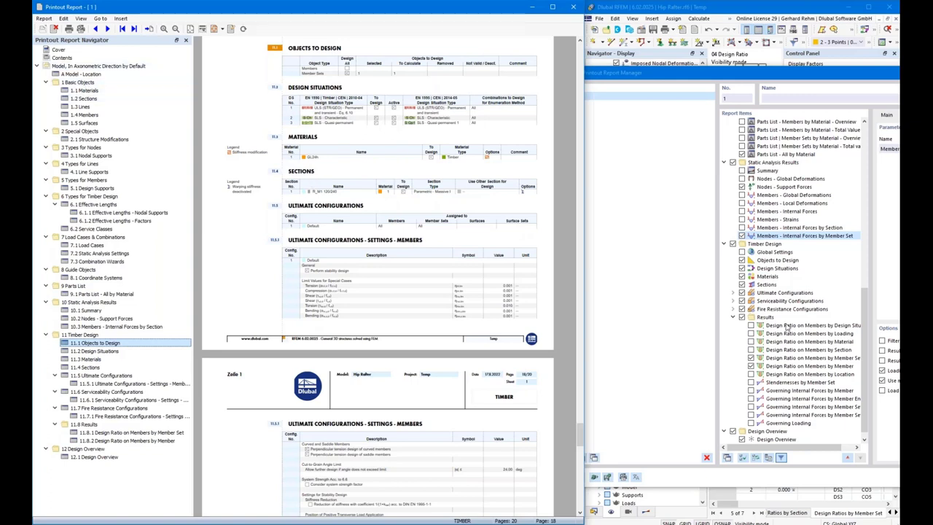
pyautogui.scroll(-2, 370, 183)
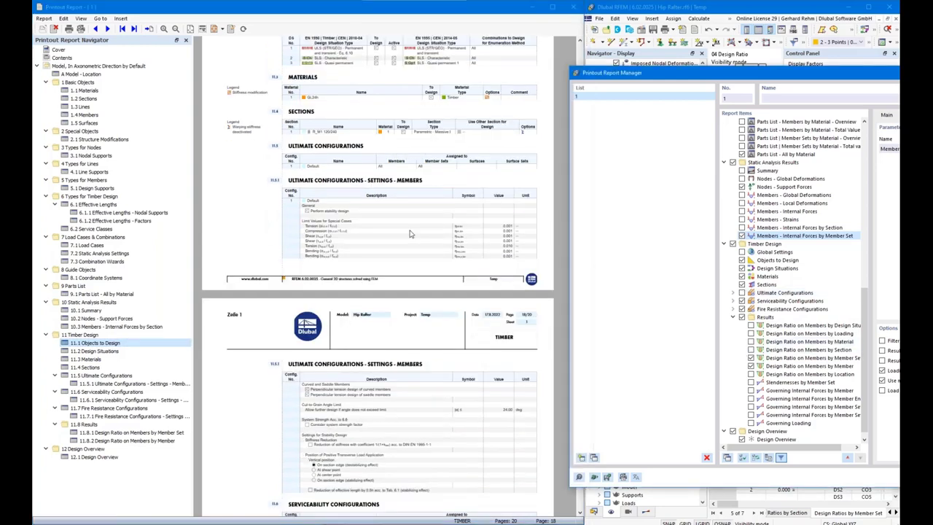
pyautogui.scroll(-10, 410, 234)
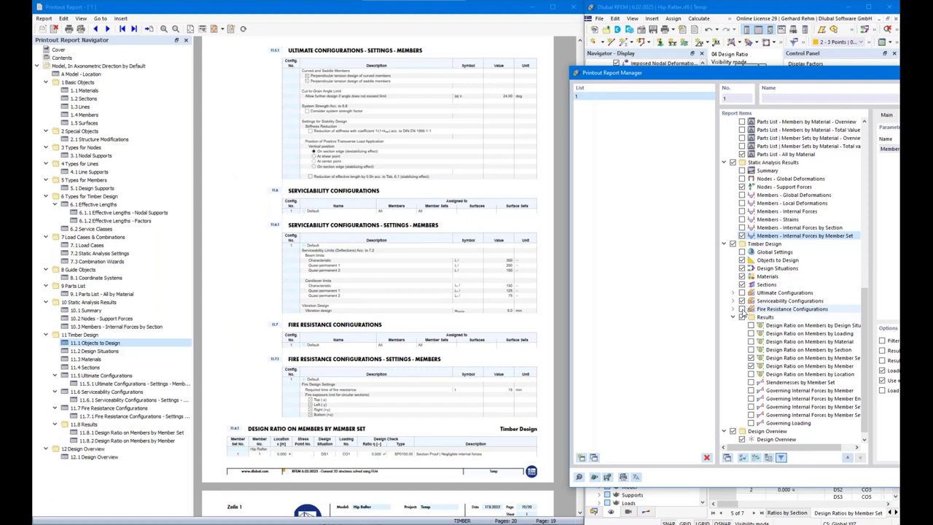
pyautogui.scroll(-1, 819, 370)
pyautogui.scroll(-10, 279, 173)
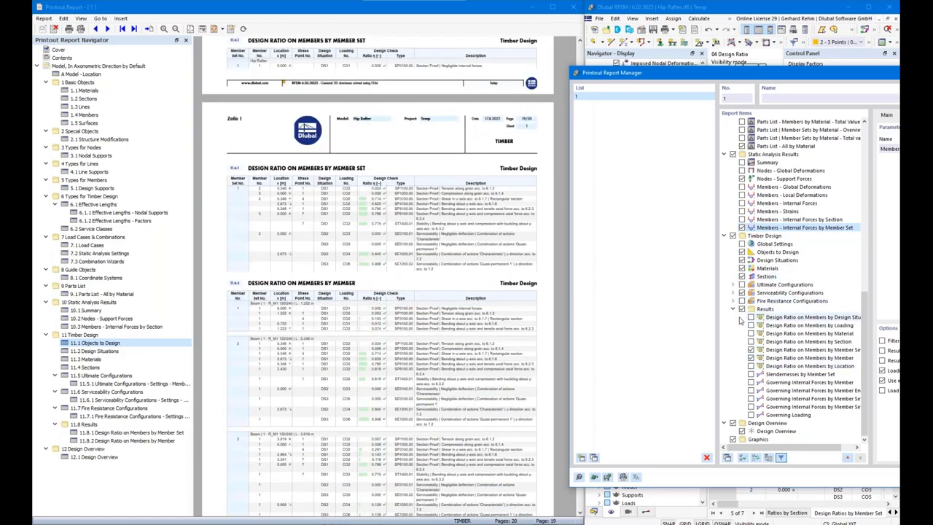
pyautogui.click(751, 349)
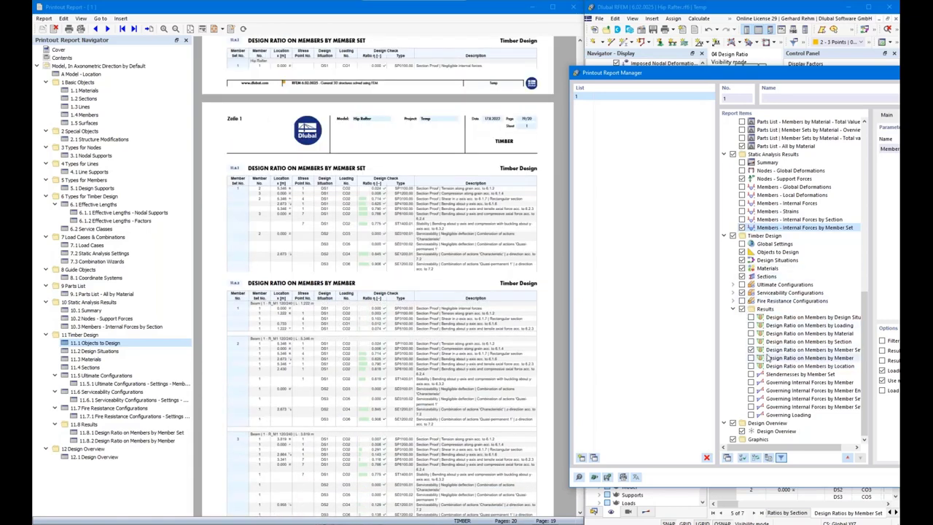
# Enable the design check ratio filter for Design Ratio on Members by Member Set with a limit of 0.01
pyautogui.click(771, 350)
pyautogui.moveTo(667, 75); pyautogui.dragTo(346, 78)
pyautogui.click(563, 365)
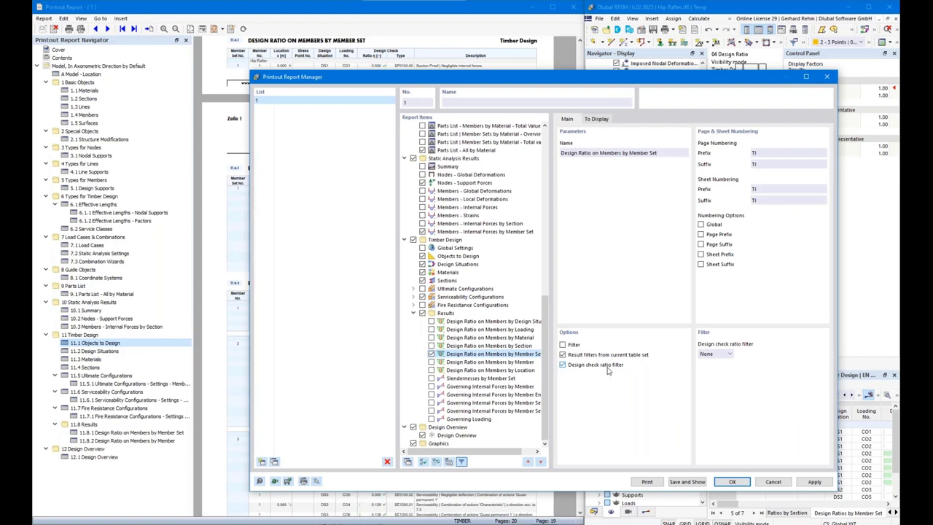
pyautogui.click(707, 355)
pyautogui.click(706, 363)
pyautogui.write('0.01')
pyautogui.press('Return')
# Hide the Member, Location, Stress Point, Design Situation and Design Check Type columns of the member set design ratio table
pyautogui.click(595, 119)
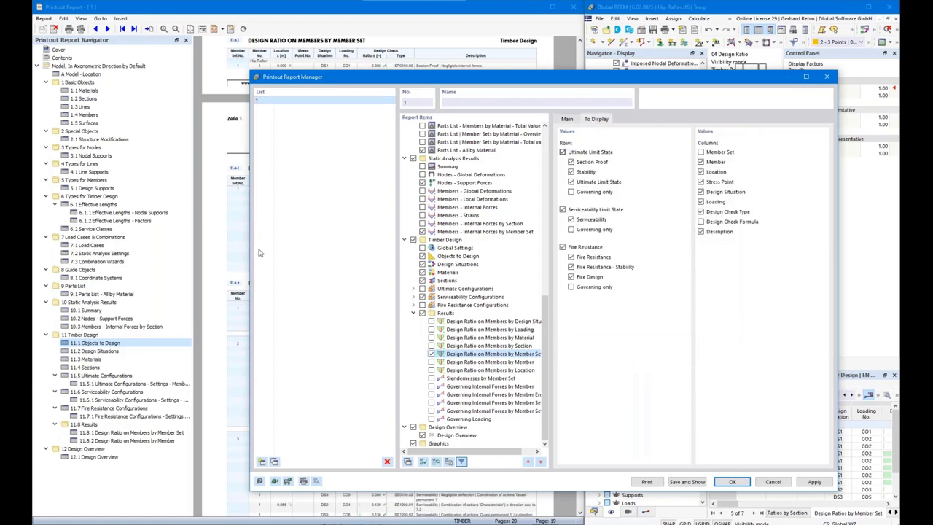
pyautogui.press('Return')
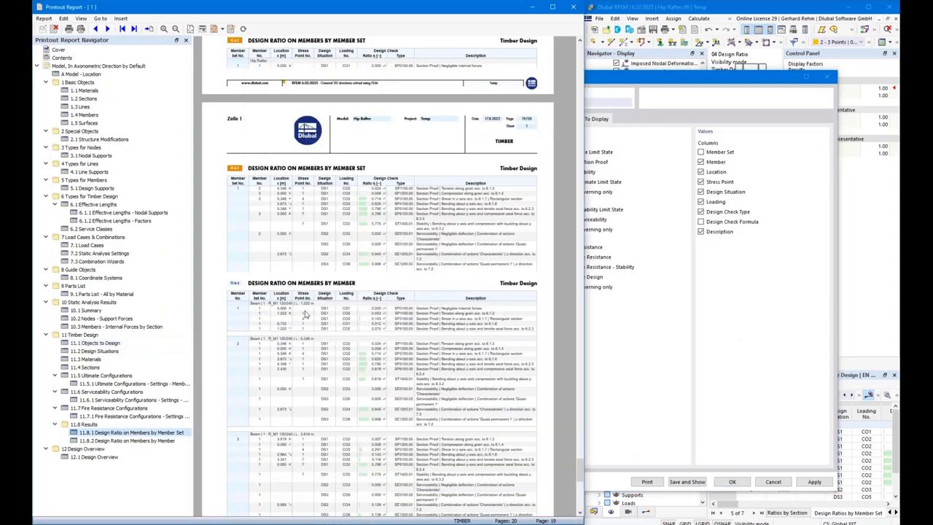
pyautogui.click(701, 172)
pyautogui.click(700, 182)
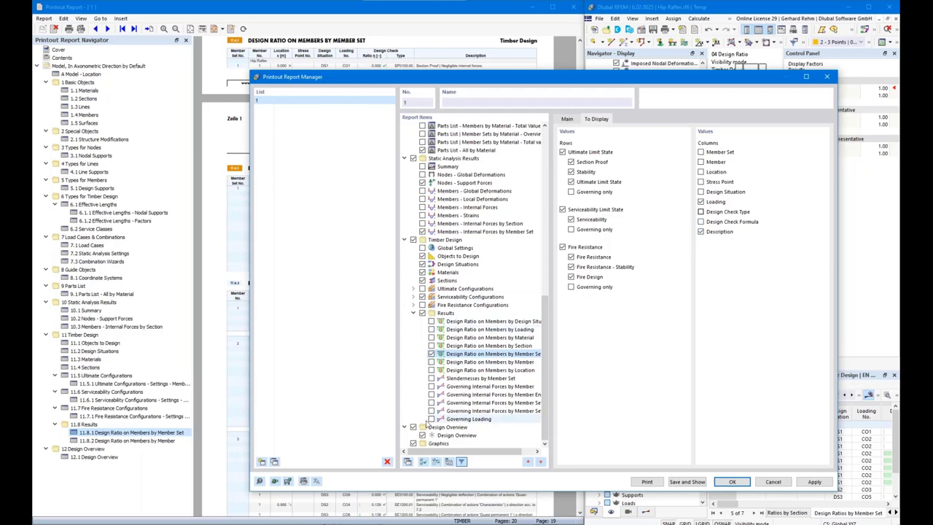
# Exclude the Design Overview chapter from the report items, then save the selection and show the regenerated printout report
pyautogui.click(413, 427)
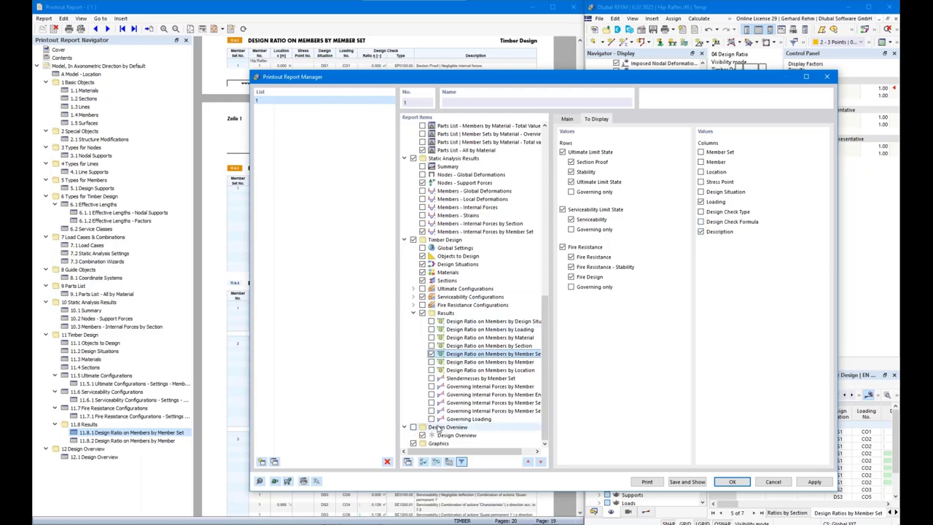
pyautogui.click(685, 482)
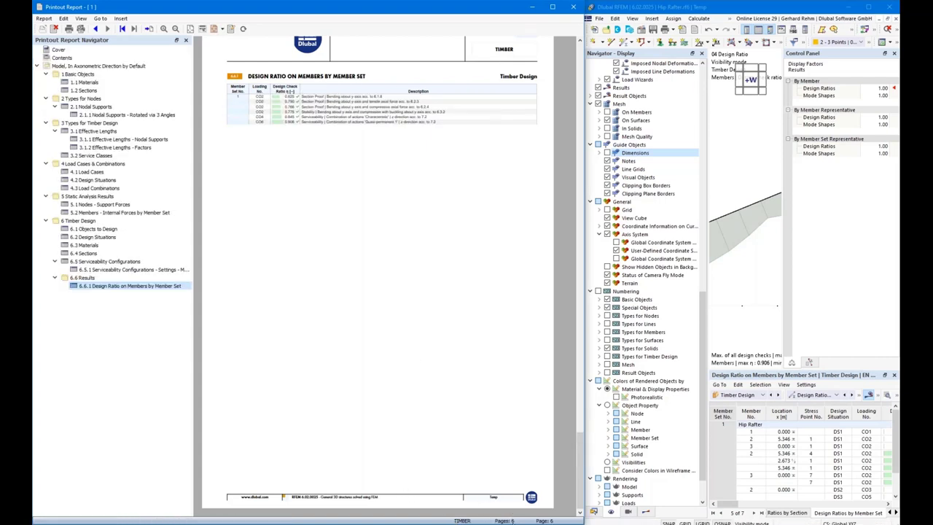
# Review the reduced report from the design ratio tables back through the static analysis results, load cases, model picture and contents page
pyautogui.scroll(3, 393, 347)
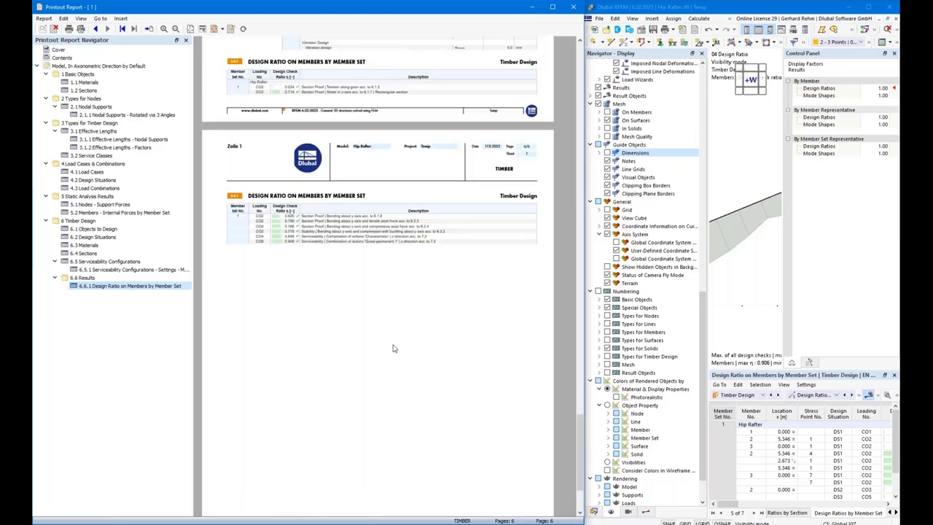
pyautogui.scroll(1, 398, 366)
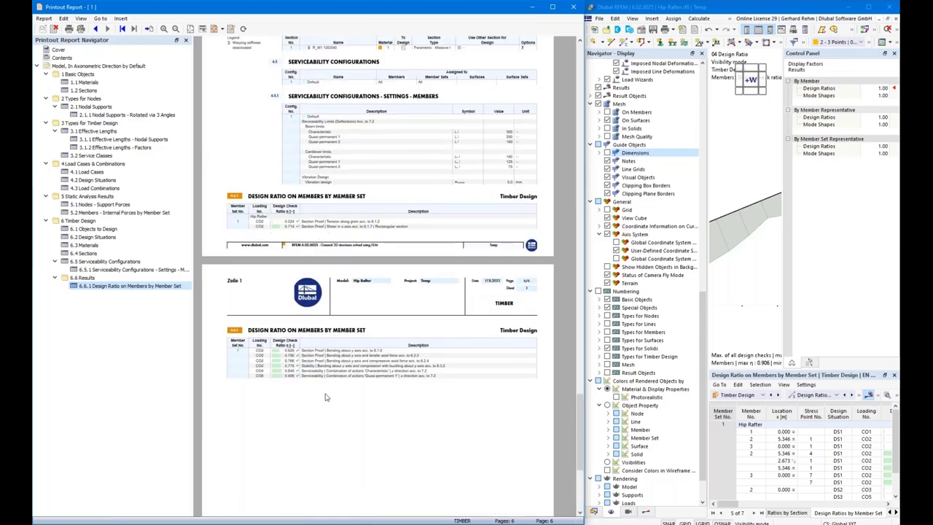
pyautogui.scroll(10, 329, 393)
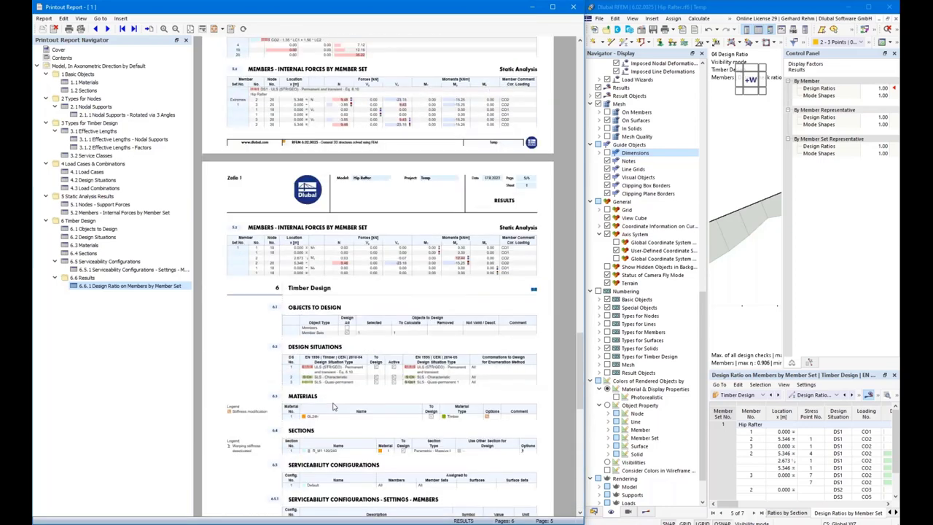
pyautogui.scroll(4, 390, 242)
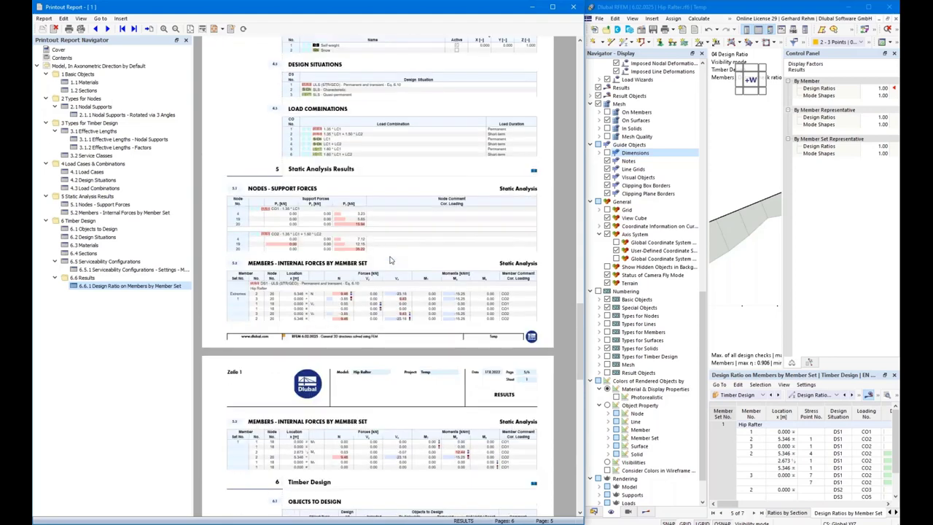
pyautogui.scroll(6, 390, 260)
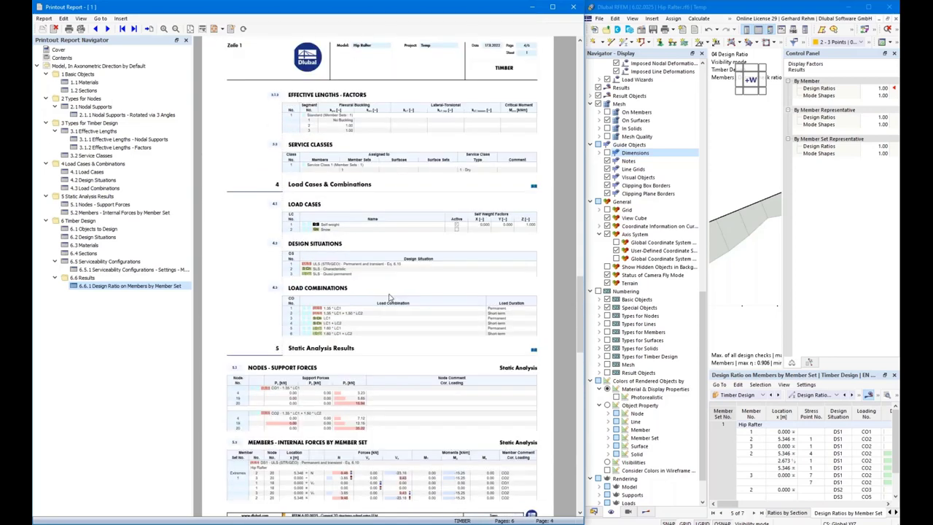
pyautogui.moveTo(578, 320); pyautogui.dragTo(573, 99)
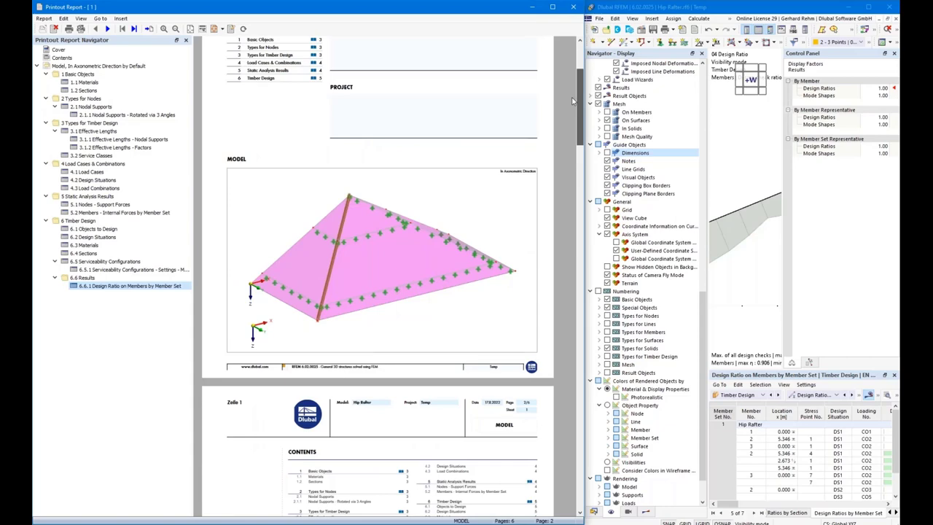
pyautogui.scroll(-1, 572, 100)
pyautogui.moveTo(575, 119); pyautogui.dragTo(577, 87)
pyautogui.scroll(-6, 321, 185)
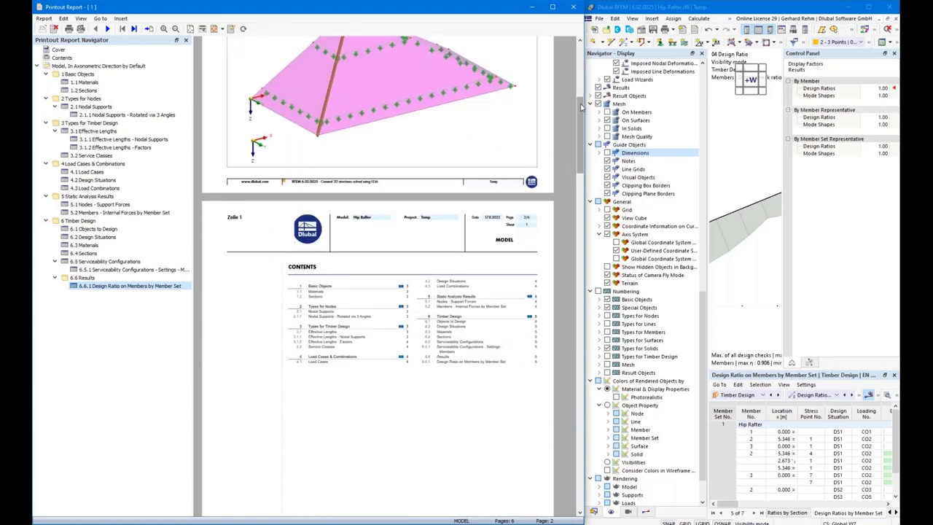
pyautogui.moveTo(582, 107); pyautogui.dragTo(575, 140)
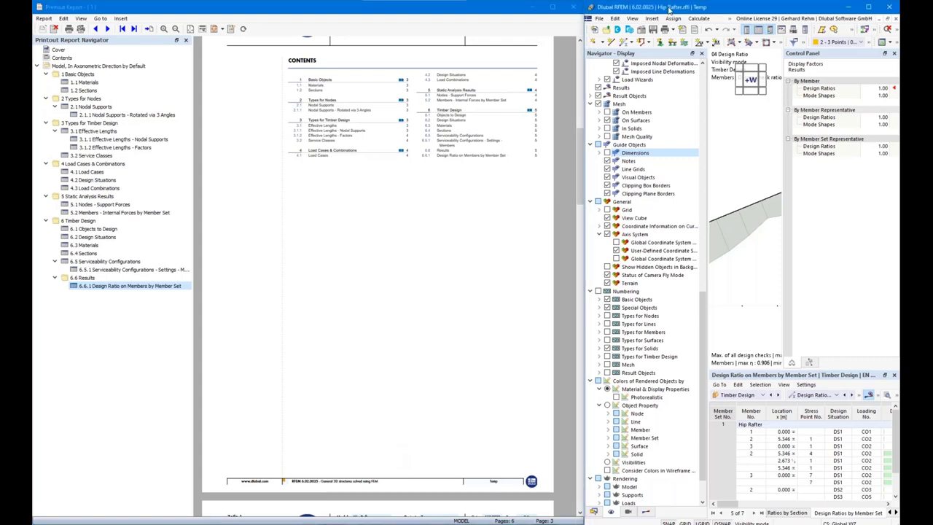
# Switch to the maximized RFEM model window and display the user-defined view 01 Geometry
pyautogui.moveTo(669, 9); pyautogui.dragTo(787, 2)
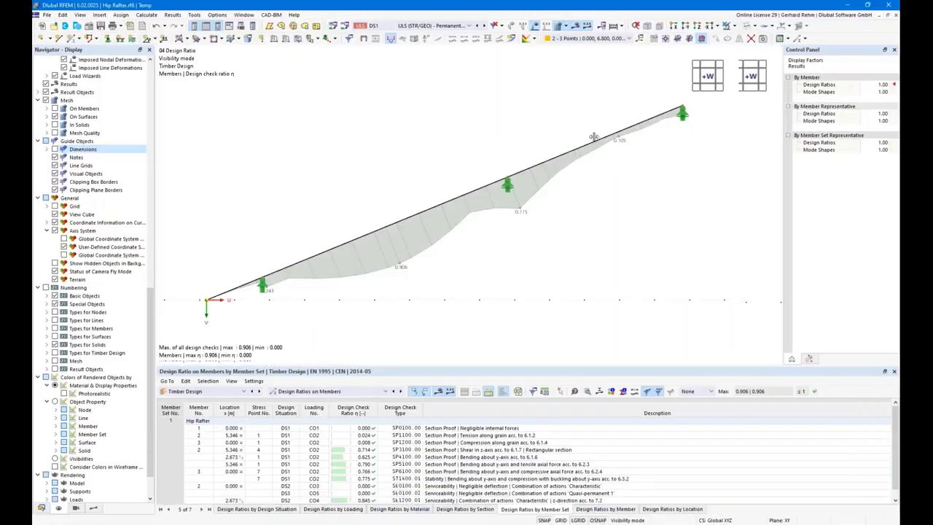
pyautogui.click(77, 510)
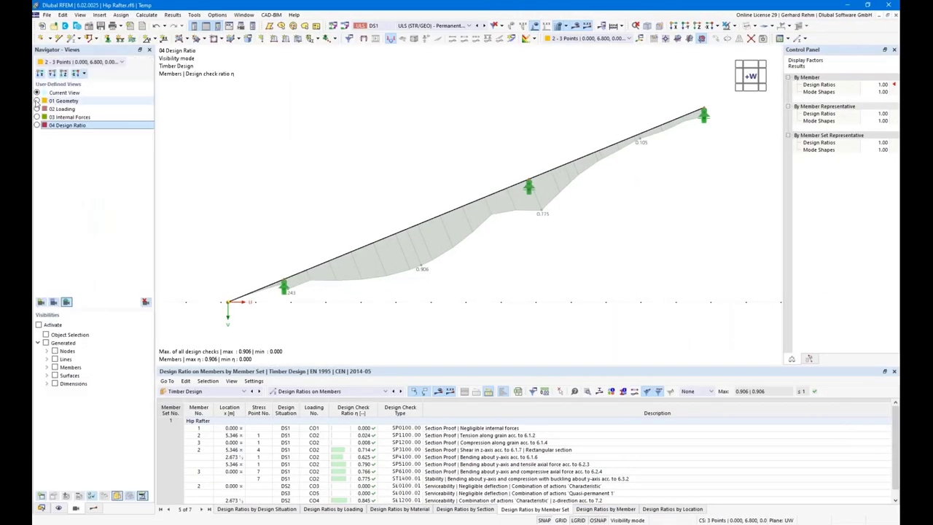
pyautogui.click(36, 102)
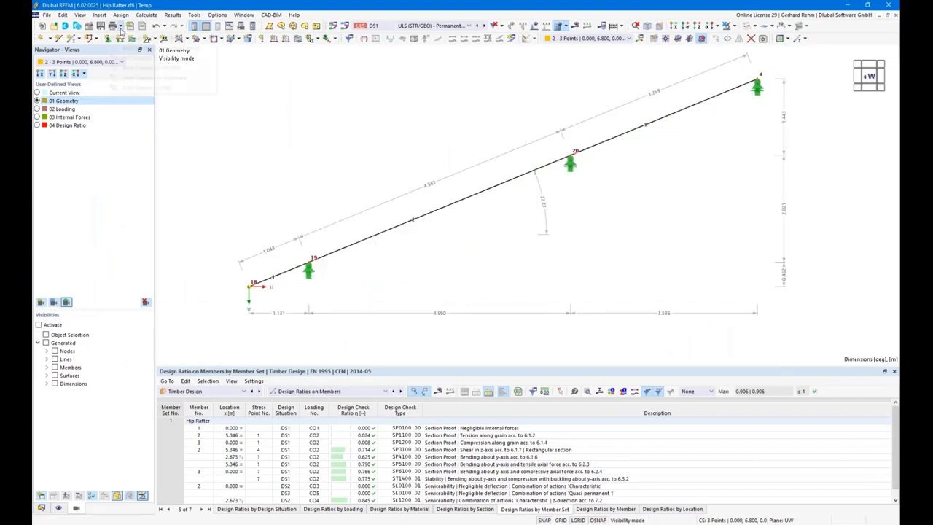
# Set up a graphic printout of the geometry view to the printout report with the custom name Geometry
pyautogui.click(120, 26)
pyautogui.click(128, 47)
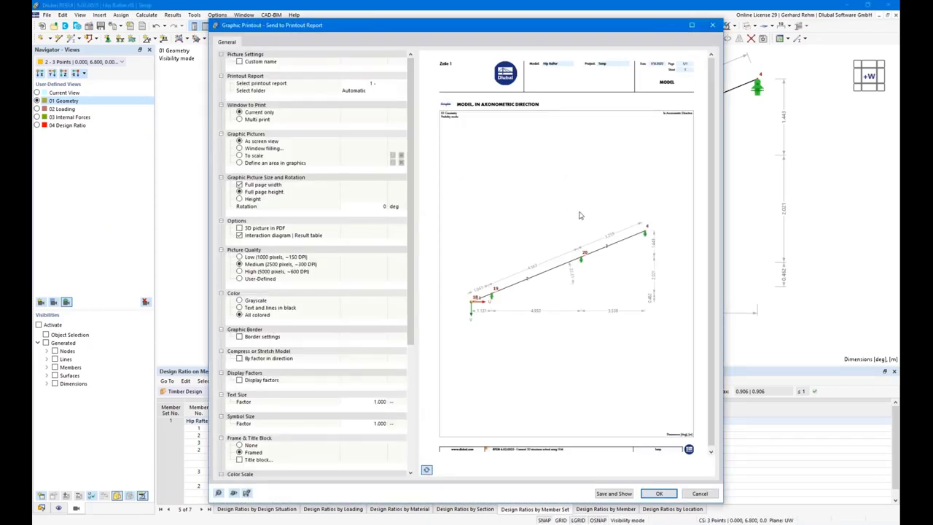
pyautogui.click(427, 471)
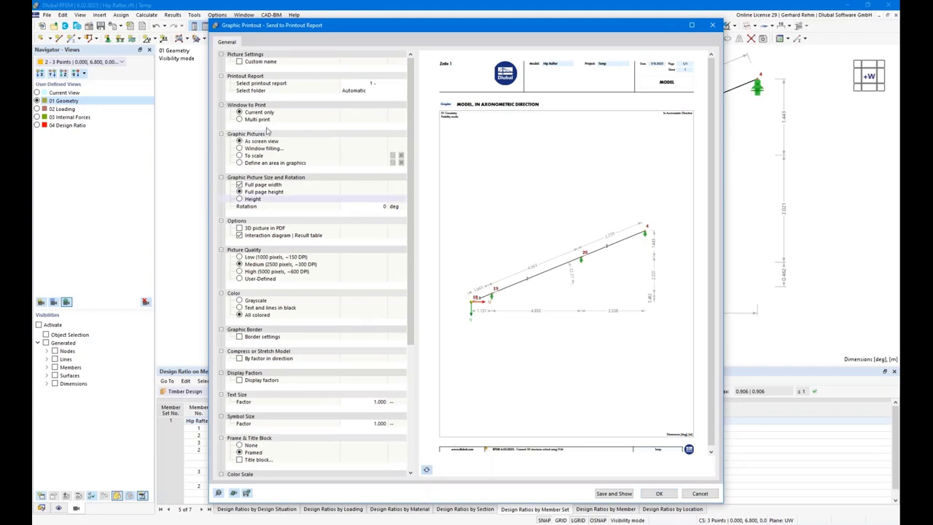
pyautogui.click(240, 61)
pyautogui.click(360, 61)
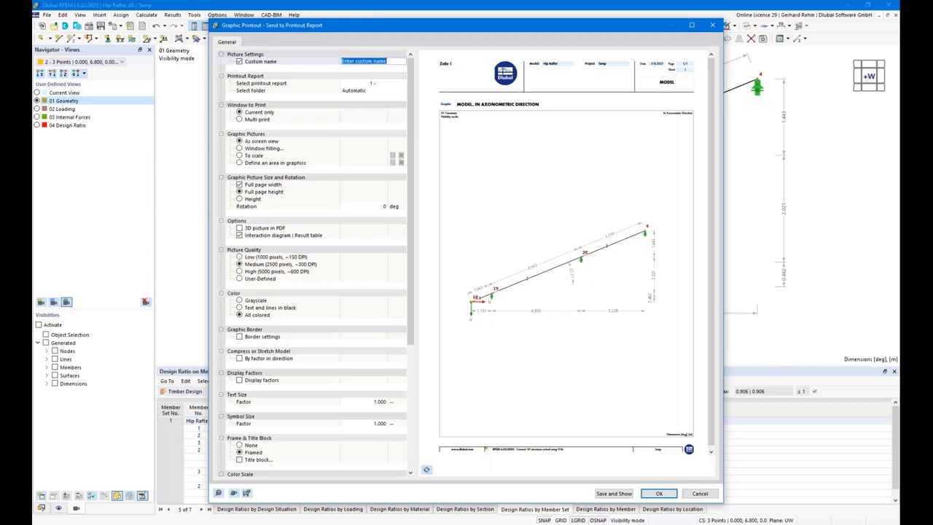
pyautogui.write('Geometry')
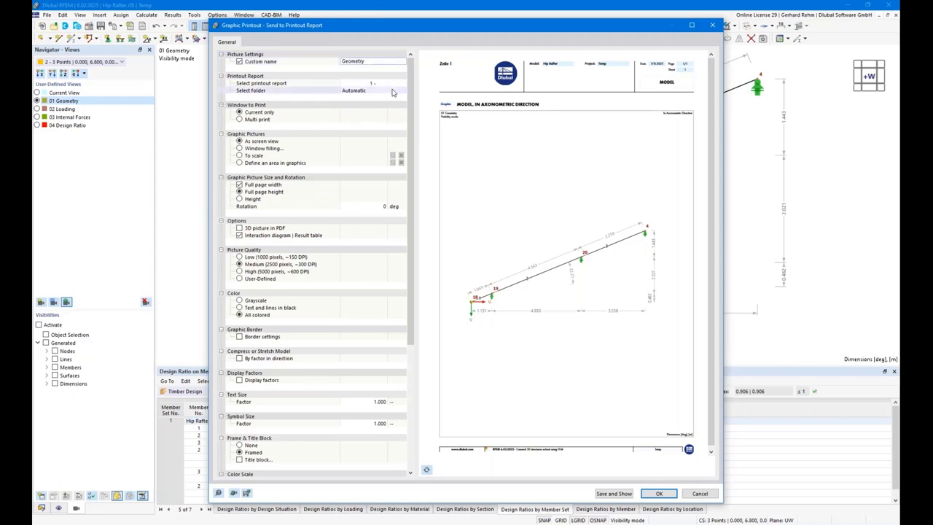
# Make the Geometry picture window filling with a height ratio of 33%, check the preview and add it to the printout report
pyautogui.click(241, 148)
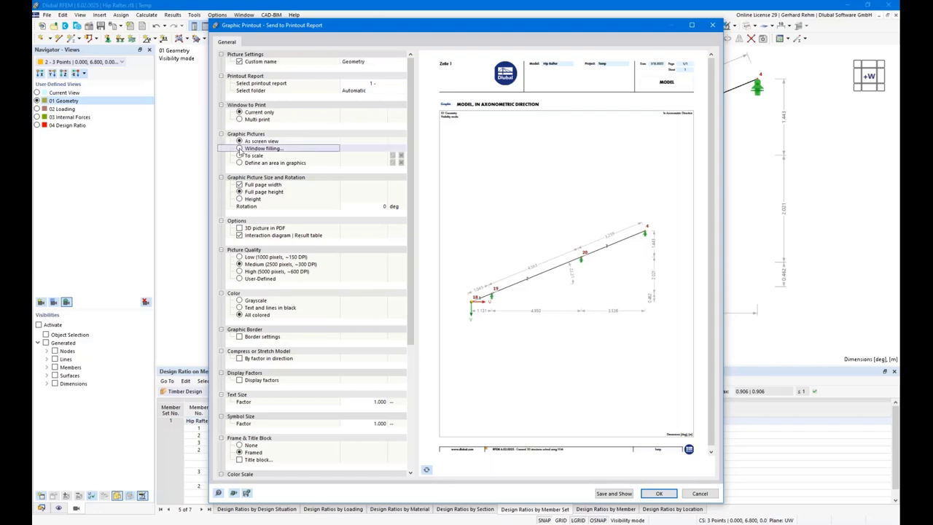
pyautogui.click(239, 199)
pyautogui.doubleClick(378, 206)
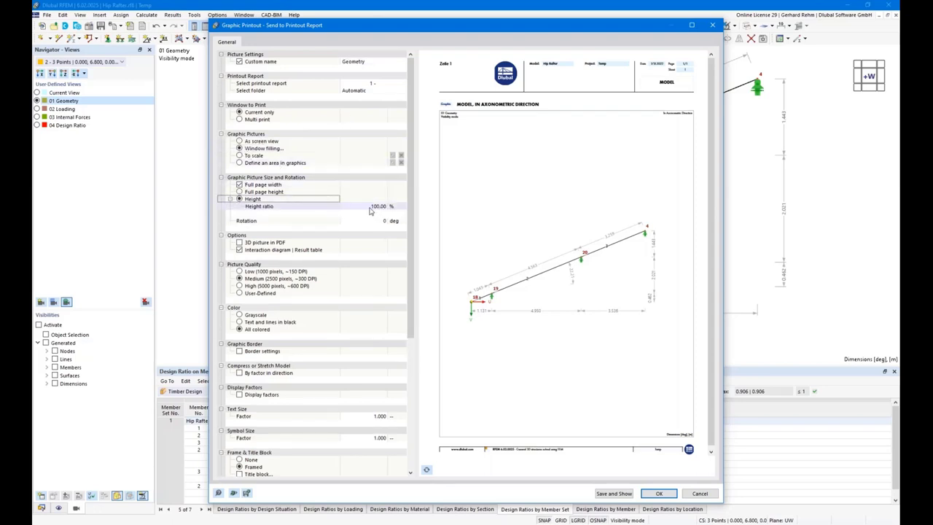
pyautogui.write('33')
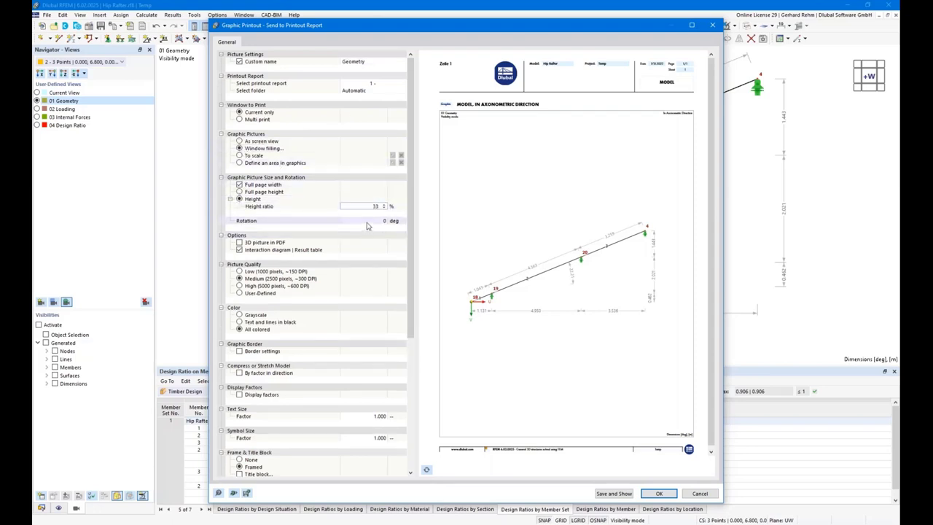
pyautogui.click(428, 471)
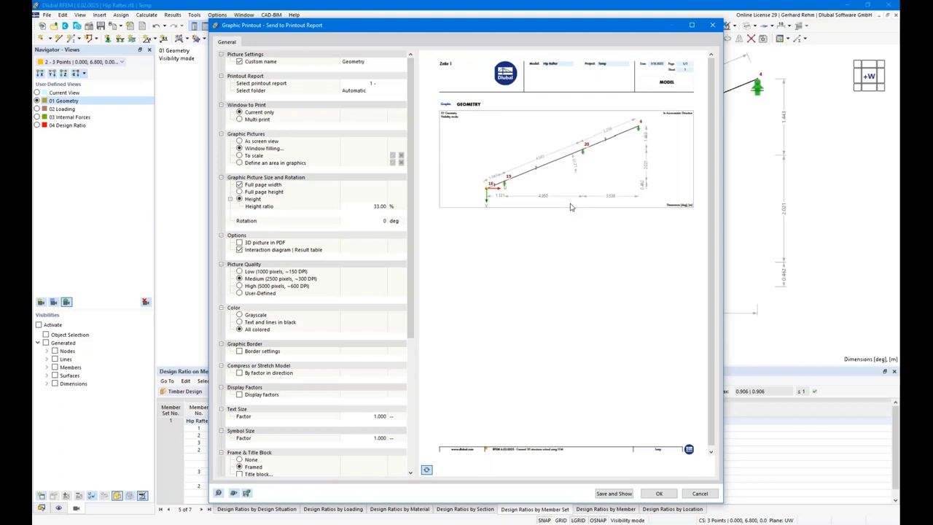
pyautogui.click(656, 494)
# Display the user-defined view 02 Loading and add its picture to the printout report as Loads LC1
pyautogui.click(36, 110)
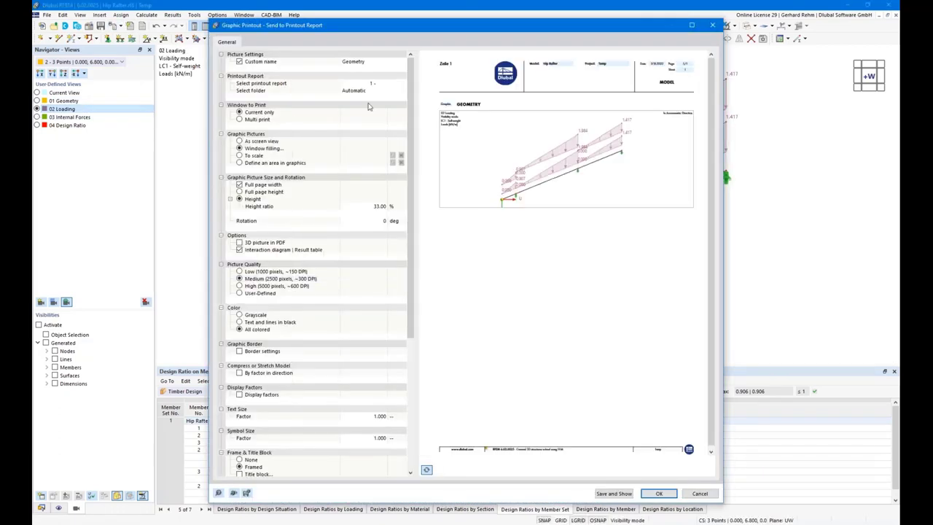
pyautogui.click(360, 64)
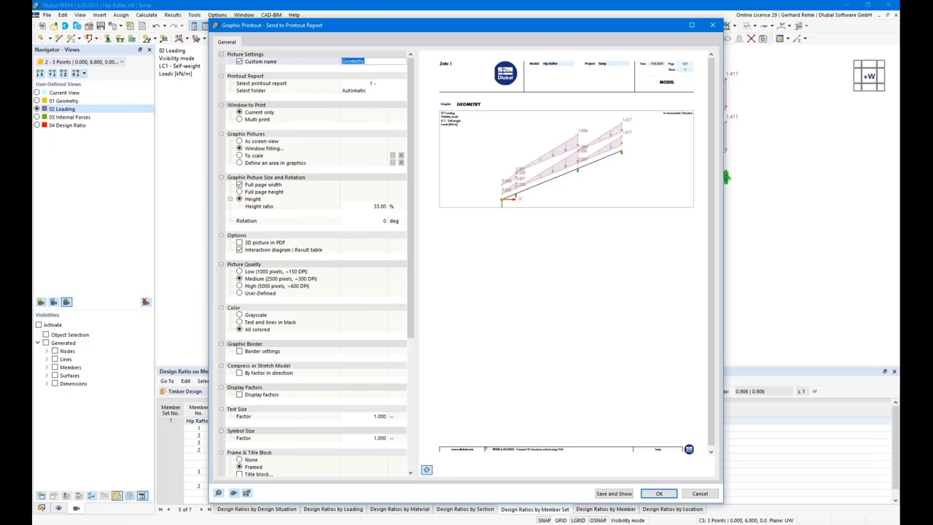
pyautogui.write('Loads LC1')
pyautogui.press('Return')
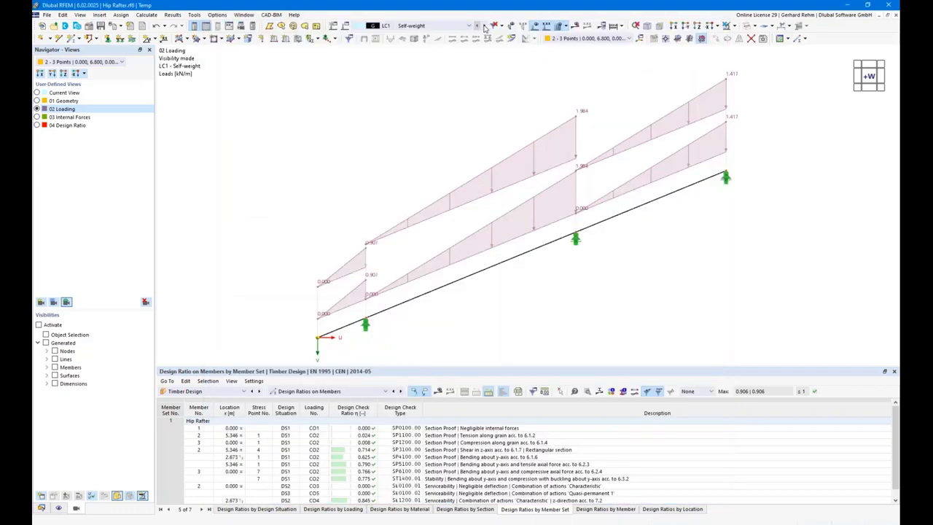
# Switch to load case LC2 Snow and add its picture to the printout report as Loads LC2
pyautogui.click(485, 26)
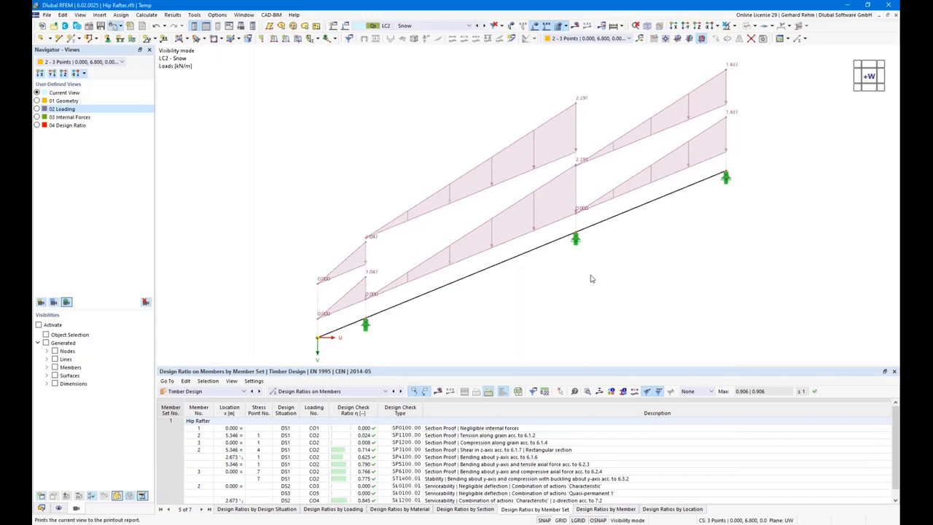
pyautogui.hotkey('ctrl', 'p')
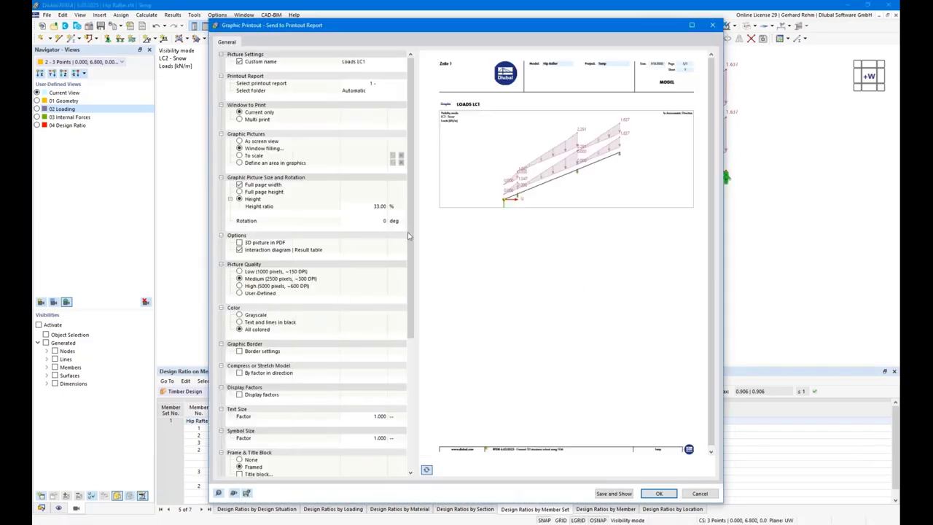
pyautogui.click(372, 62)
pyautogui.press('BackSpace')
pyautogui.write('2')
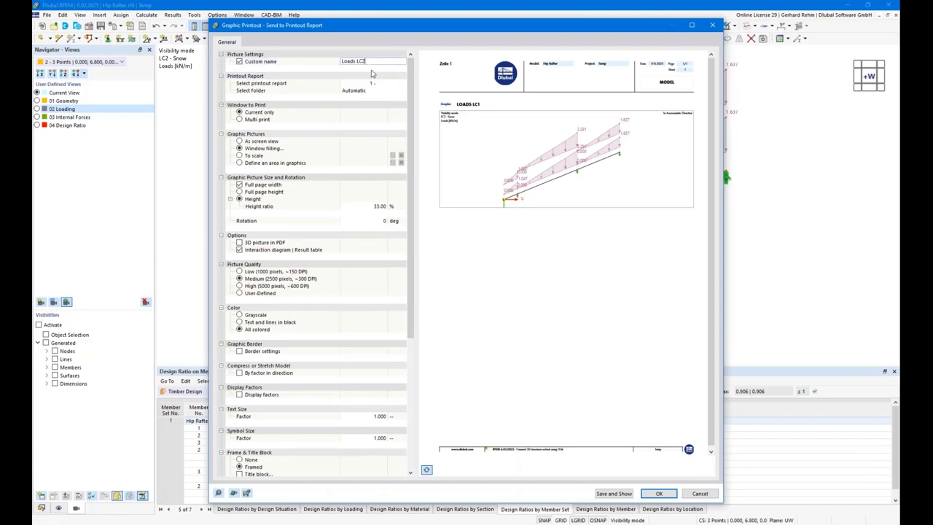
pyautogui.click(657, 494)
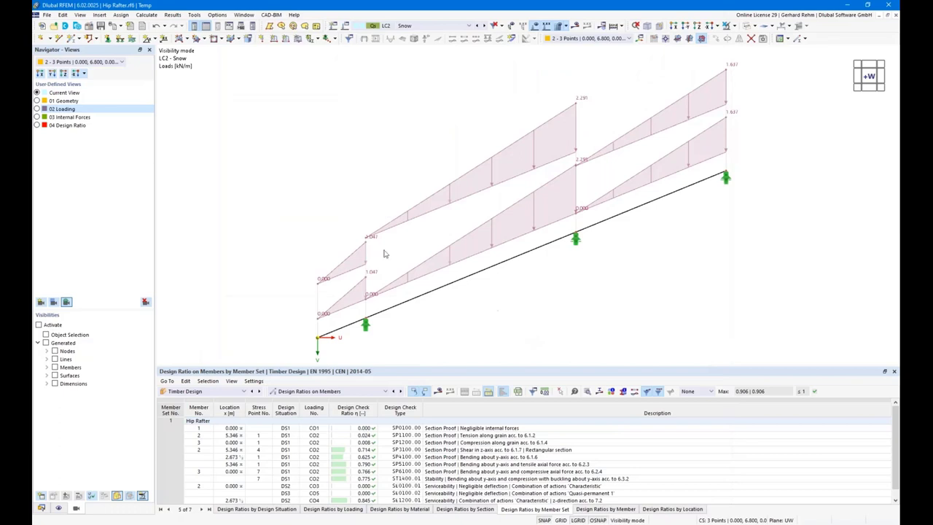
# Display the user-defined view 03 Internal Forces and show the member axial forces N instead of the moments
pyautogui.click(67, 116)
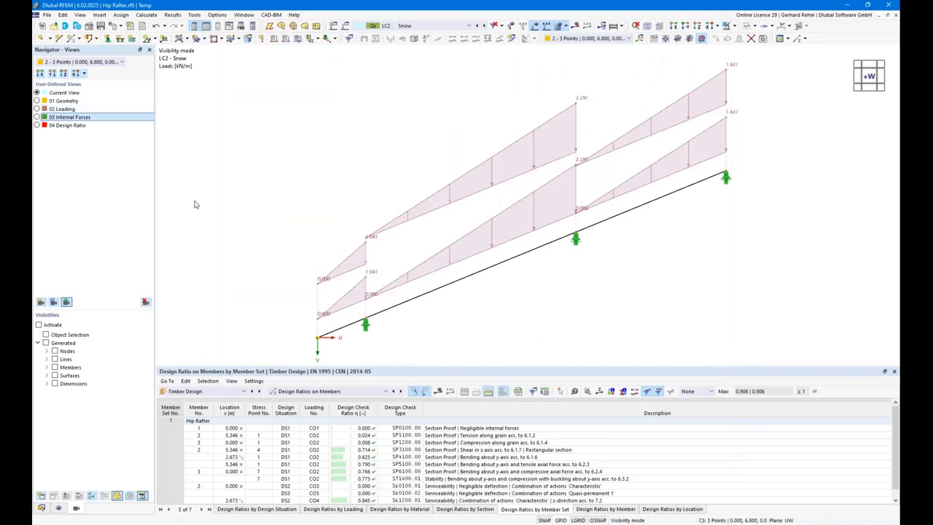
pyautogui.click(95, 508)
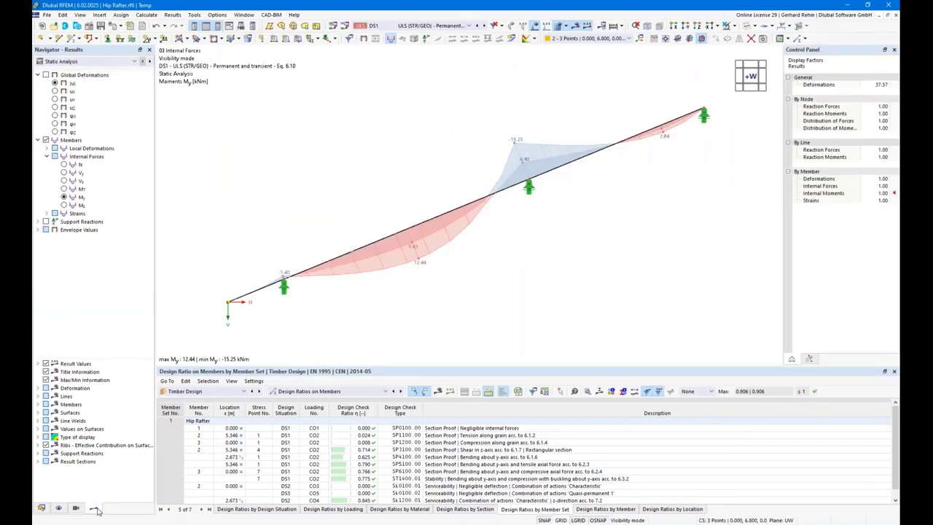
pyautogui.click(64, 165)
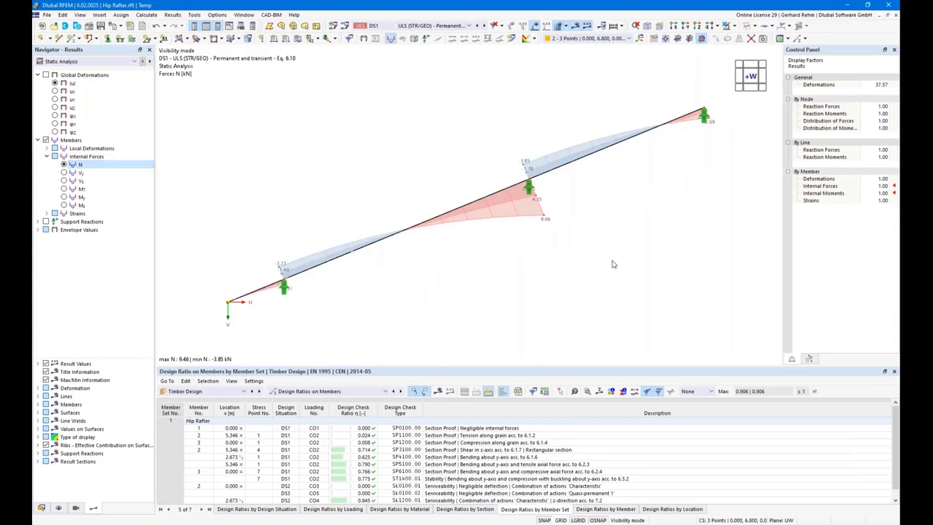
pyautogui.scroll(-2, 552, 261)
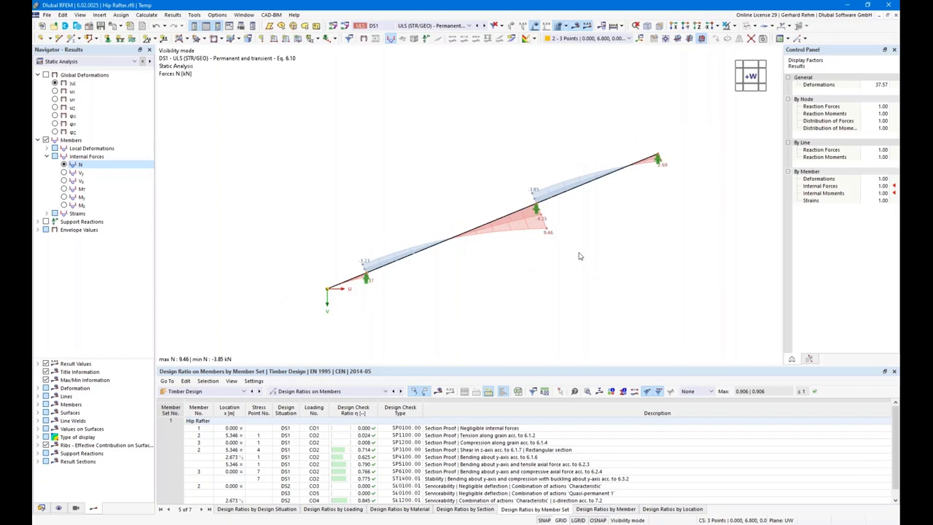
# Open two additional windows of the hip rafter model and tile all three windows horizontally
pyautogui.click(244, 16)
pyautogui.click(248, 28)
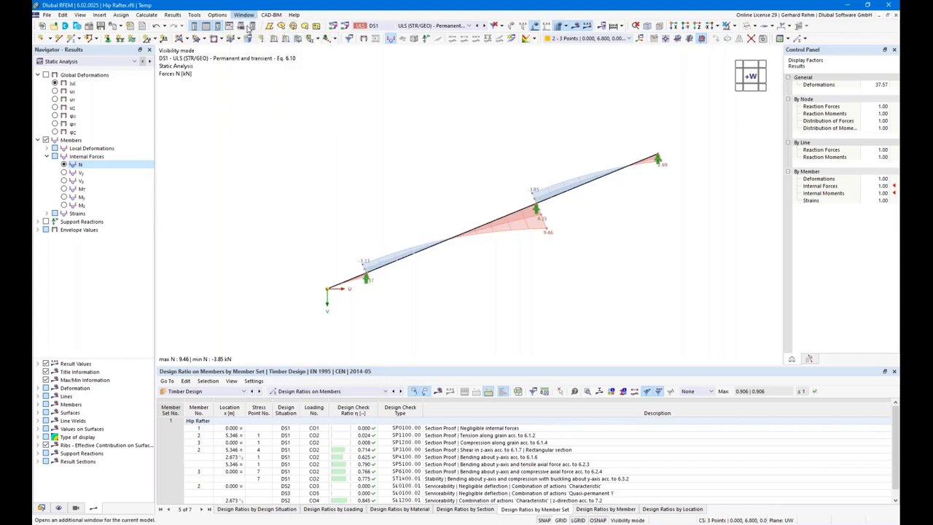
pyautogui.click(245, 16)
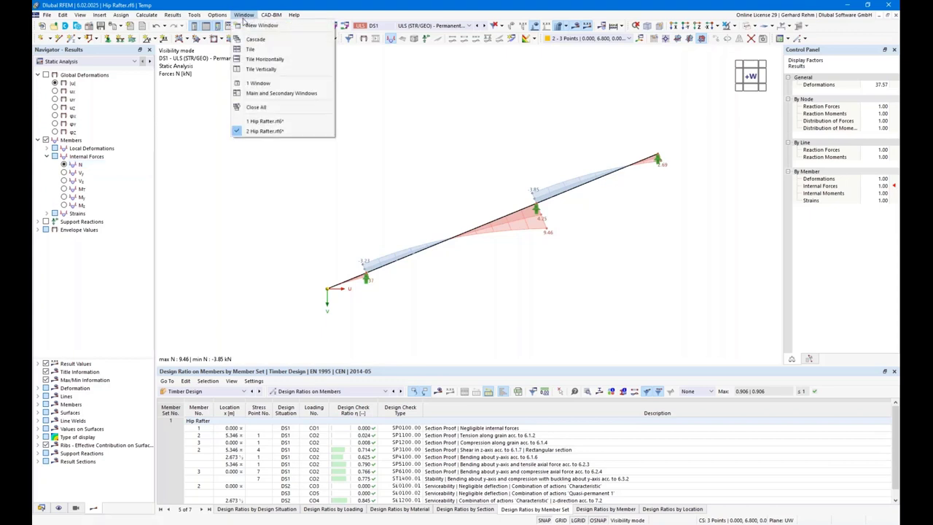
pyautogui.click(245, 16)
pyautogui.click(245, 16)
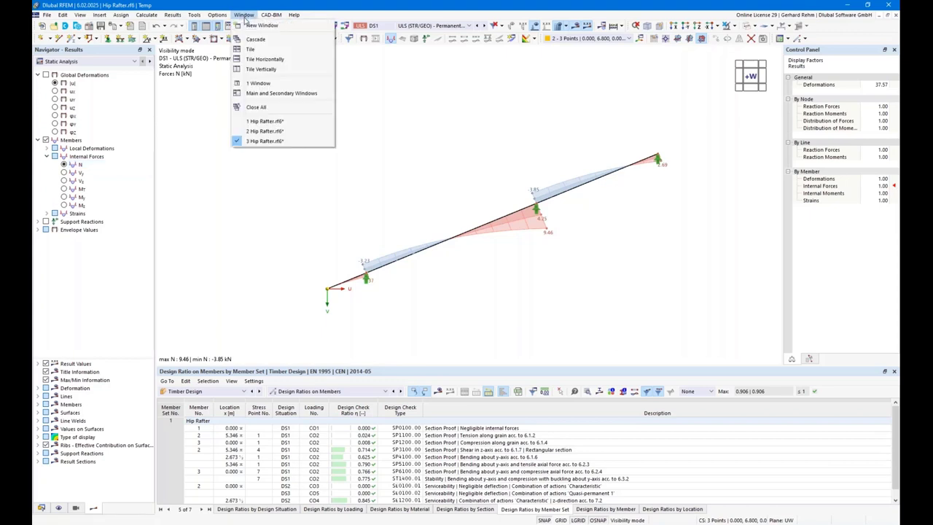
pyautogui.click(267, 67)
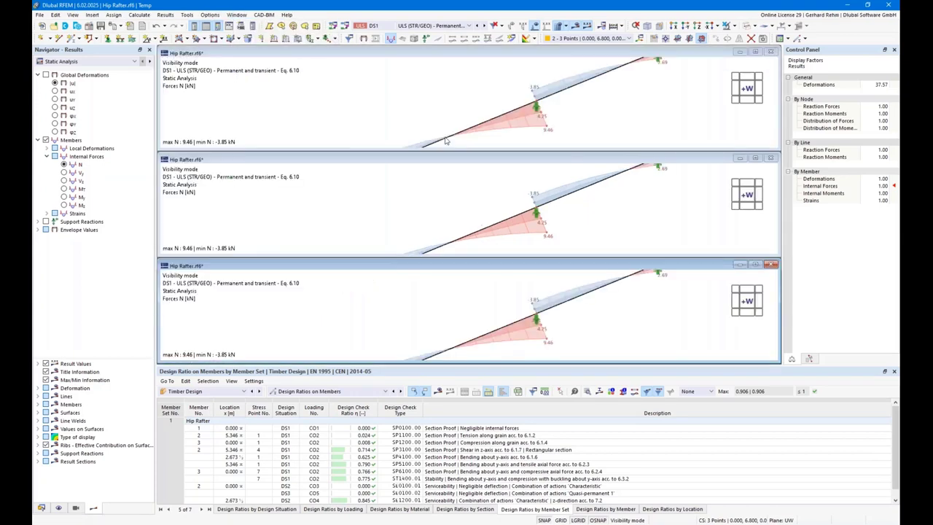
# Fit the model in each tiled window, keeping axial forces N in the first and showing shear forces Vz in the second and moments My in the third
pyautogui.click(482, 107)
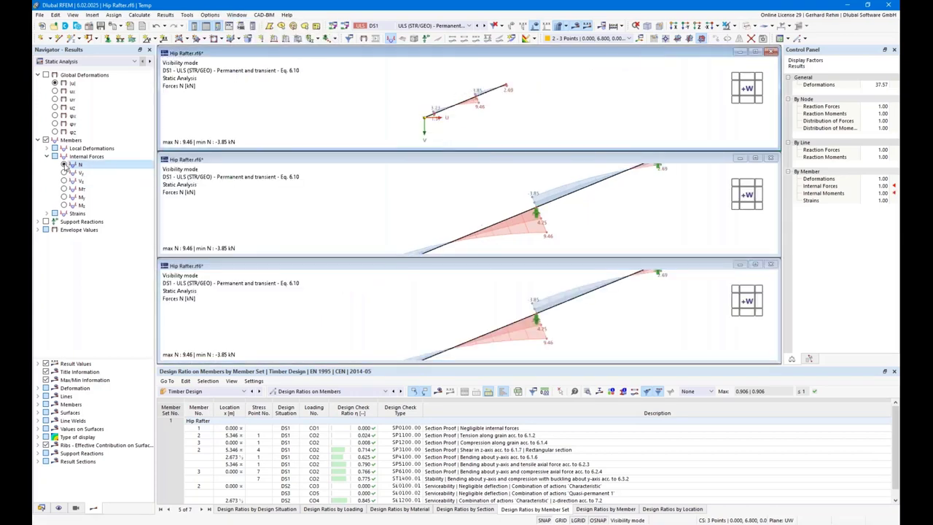
pyautogui.click(459, 202)
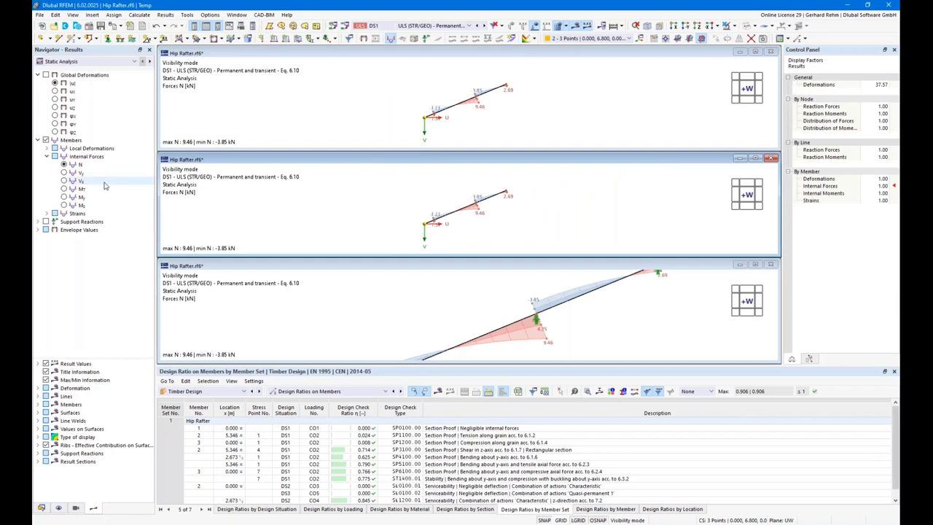
pyautogui.click(64, 180)
pyautogui.click(428, 315)
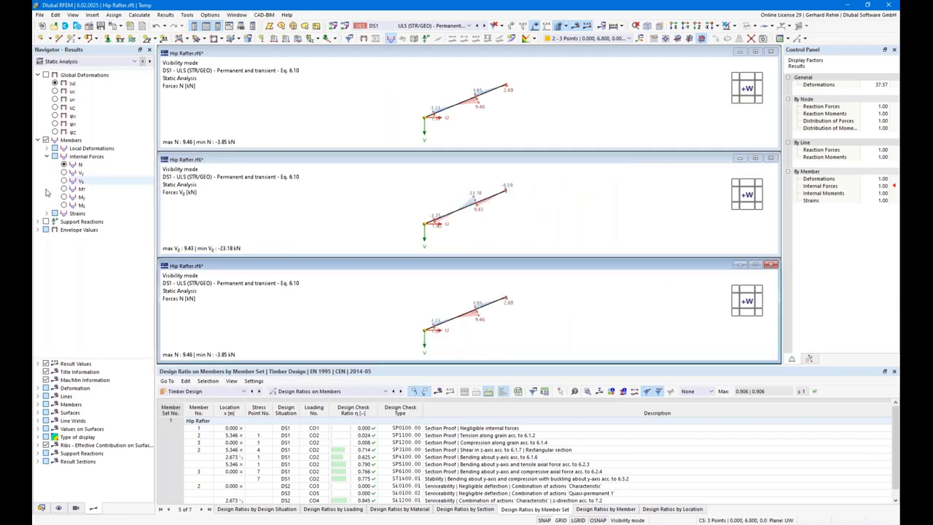
pyautogui.click(64, 197)
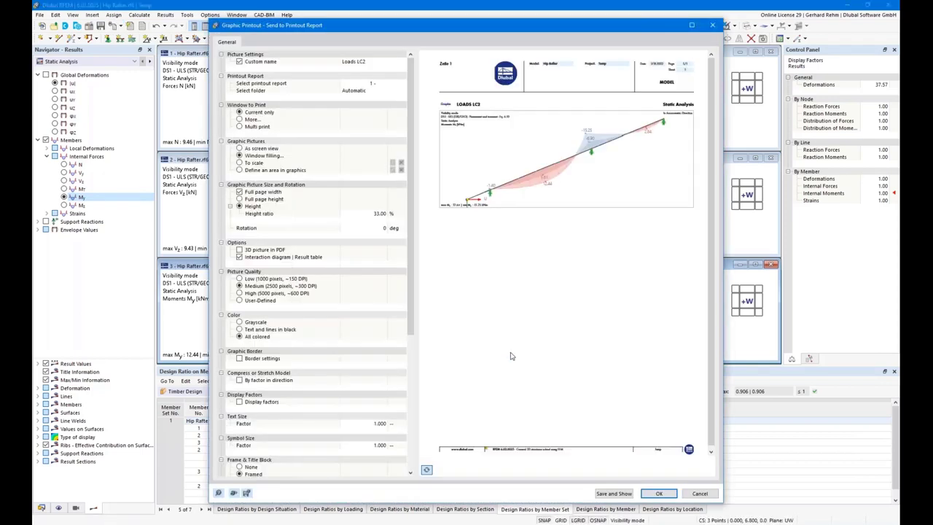
# Include all three windows in one internal forces picture with a height ratio of 70% and add it to the printout report
pyautogui.click(239, 120)
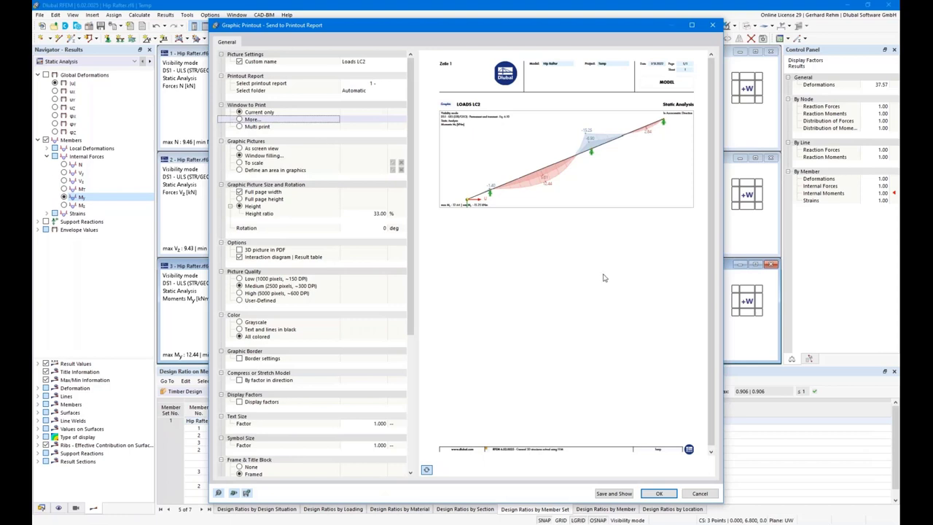
pyautogui.click(366, 208)
pyautogui.write('70')
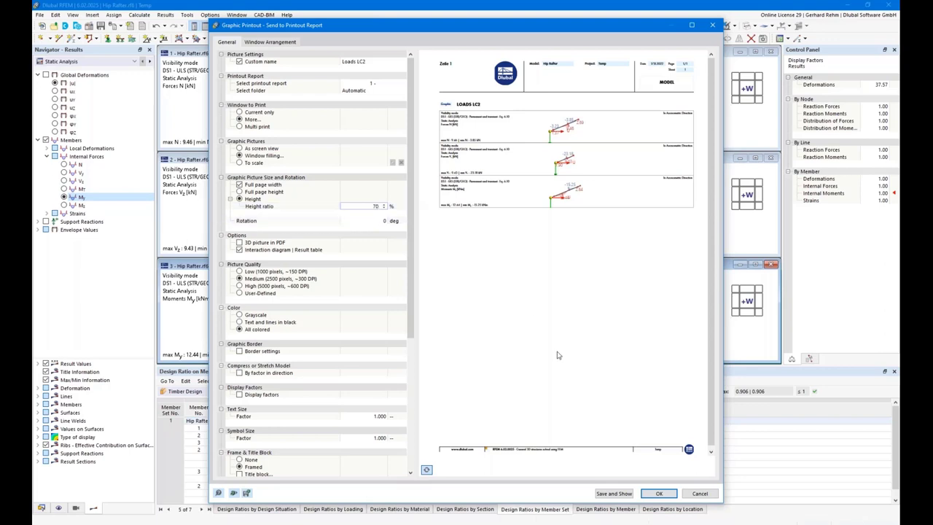
pyautogui.press('Return')
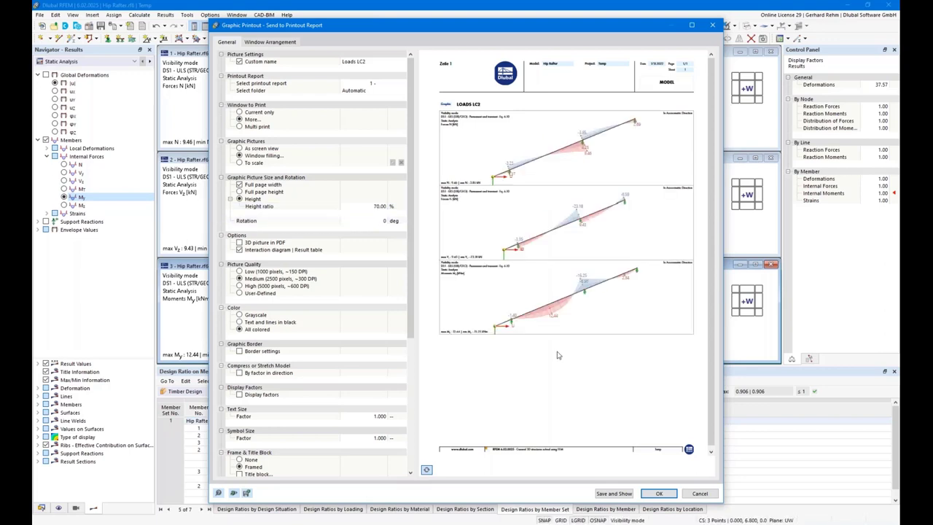
pyautogui.click(656, 493)
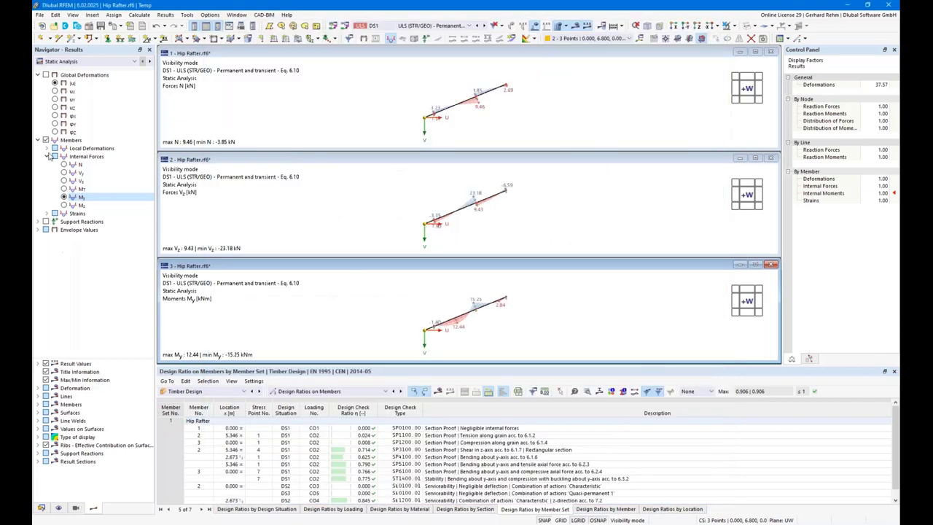
# Display the user-defined view 04 Design Ratio, close the other two model windows and maximize the remaining one
pyautogui.click(76, 509)
pyautogui.click(35, 127)
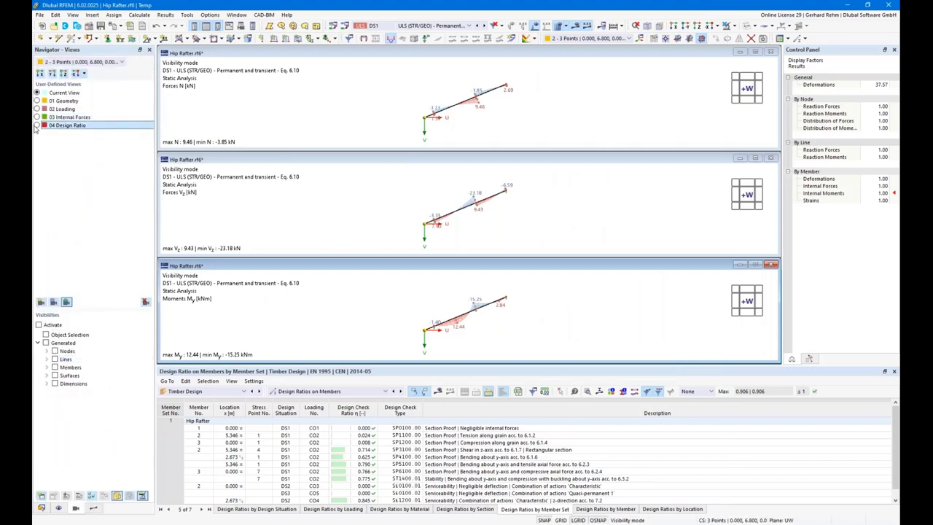
pyautogui.click(770, 157)
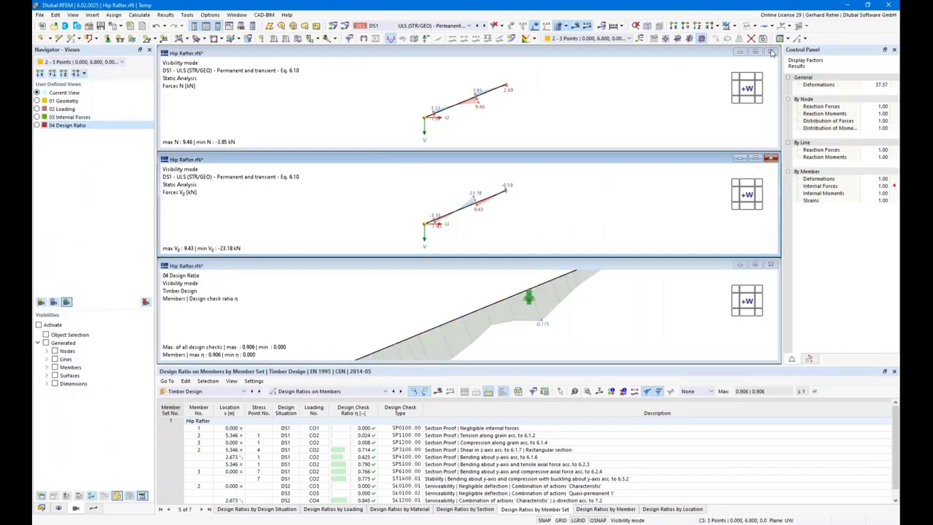
pyautogui.hotkey('ctrl', 'F4')
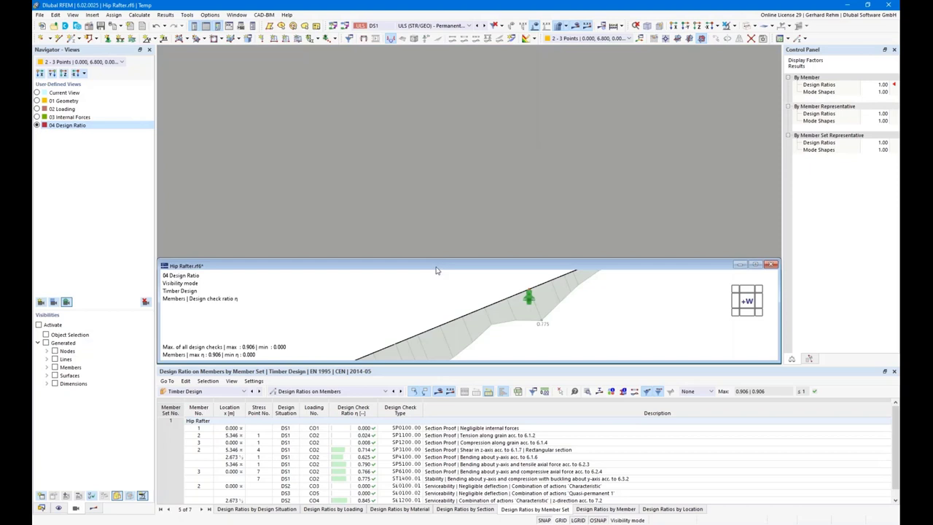
pyautogui.doubleClick(436, 268)
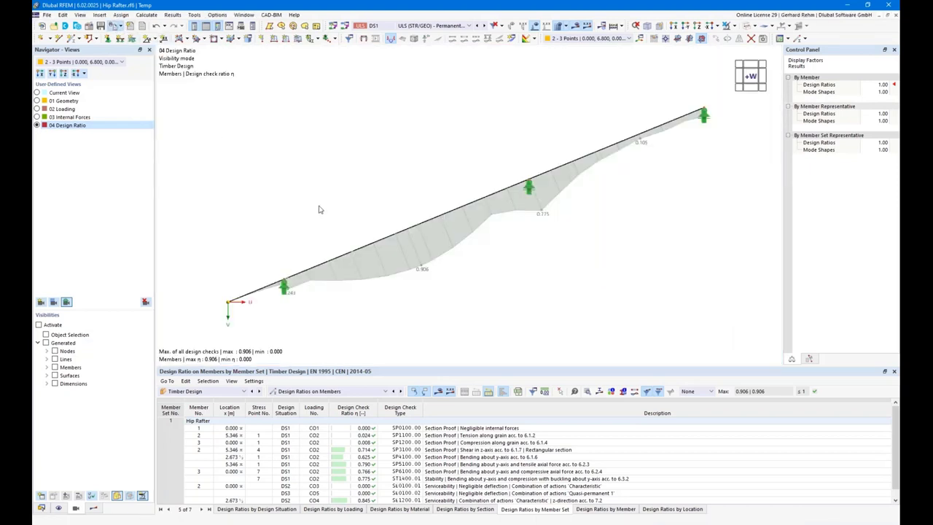
# Add the design ratio picture of the current window to the printout report with a height ratio of 33%
pyautogui.hotkey('ctrl', 'p')
pyautogui.click(373, 205)
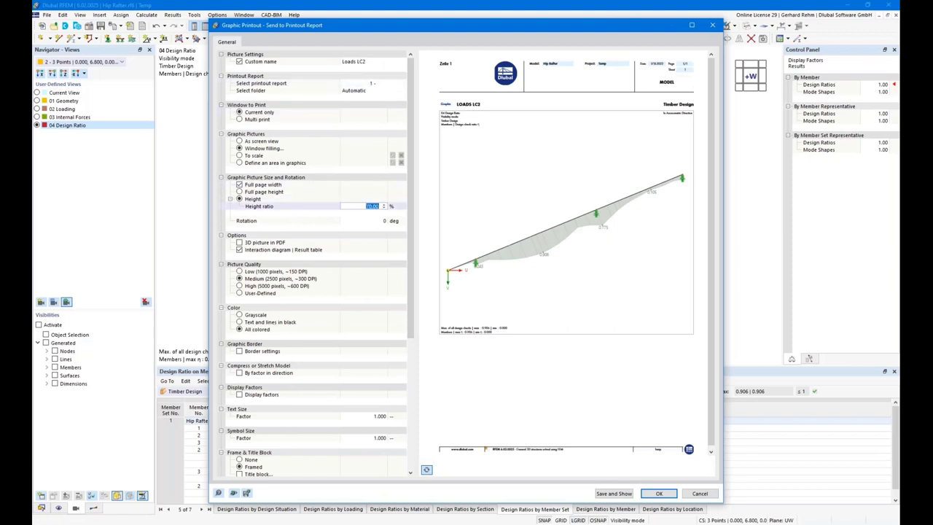
pyautogui.write('33')
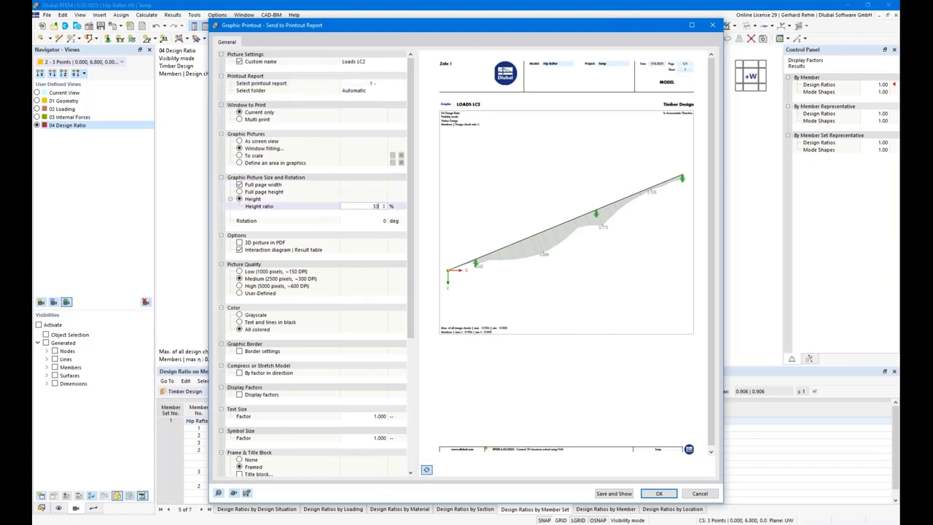
pyautogui.click(669, 495)
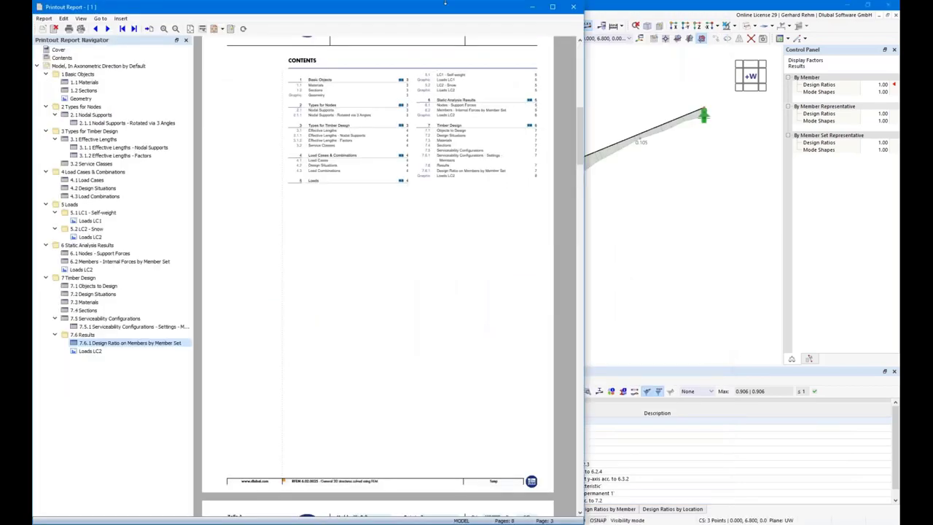
# Maximize the printout report and examine the inserted pictures of loads, internal forces and design ratios
pyautogui.click(552, 7)
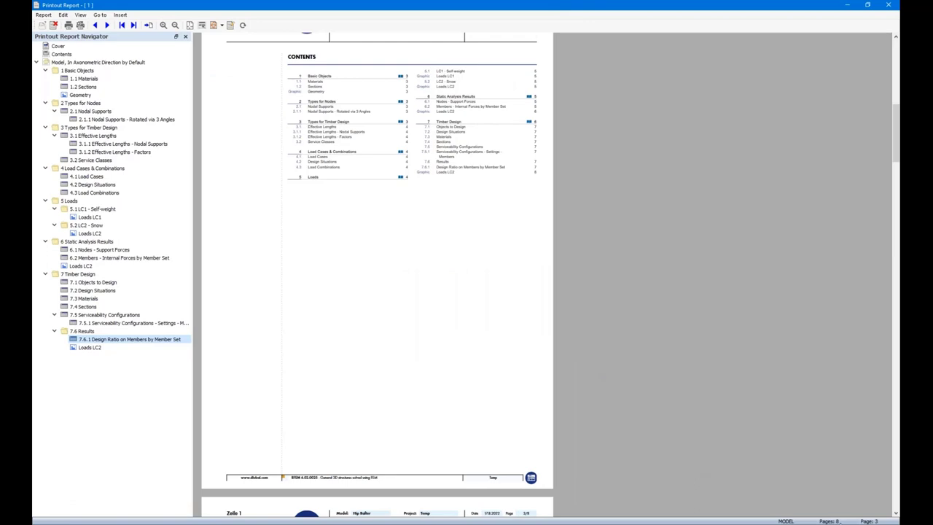
pyautogui.click(88, 217)
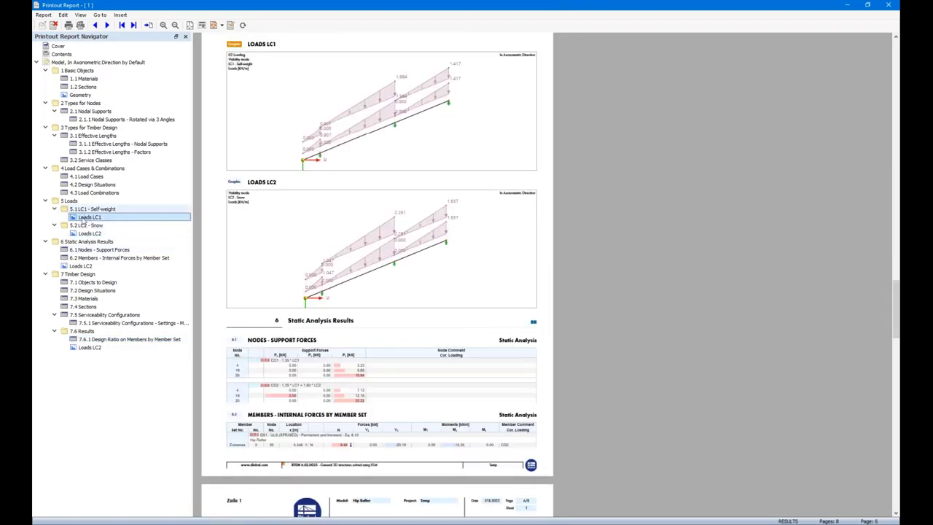
pyautogui.click(81, 267)
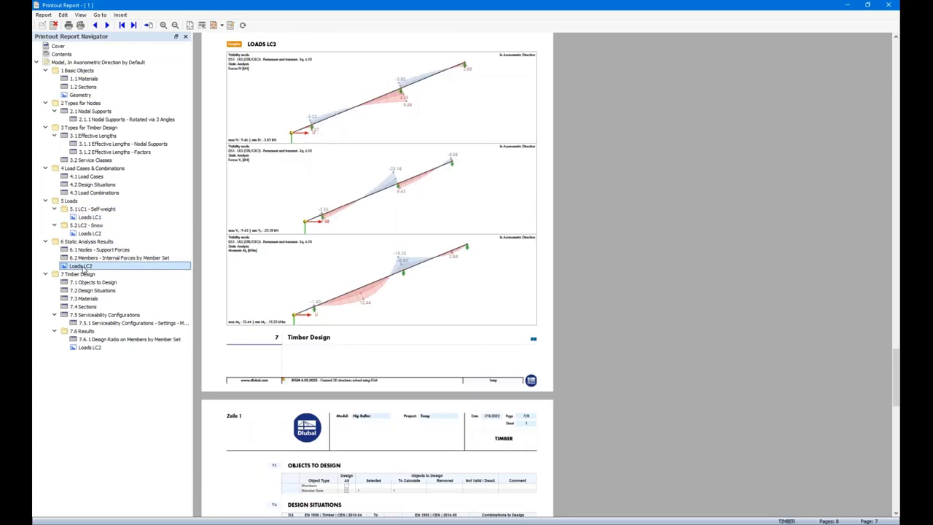
pyautogui.click(90, 348)
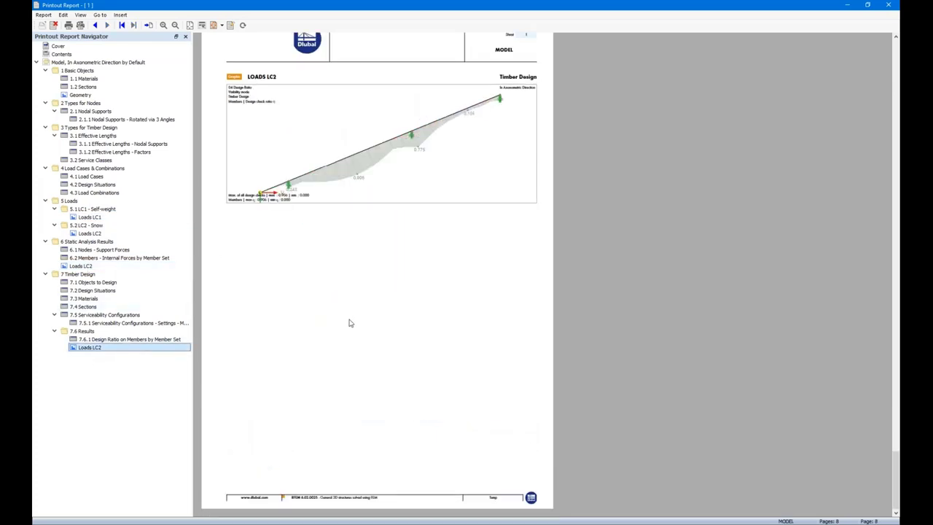
# Review the printout report's pages from the design ratio picture back to the contents, including tables and graphics
pyautogui.scroll(2, 349, 323)
pyautogui.scroll(-2, 348, 323)
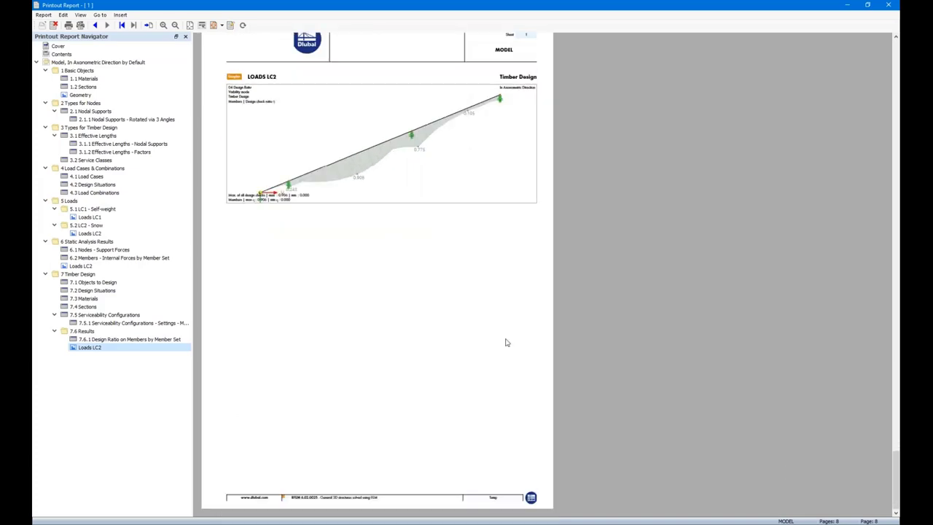
pyautogui.scroll(20, 506, 343)
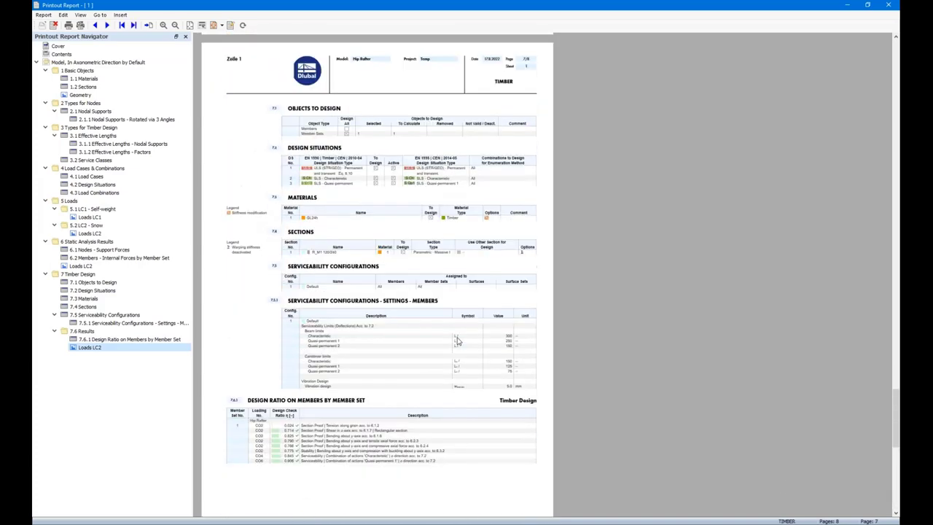
pyautogui.scroll(20, 457, 340)
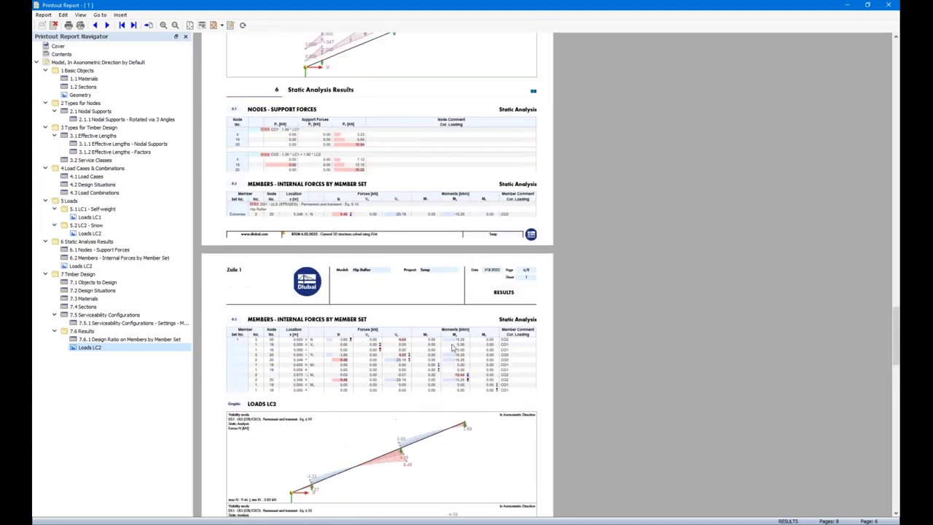
pyautogui.scroll(10, 451, 348)
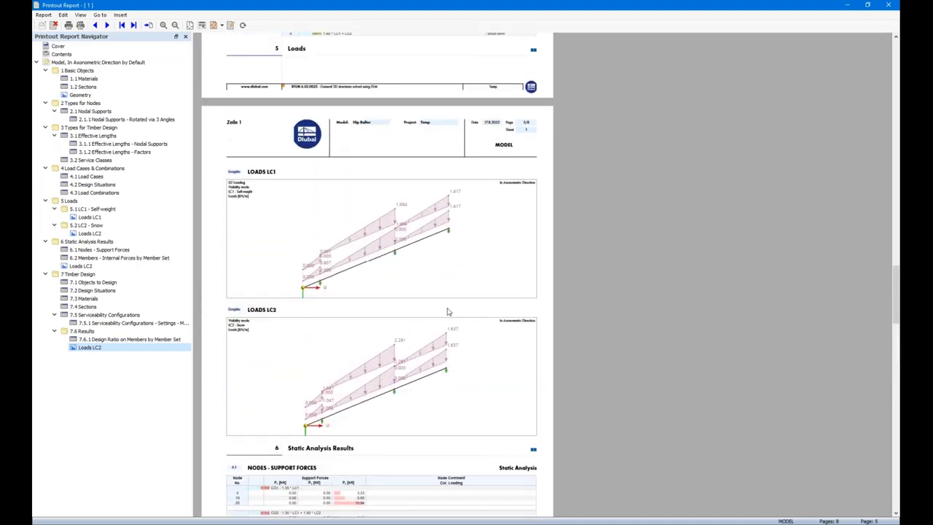
pyautogui.scroll(20, 448, 312)
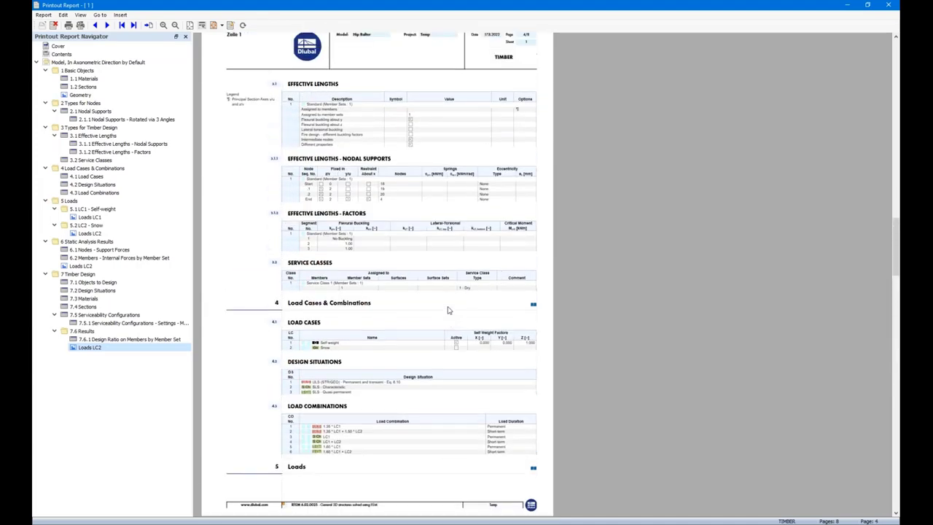
pyautogui.scroll(20, 450, 311)
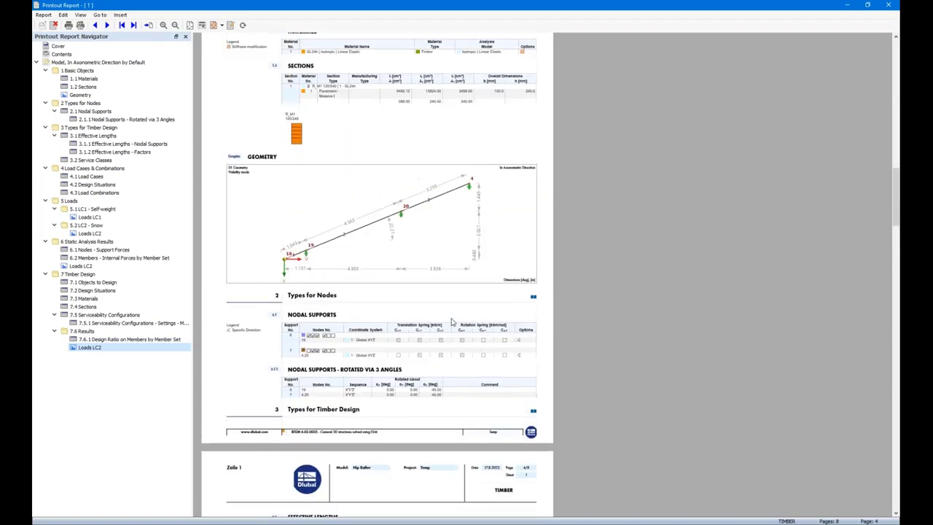
pyautogui.scroll(12, 452, 320)
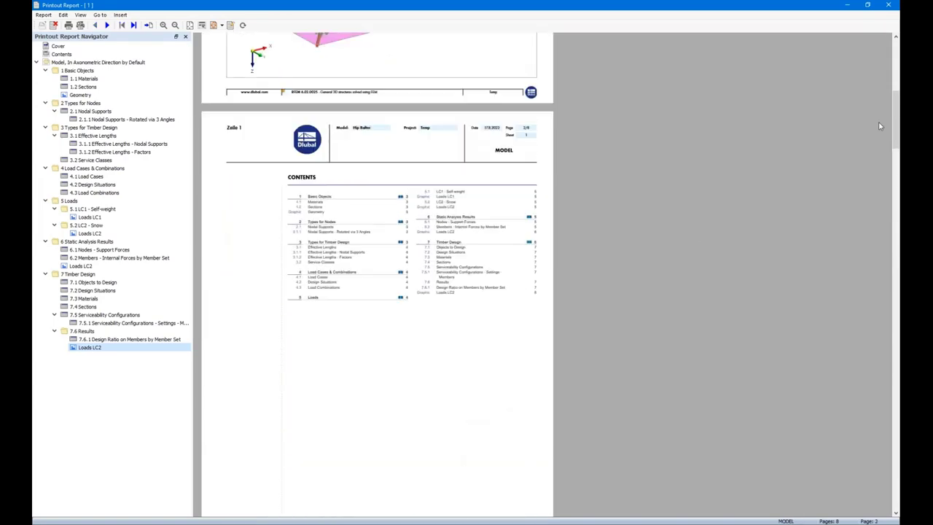
pyautogui.moveTo(896, 121); pyautogui.dragTo(896, 352)
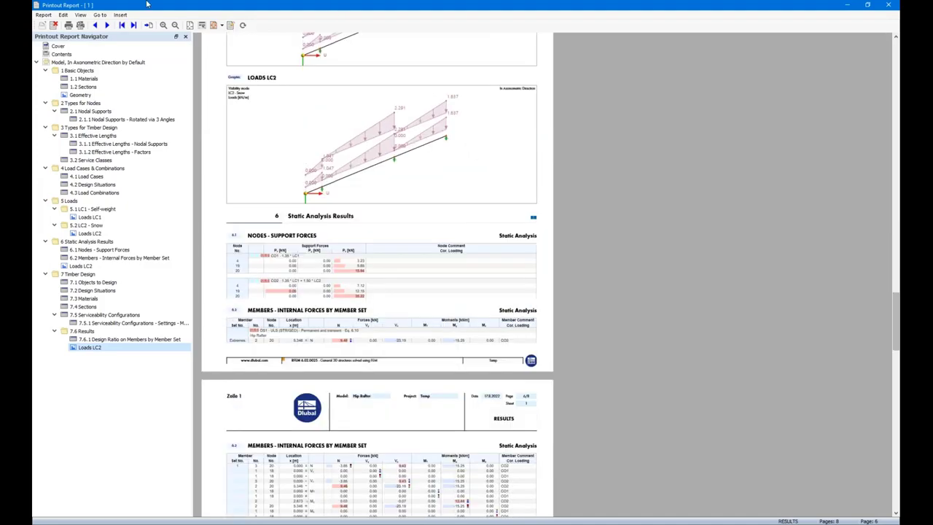
# View the report items in the Printout Report Manager and leave it without changes
pyautogui.click(230, 27)
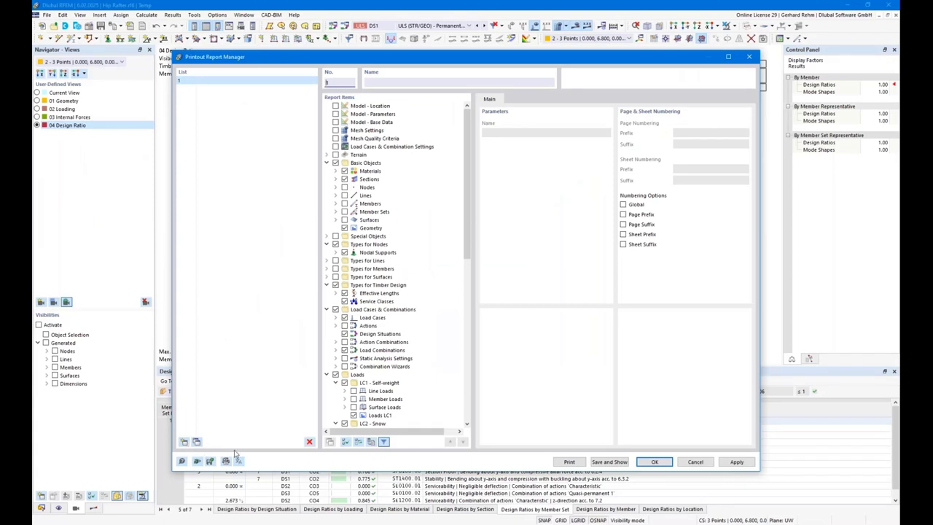
pyautogui.click(695, 462)
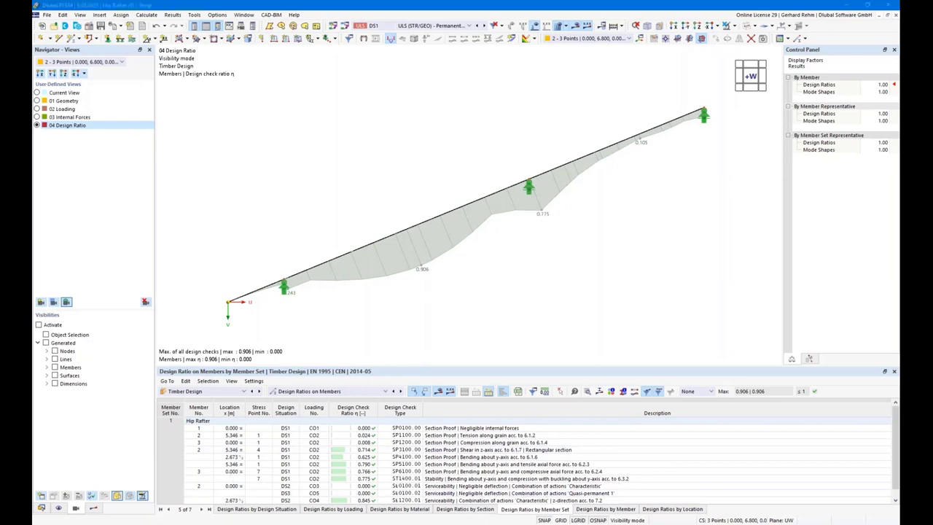
pyautogui.hotkey('alt', 'Tab')
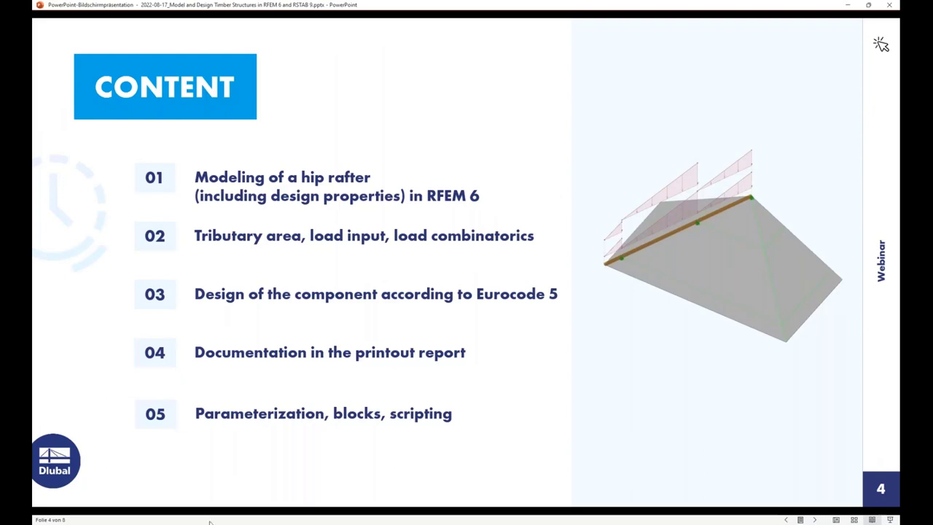
pyautogui.hotkey('alt', 'Tab')
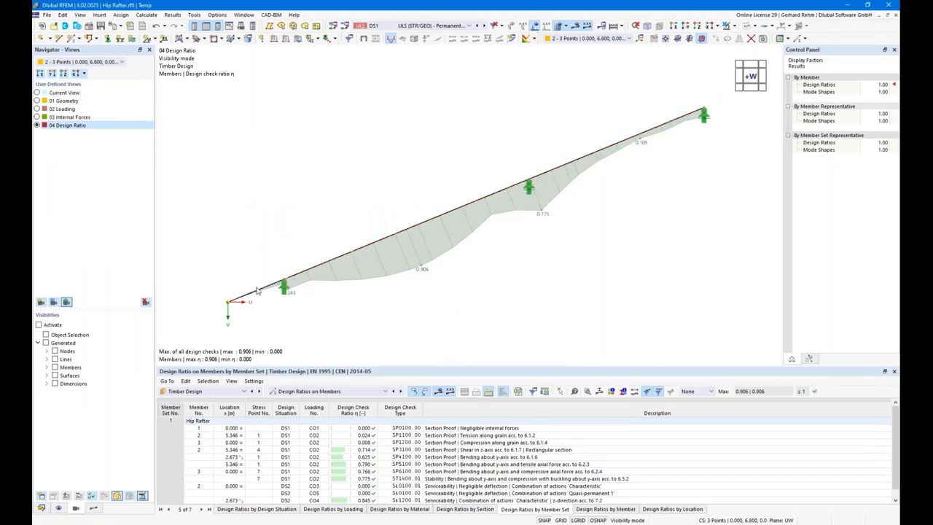
# Switch from the design ratio view to the Parameters.rf6 model and examine its hip roof from another angle
pyautogui.click(302, 272)
pyautogui.scroll(-2, 378, 290)
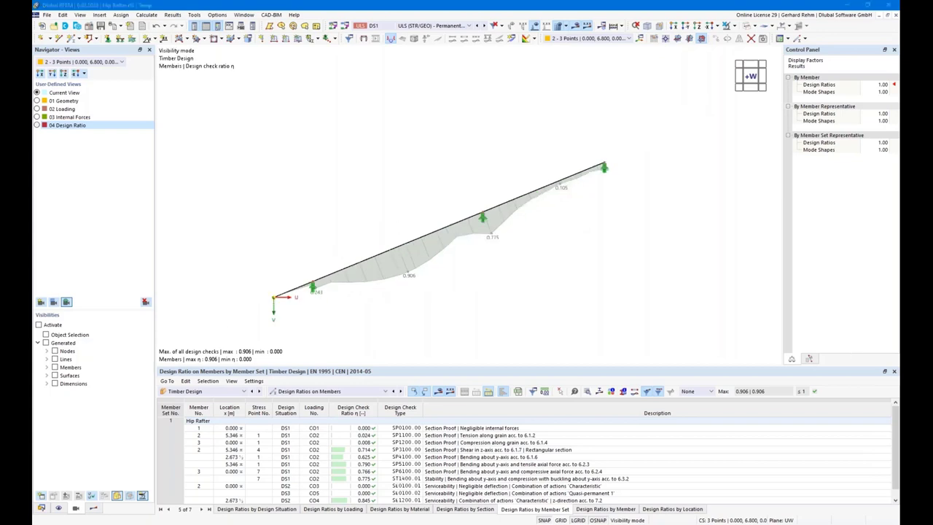
pyautogui.moveTo(932, 54); pyautogui.dragTo(467, 2)
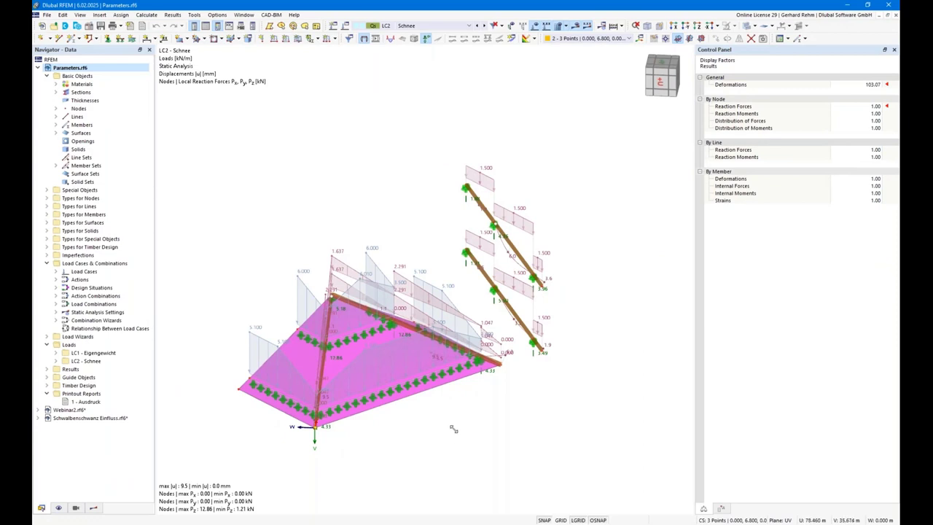
pyautogui.moveTo(239, 391); pyautogui.dragTo(251, 240, button='middle')
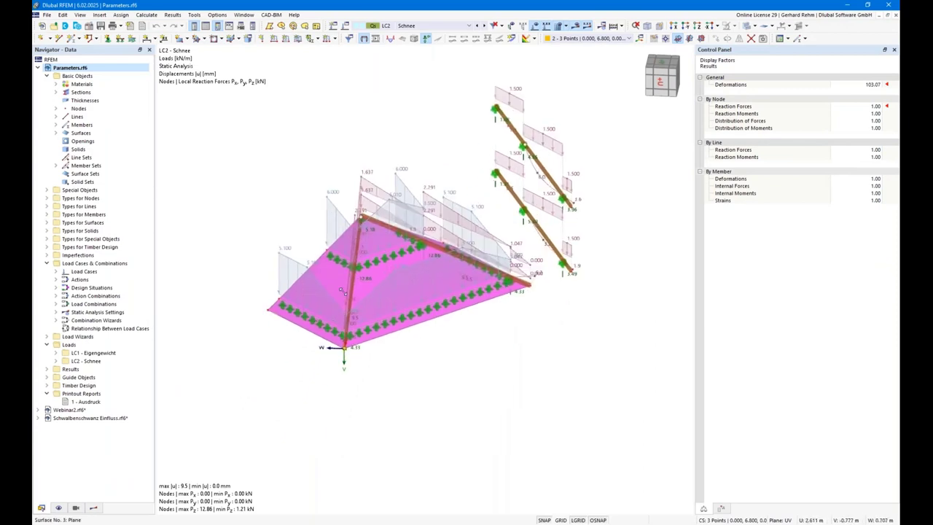
pyautogui.moveTo(510, 328); pyautogui.dragTo(456, 379, button='right')
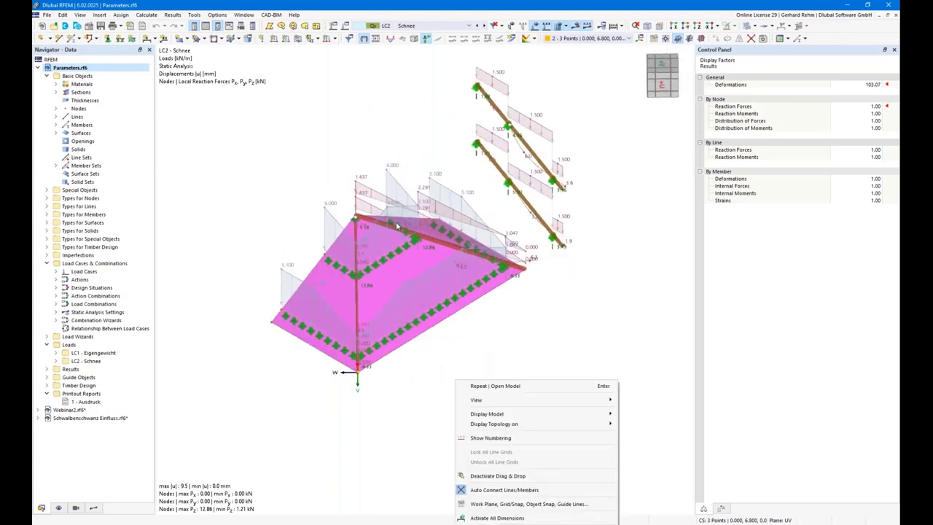
pyautogui.click(381, 136)
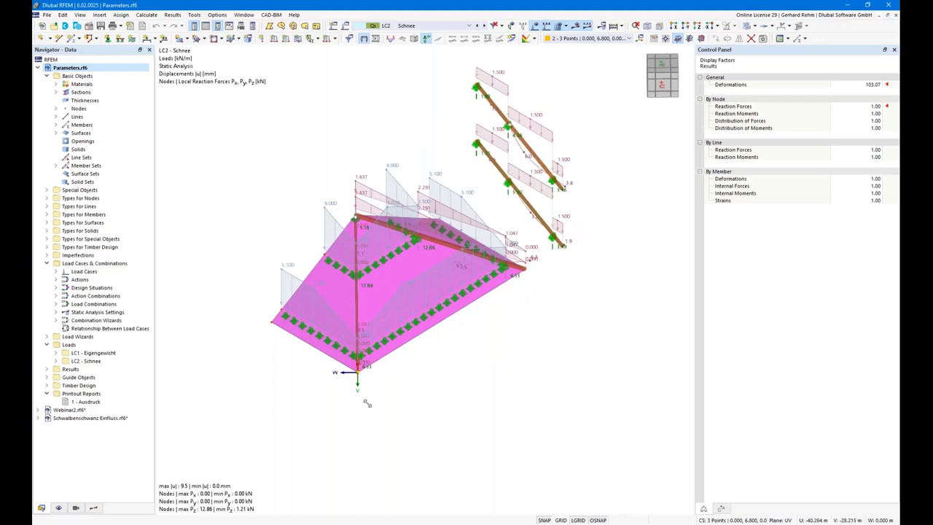
# View the list of global parameters of the Parameters.rf6 model and leave it without changes
pyautogui.click(63, 15)
pyautogui.click(73, 392)
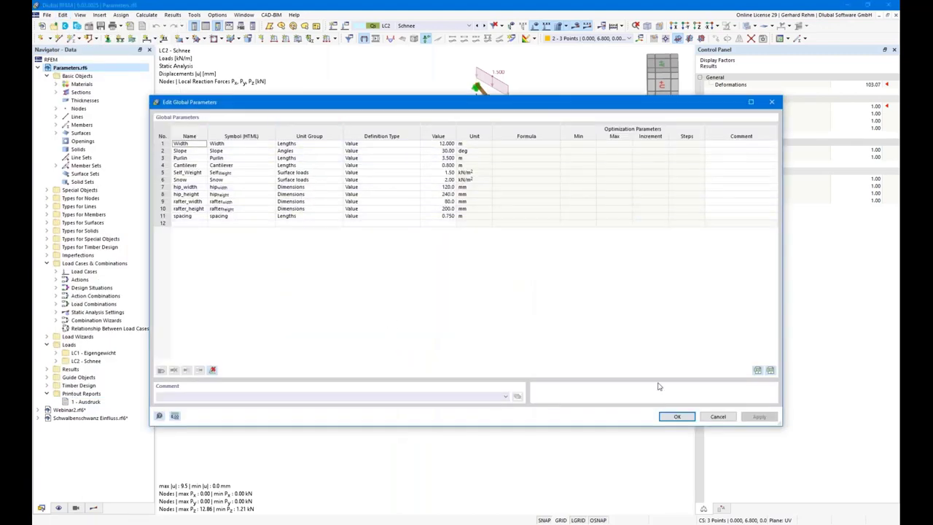
pyautogui.click(717, 417)
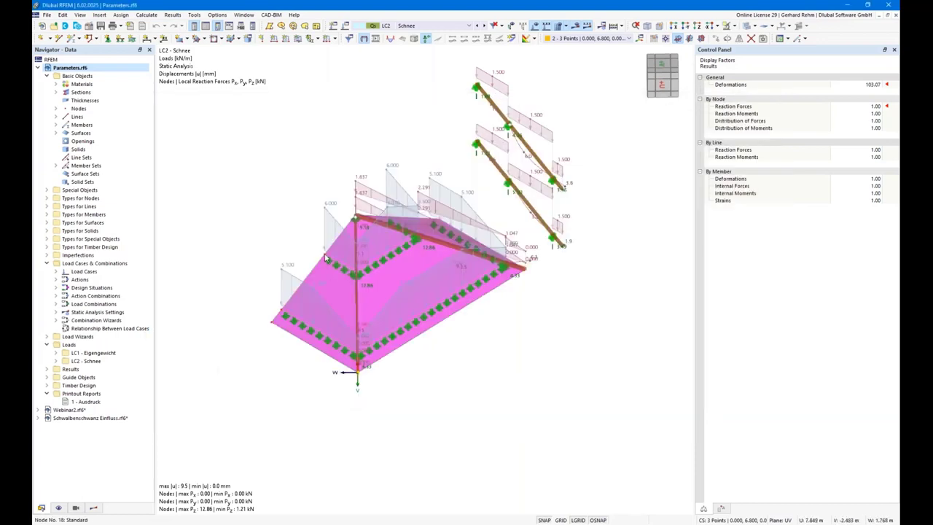
# Inspect the formula behind the X coordinate of node 18 on the roof edge
pyautogui.doubleClick(326, 258)
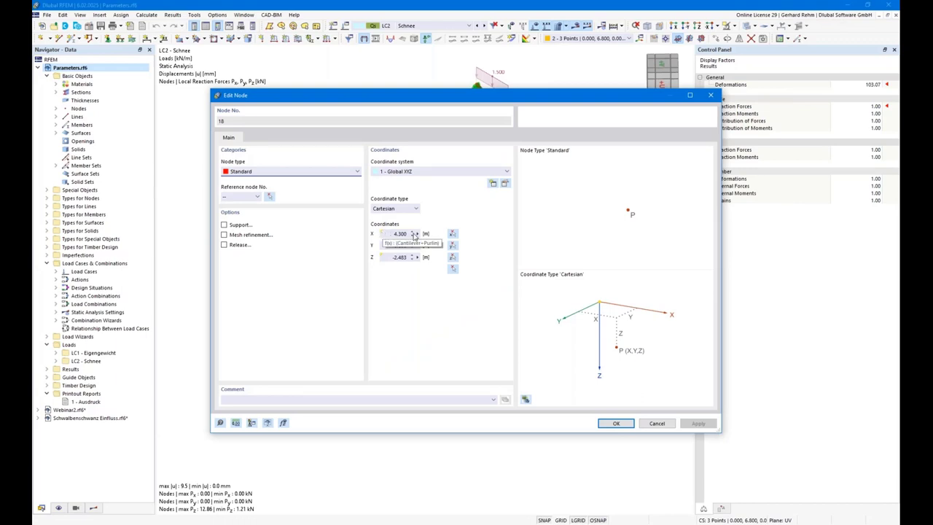
pyautogui.click(417, 234)
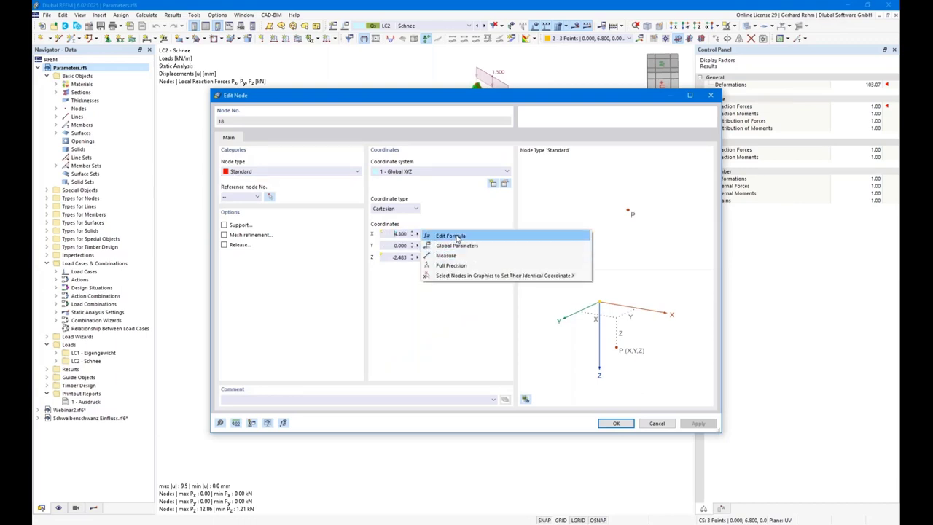
pyautogui.click(452, 236)
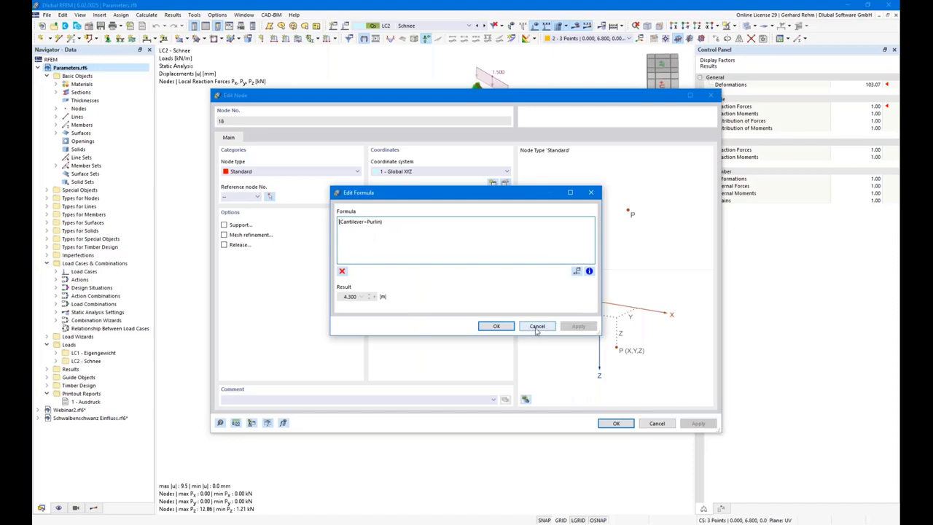
pyautogui.click(343, 297)
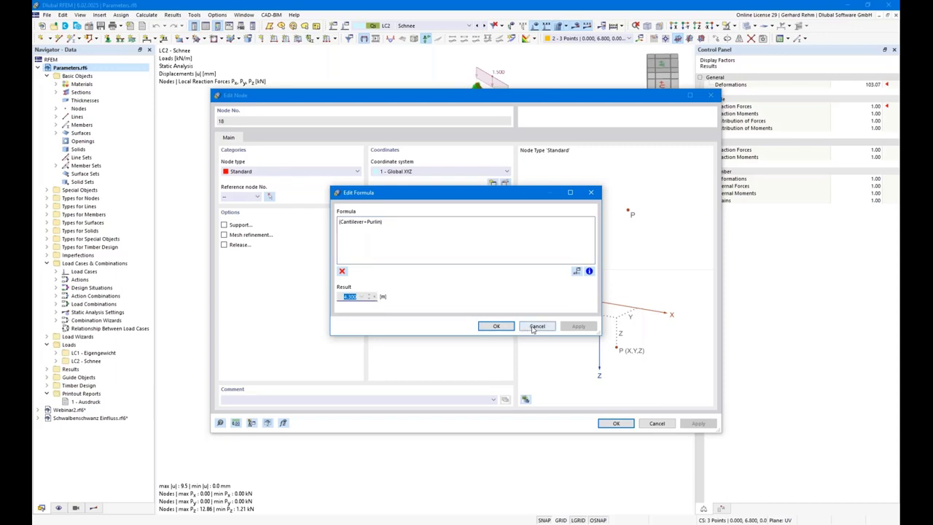
pyautogui.click(495, 325)
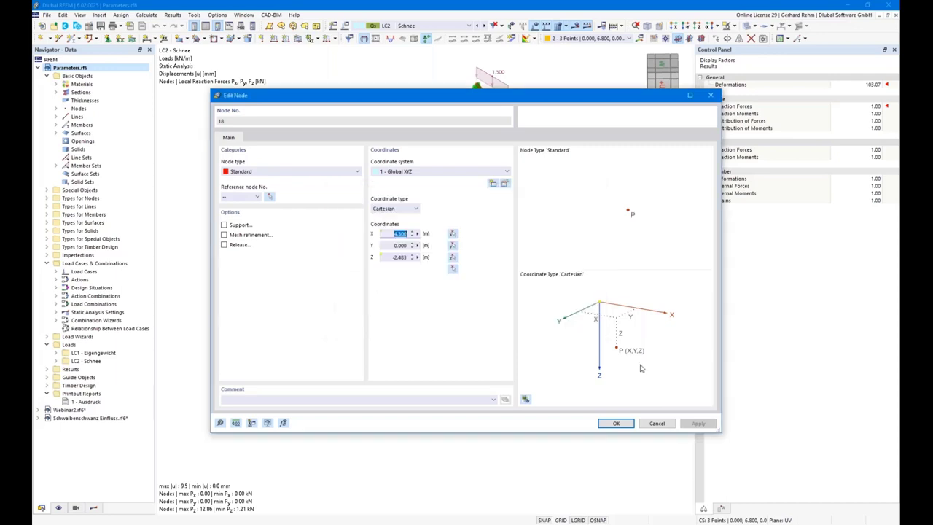
# Examine the global parameters available for node 18's X coordinate, including Cantilever, and leave the node editor
pyautogui.click(417, 234)
pyautogui.click(452, 245)
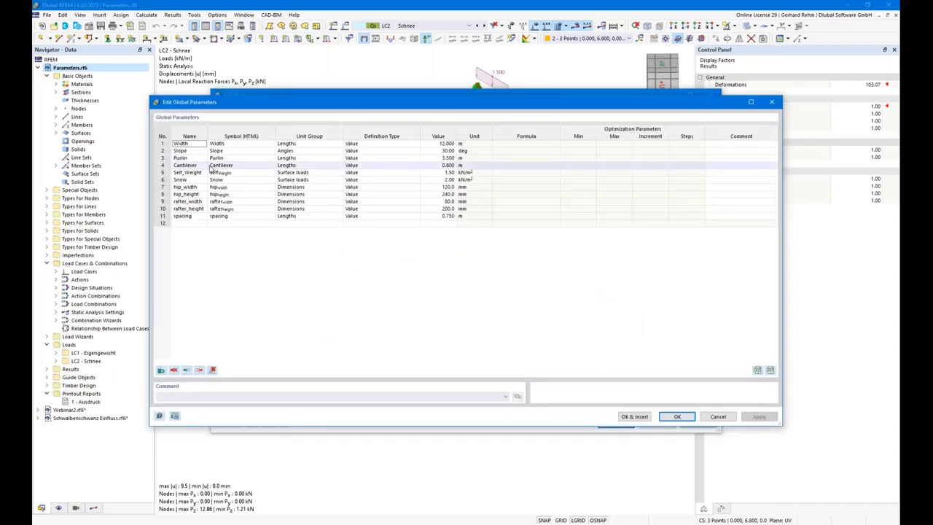
pyautogui.doubleClick(440, 166)
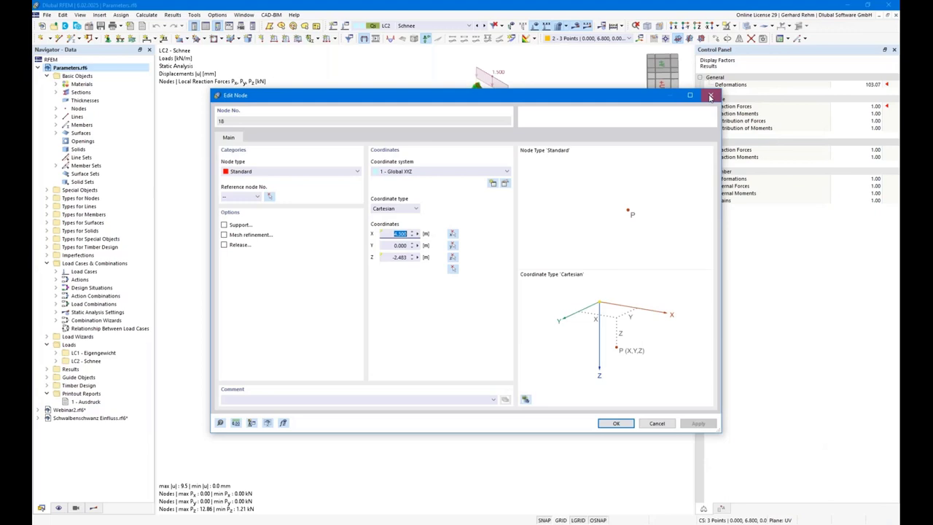
pyautogui.click(711, 97)
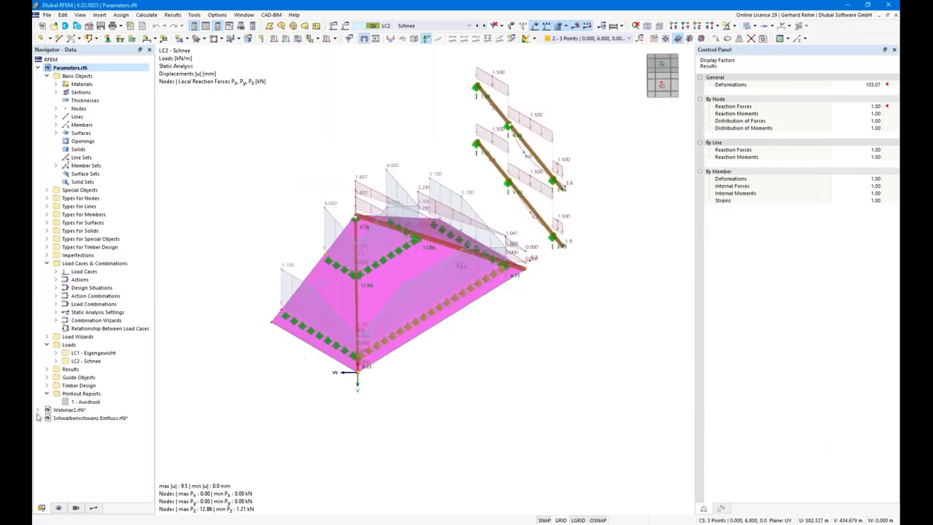
# Open the printout report "1 - Ausdruck" at the graphic "Geometrie Gratsparren und Sparren" and place it beside the model window
pyautogui.click(73, 402)
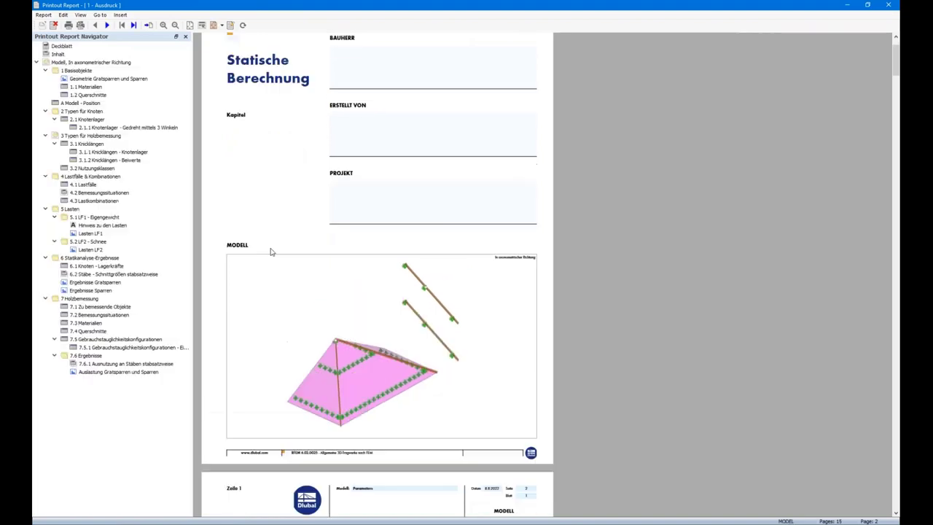
pyautogui.click(108, 79)
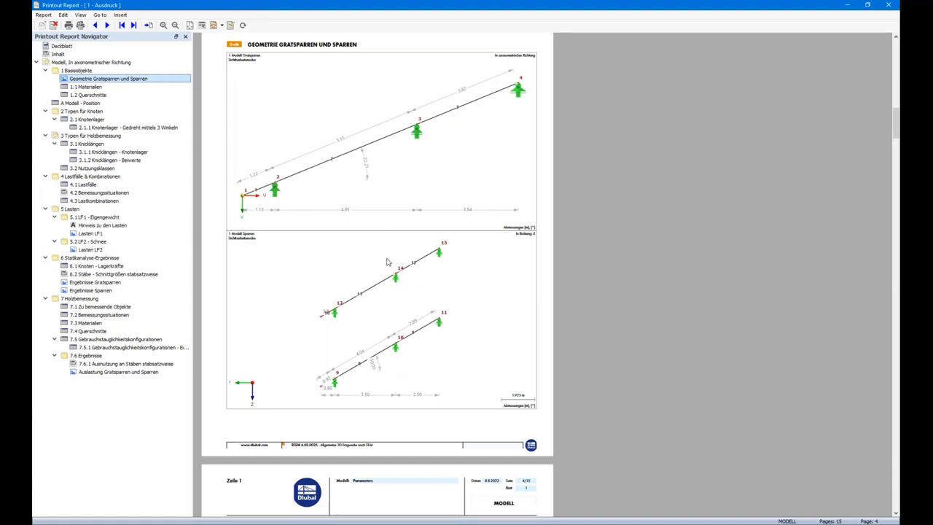
pyautogui.press('super+Left')
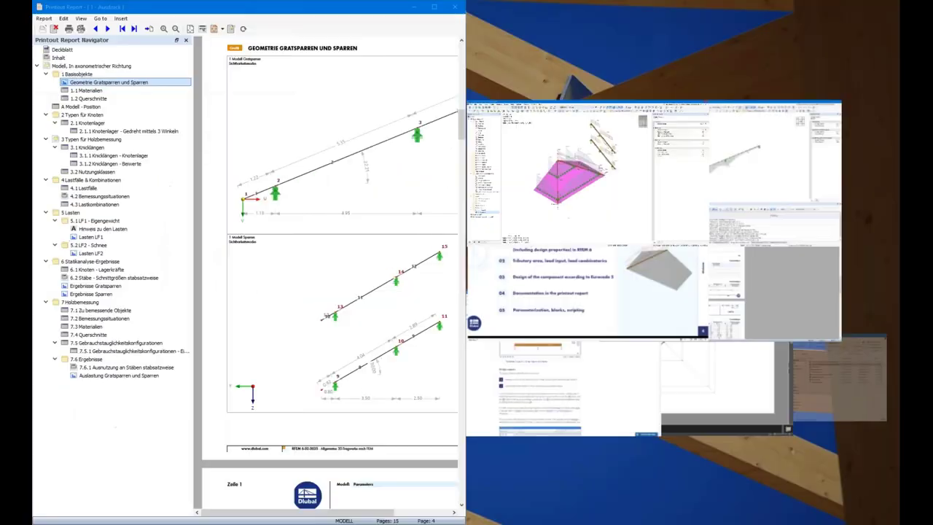
pyautogui.click(604, 167)
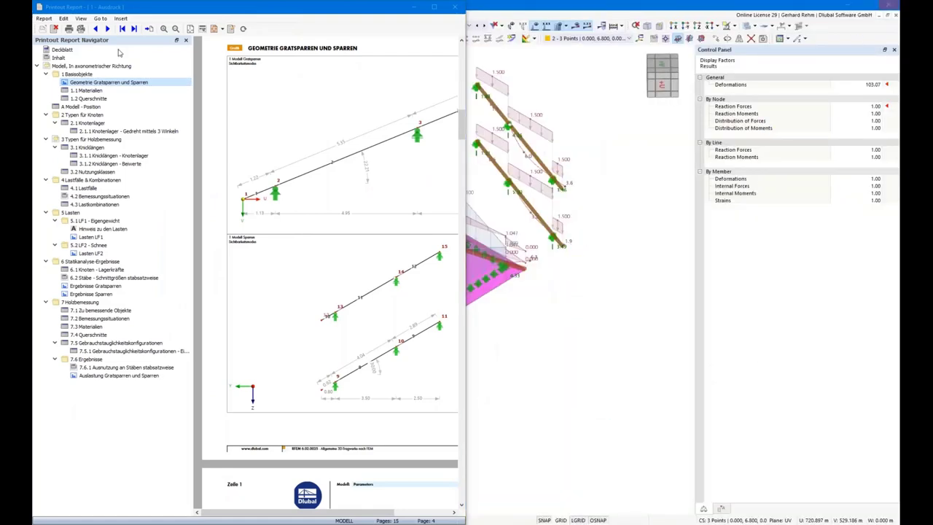
# Hide the report navigator, the control panel and the data navigator so the report and roof model fit side by side
pyautogui.click(186, 40)
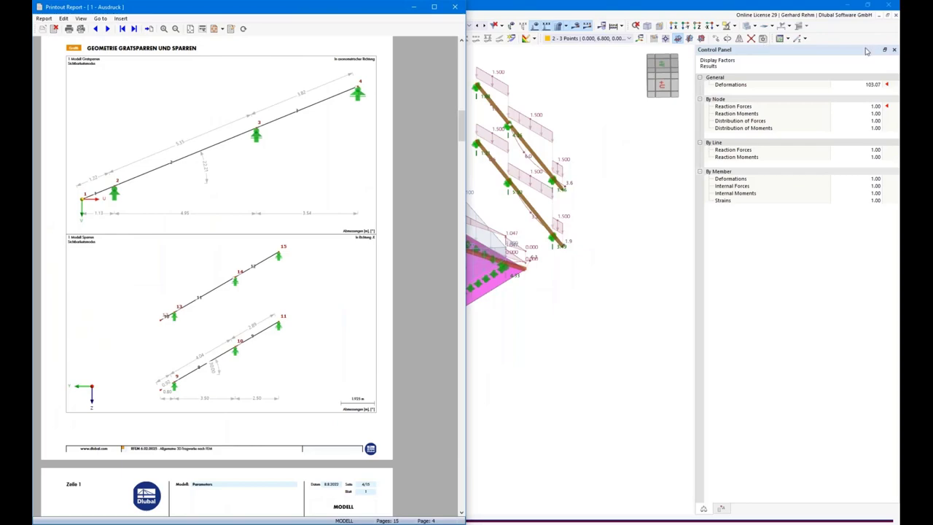
pyautogui.click(894, 51)
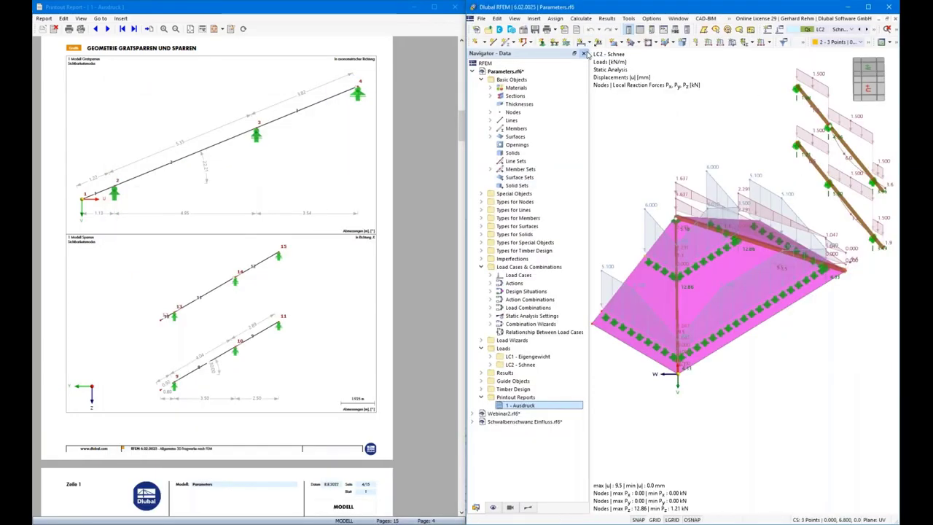
pyautogui.click(583, 54)
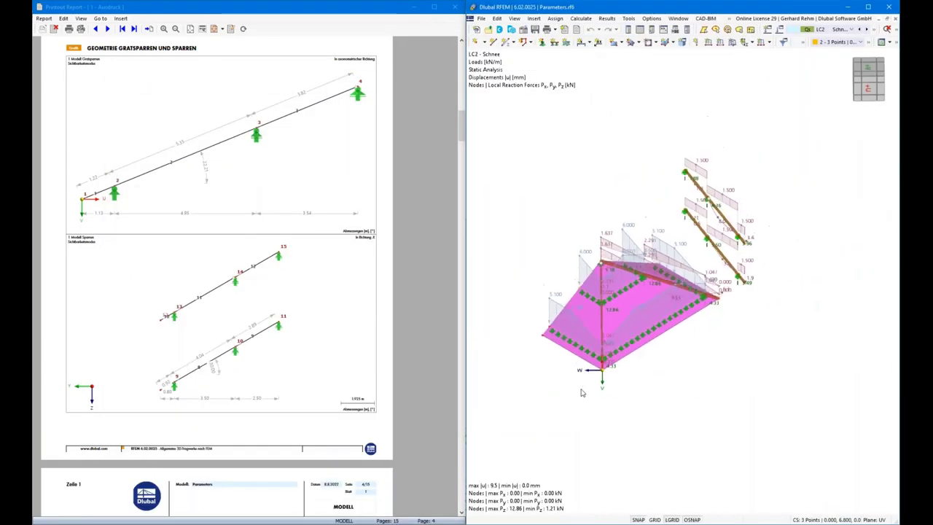
pyautogui.moveTo(580, 392); pyautogui.dragTo(739, 381, button='middle')
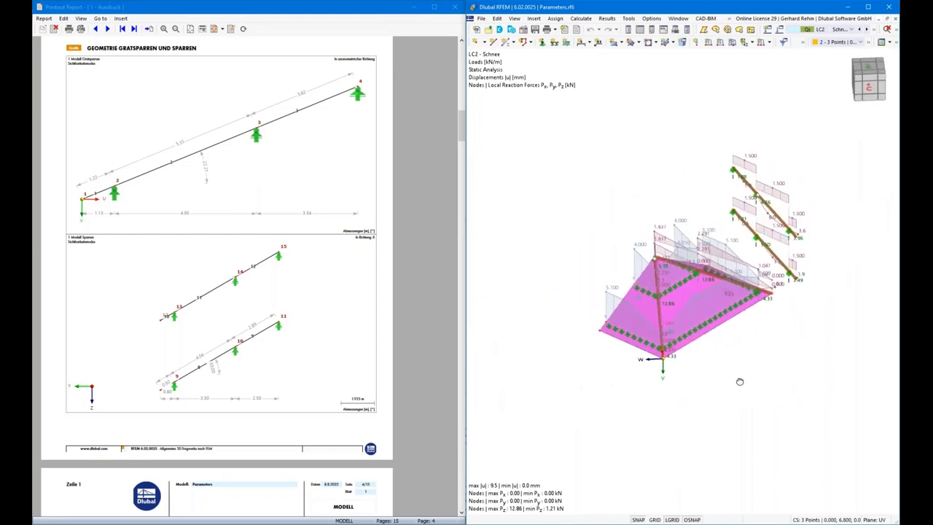
# In the global parameters, set the Width to 8 m and the Slope to 45 degrees
pyautogui.click(497, 18)
pyautogui.click(530, 398)
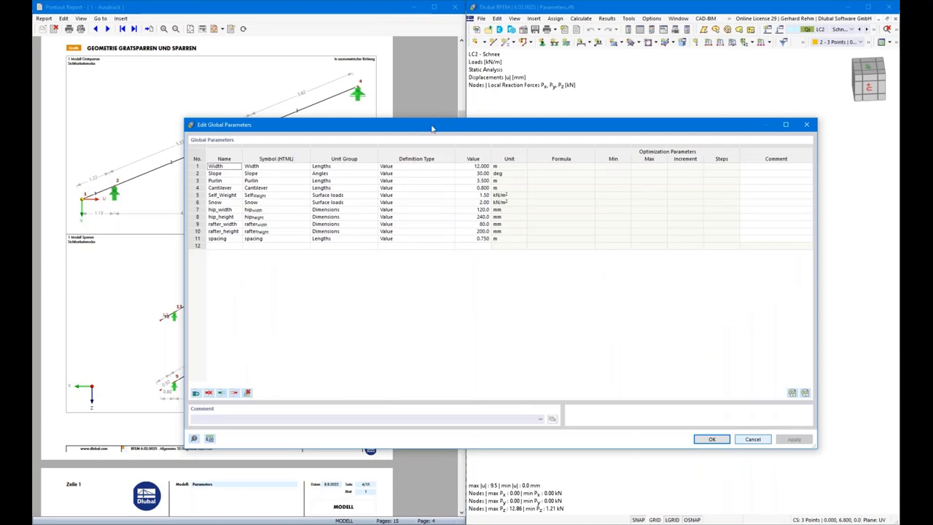
pyautogui.moveTo(432, 129); pyautogui.dragTo(701, 379)
pyautogui.click(728, 261)
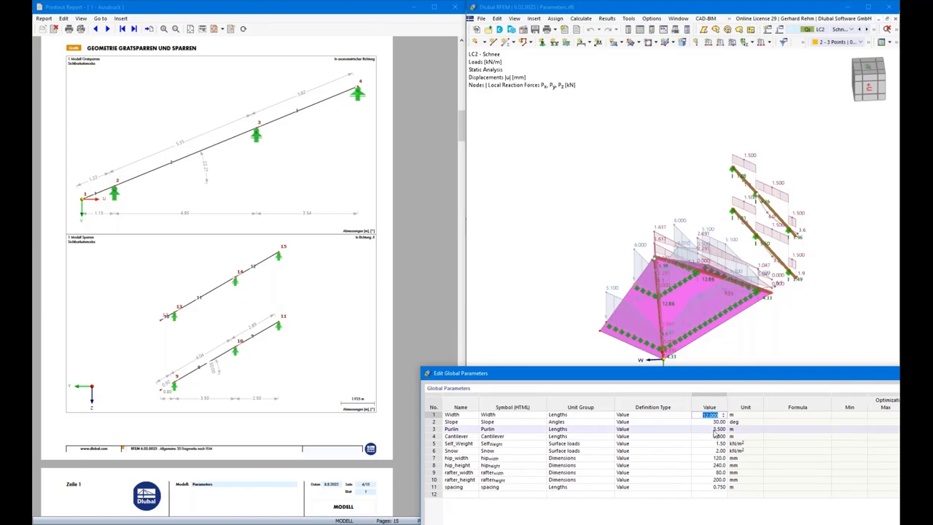
pyautogui.write('8')
pyautogui.press('Return')
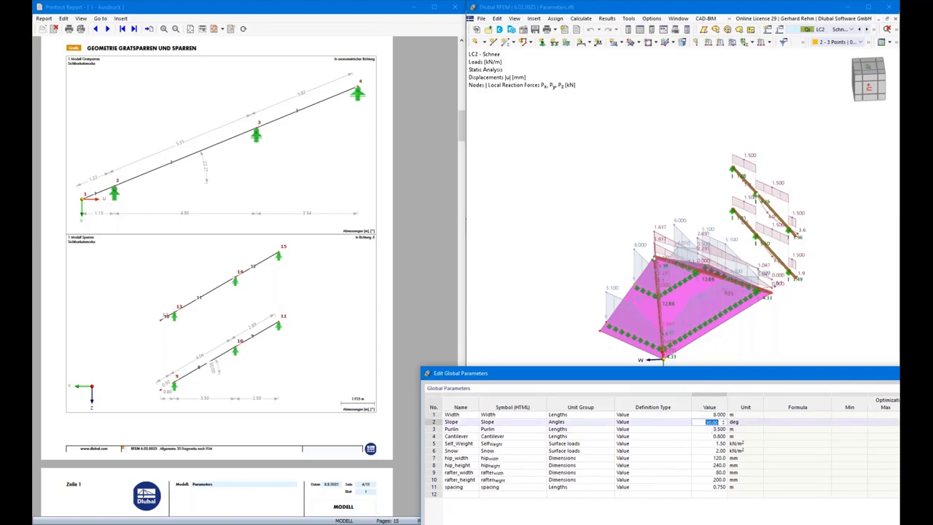
pyautogui.press('Return')
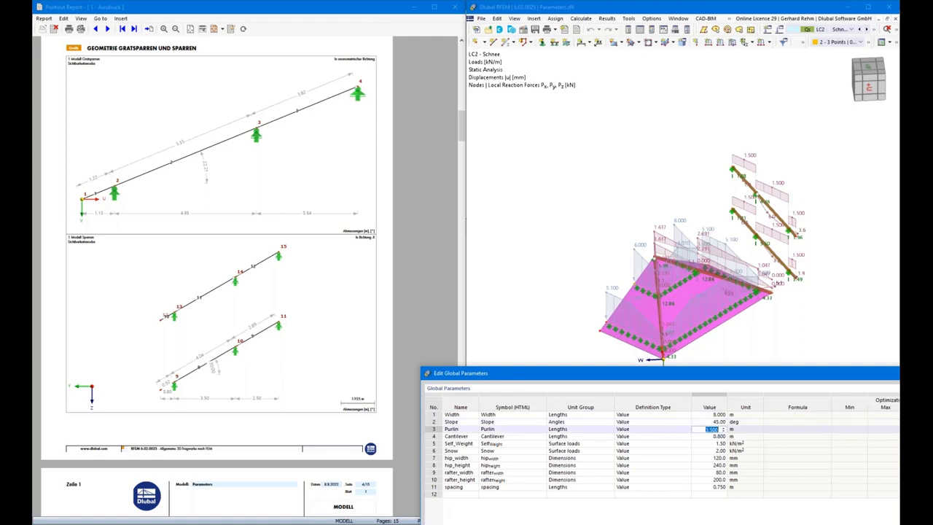
# Set the Purlin parameter to 2.5 m and the Cantilever to 2 m, and apply the global parameter changes
pyautogui.write('3')
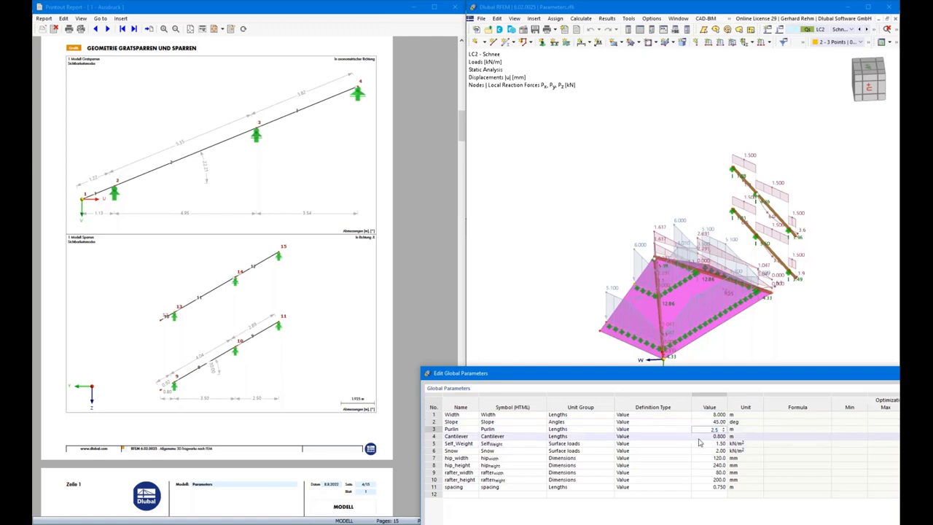
pyautogui.write('.5')
pyautogui.press('Return')
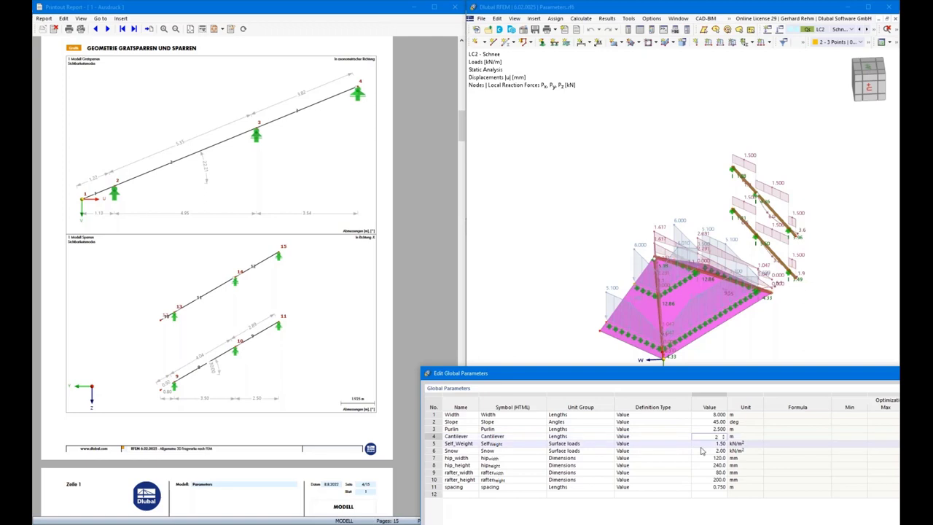
pyautogui.press('Return')
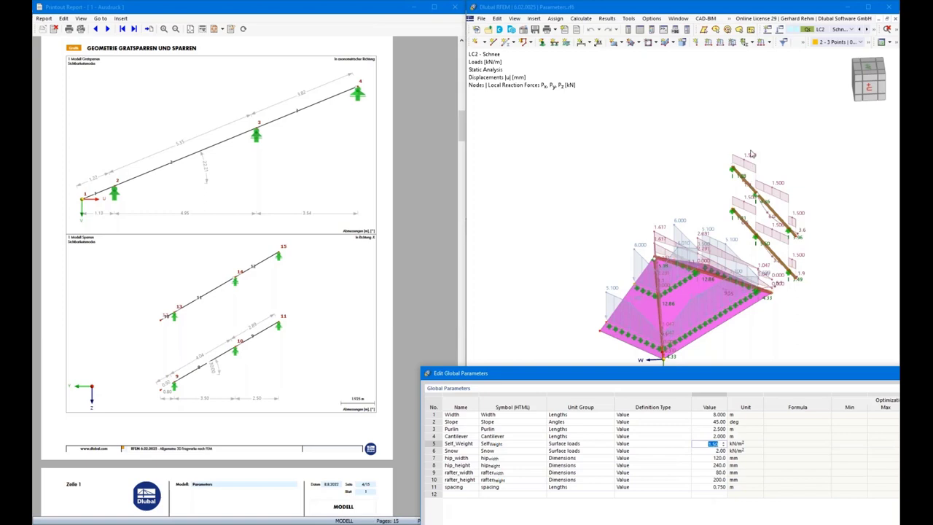
pyautogui.moveTo(716, 375); pyautogui.dragTo(712, 149)
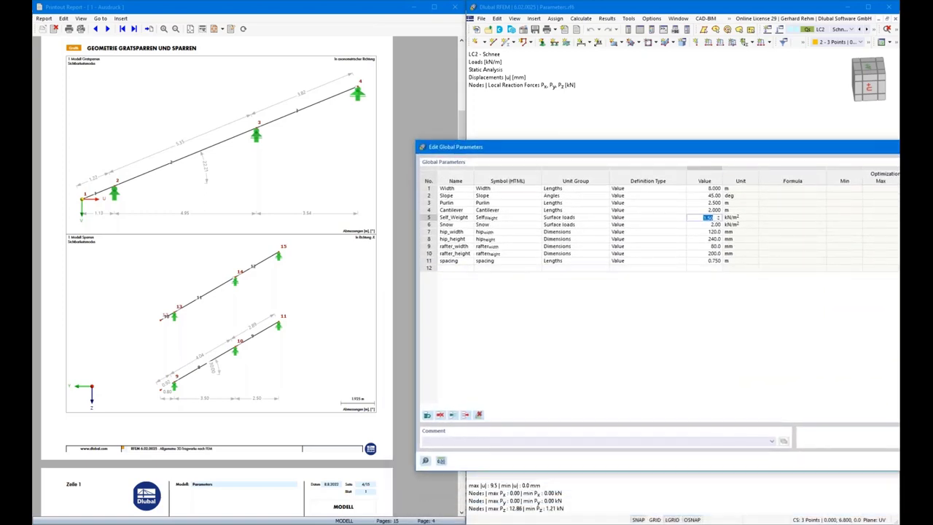
pyautogui.click(715, 292)
pyautogui.click(720, 307)
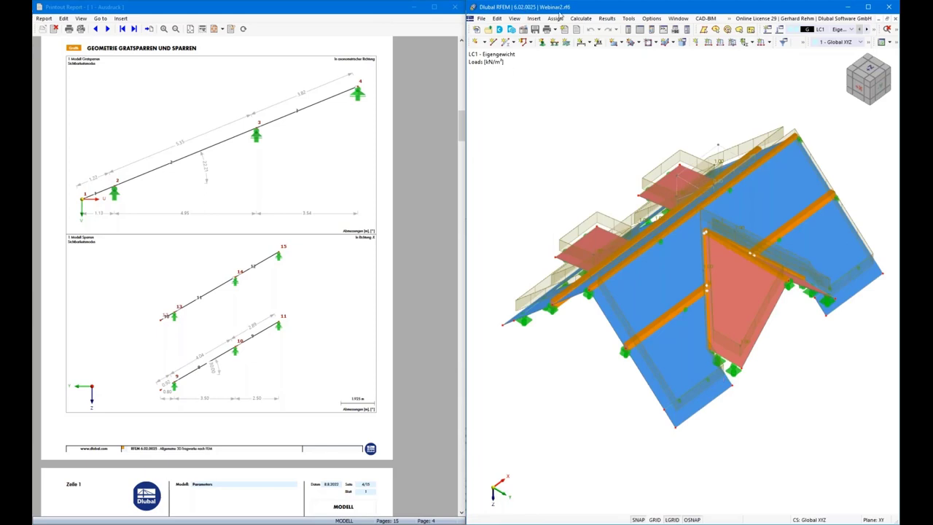
# Bring back the data navigator and make Parameters.rf6 the active model again
pyautogui.click(628, 32)
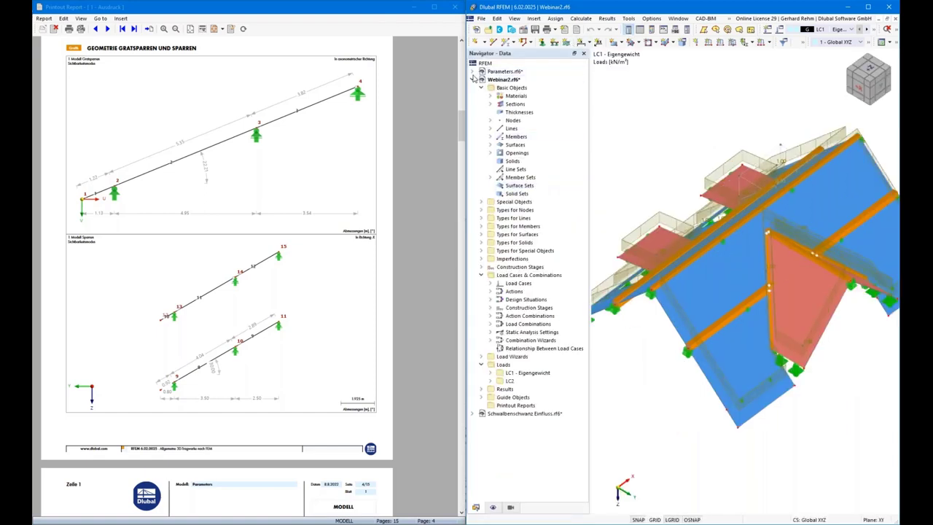
pyautogui.click(472, 79)
pyautogui.click(488, 71)
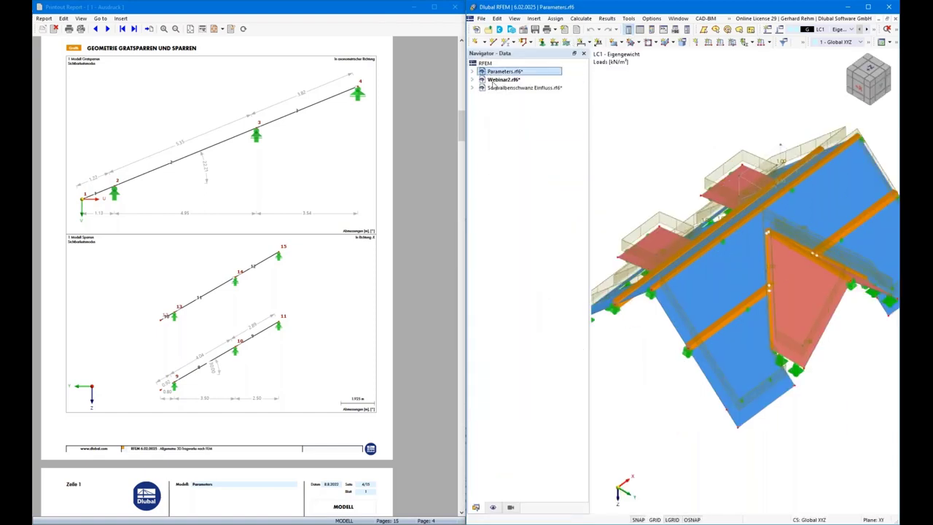
pyautogui.rightClick(503, 71)
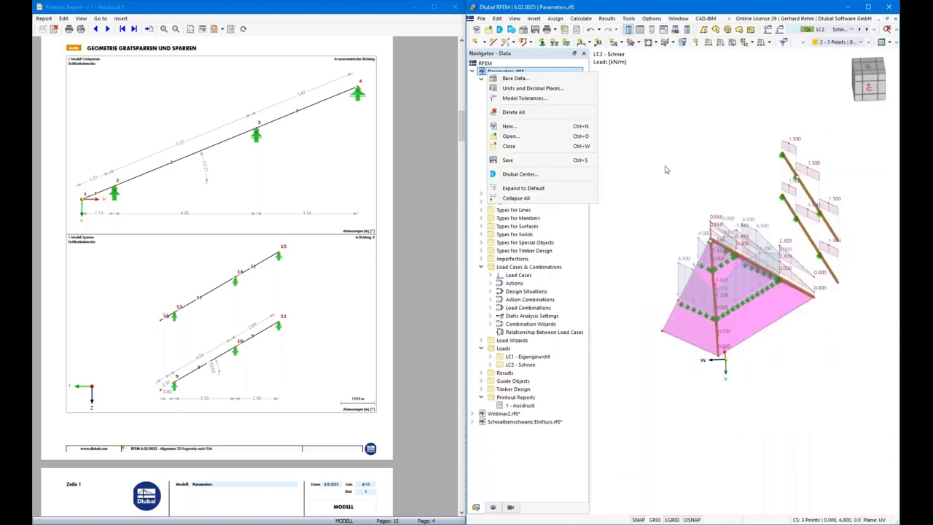
# Regenerate the printout report so it reflects the changed roof parameters
pyautogui.press('Escape')
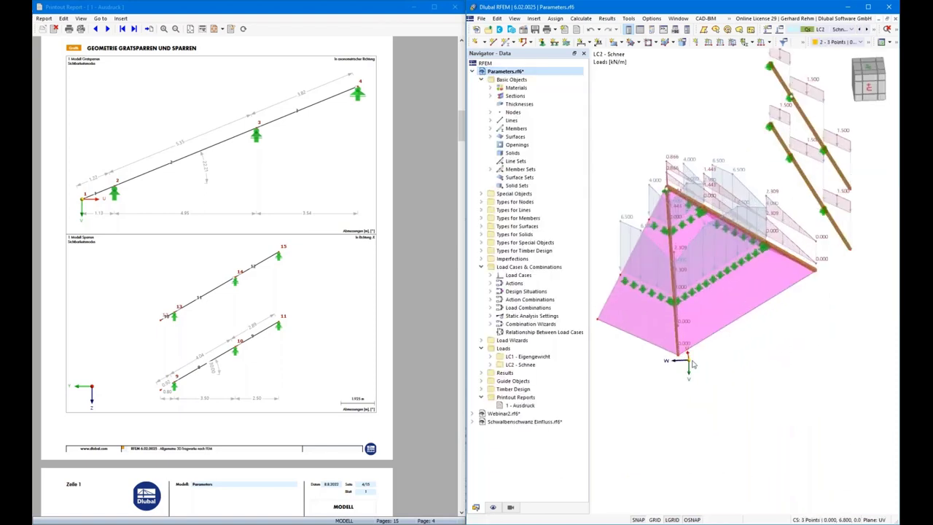
pyautogui.keyDown('ctrl'); pyautogui.moveTo(751, 442); pyautogui.dragTo(717, 429, button='middle'); pyautogui.keyUp('ctrl')
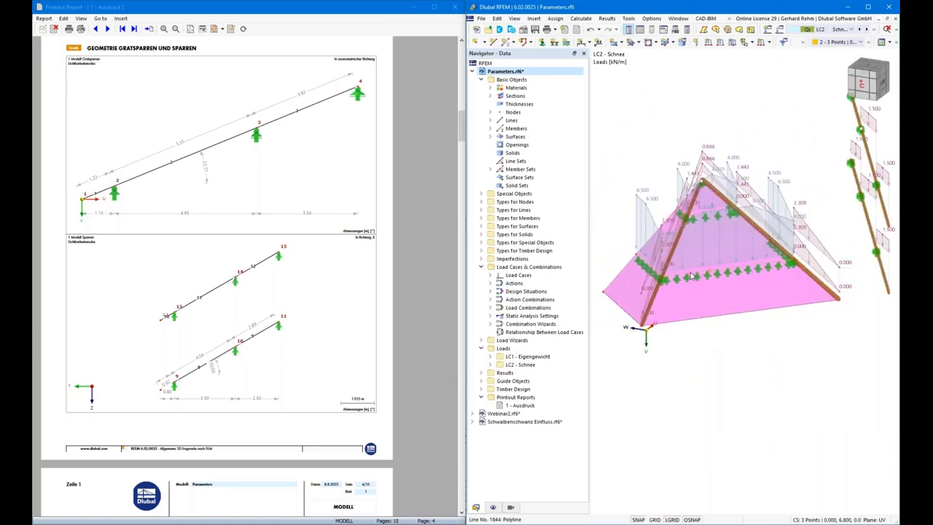
pyautogui.scroll(-2, 691, 289)
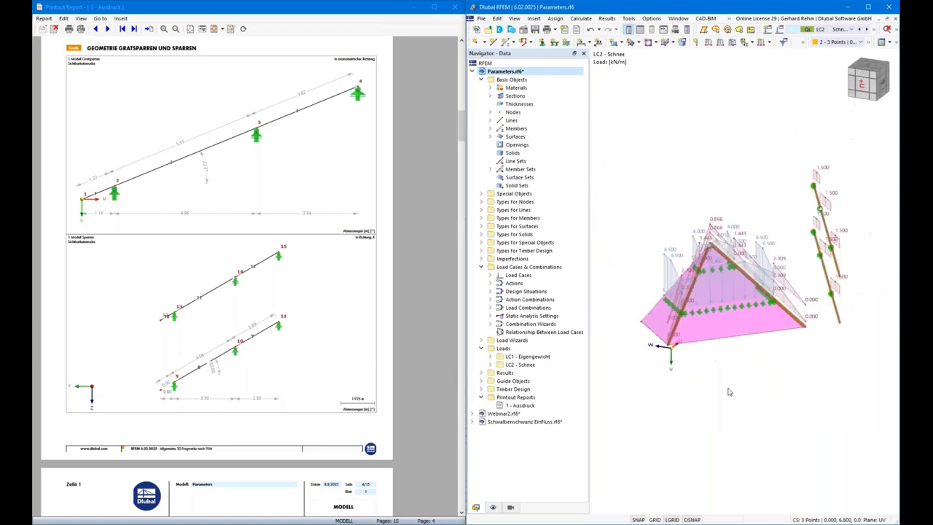
pyautogui.click(243, 31)
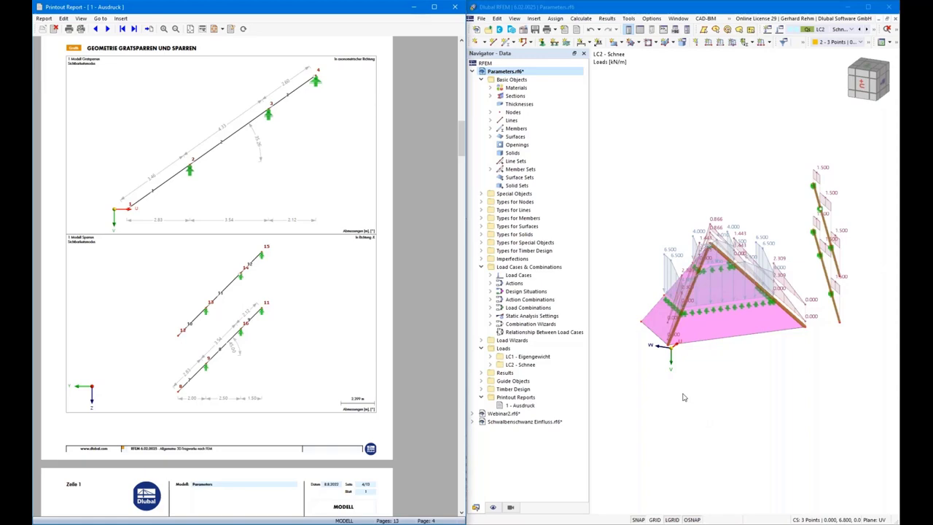
# Close the printout report and maximize the window of the Parameters.rf6 model
pyautogui.click(455, 7)
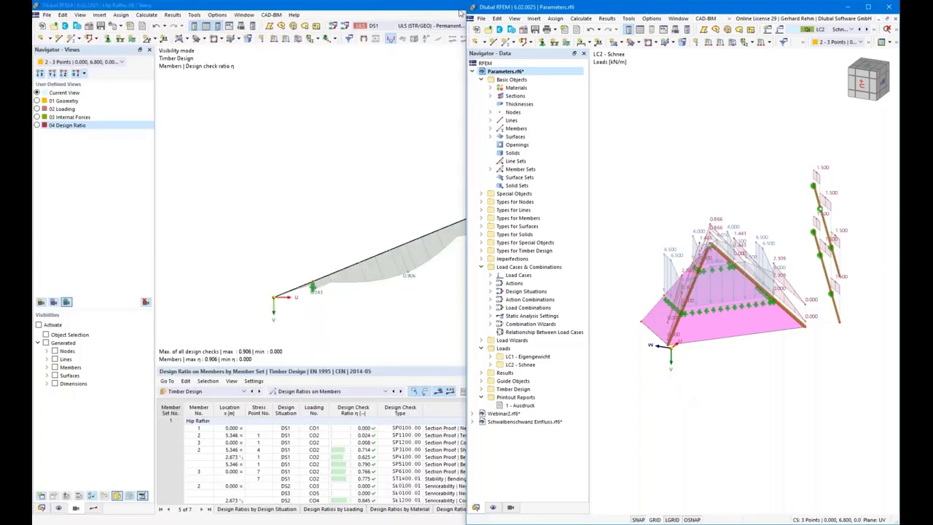
pyautogui.moveTo(624, 9); pyautogui.dragTo(362, 79)
pyautogui.doubleClick(509, 78)
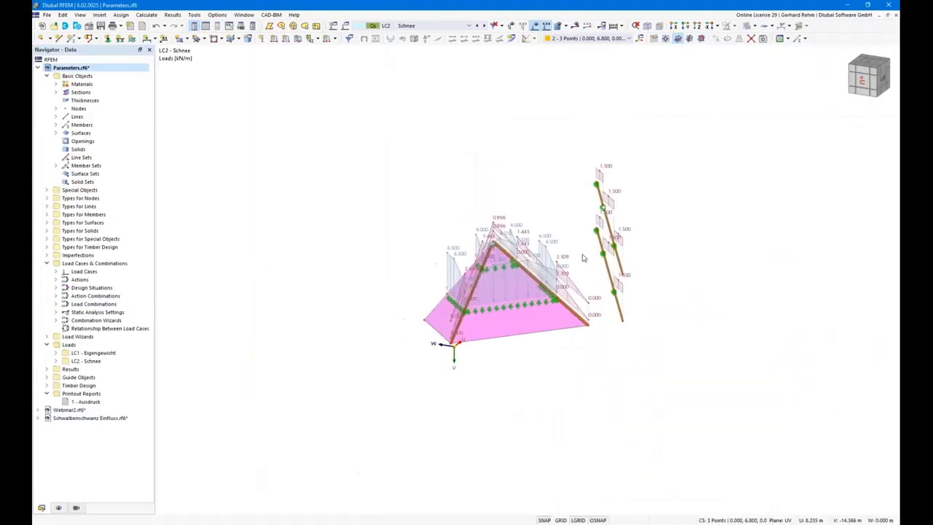
# Show the Script Manager beside the roof model and make it narrower
pyautogui.scroll(3, 604, 384)
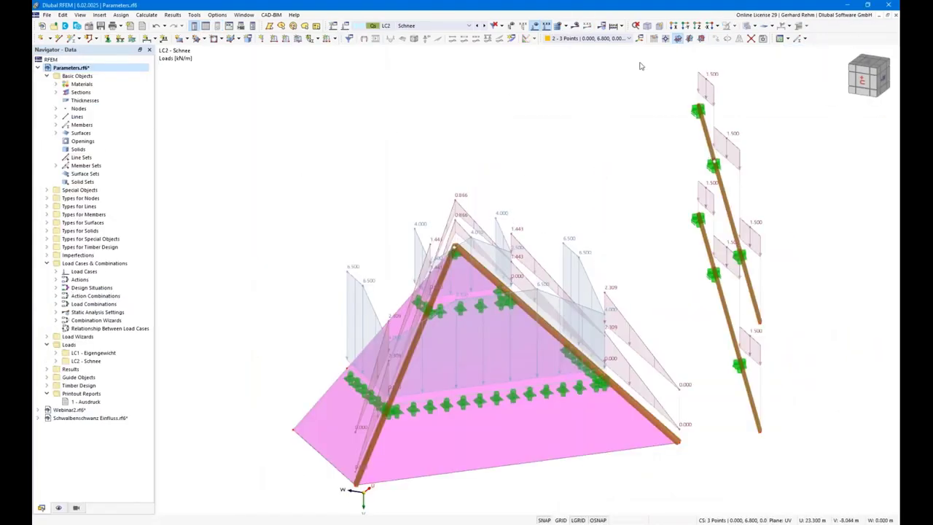
pyautogui.scroll(-1, 375, 184)
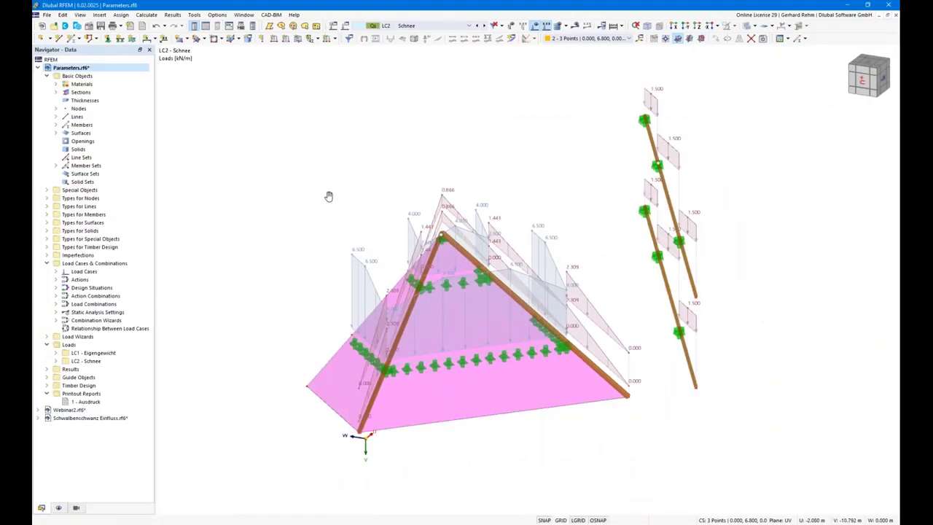
pyautogui.moveTo(328, 194); pyautogui.dragTo(302, 175, button='middle')
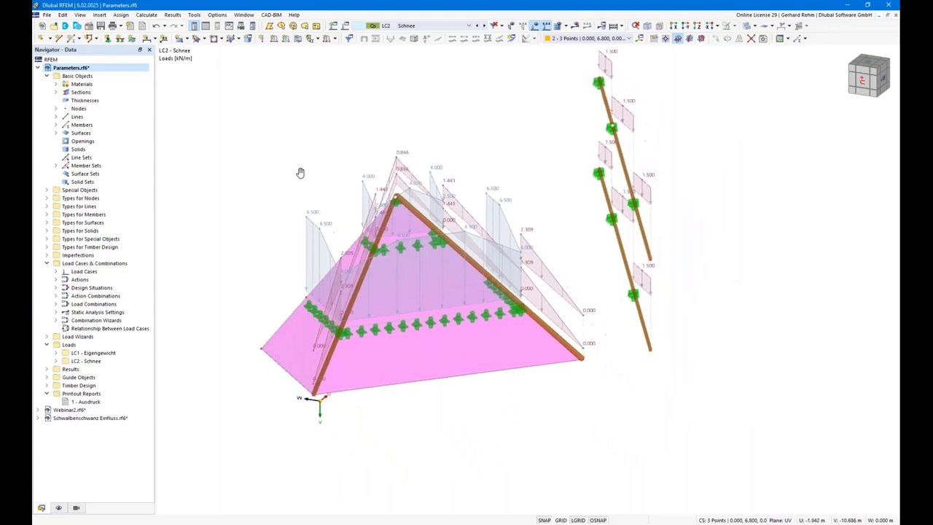
pyautogui.click(242, 28)
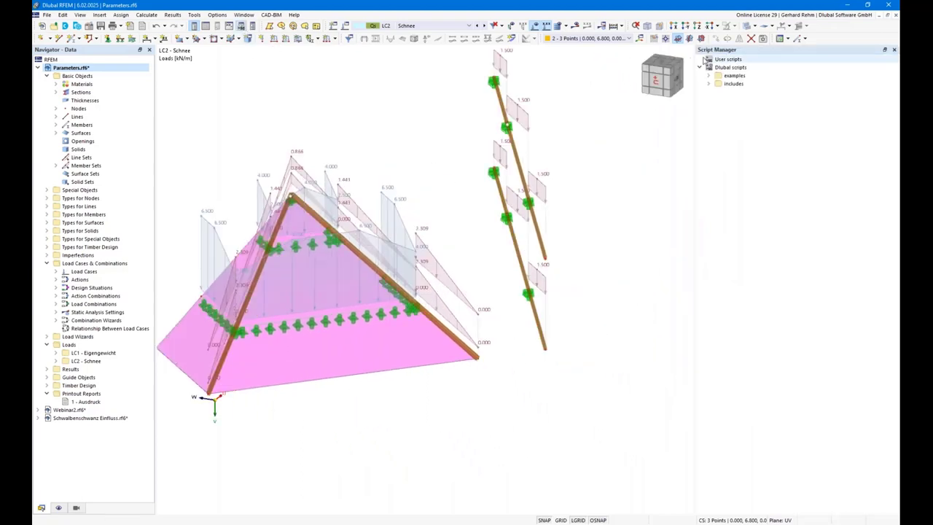
pyautogui.moveTo(694, 72); pyautogui.dragTo(754, 70)
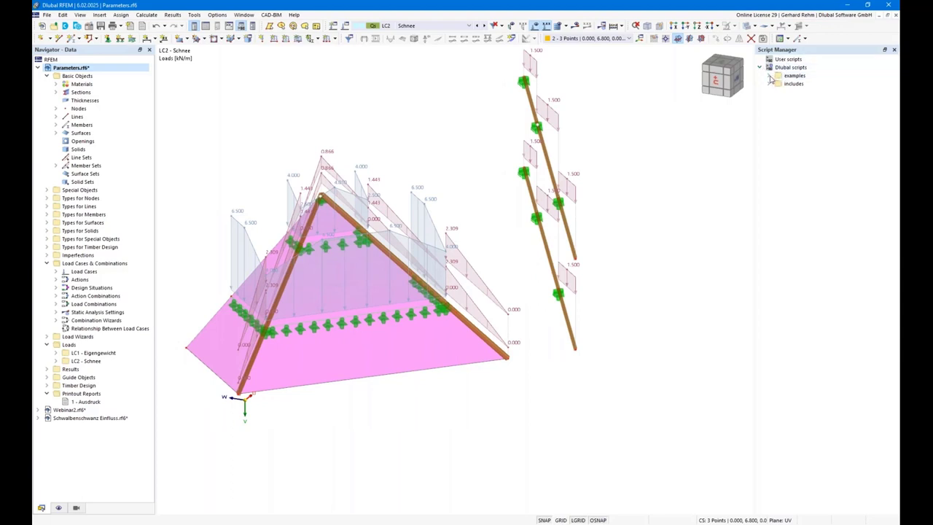
# Switch to the browser, look through the past Eurocode 5 webinars on the Dlubal website, and return to the Parameters.rf6 model in RFEM
pyautogui.hotkey('alt', 'Tab')
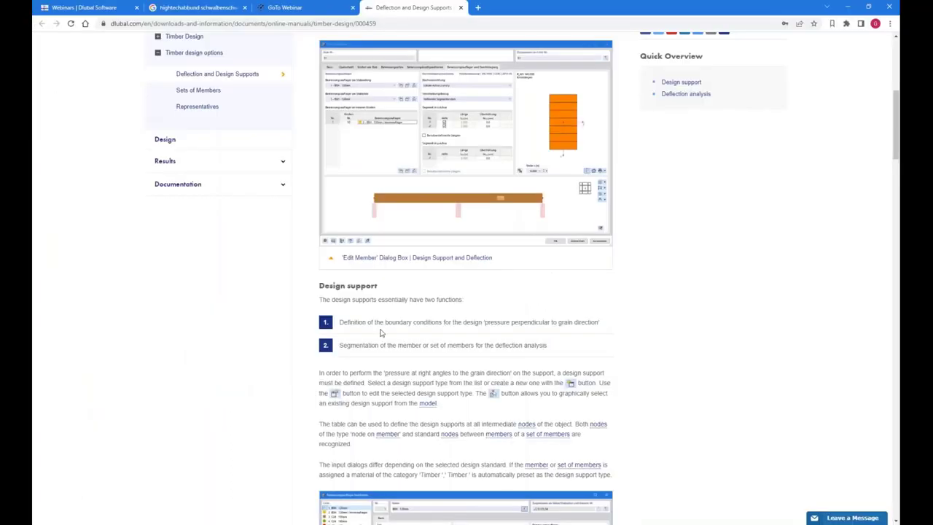
pyautogui.click(106, 8)
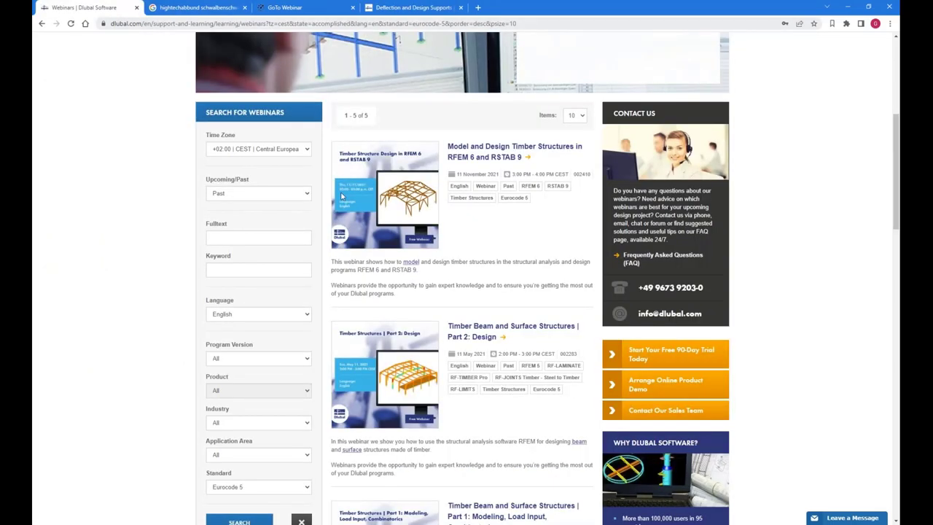
pyautogui.scroll(-2, 233, 403)
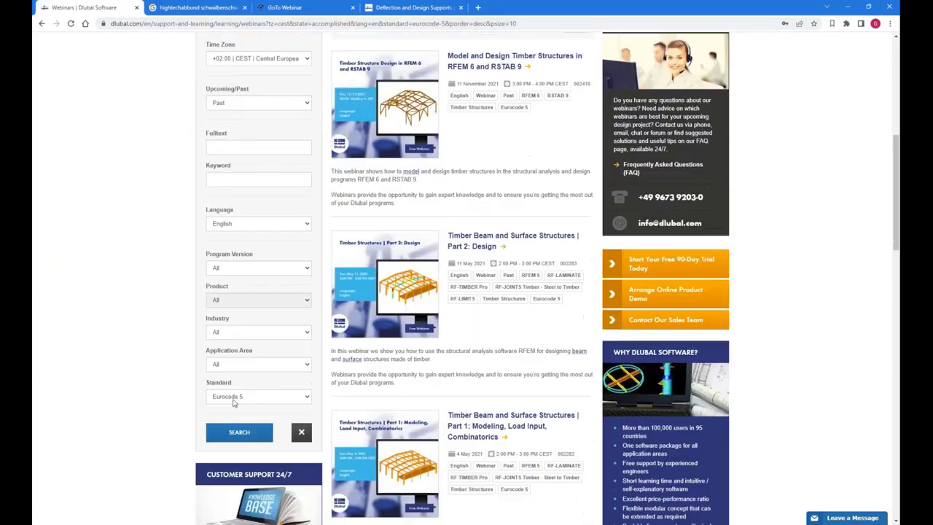
pyautogui.scroll(2, 379, 226)
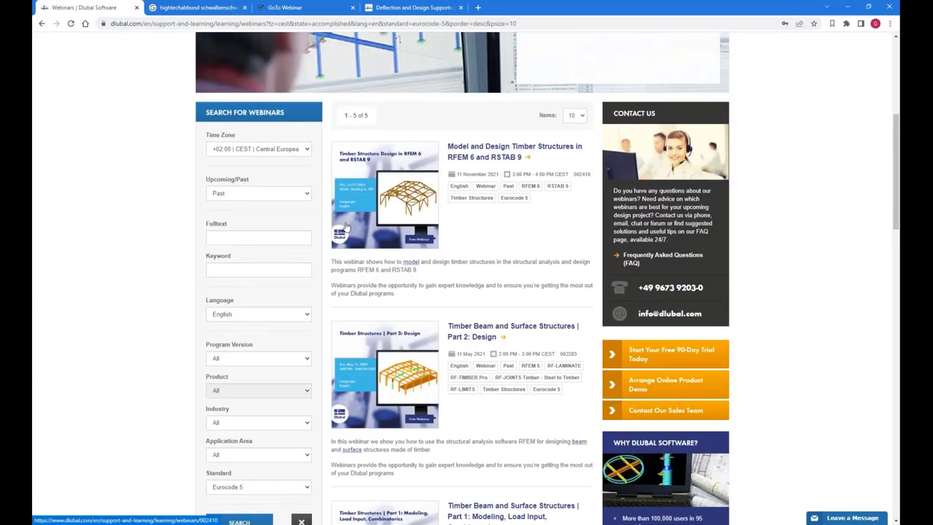
pyautogui.scroll(6, 358, 246)
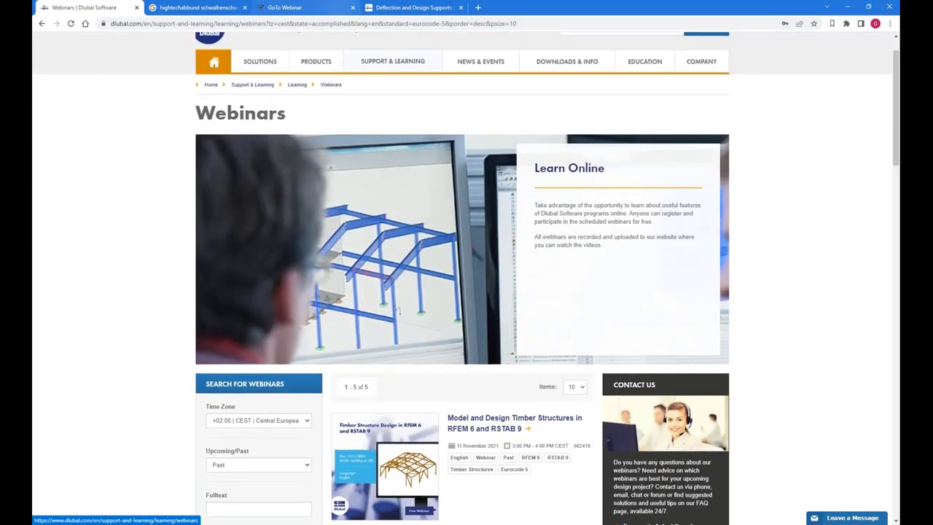
pyautogui.click(219, 521)
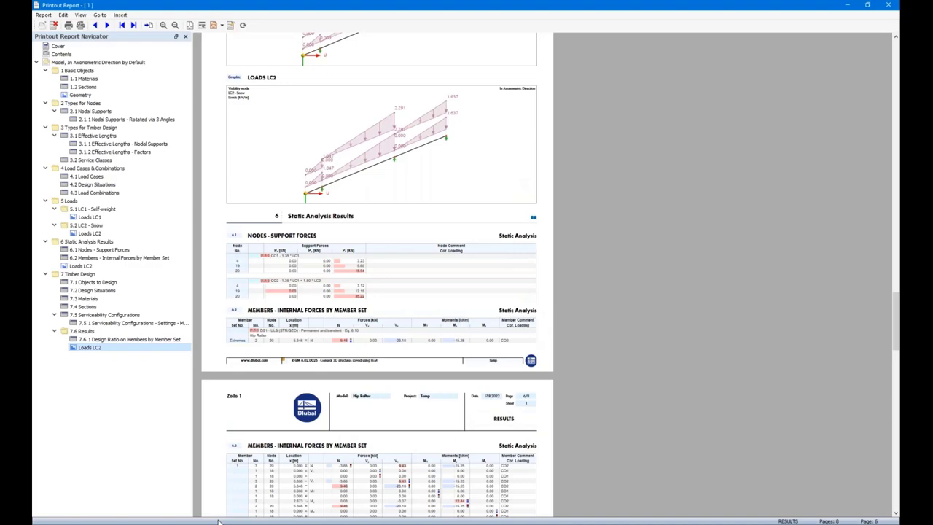
pyautogui.click(216, 520)
pyautogui.click(150, 492)
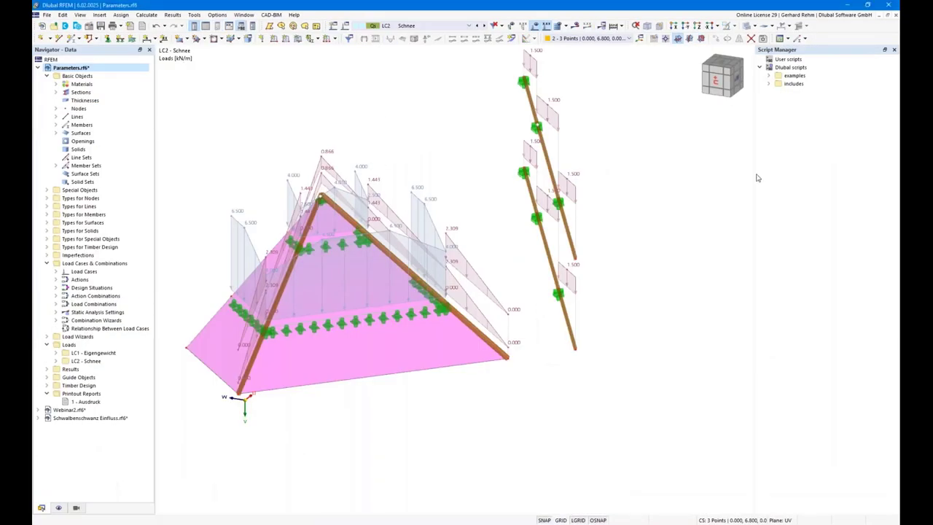
# Expand the Dlubal example scripts and delete everything from the Parameters.rf6 model
pyautogui.click(769, 75)
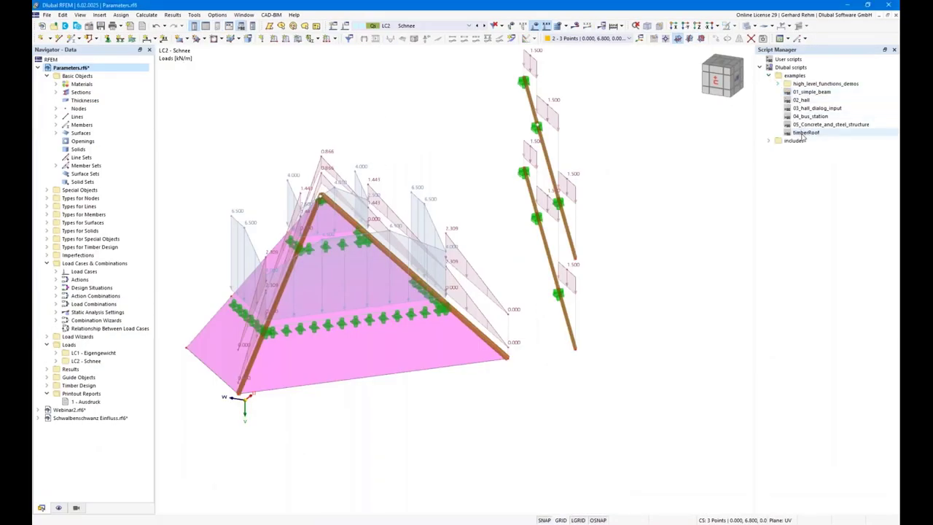
pyautogui.rightClick(64, 71)
pyautogui.click(102, 109)
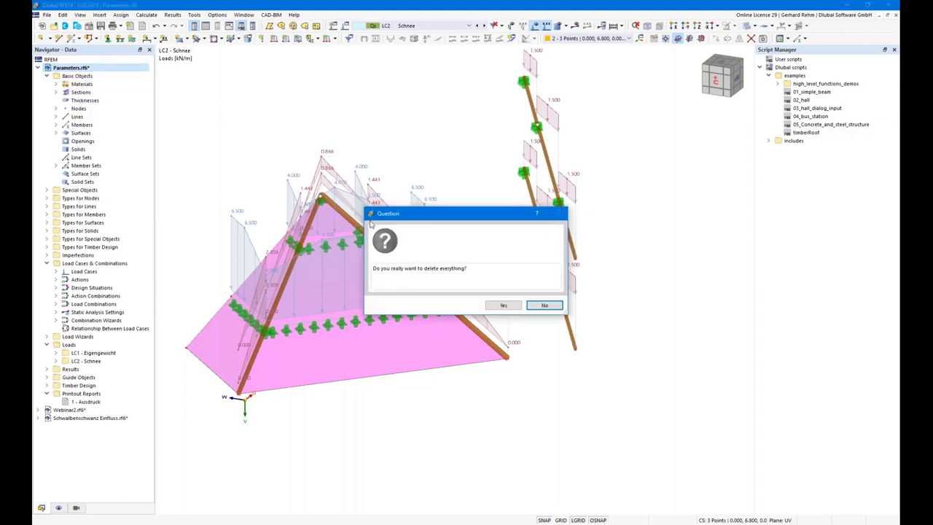
pyautogui.click(503, 305)
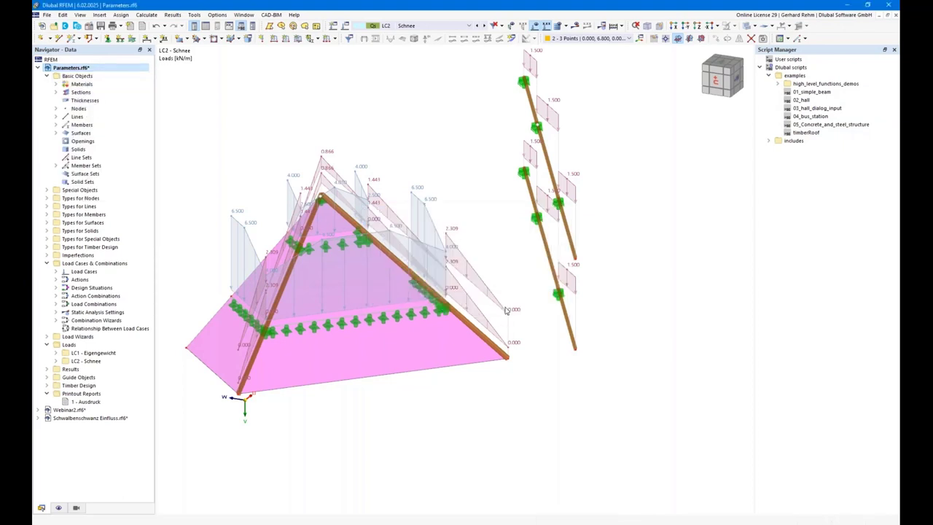
# Run the timberRoof script with a Width of 8 and an Angle of 45 to generate a hip roof
pyautogui.doubleClick(794, 132)
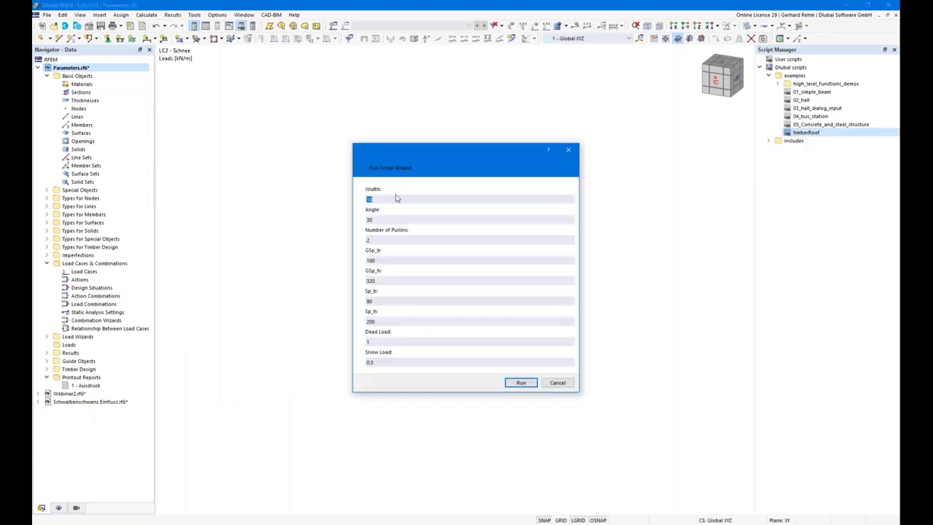
pyautogui.click(392, 198)
pyautogui.write('8')
pyautogui.press('Tab')
pyautogui.write('45')
pyautogui.press('Tab')
pyautogui.click(521, 383)
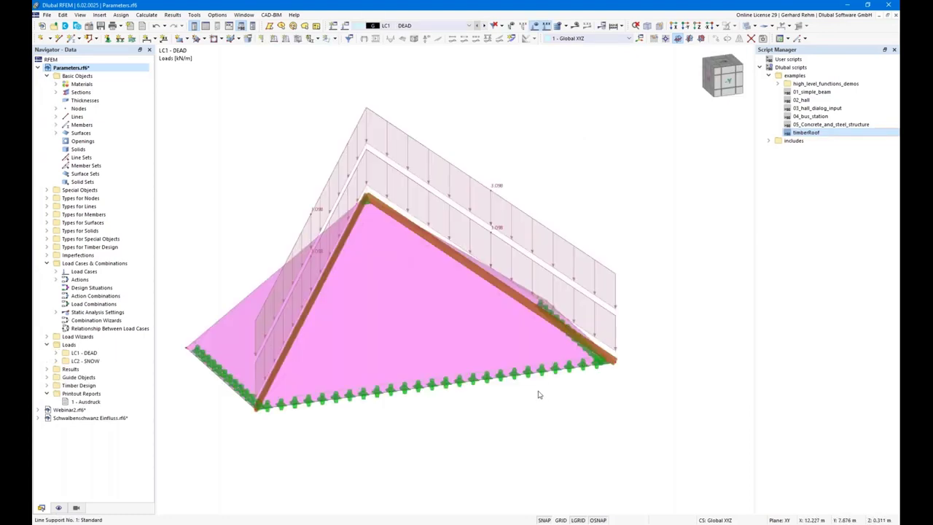
# Hide the loads on the generated roof and delete everything from the Parameters.rf6 model again
pyautogui.click(540, 25)
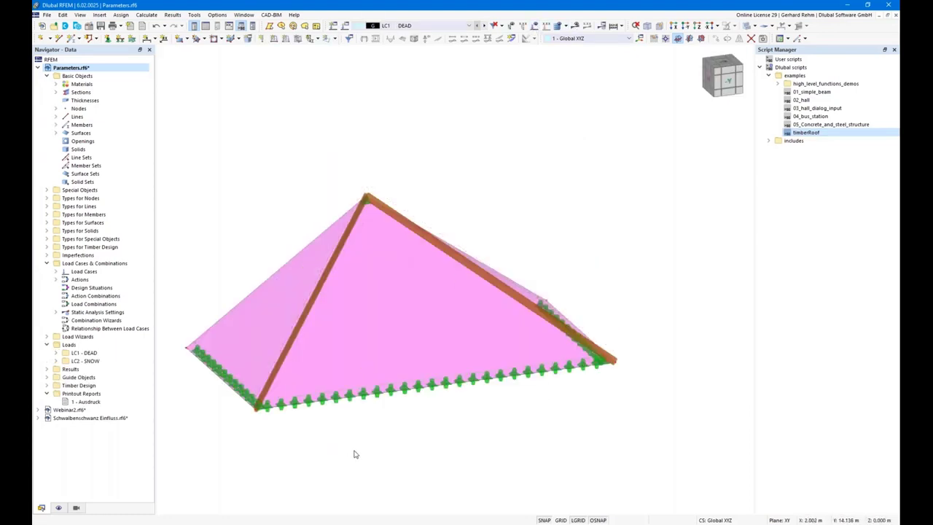
pyautogui.keyDown('ctrl'); pyautogui.moveTo(354, 454); pyautogui.dragTo(318, 474, button='middle'); pyautogui.keyUp('ctrl')
pyautogui.rightClick(76, 69)
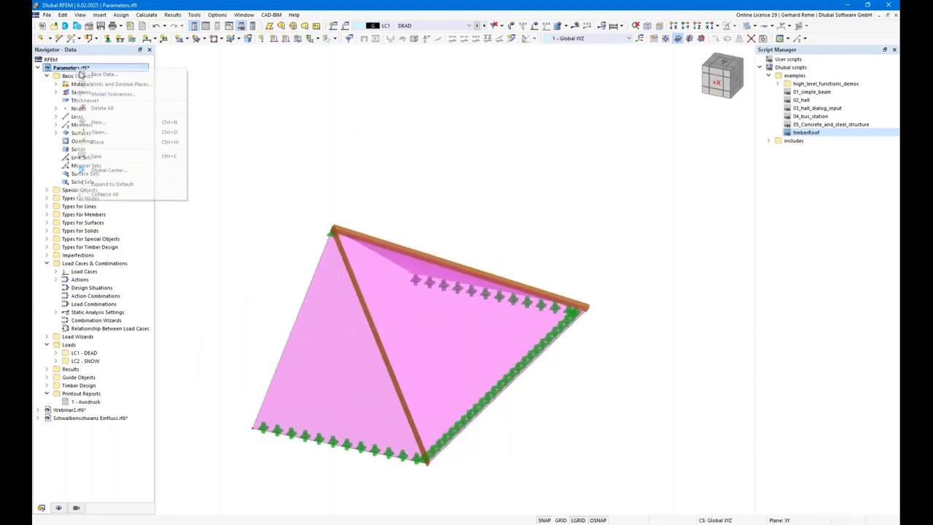
pyautogui.click(93, 110)
pyautogui.click(503, 308)
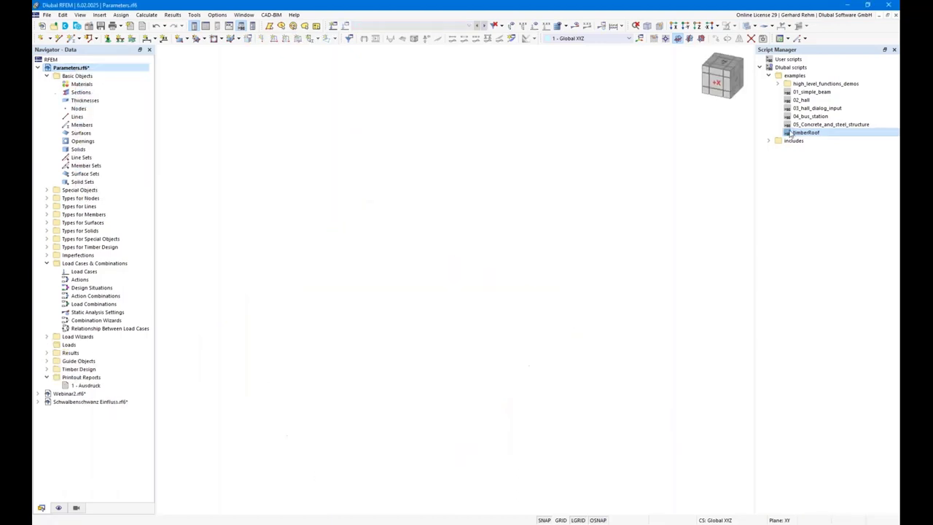
# Run the timberRoof script with its default Width 10, Angle 30 and 2 purlins, and dismiss the Dlubal Center block library
pyautogui.doubleClick(802, 133)
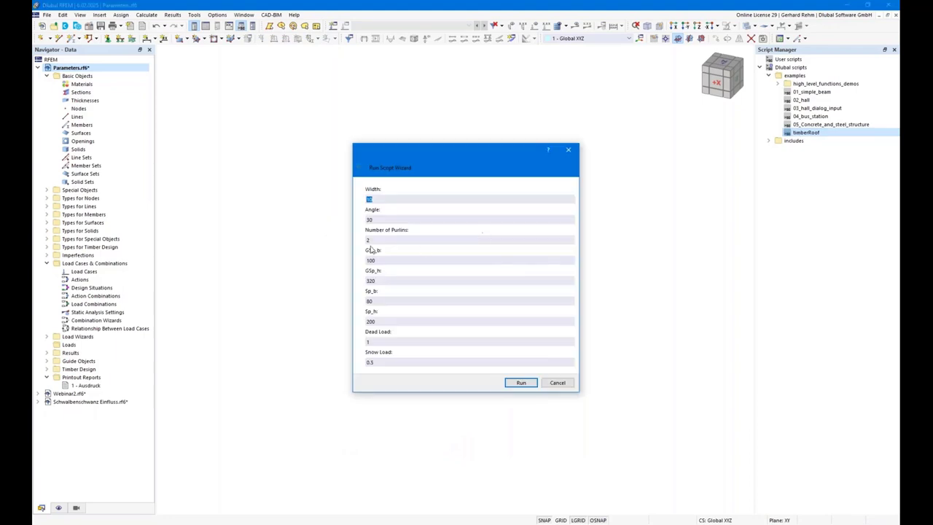
pyautogui.click(521, 381)
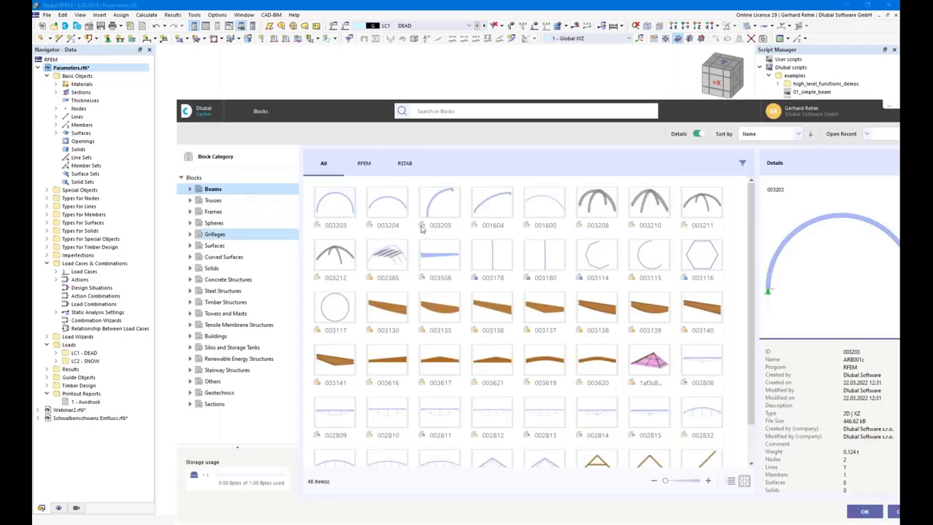
pyautogui.click(896, 512)
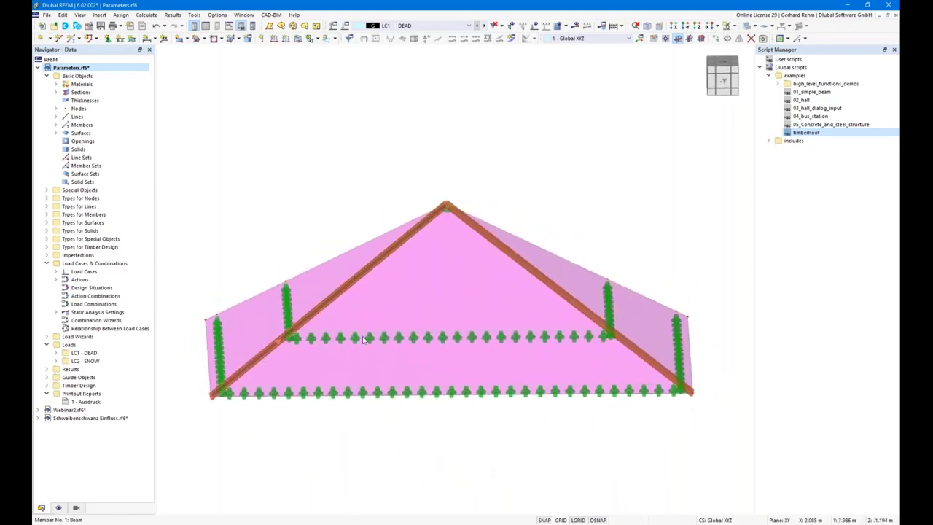
# Switch to the RFEM window with Hip Rafter.rf6 and bring the rafter's design ratio diagram into view
pyautogui.doubleClick(674, 348)
pyautogui.click(672, 446)
pyautogui.click(198, 521)
pyautogui.click(247, 492)
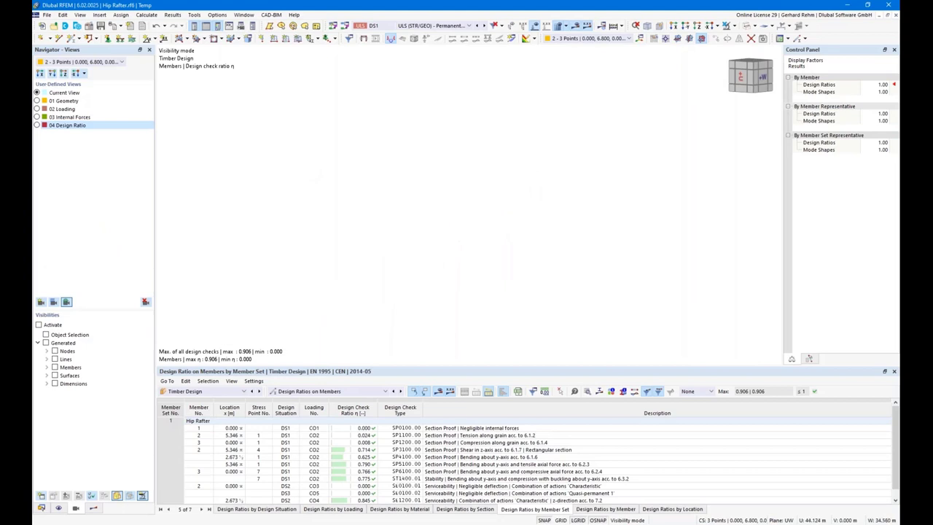
pyautogui.moveTo(502, 269); pyautogui.dragTo(585, 230, button='middle')
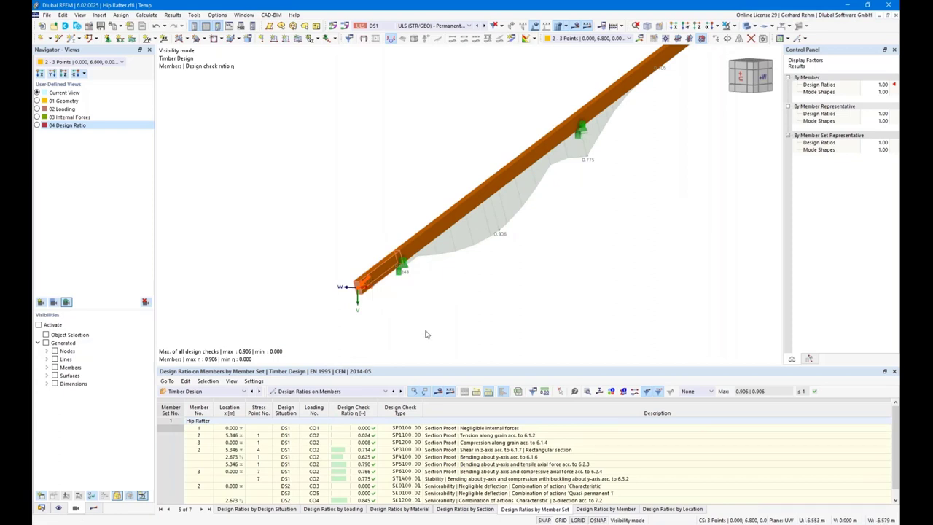
# Try the massive rectangle sections with peak outward, peak inward and peaks at both ends for the first hip rafter member
pyautogui.doubleClick(213, 188)
pyautogui.click(240, 119)
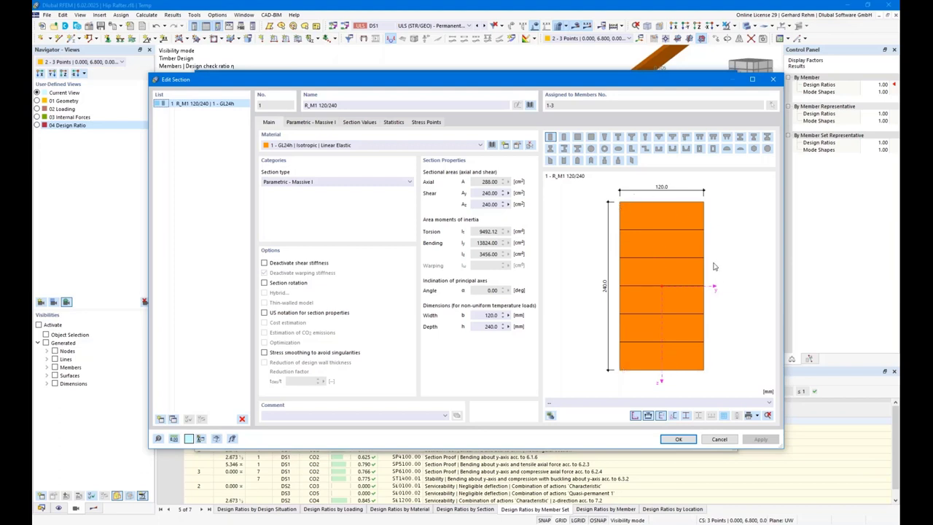
pyautogui.click(576, 160)
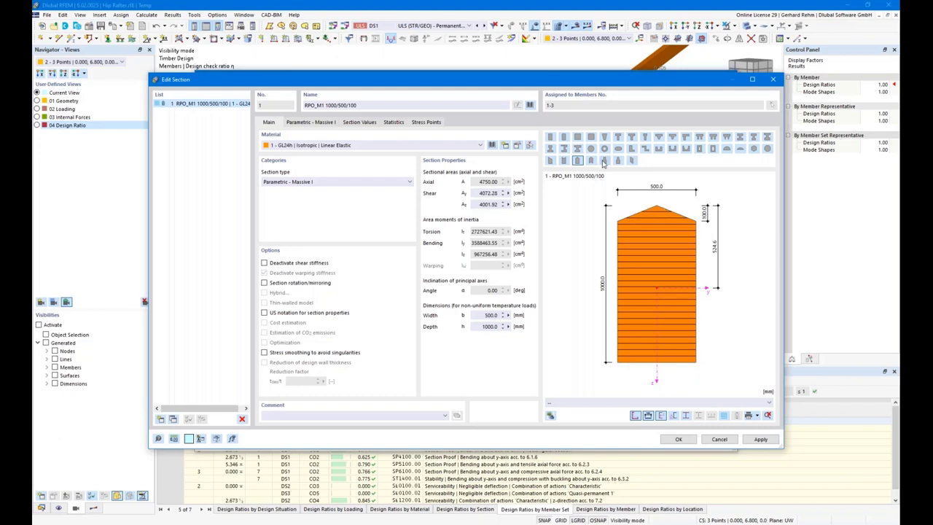
pyautogui.click(564, 161)
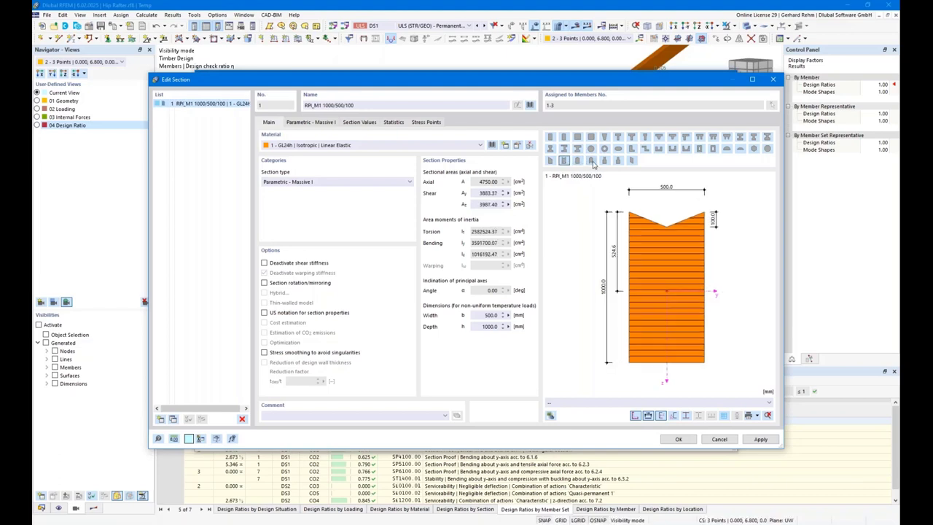
pyautogui.click(592, 162)
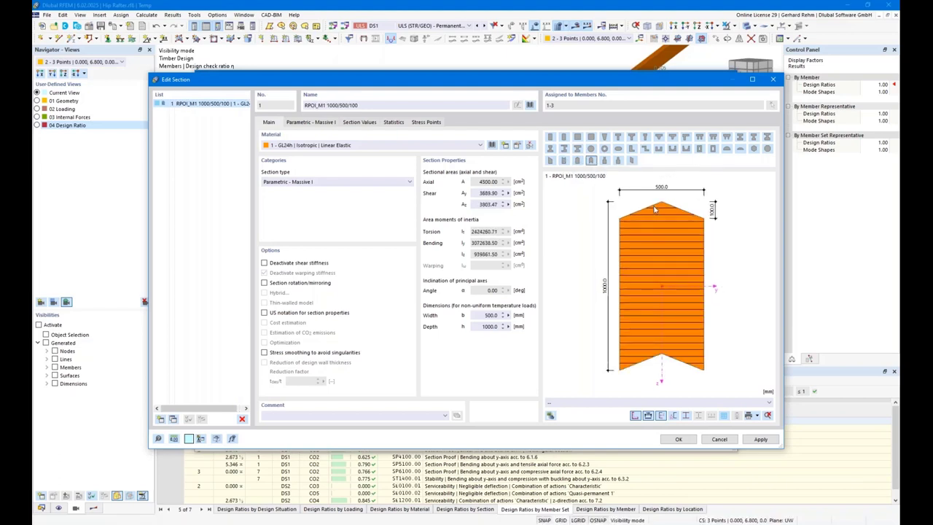
pyautogui.click(578, 162)
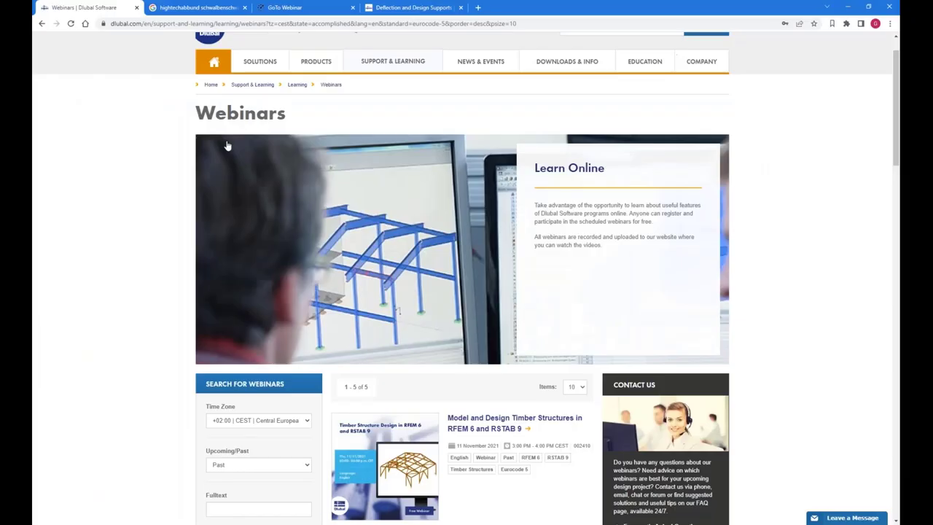
# Switch to the browser, examine the dovetail joint photo in the hightechabbund schwalbenschwanz image results, and return to the Hip Rafter model in RFEM
pyautogui.click(430, 7)
pyautogui.click(201, 7)
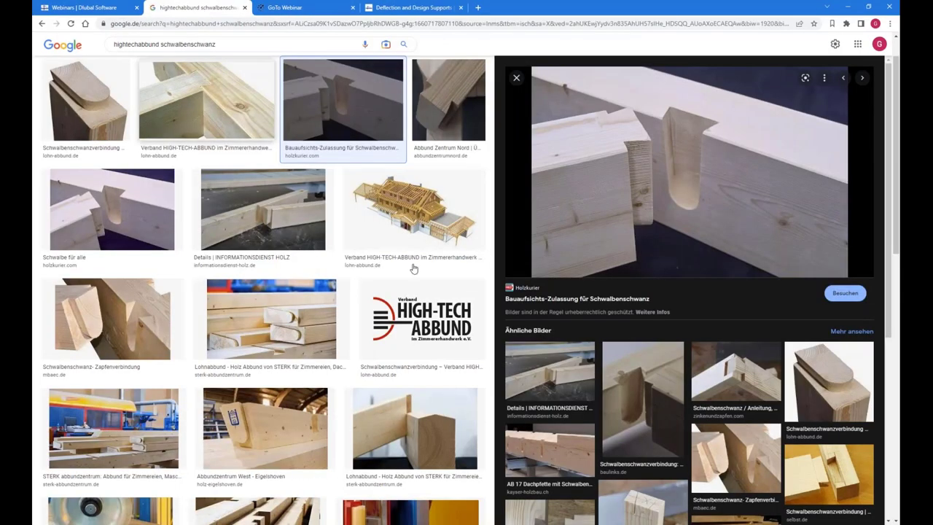
pyautogui.scroll(1, 639, 352)
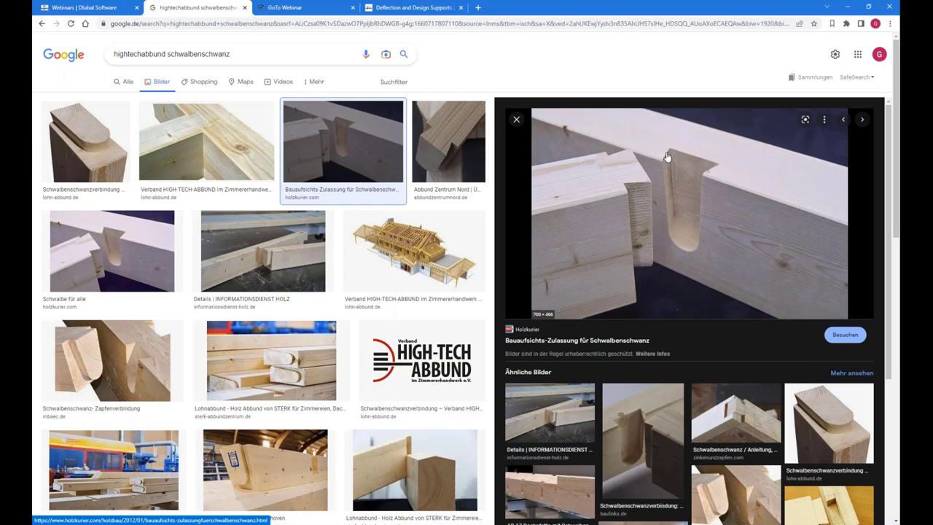
pyautogui.moveTo(191, 519)
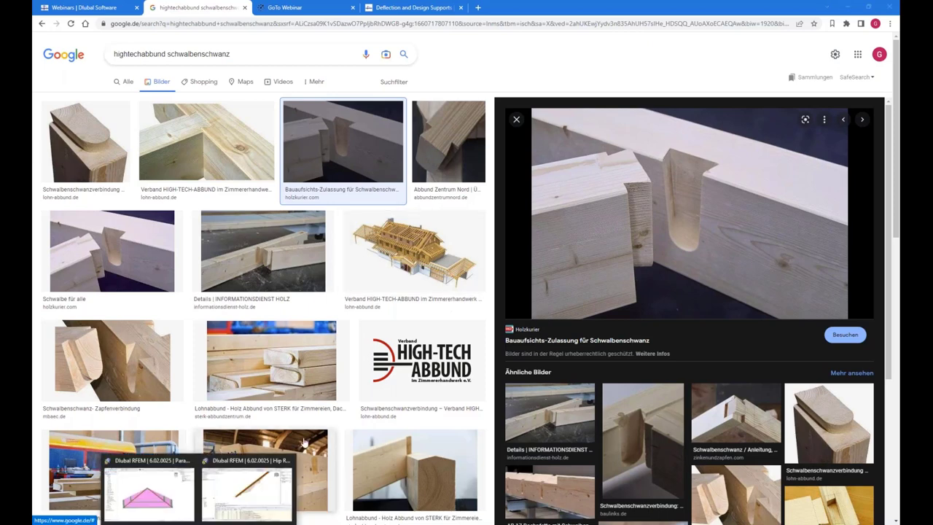
pyautogui.click(265, 478)
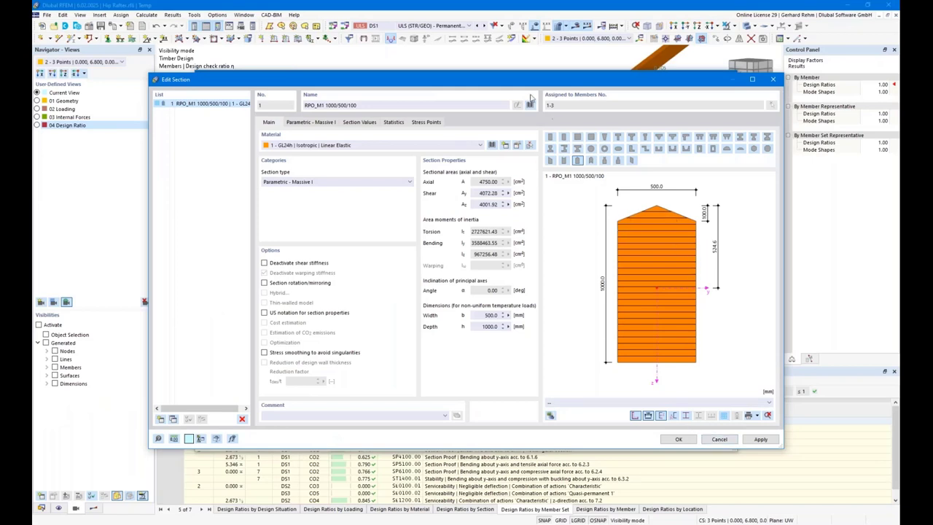
# Discard the trial section change and leave the member editing without saving
pyautogui.moveTo(514, 76); pyautogui.dragTo(548, 68)
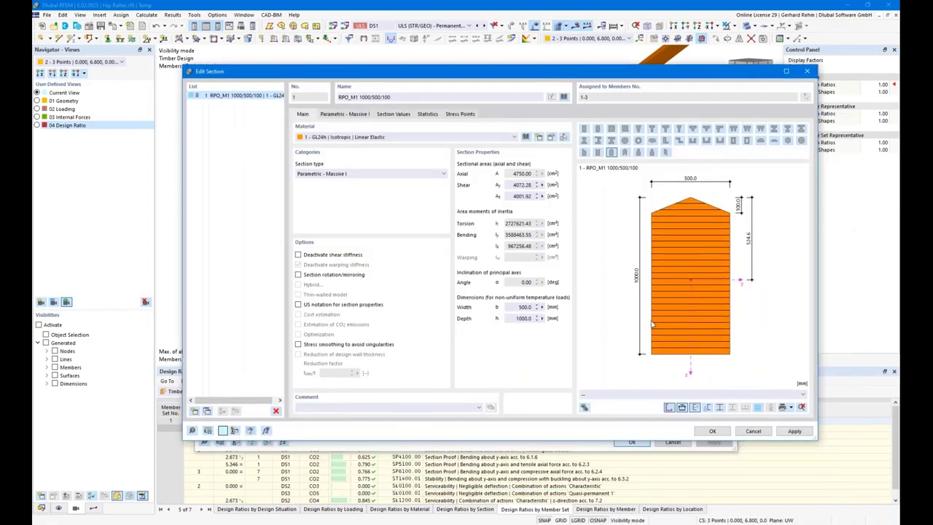
pyautogui.click(757, 432)
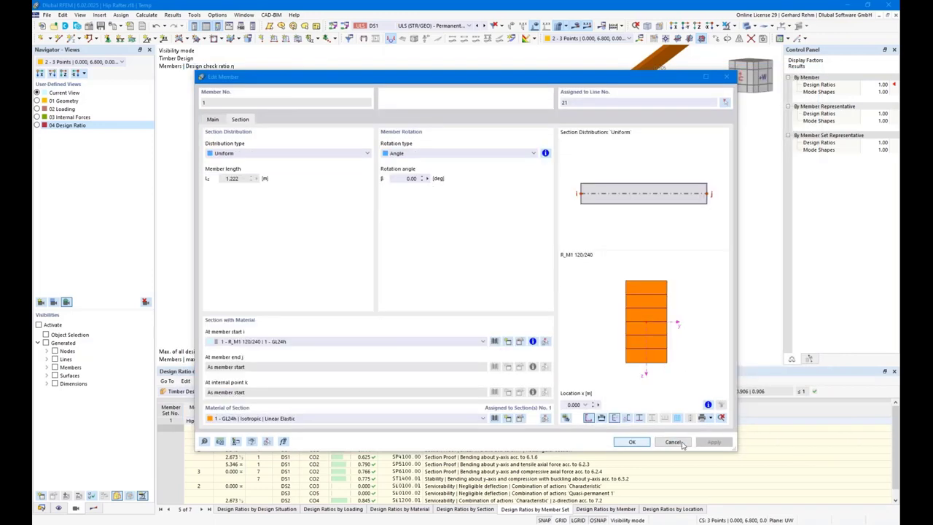
pyautogui.click(669, 442)
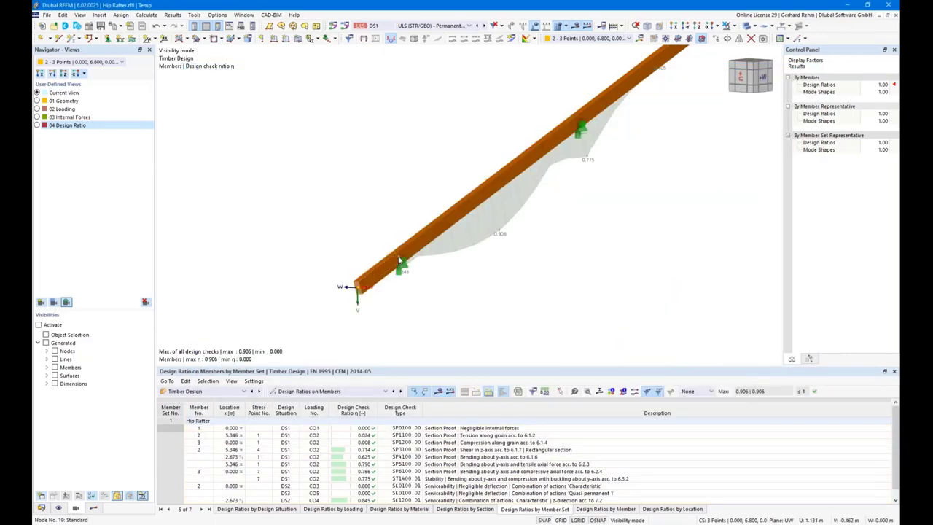
# Reopen the lower hip rafter member and create a new massive rectangle section with peak outward from the section library
pyautogui.scroll(2, 400, 261)
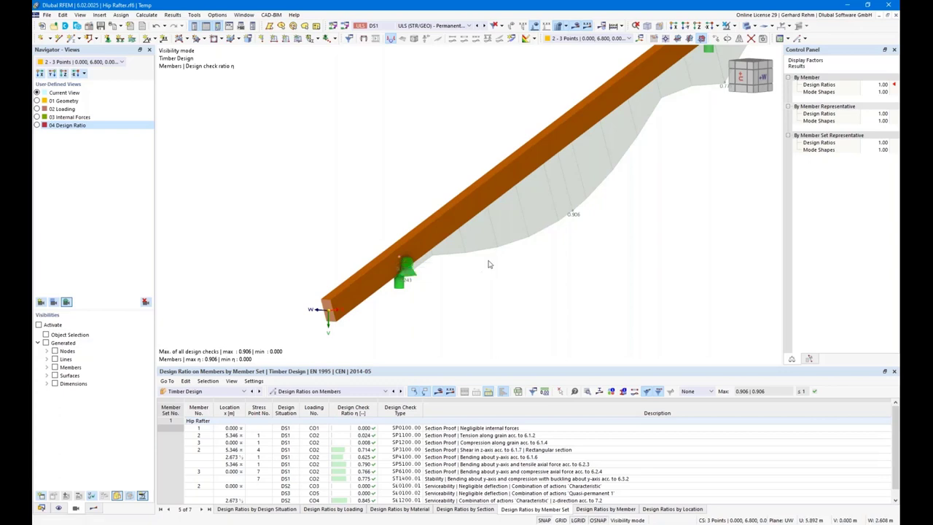
pyautogui.scroll(-2, 489, 264)
pyautogui.scroll(-1, 539, 261)
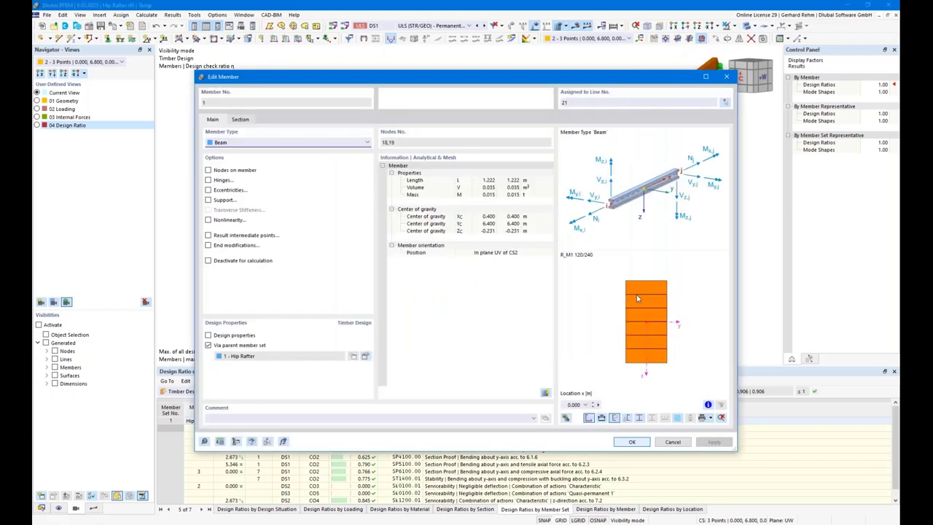
pyautogui.click(241, 119)
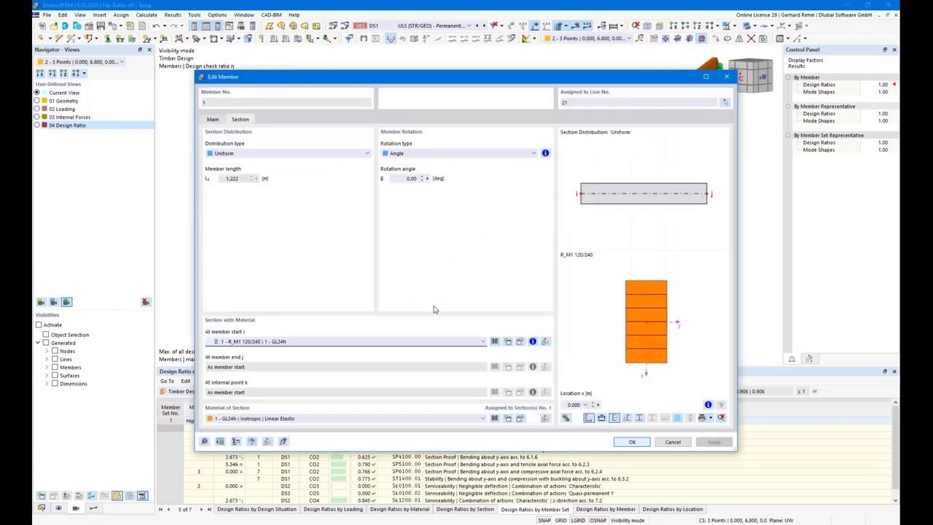
pyautogui.click(494, 341)
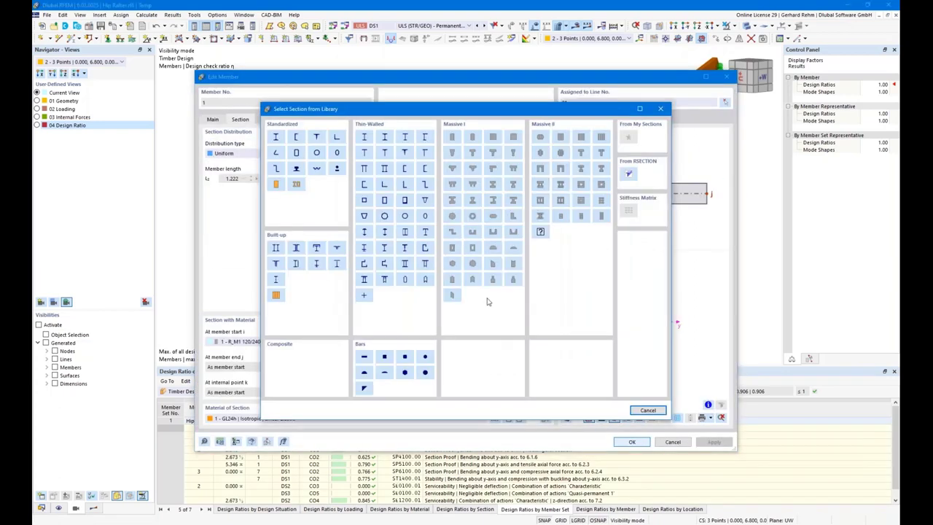
pyautogui.press('Escape')
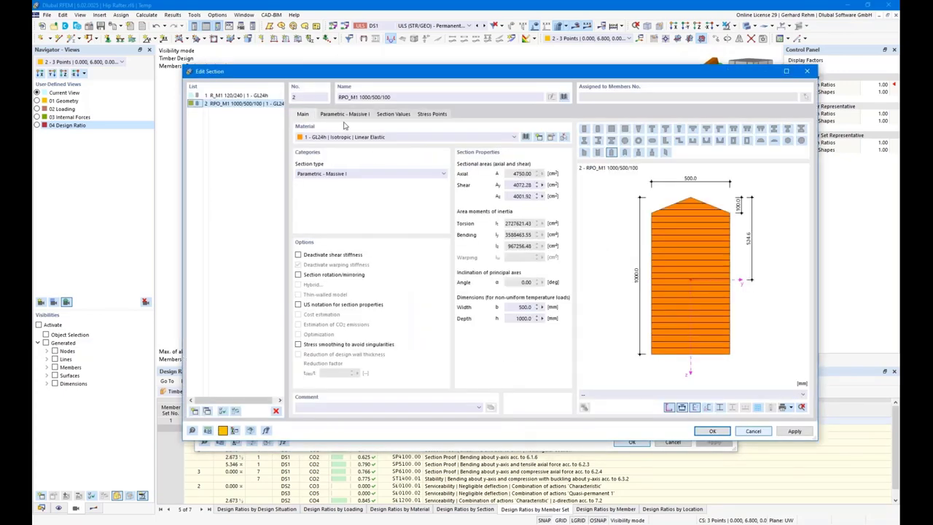
# Set the section's height to 280 mm, width to 120 mm and peak height to 35 mm, and assign it to the member
pyautogui.click(345, 115)
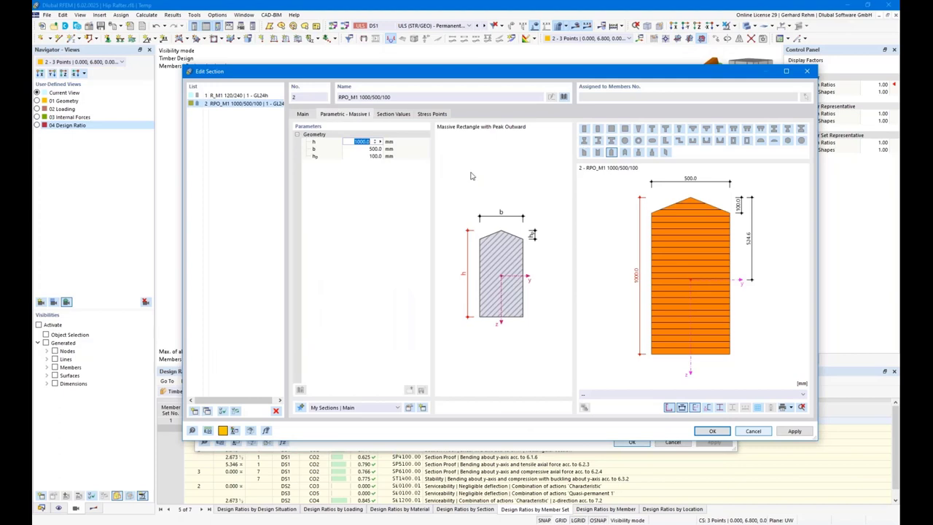
pyautogui.write('240')
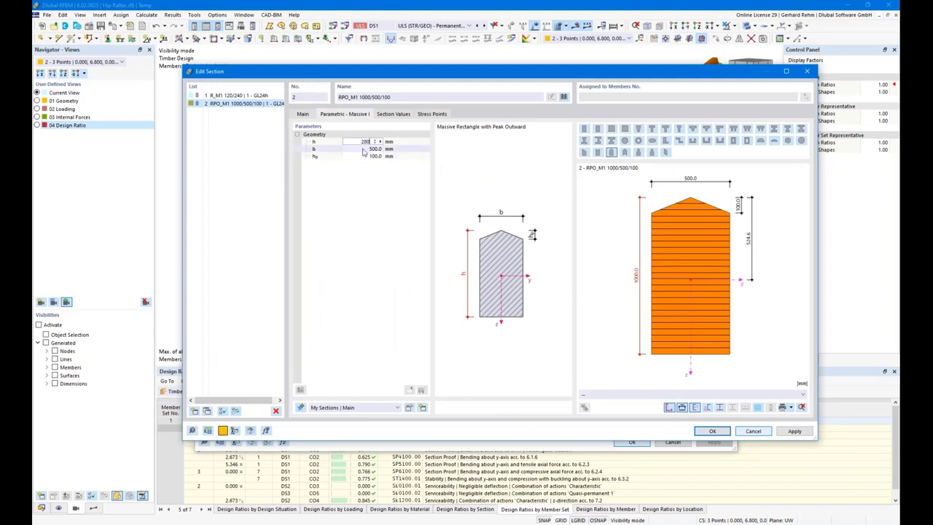
pyautogui.click(362, 150)
pyautogui.write('120')
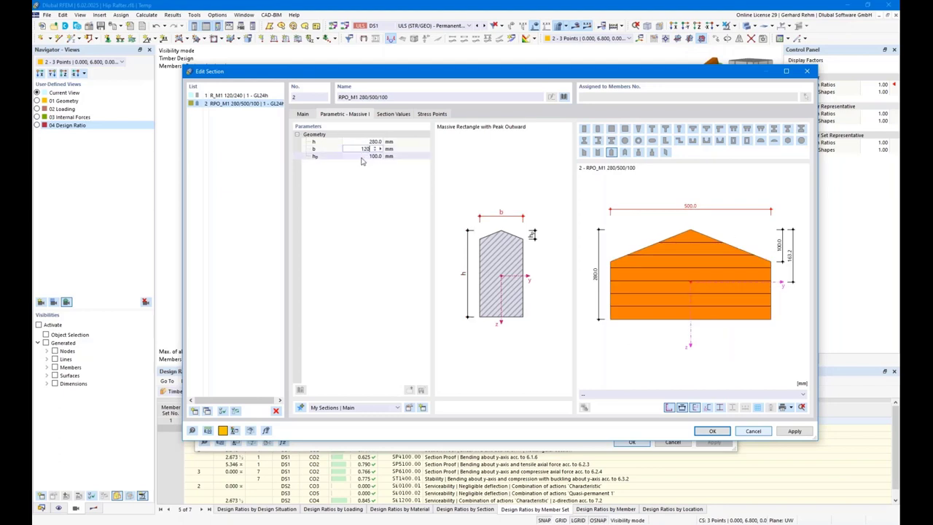
pyautogui.click(362, 157)
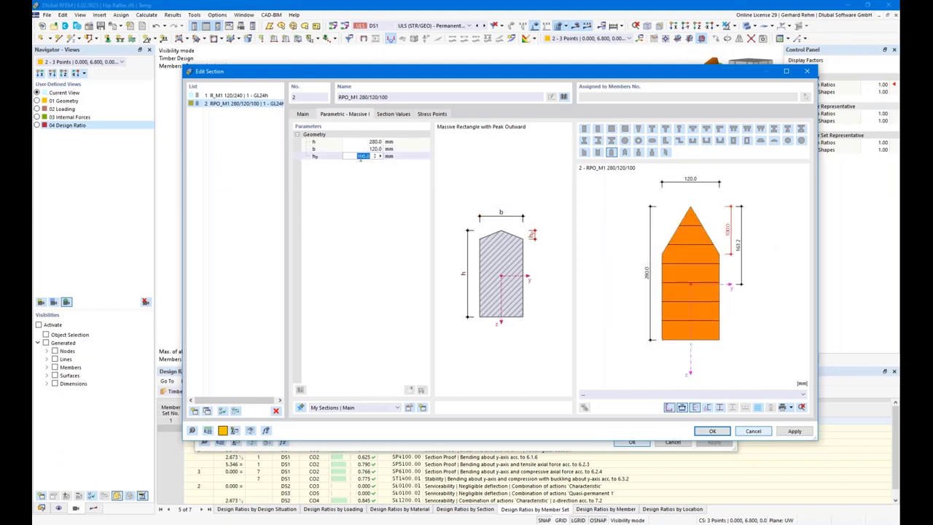
pyautogui.write('35')
pyautogui.press('Return')
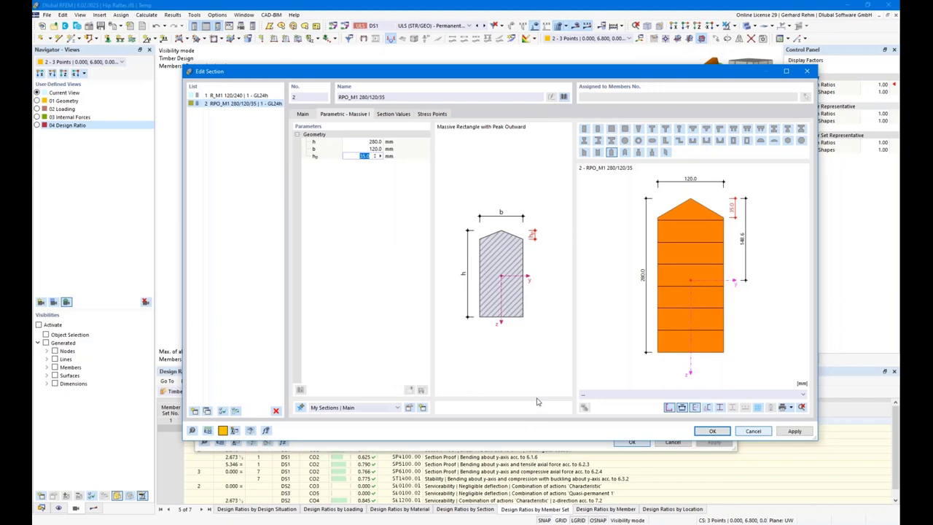
pyautogui.click(710, 431)
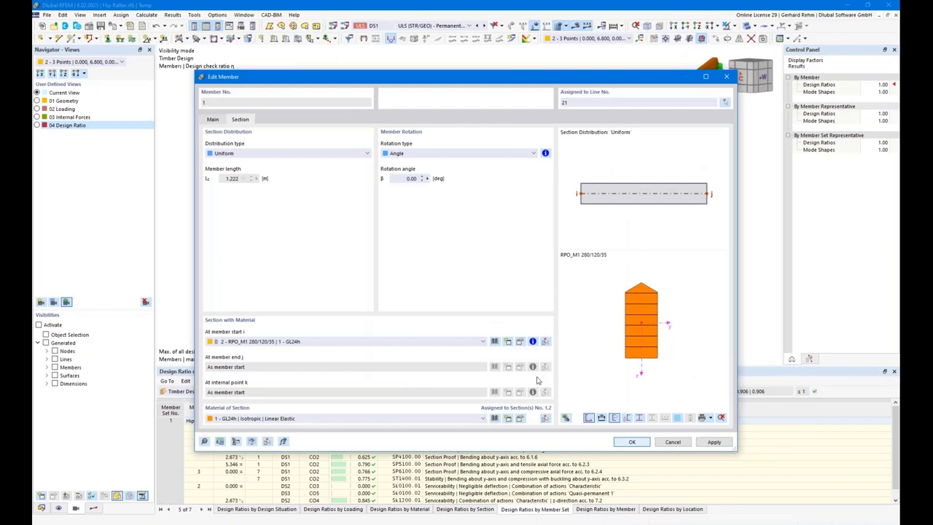
pyautogui.press('Return')
pyautogui.scroll(2, 484, 286)
pyautogui.scroll(2, 484, 286)
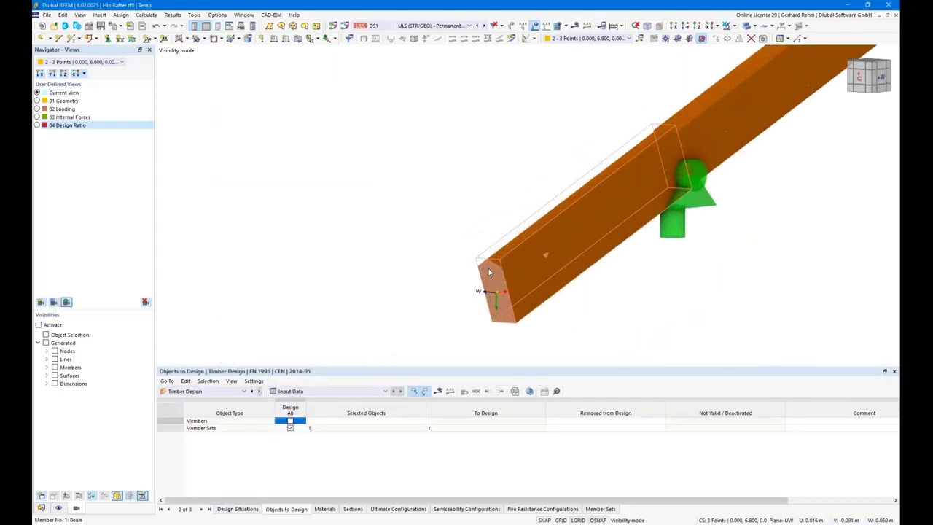
pyautogui.scroll(-2, 488, 277)
pyautogui.scroll(-1, 496, 270)
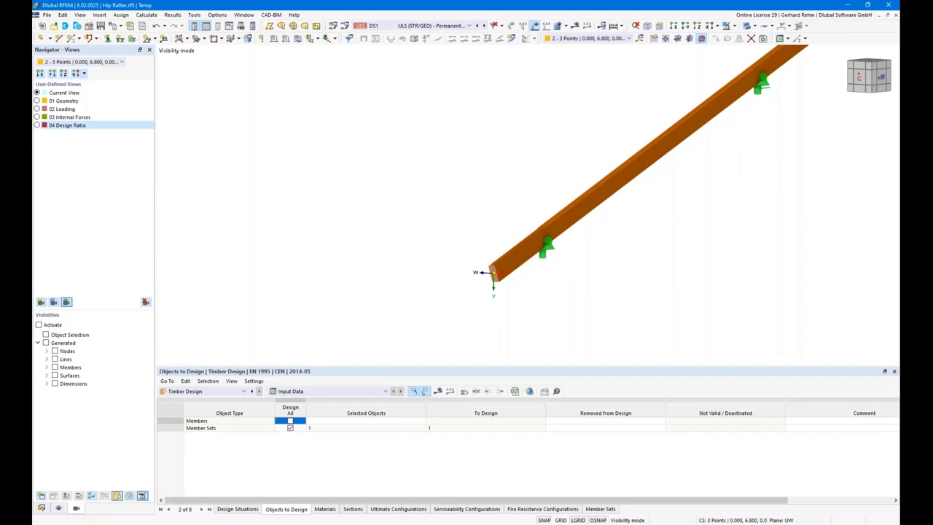
# Switch to the Schwalbenschwanz Einfluss.rf6 model and dismiss its units and decimal places settings
pyautogui.click(171, 485)
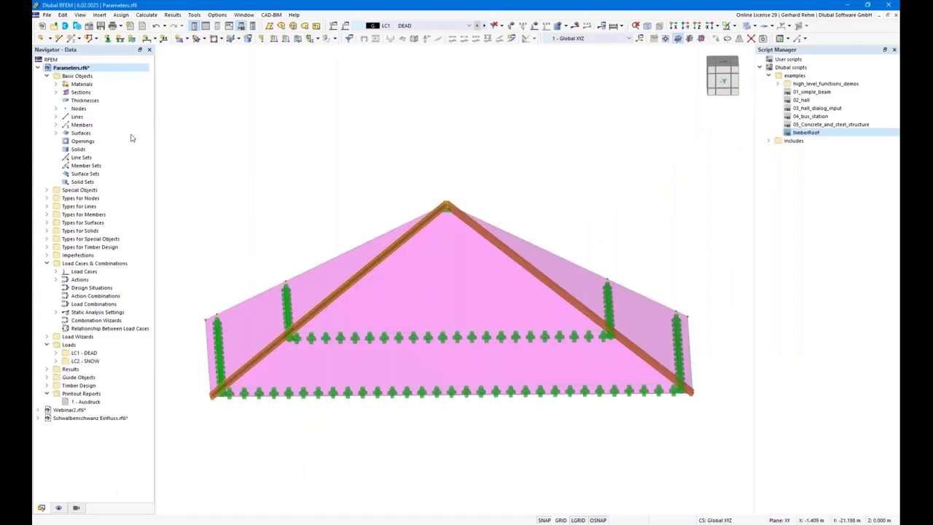
pyautogui.click(38, 67)
pyautogui.click(37, 84)
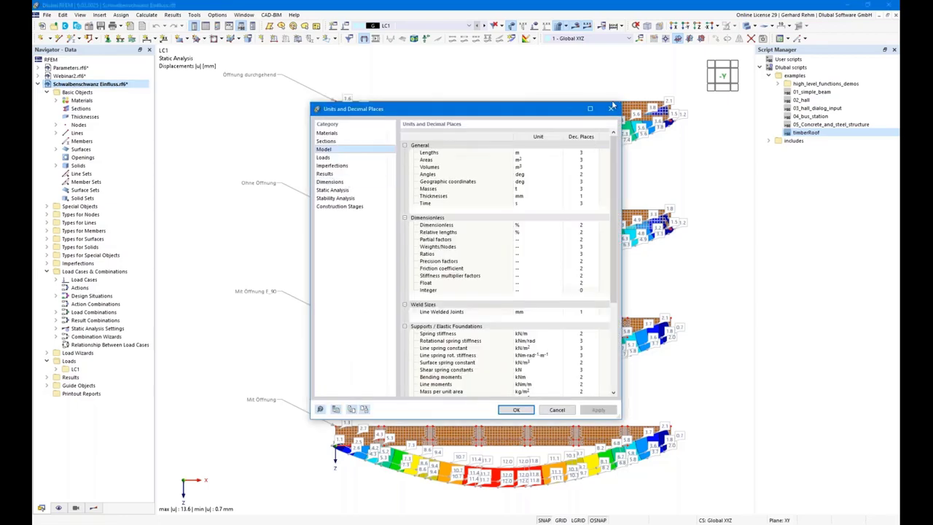
pyautogui.click(612, 110)
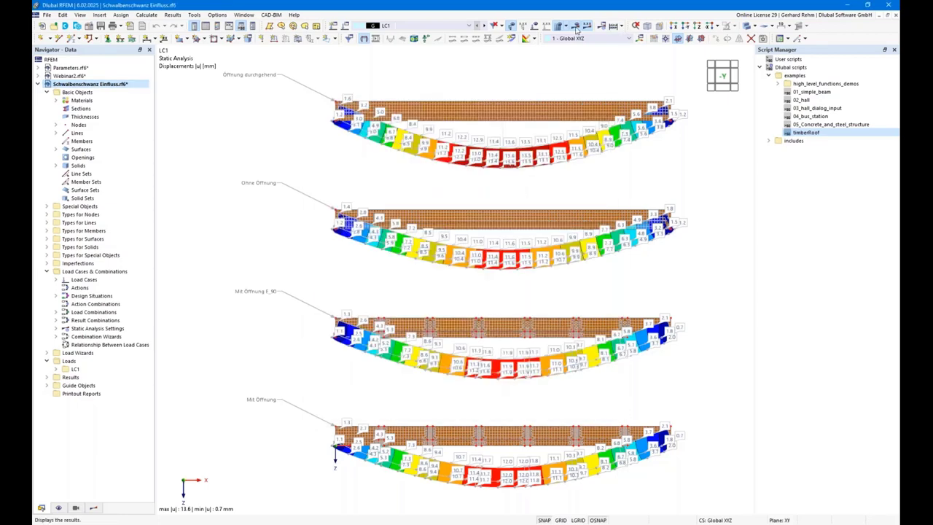
# Hide the results and examine the cross-sections of the beam variants with and without openings along the X direction
pyautogui.keyDown('ctrl'); pyautogui.moveTo(310, 161); pyautogui.dragTo(483, 167, button='middle'); pyautogui.keyUp('ctrl')
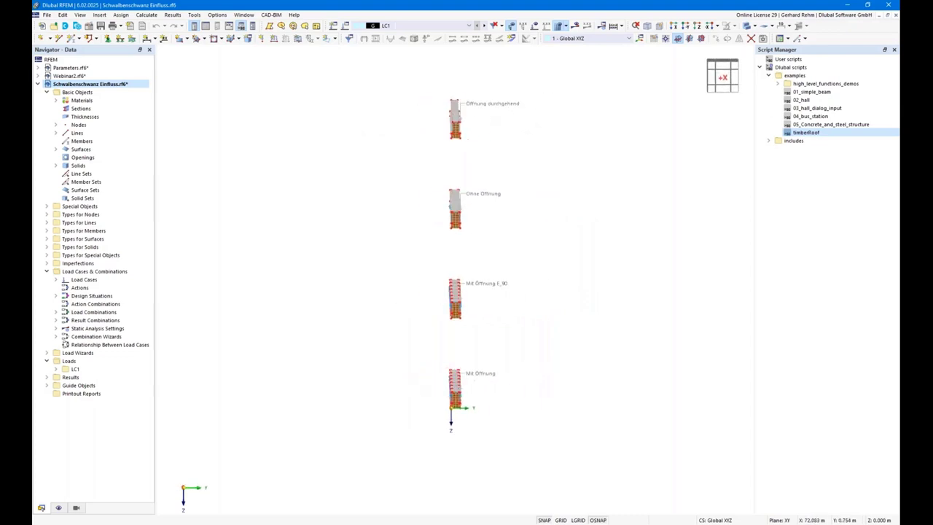
pyautogui.click(673, 27)
pyautogui.scroll(5, 419, 111)
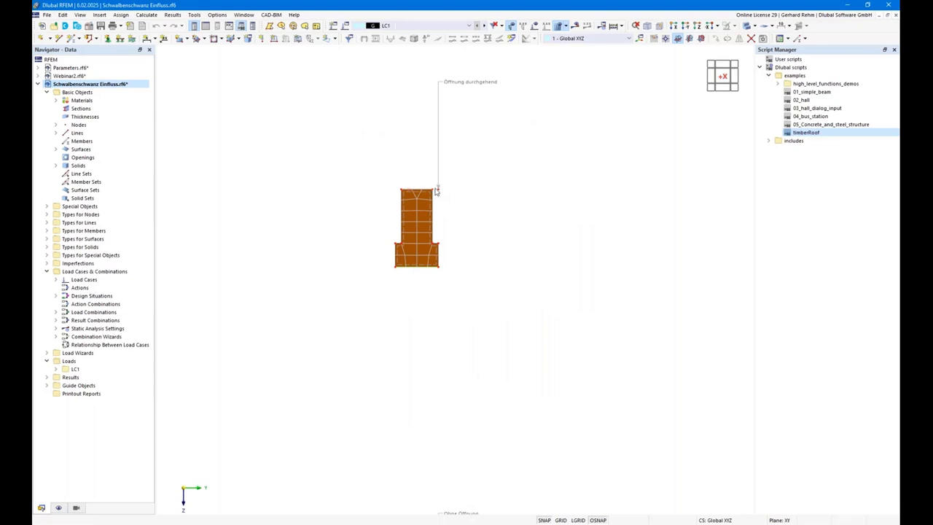
pyautogui.moveTo(483, 291); pyautogui.dragTo(487, 236, button='middle')
pyautogui.scroll(-2, 495, 358)
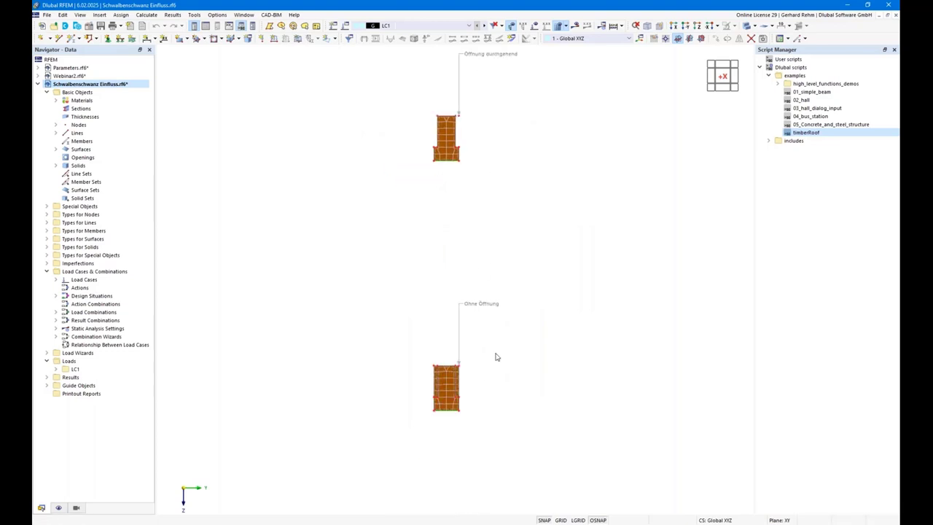
pyautogui.moveTo(496, 358); pyautogui.dragTo(442, 310, button='middle')
pyautogui.moveTo(526, 358); pyautogui.dragTo(514, 287, button='middle')
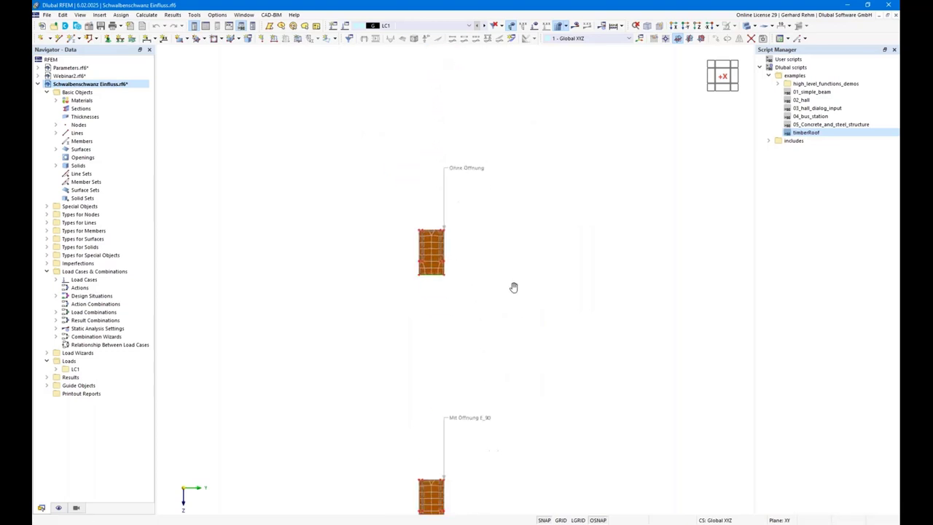
pyautogui.scroll(-1, 458, 303)
pyautogui.scroll(-1, 475, 319)
pyautogui.moveTo(548, 363); pyautogui.dragTo(370, 321, button='middle')
# Select the solid filling one of the beam's dovetail openings and show the model's materials table
pyautogui.scroll(5, 370, 321)
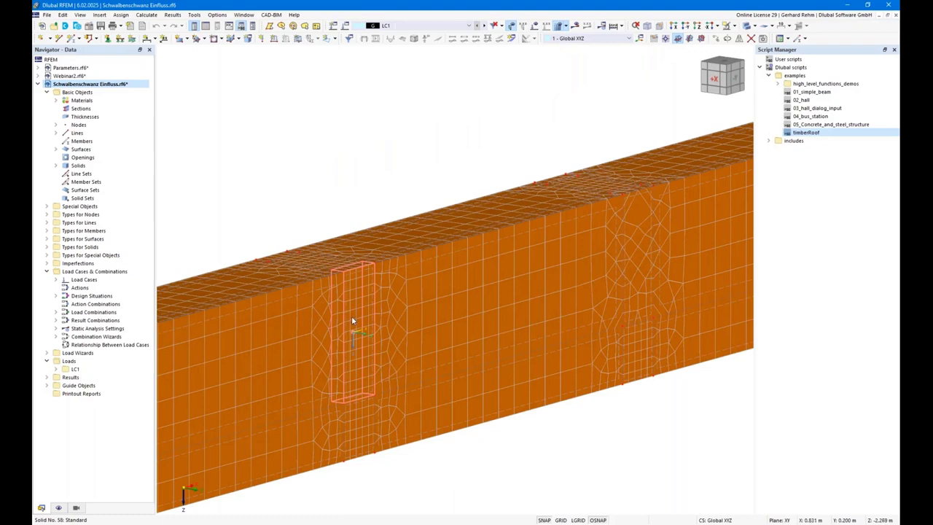
pyautogui.moveTo(351, 320)
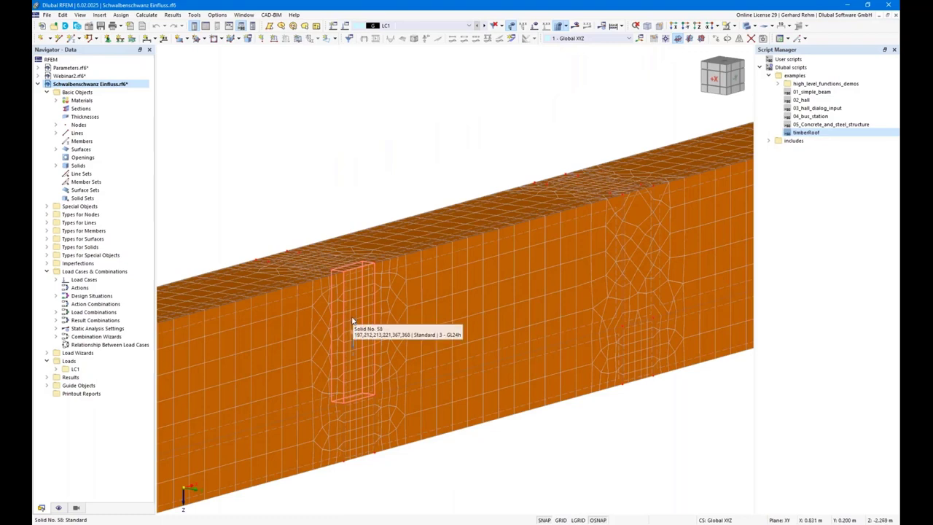
pyautogui.click(206, 27)
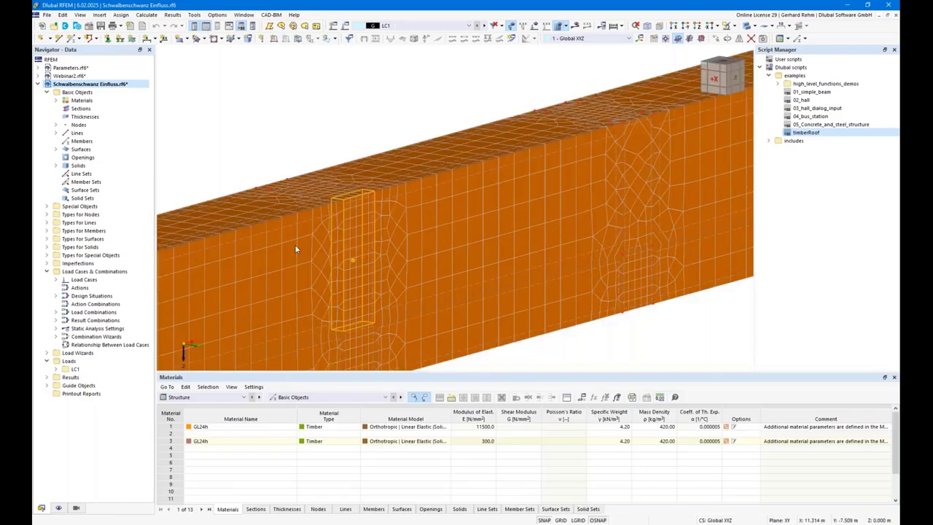
# Highlight the solids that use material 3 (GL24h) and inspect the dovetail openings along the beam
pyautogui.click(472, 441)
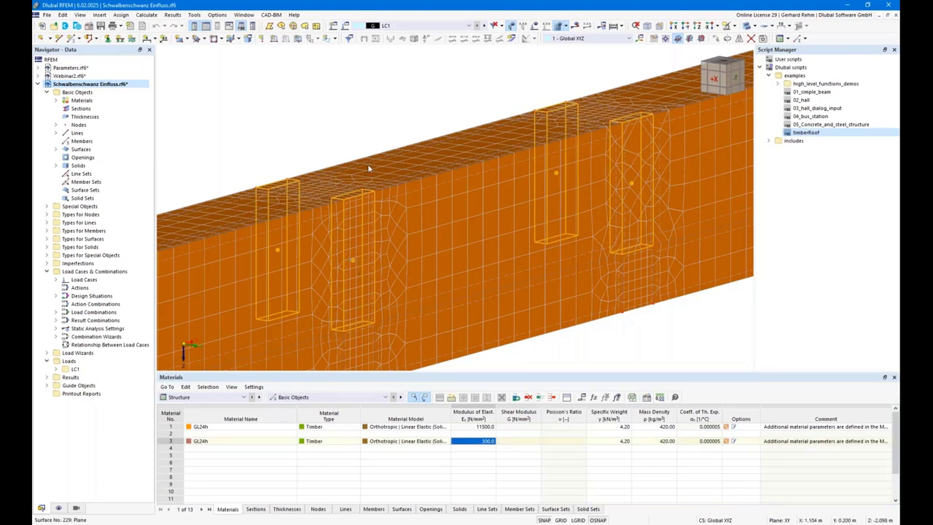
pyautogui.scroll(-2, 358, 132)
pyautogui.moveTo(358, 131); pyautogui.dragTo(460, 224, button='middle')
pyautogui.scroll(3, 460, 225)
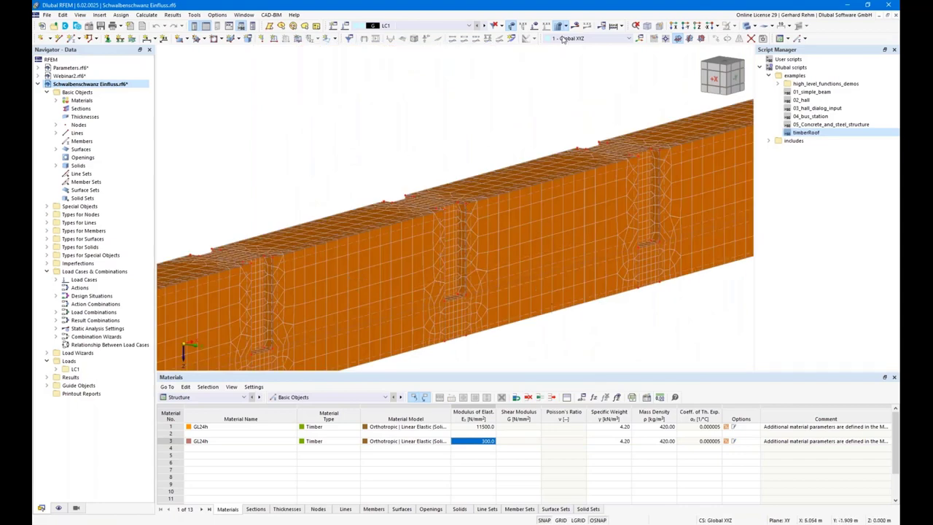
# View the four beam variants along the Y direction without the materials table and compare their LC1 displacements
pyautogui.click(692, 28)
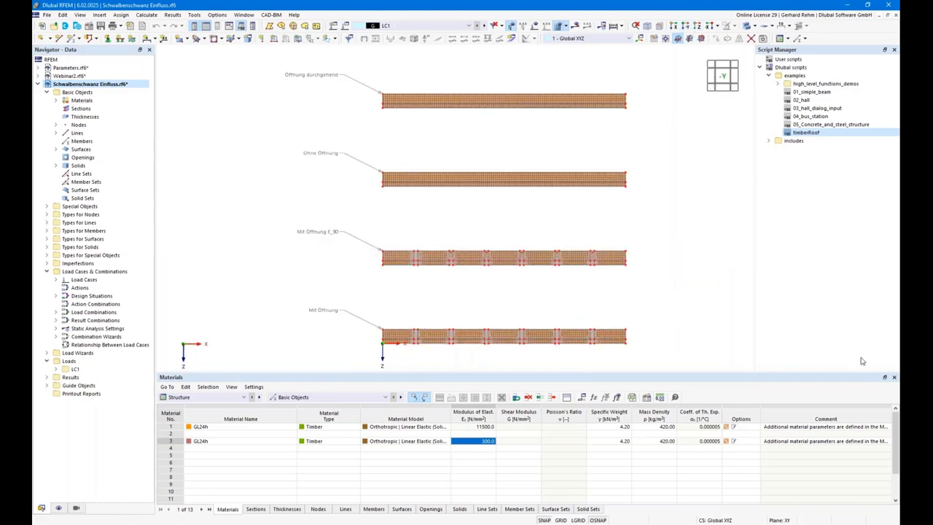
pyautogui.click(893, 377)
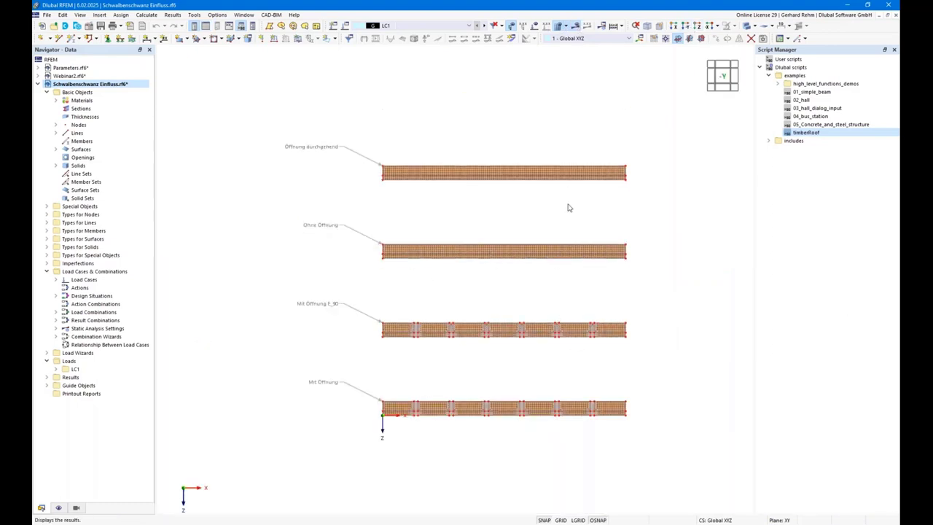
pyautogui.click(571, 26)
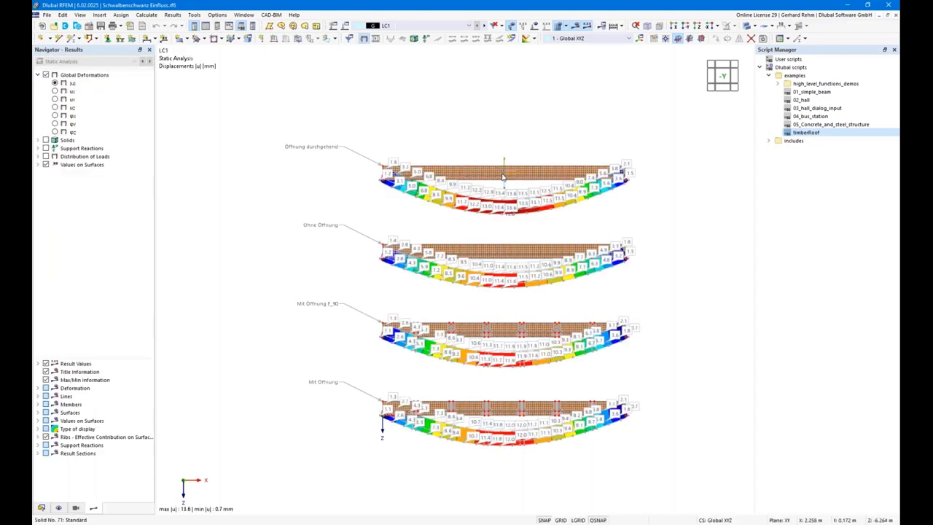
pyautogui.scroll(1, 501, 184)
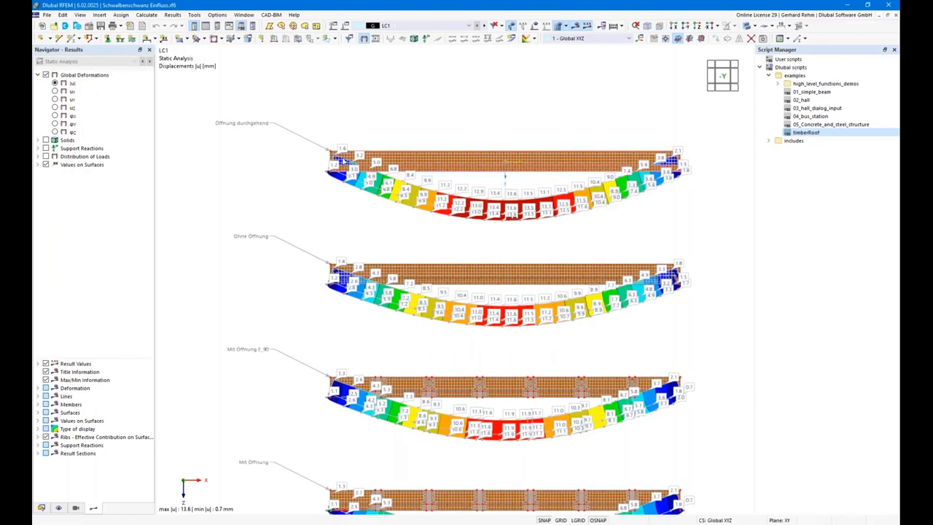
pyautogui.scroll(-1, 514, 195)
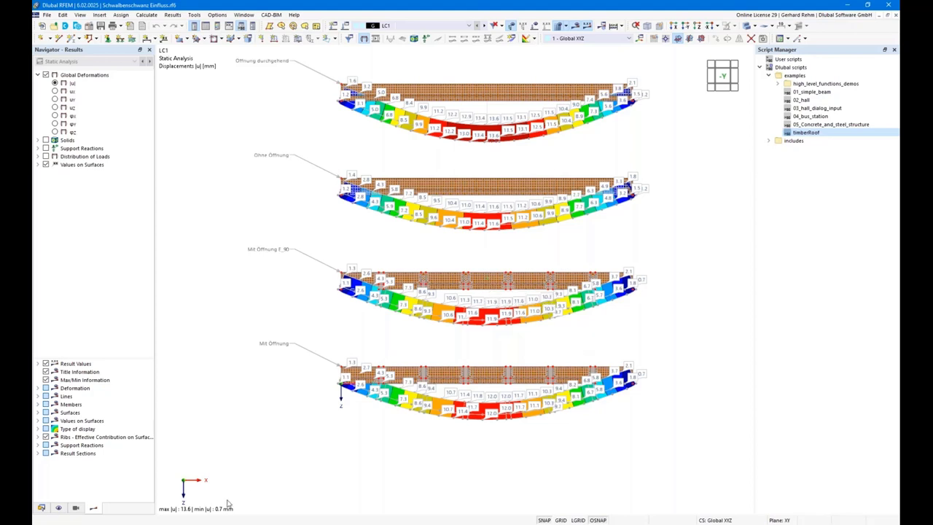
# Switch to the Hip Rafter.rf6 model and open the selection of another design section for RPO_M1 280/120/35 in Timber Design
pyautogui.click(211, 522)
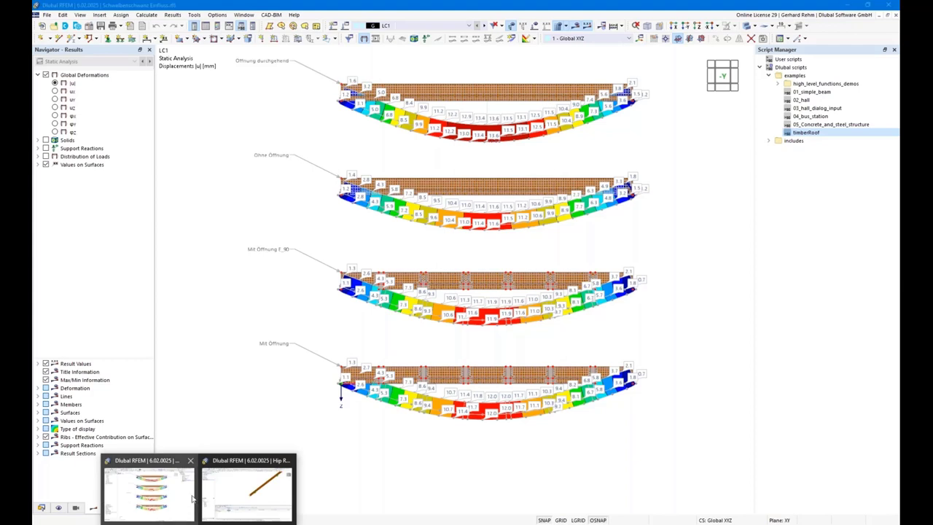
pyautogui.click(246, 489)
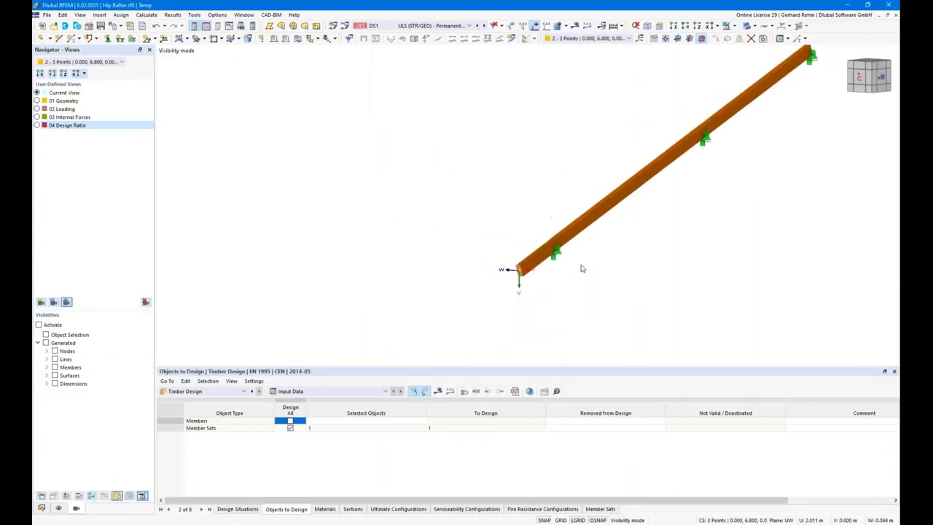
pyautogui.moveTo(659, 265); pyautogui.dragTo(523, 308, button='middle')
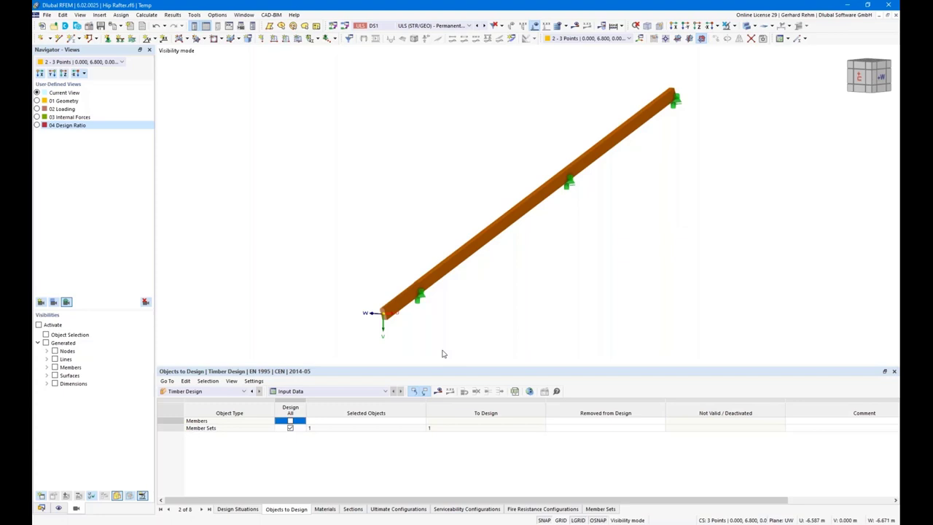
pyautogui.click(352, 509)
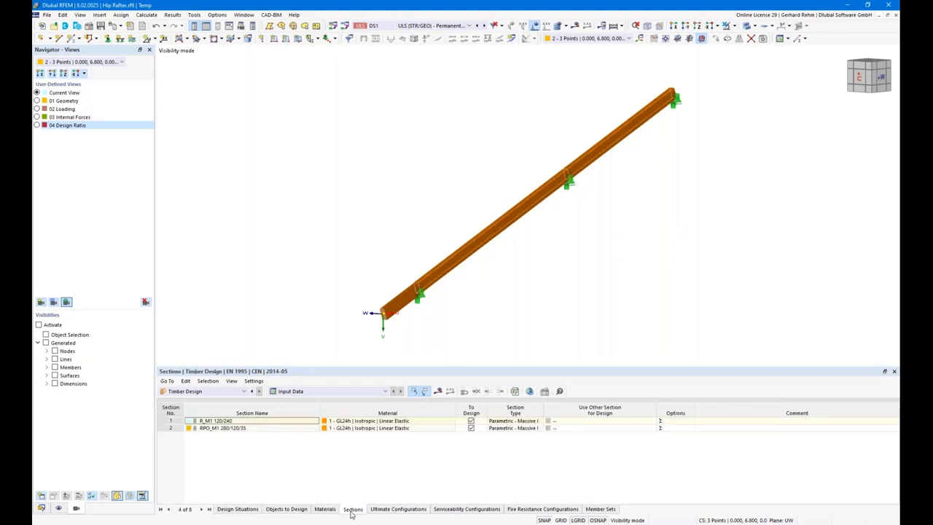
pyautogui.click(620, 427)
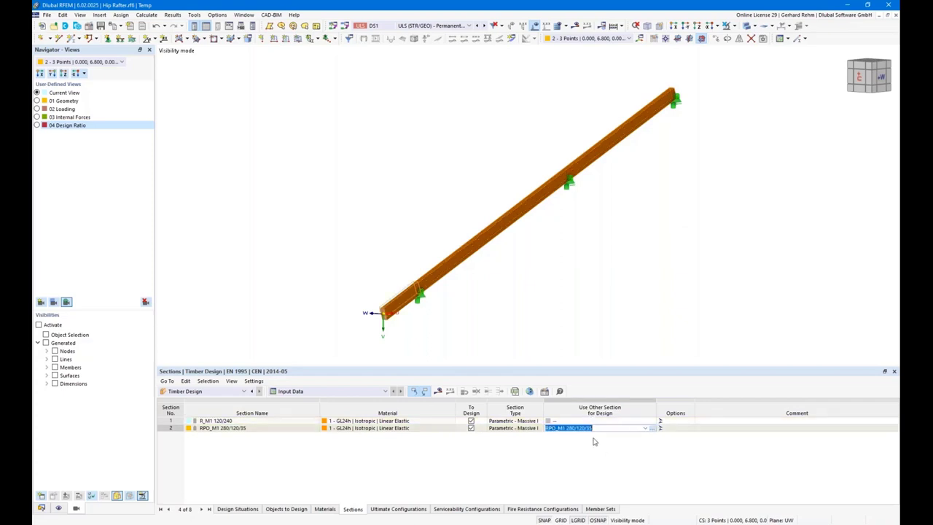
pyautogui.click(652, 430)
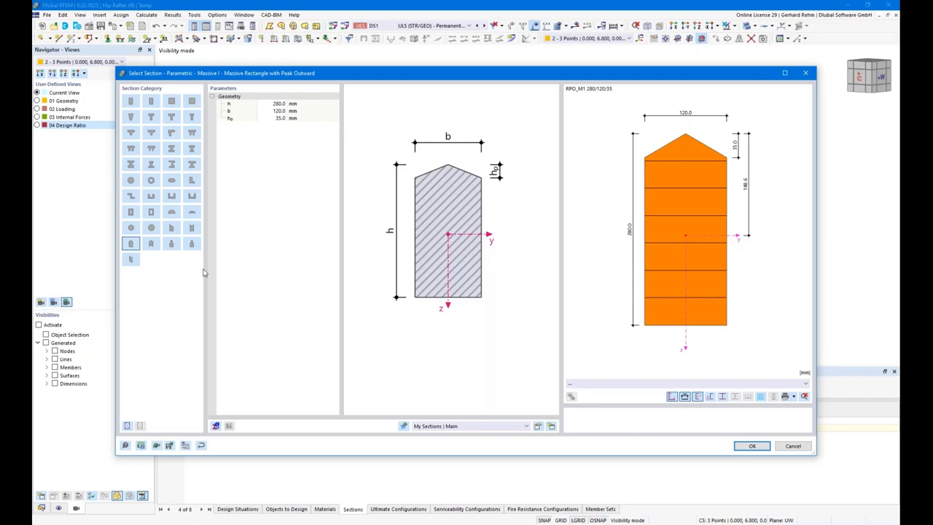
# Switch to the browser to view the dovetail joint picture, and return to the Hip Rafter model
pyautogui.click(183, 522)
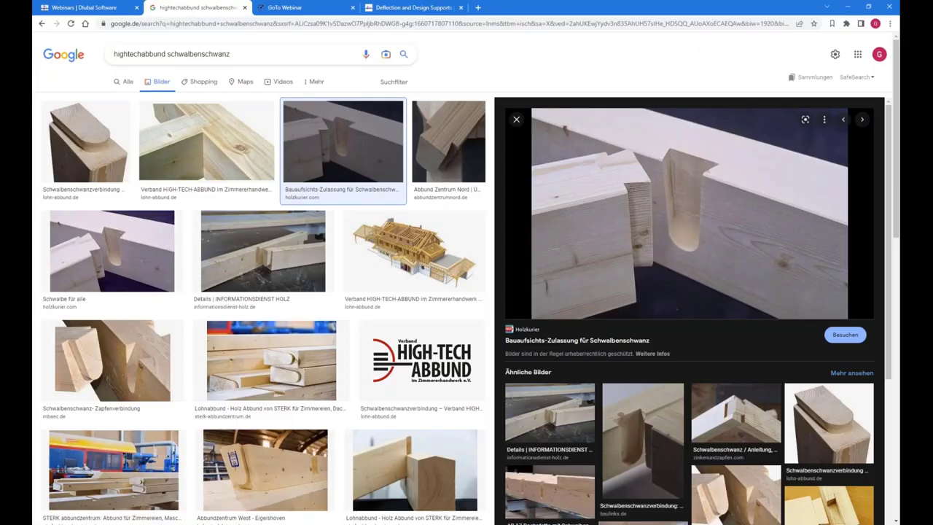
pyautogui.moveTo(183, 522)
pyautogui.click(244, 484)
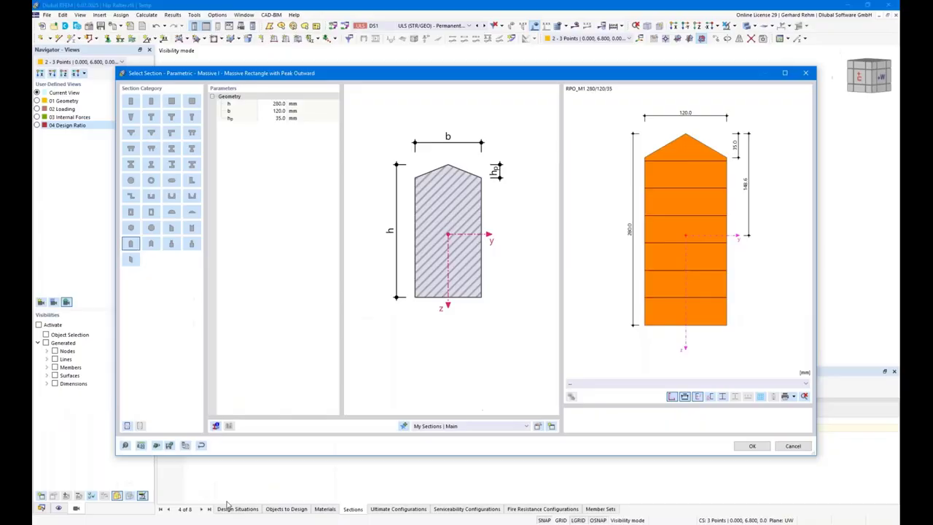
# Choose the Massive T-Section with Peak Outward as the design section, with a height of 280 mm and a width of 120 mm
pyautogui.click(192, 243)
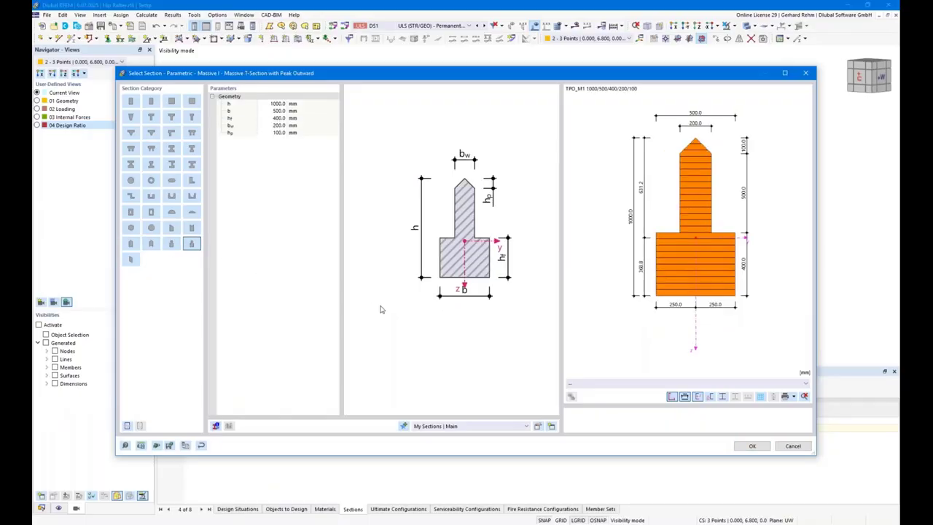
pyautogui.click(271, 103)
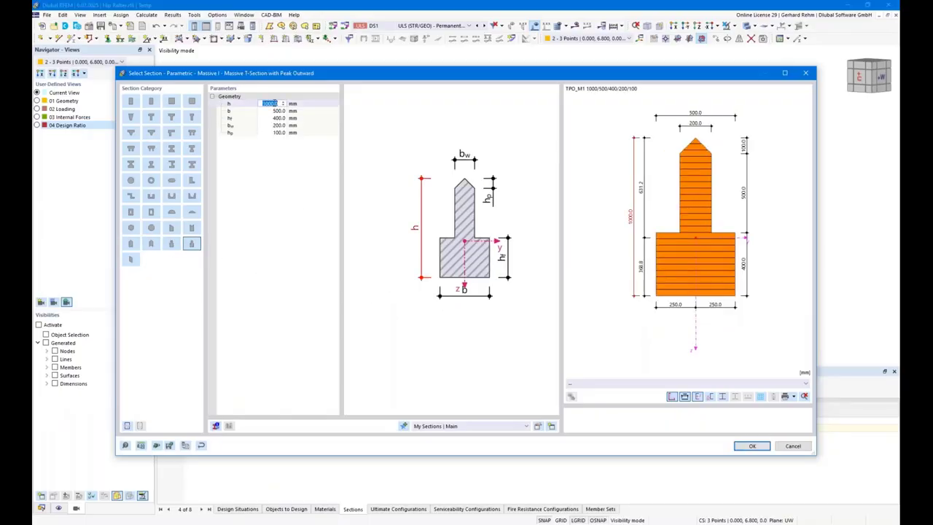
pyautogui.write('280')
pyautogui.press('Tab')
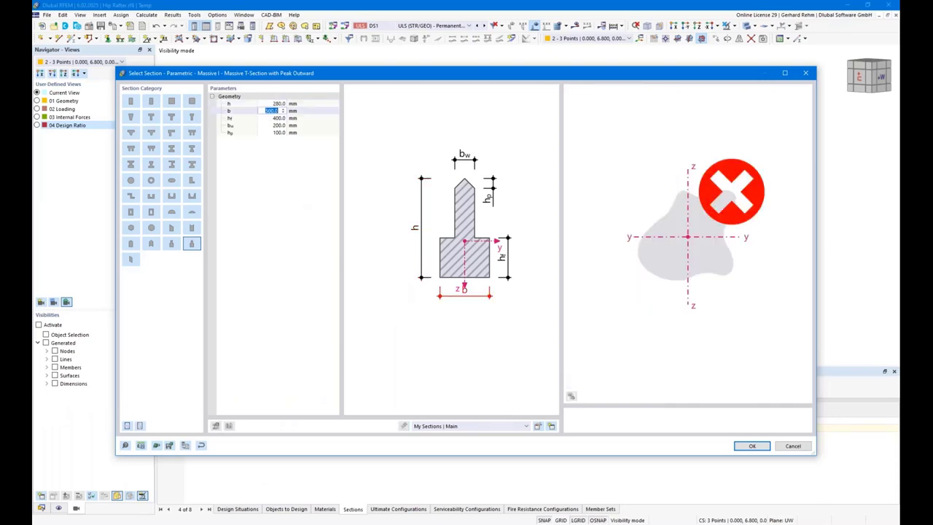
pyautogui.write('120')
pyautogui.press('Tab')
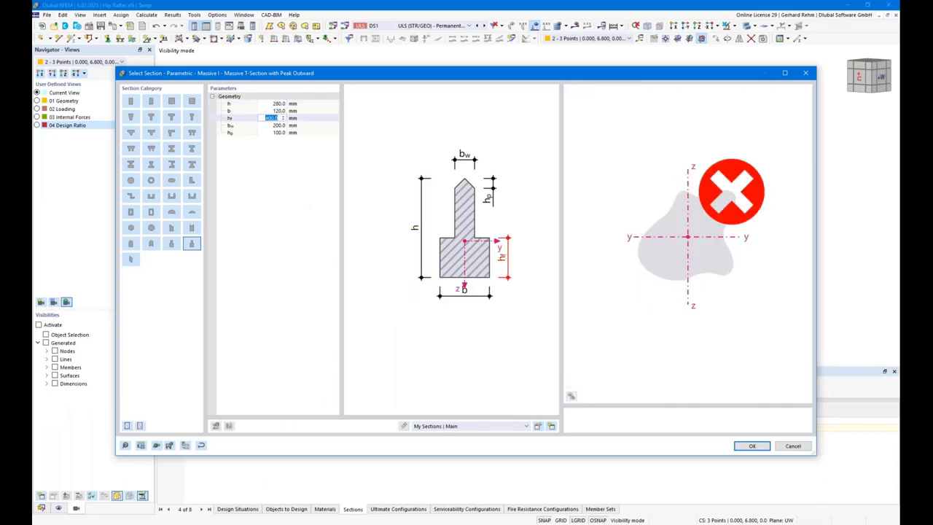
# Set the T-section's flange height to 40 mm, web width to 70 mm and peak height to 16 mm, and accept the section
pyautogui.write('40')
pyautogui.press('Tab')
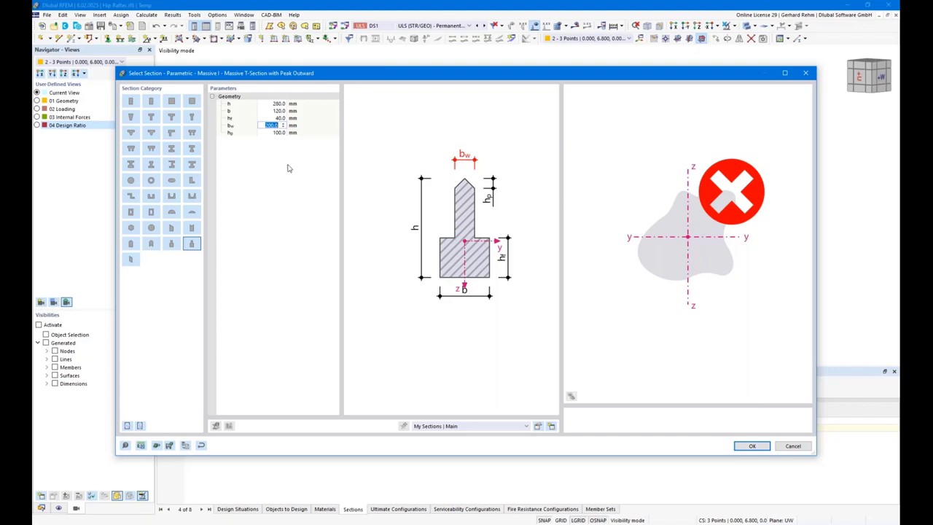
pyautogui.write('70')
pyautogui.press('Tab')
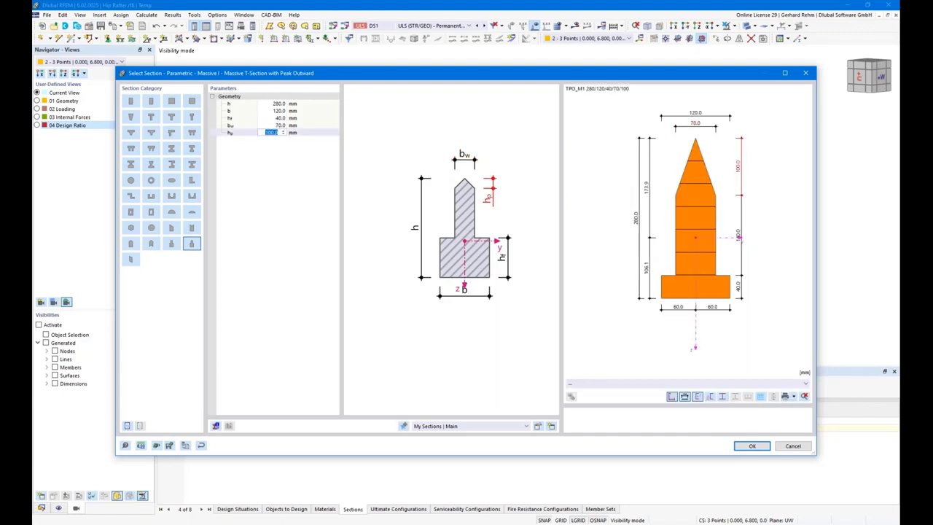
pyautogui.write('16')
pyautogui.hotkey('shift', 'Tab')
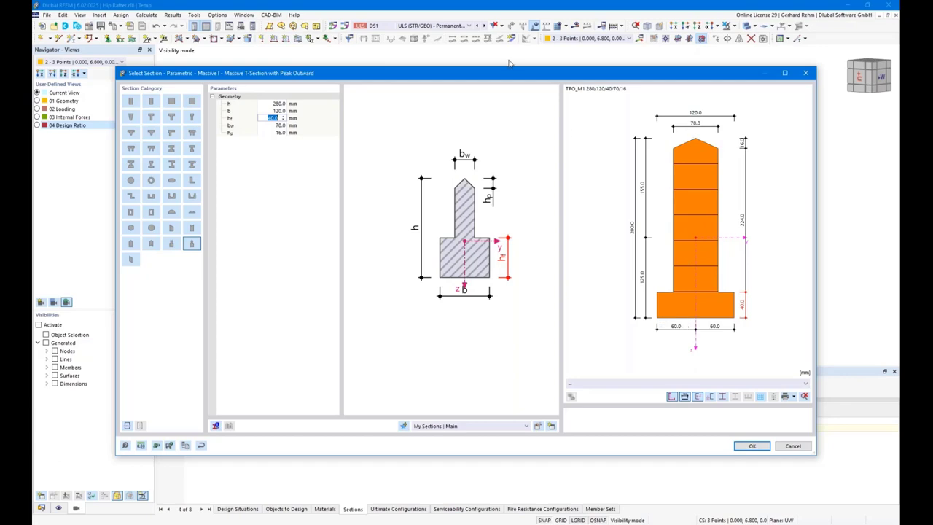
pyautogui.moveTo(512, 78); pyautogui.dragTo(484, 73)
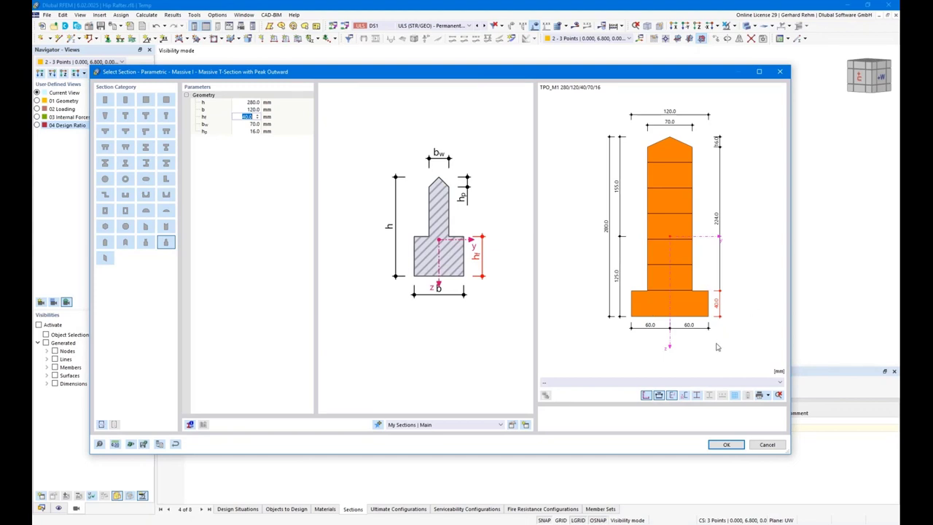
pyautogui.click(725, 445)
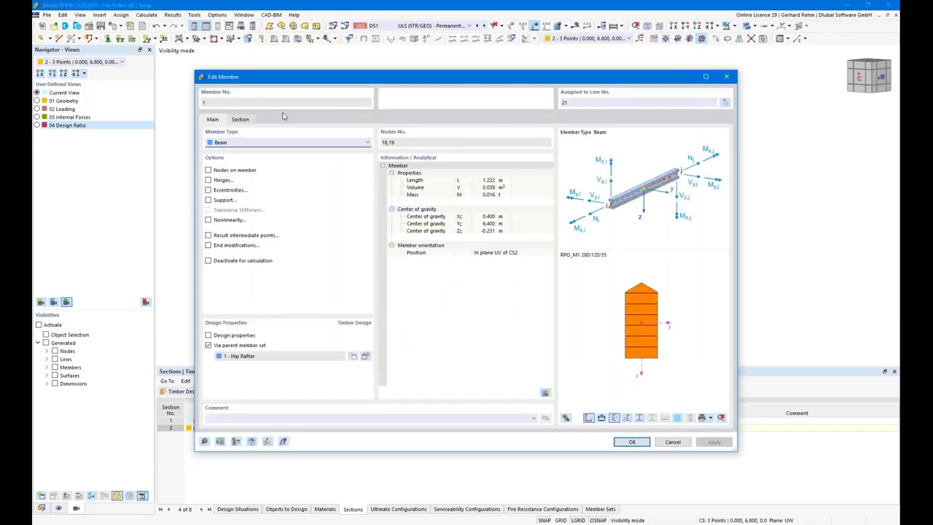
# Review the section settings of member 1 and close its properties
pyautogui.click(240, 121)
pyautogui.click(216, 120)
pyautogui.click(632, 442)
# Open the Hip Rafter member set's properties and show its timber design type assignments
pyautogui.click(42, 507)
pyautogui.scroll(5, 93, 222)
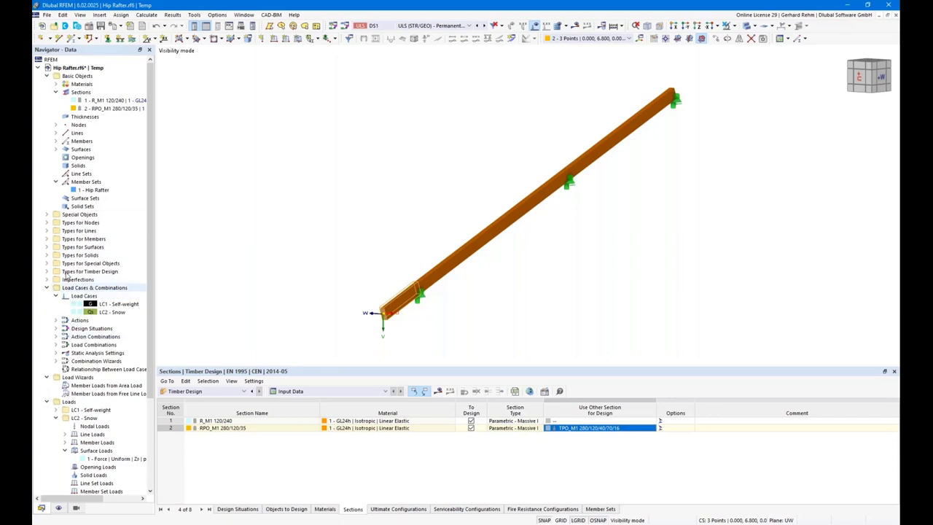
pyautogui.click(84, 190)
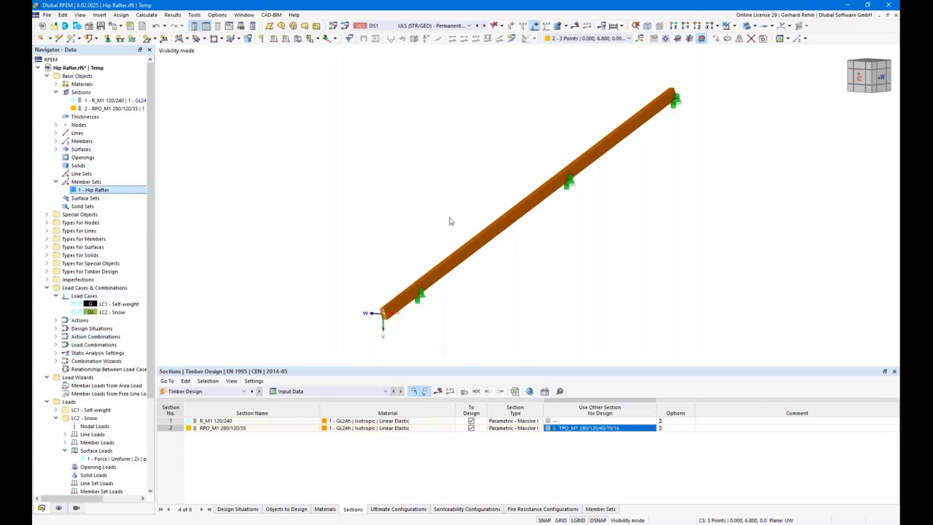
pyautogui.click(378, 156)
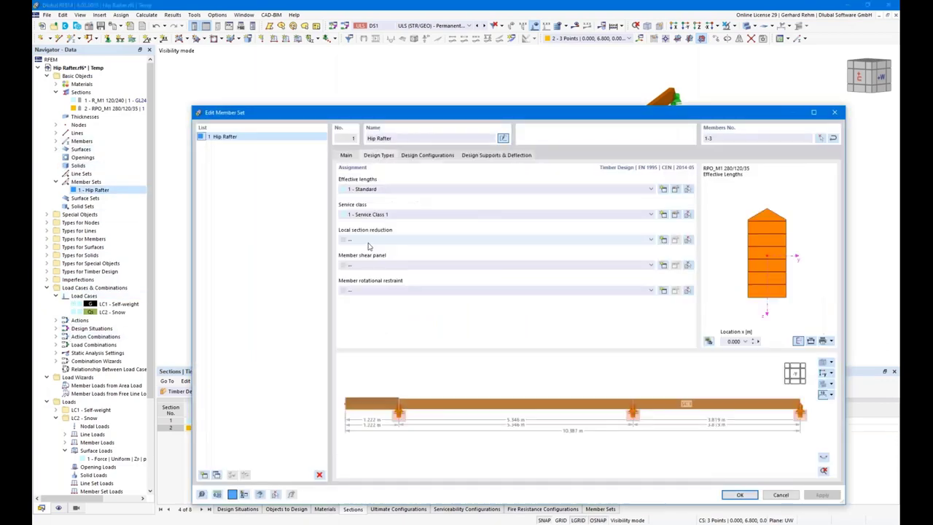
# Try a Start Notch local section reduction for the Hip Rafter member set, and discard the changes
pyautogui.click(663, 241)
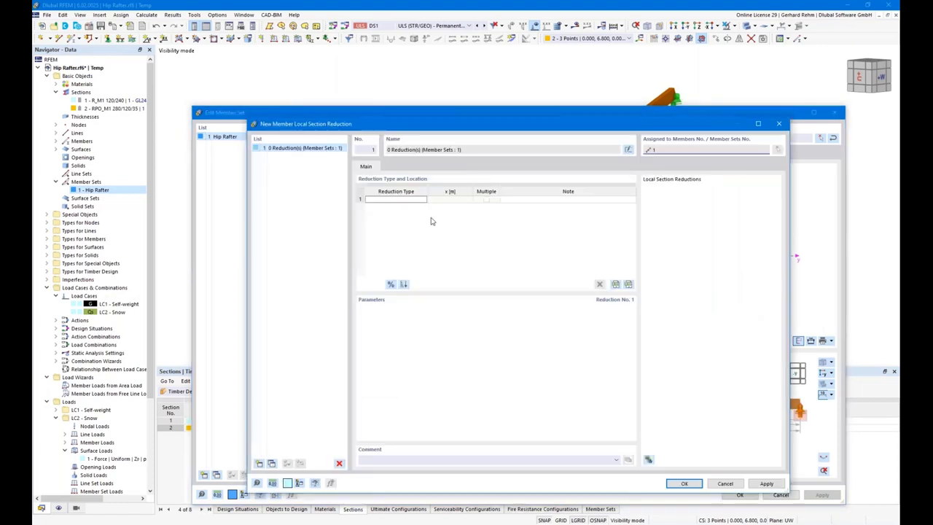
pyautogui.click(408, 199)
pyautogui.click(421, 200)
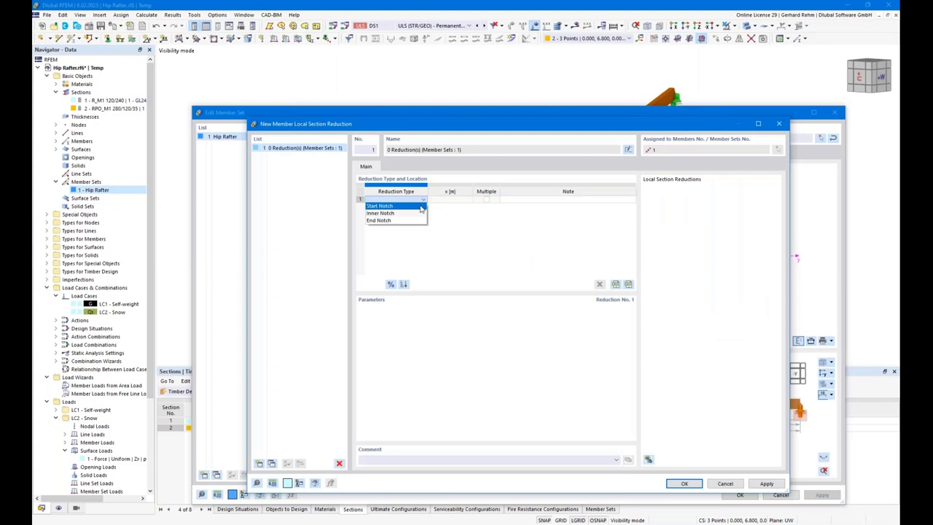
pyautogui.click(419, 207)
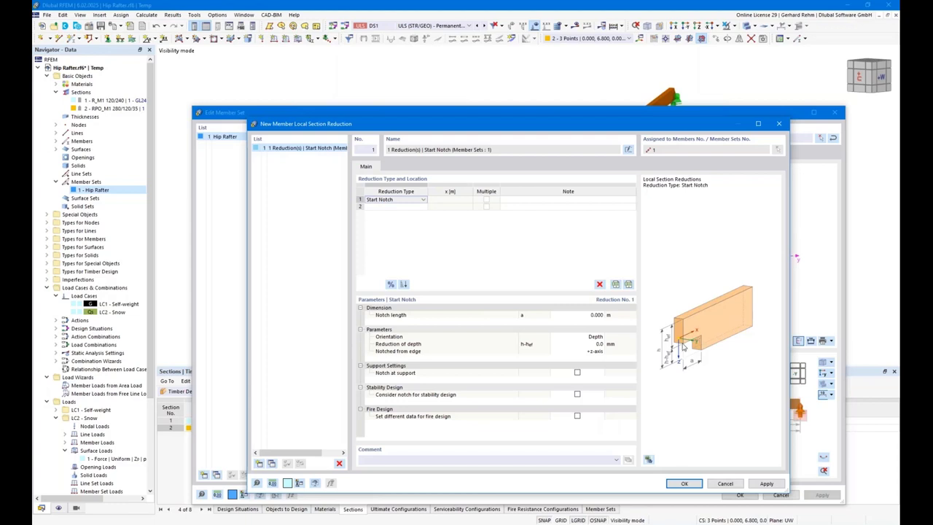
pyautogui.click(727, 483)
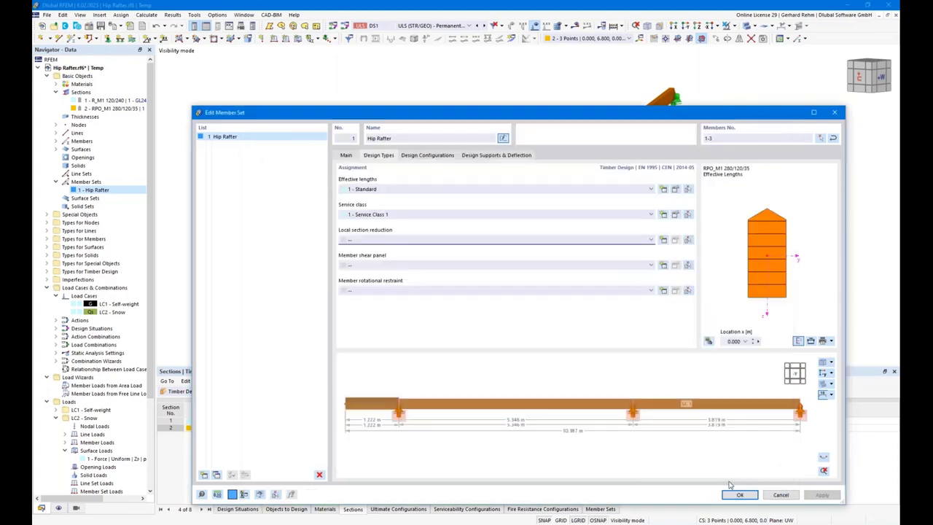
pyautogui.click(780, 495)
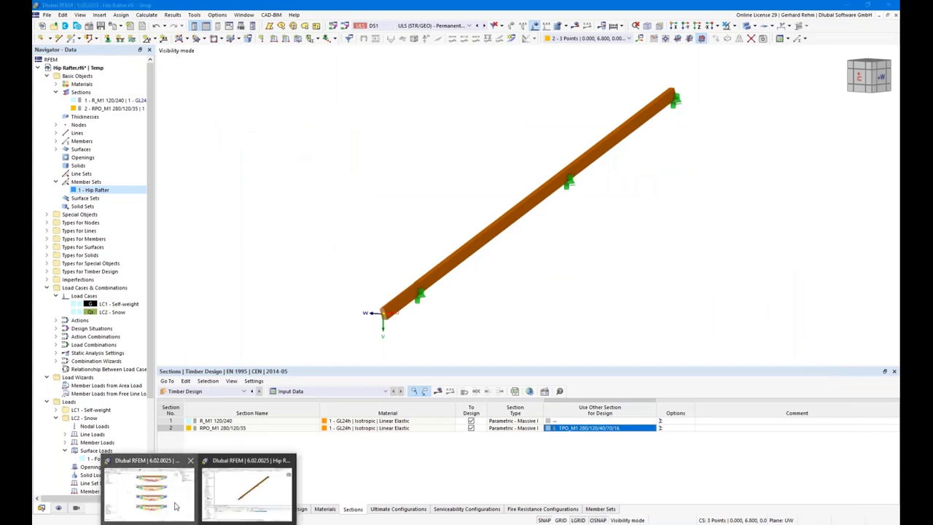
# Return to the window with Schwalbenschwanz Einfluss.rf6, activate the Webinar2.rf6 model and open its base data
pyautogui.click(175, 505)
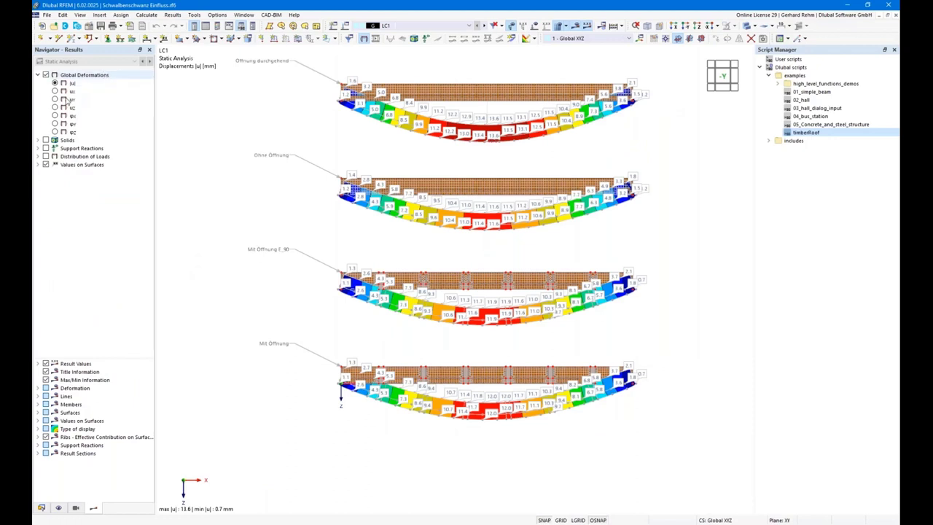
pyautogui.click(42, 507)
pyautogui.click(38, 84)
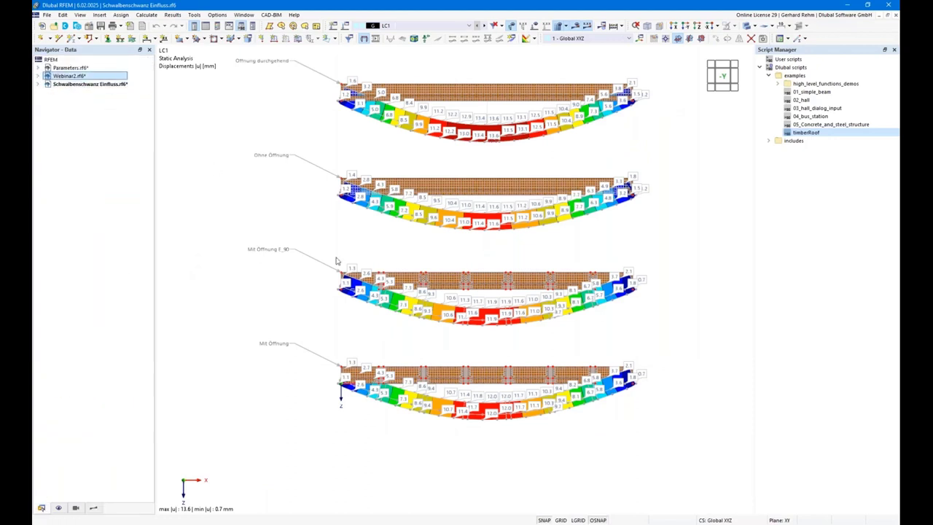
pyautogui.click(37, 76)
pyautogui.click(64, 78)
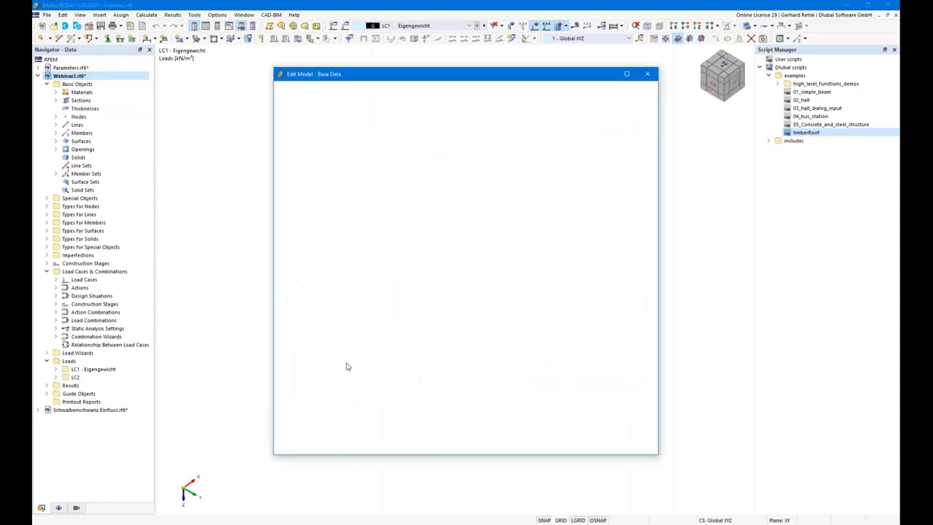
# Close the base data of the Webinar2 model and hide the loads on the roof
pyautogui.click(551, 444)
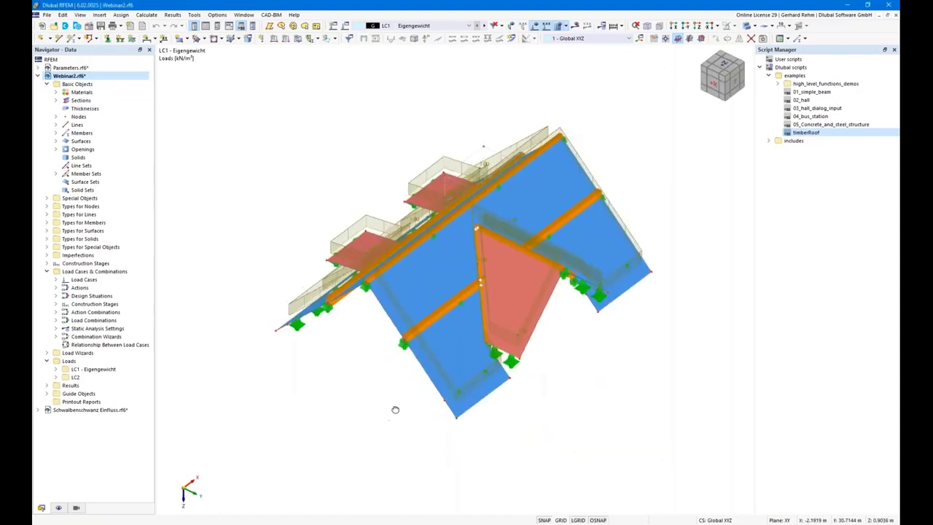
pyautogui.moveTo(395, 409); pyautogui.dragTo(412, 394, button='right')
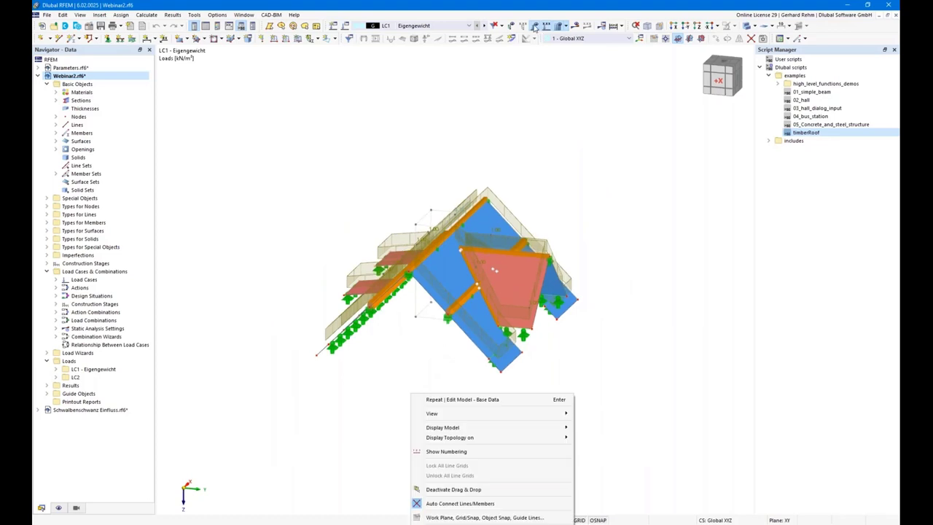
pyautogui.click(534, 27)
# Examine the timber roof model with its dormers and supports in plan, from the front and in oblique views
pyautogui.moveTo(688, 310); pyautogui.dragTo(542, 314, button='right')
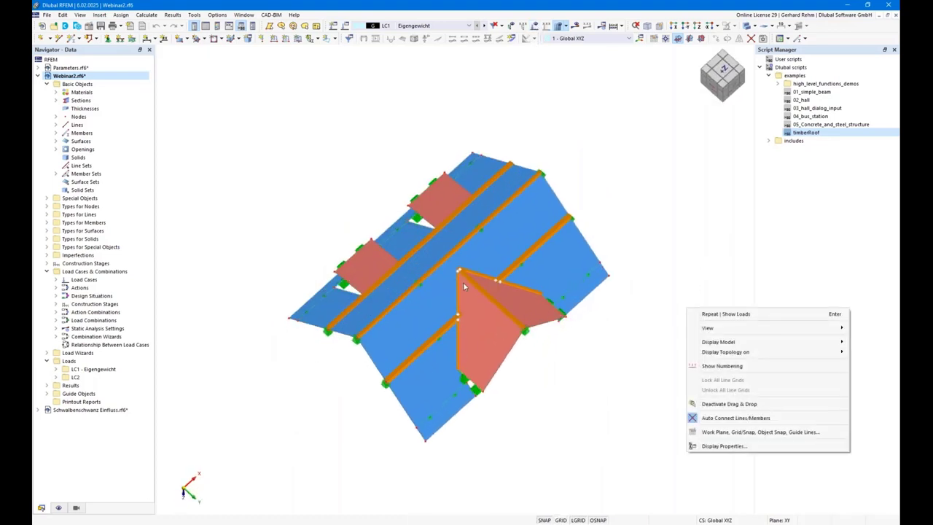
pyautogui.moveTo(513, 317); pyautogui.dragTo(551, 386, button='right')
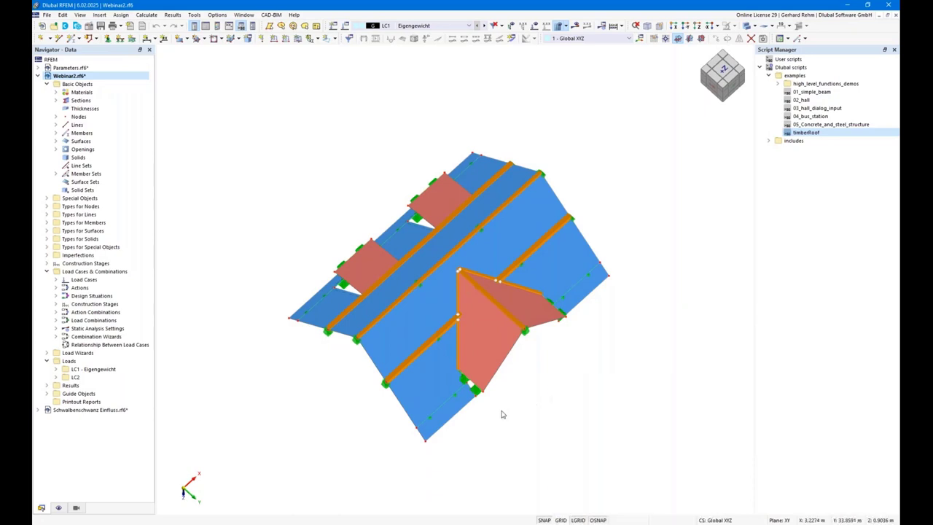
pyautogui.moveTo(523, 436); pyautogui.dragTo(500, 400, button='right')
pyautogui.press('Escape')
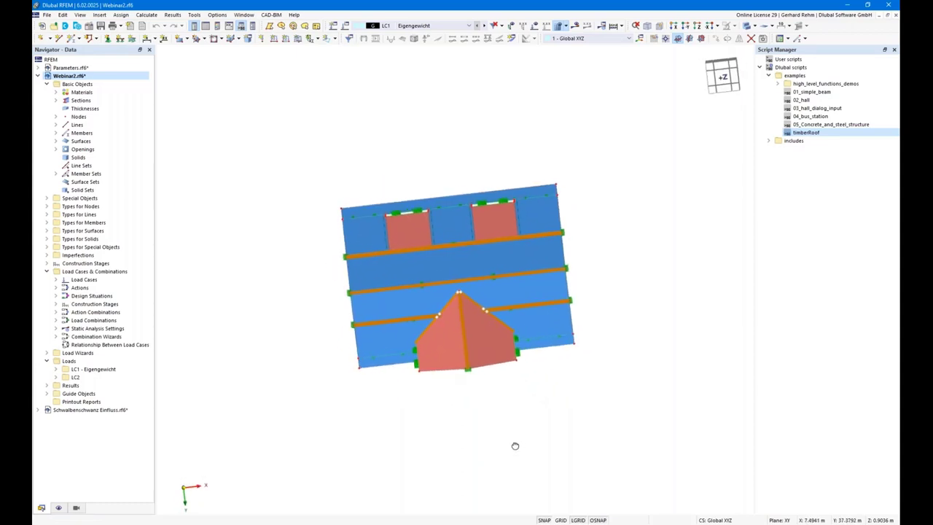
pyautogui.rightClick(511, 300)
pyautogui.click(427, 392)
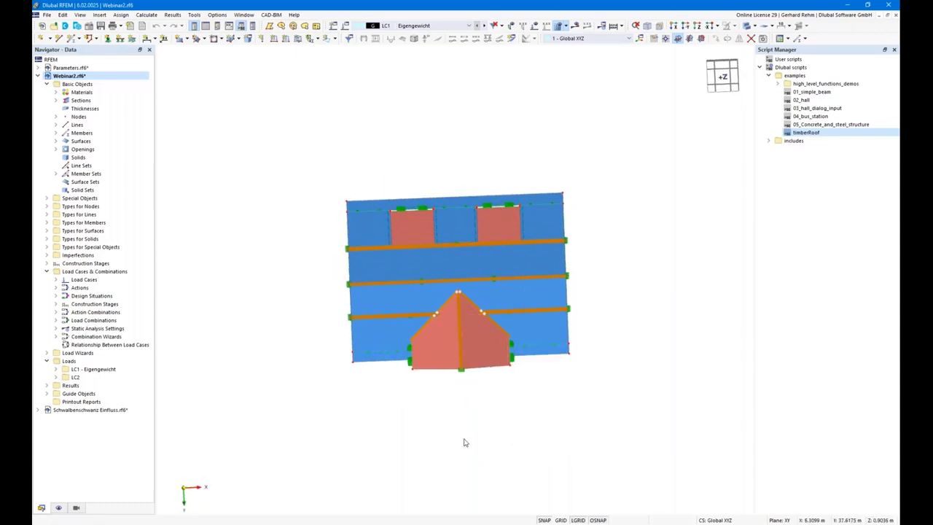
pyautogui.keyDown('ctrl'); pyautogui.moveTo(465, 442); pyautogui.dragTo(459, 269, button='middle'); pyautogui.keyUp('ctrl')
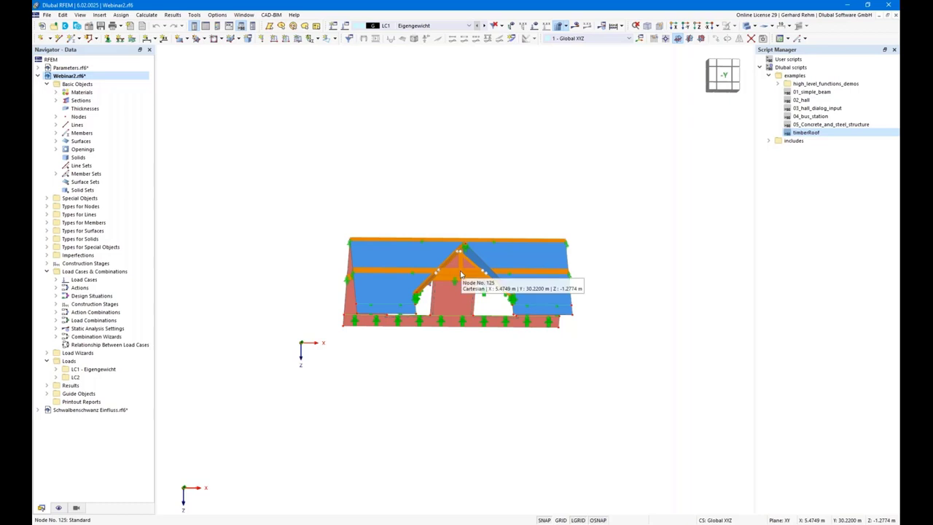
pyautogui.keyDown('ctrl'); pyautogui.moveTo(599, 226); pyautogui.dragTo(658, 278, button='middle'); pyautogui.keyUp('ctrl')
pyautogui.rightClick(658, 277)
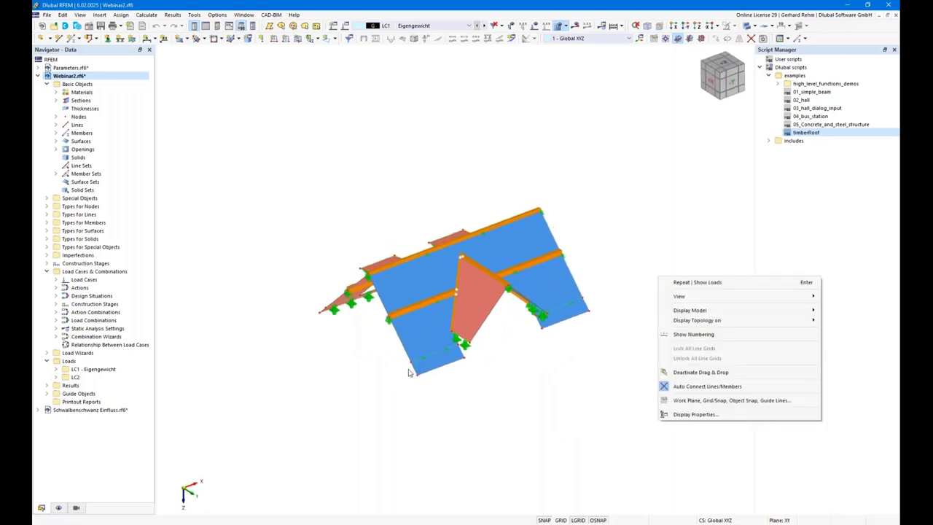
pyautogui.click(493, 440)
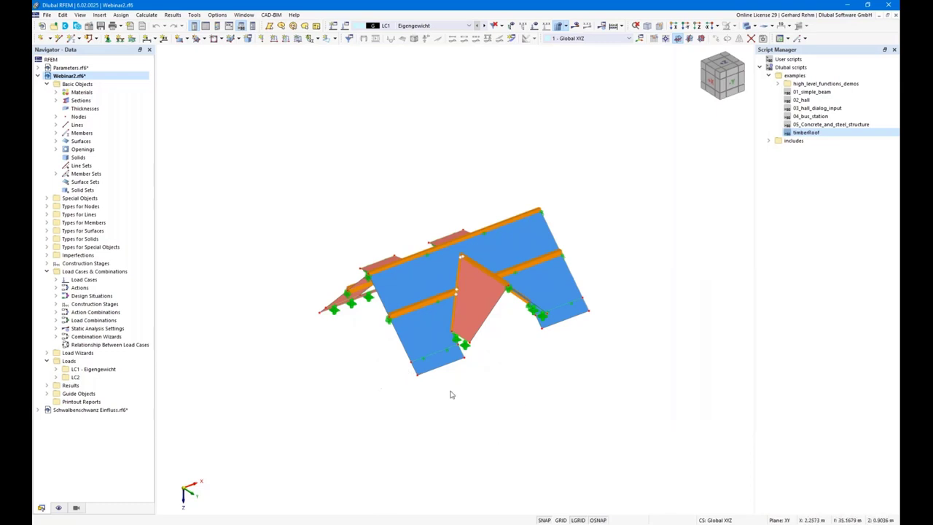